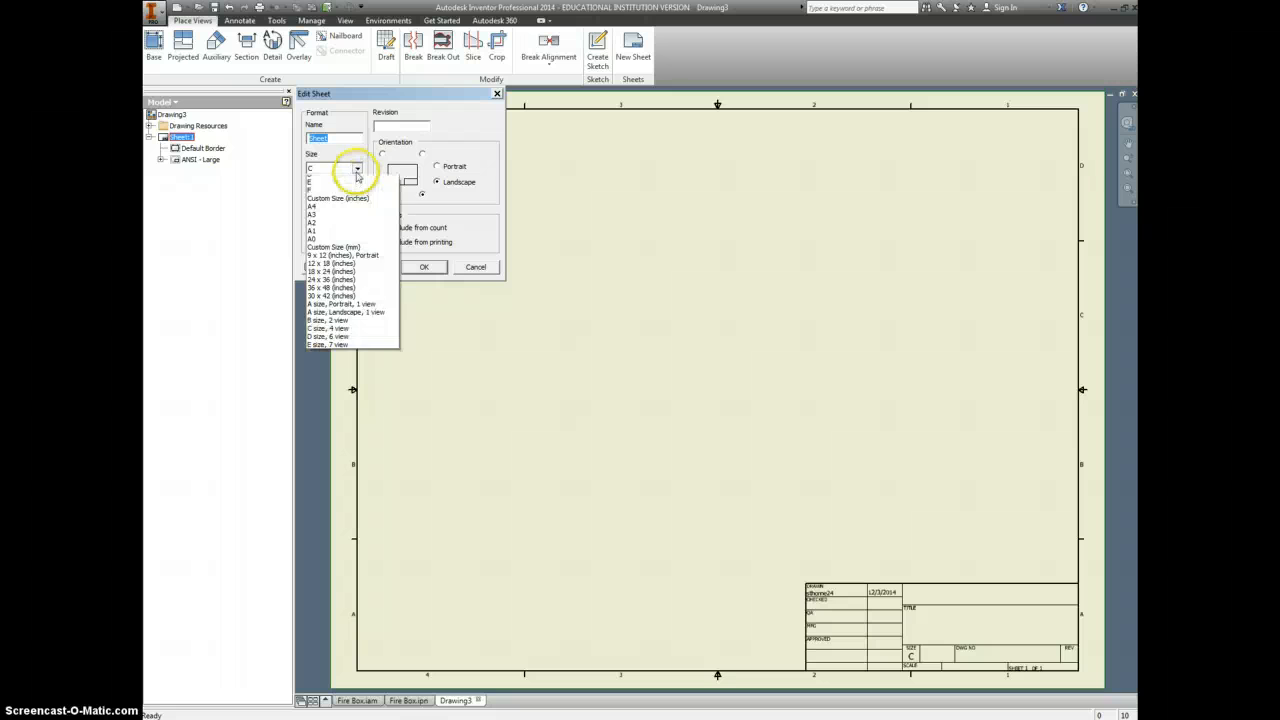
# Set the sheet size to A and delete the ANSI - Large title block from the sheet.
pyautogui.click(352, 176)
pyautogui.click(424, 267)
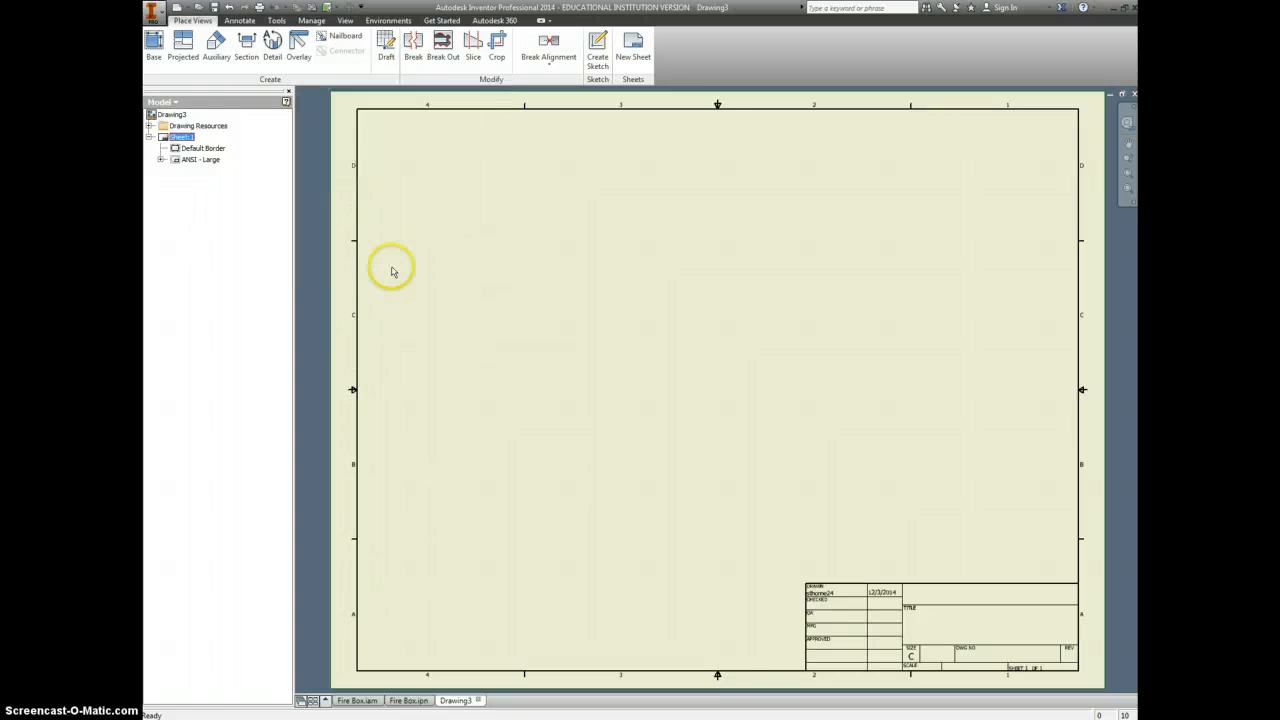
pyautogui.rightClick(187, 165)
pyautogui.click(200, 172)
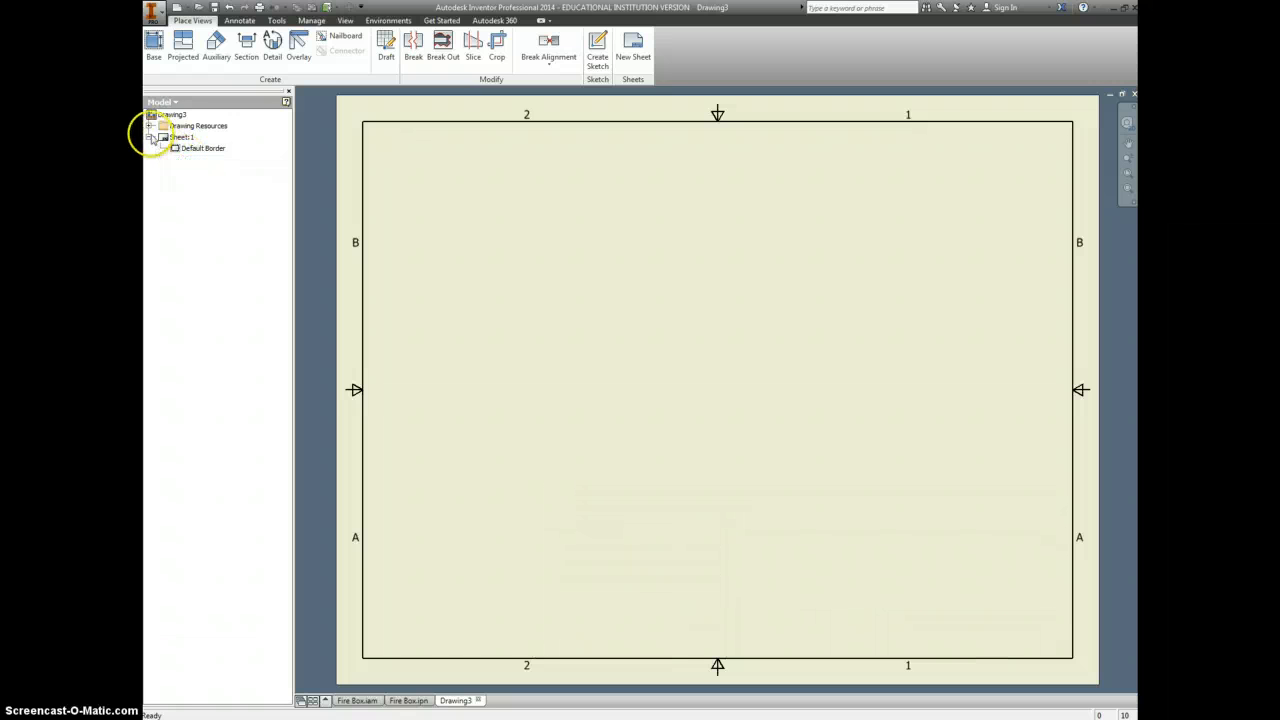
# Insert the ANSI A title block from the drawing resources onto the sheet.
pyautogui.click(149, 126)
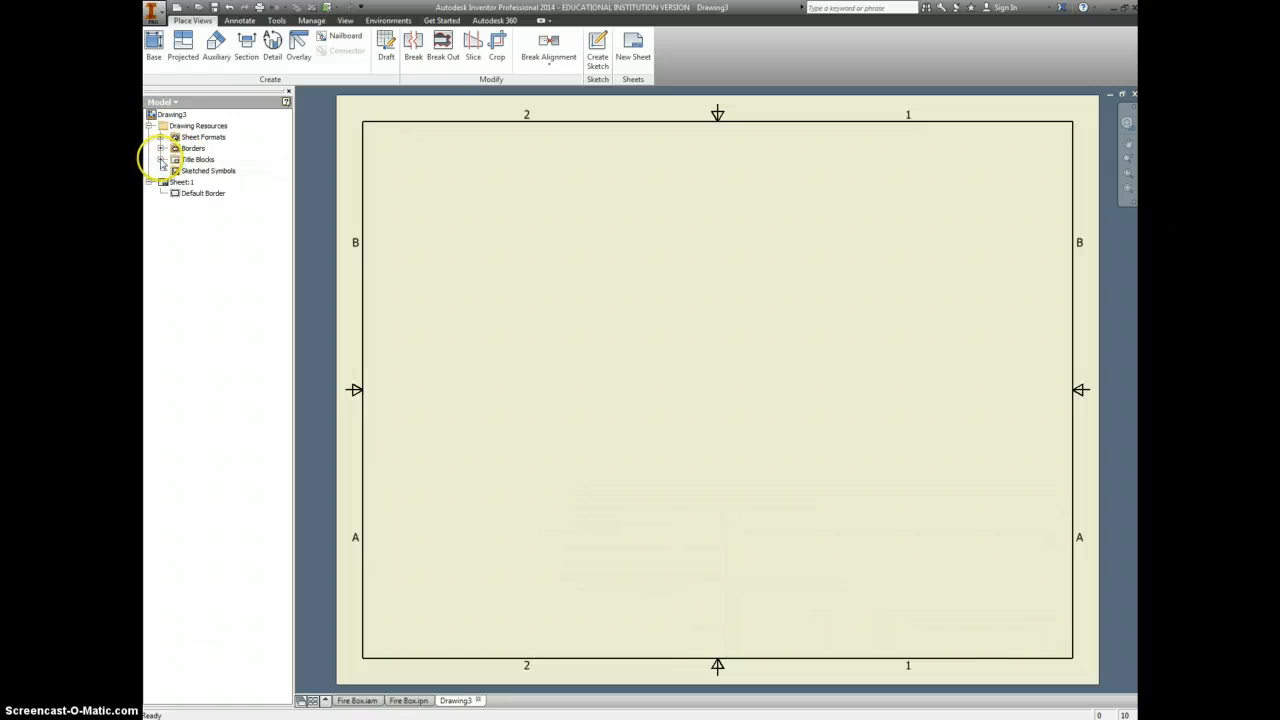
pyautogui.click(161, 160)
pyautogui.doubleClick(203, 183)
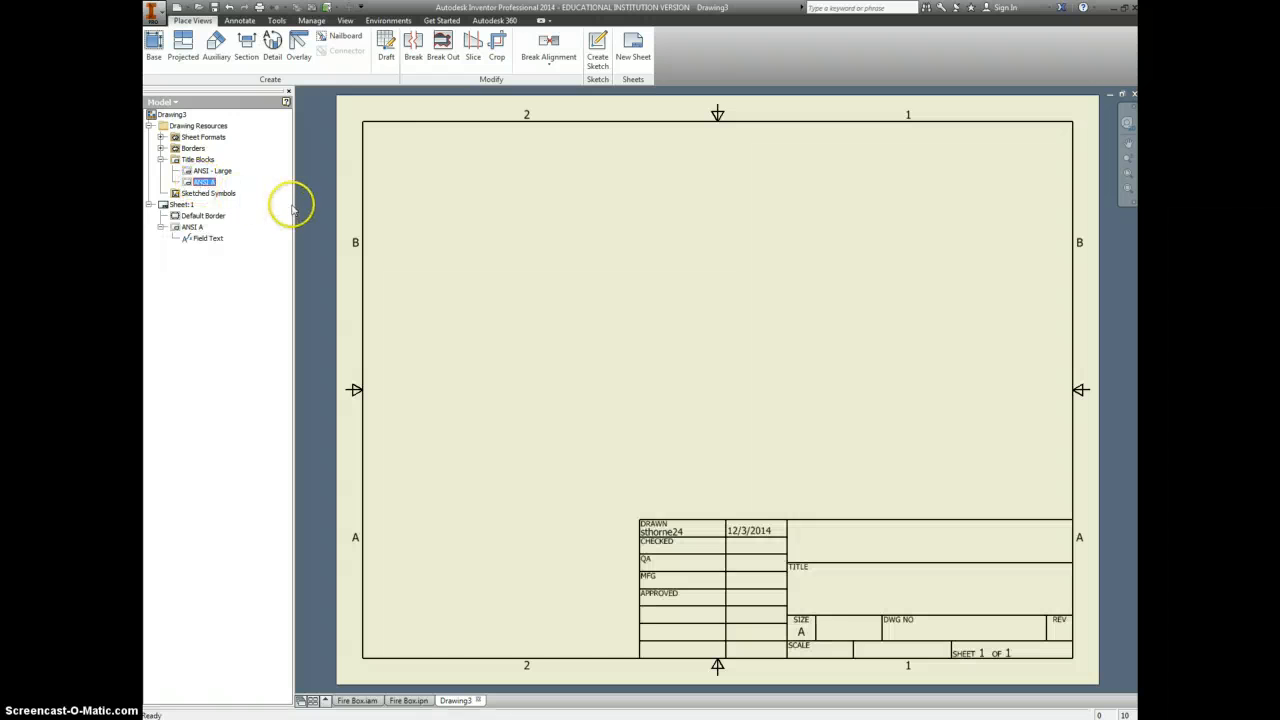
# Place a front base view of Envelope.ipt from the desktop's Fire Box folder in the left part of the sheet.
pyautogui.click(154, 45)
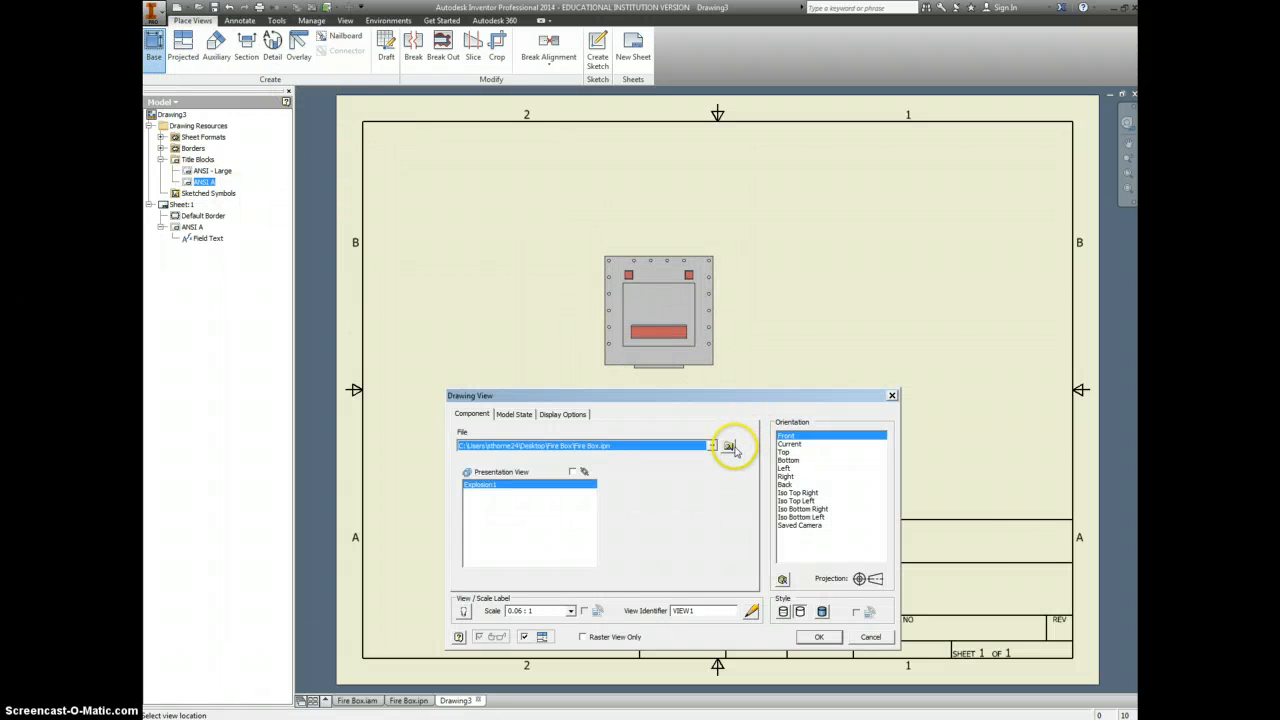
pyautogui.click(730, 446)
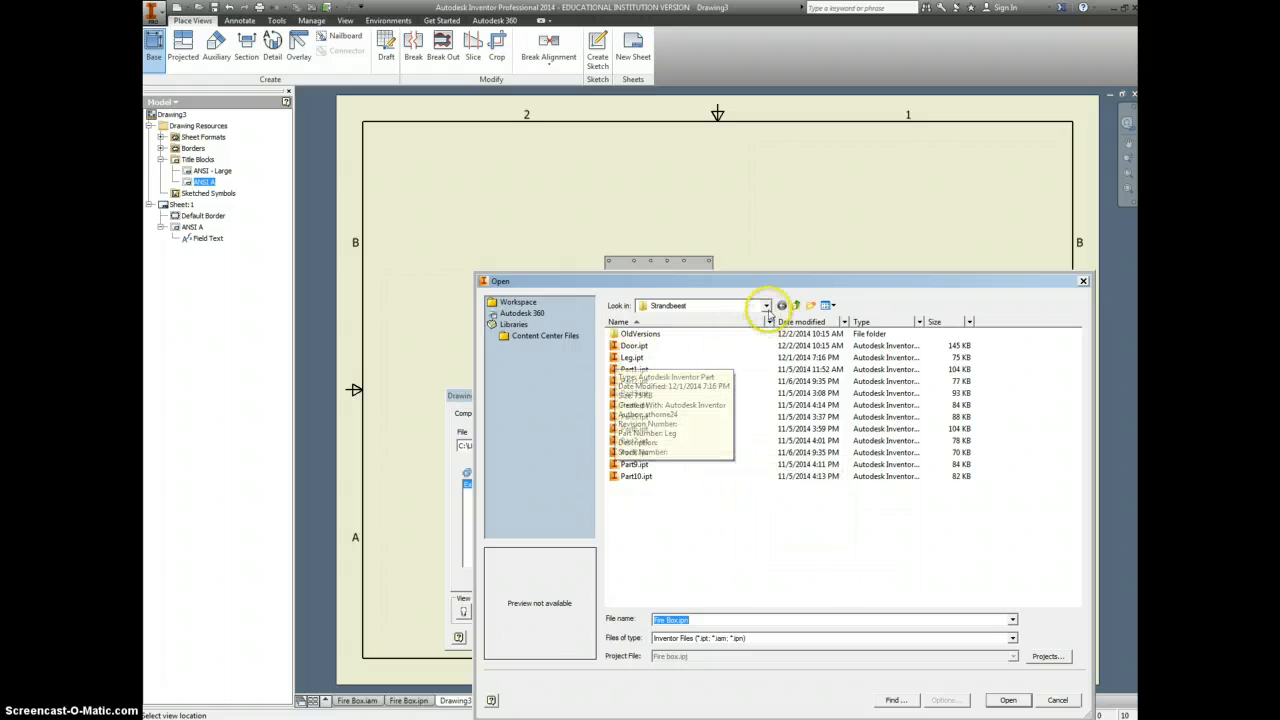
pyautogui.click(758, 305)
pyautogui.scroll(2, 740, 366)
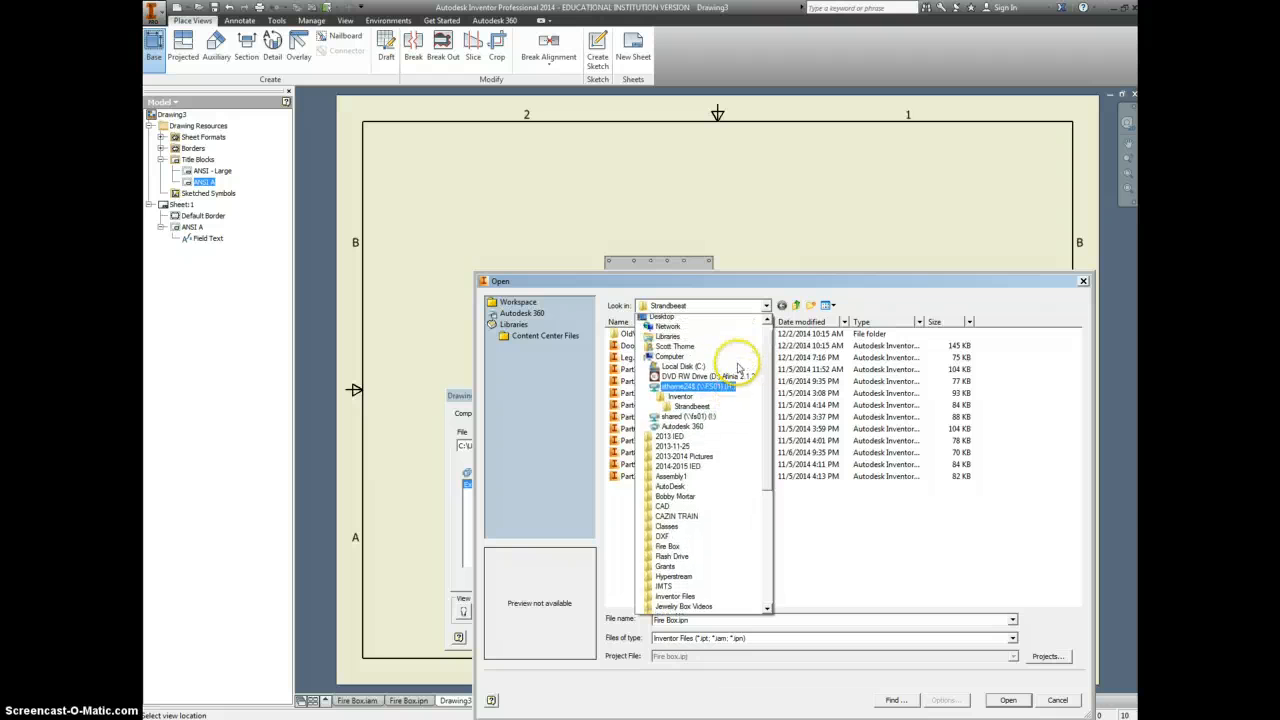
pyautogui.click(684, 330)
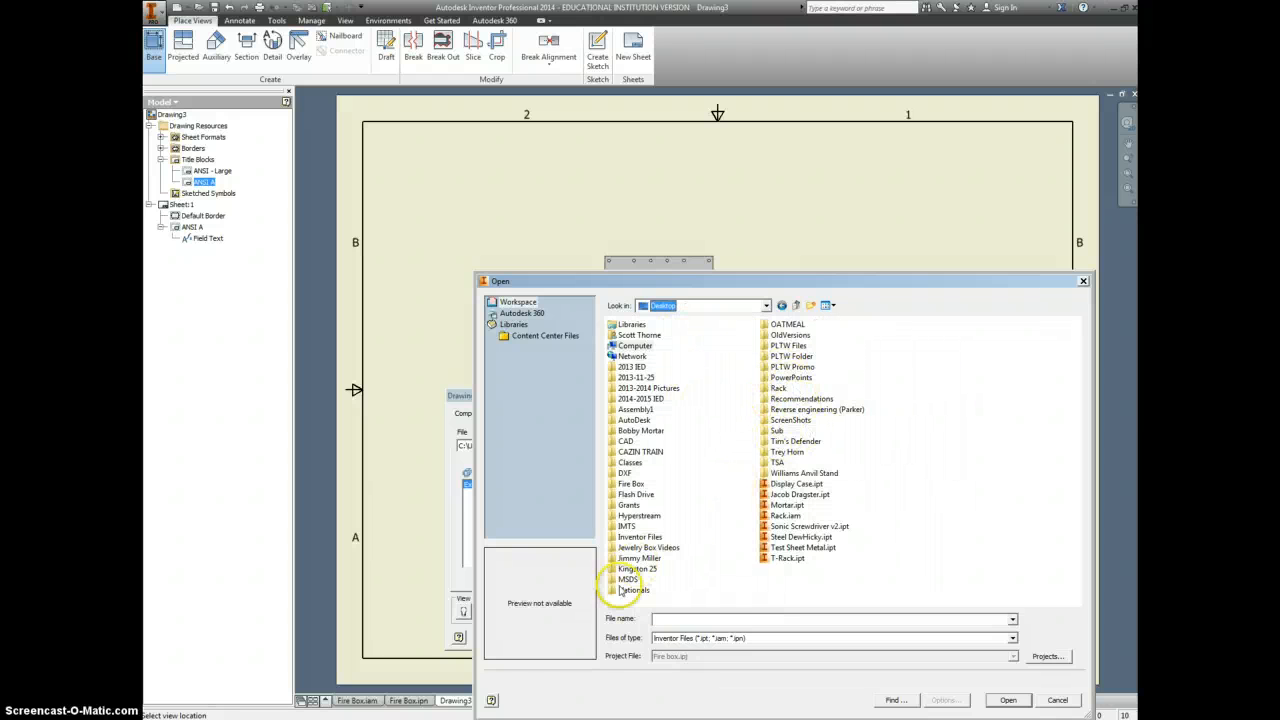
pyautogui.doubleClick(631, 483)
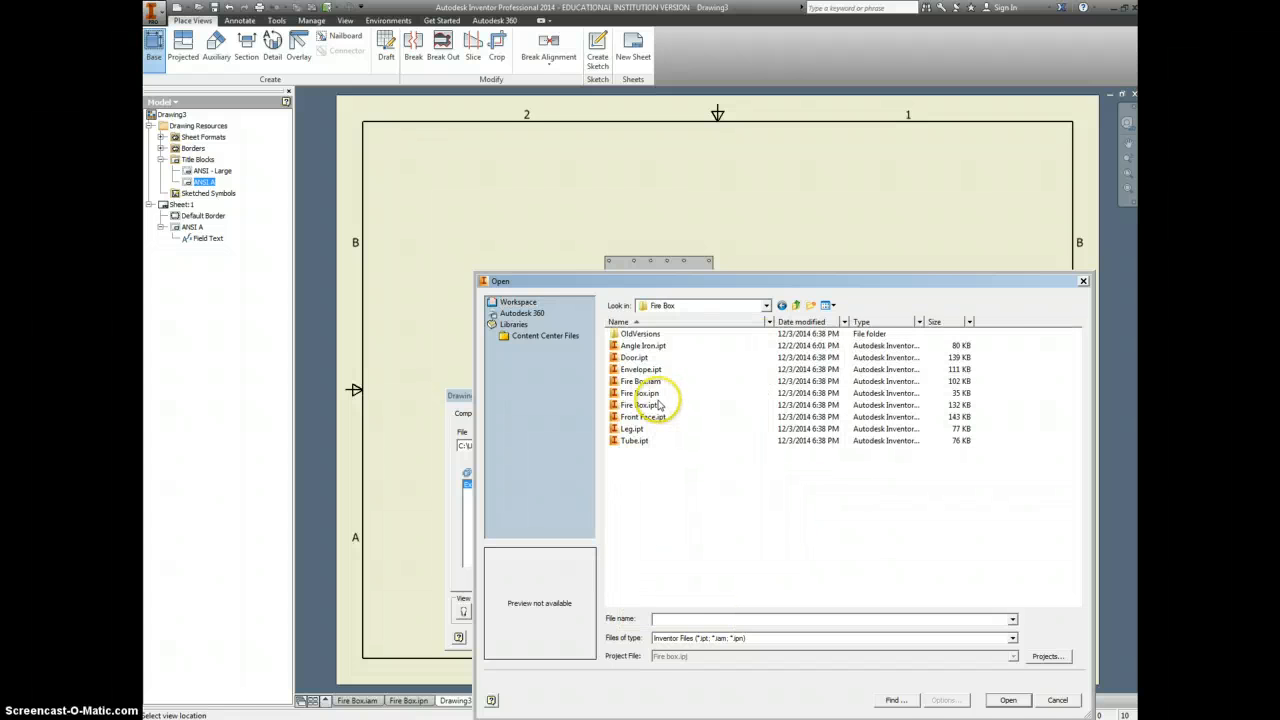
pyautogui.click(640, 369)
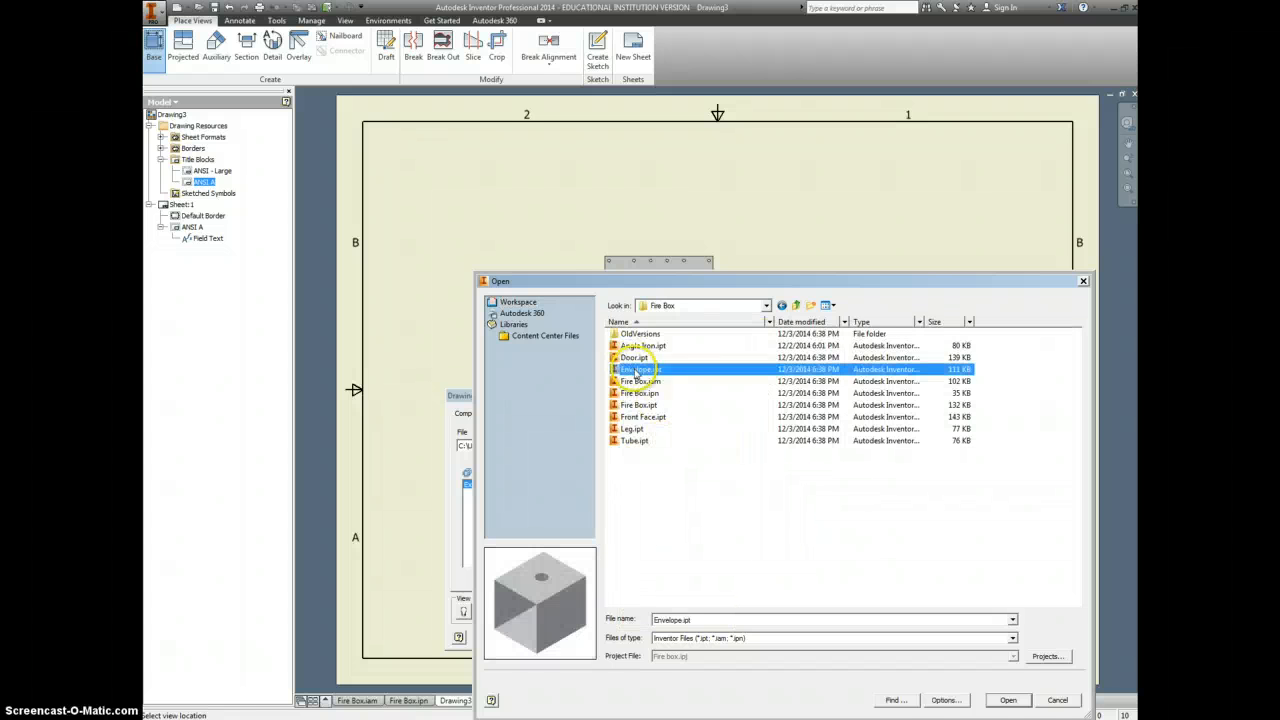
pyautogui.click(1008, 700)
pyautogui.click(550, 295)
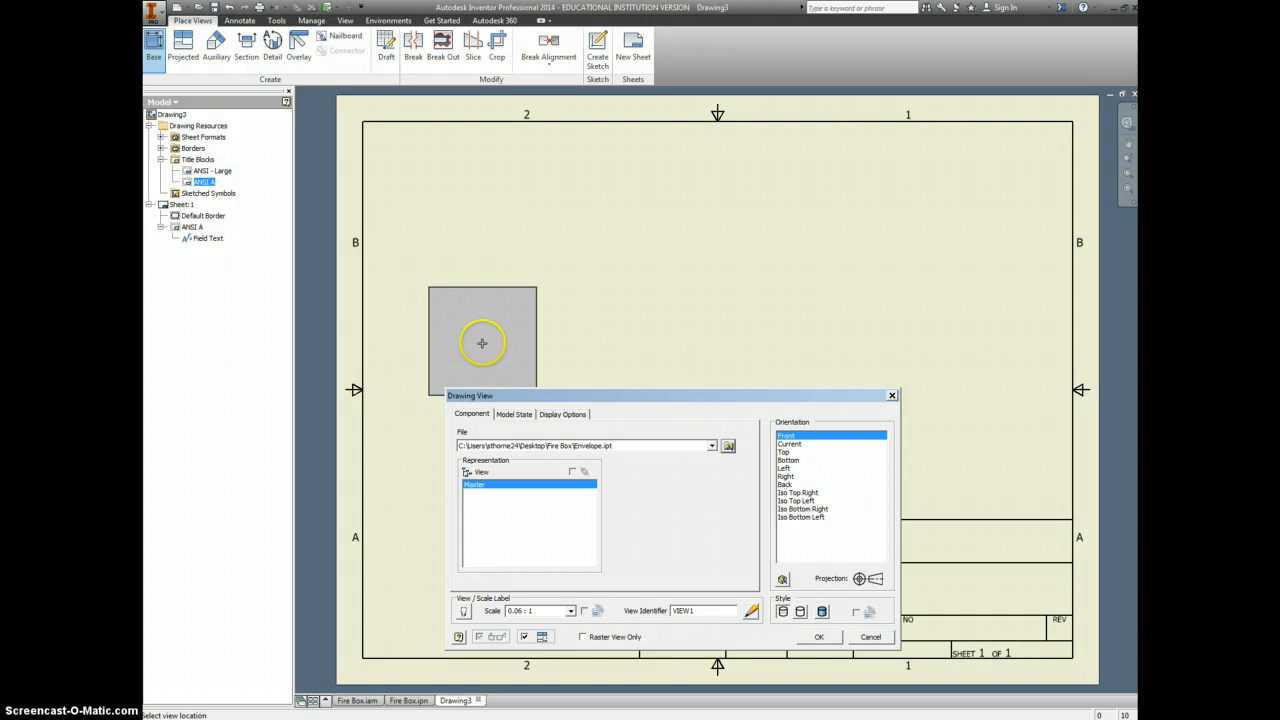
pyautogui.click(482, 343)
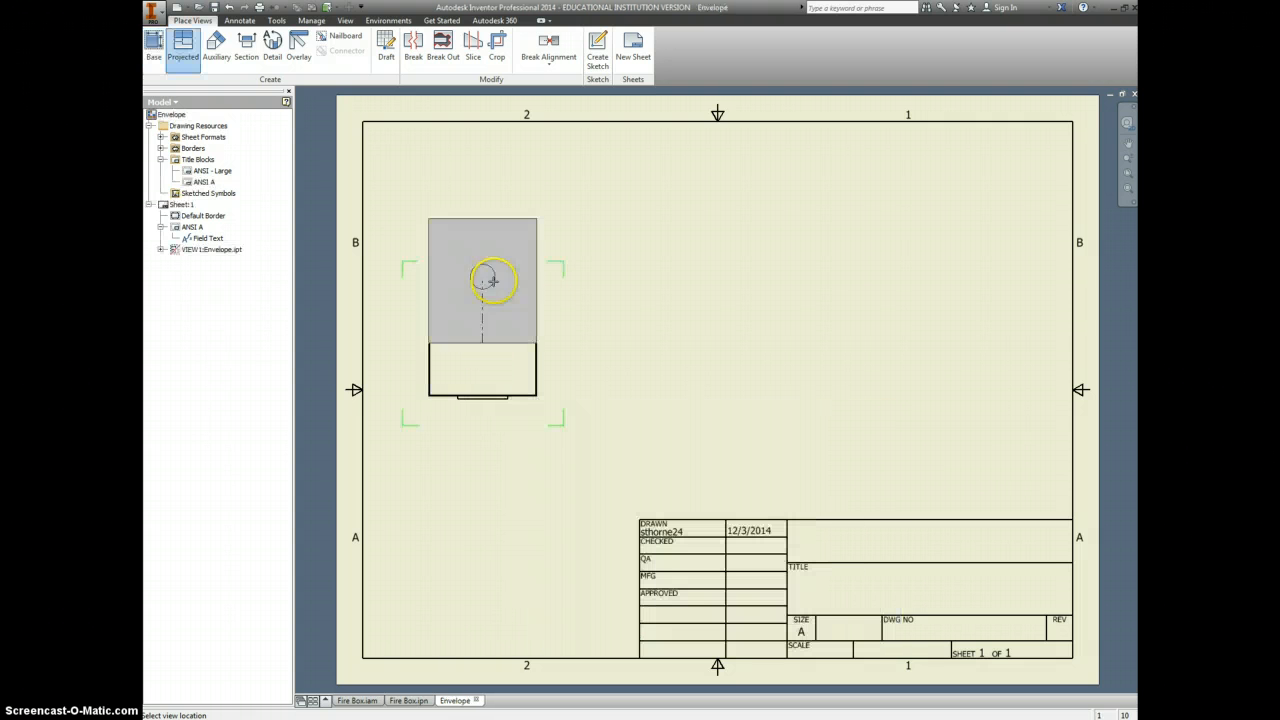
# Project top, bottom, right-side and isometric views from the front view, and set the isometric view's style to shaded.
pyautogui.click(484, 198)
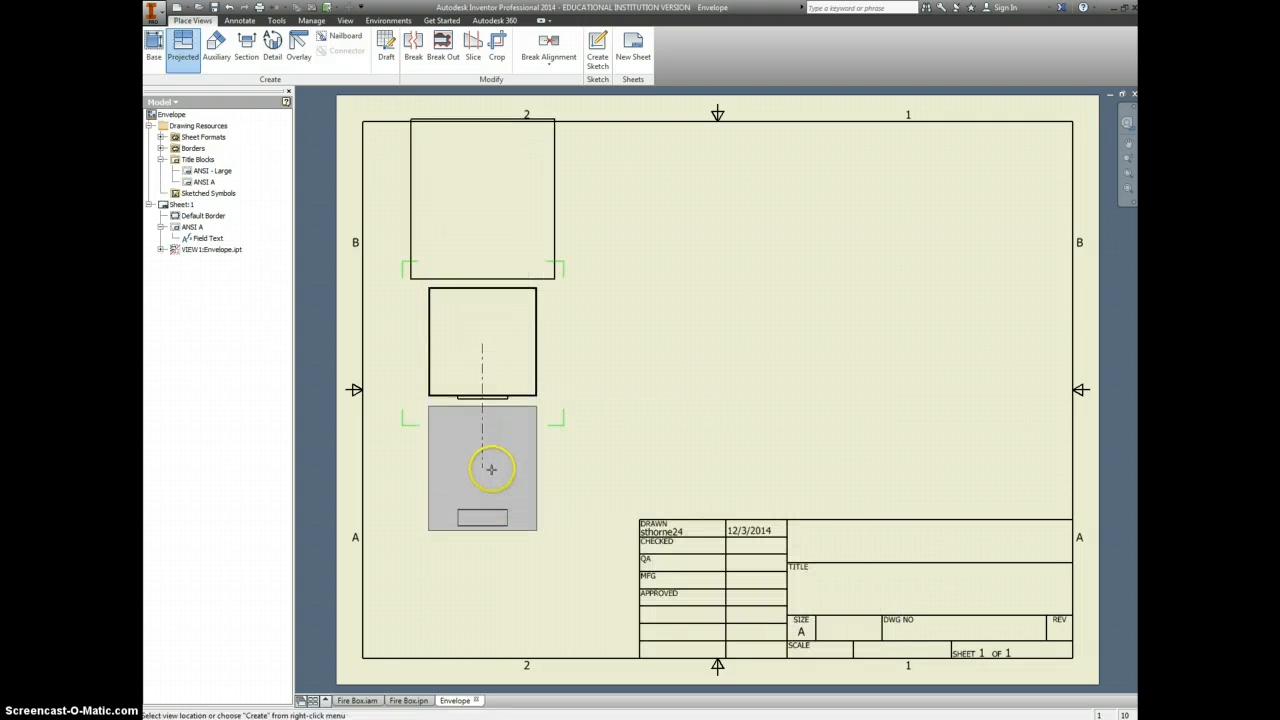
pyautogui.click(486, 492)
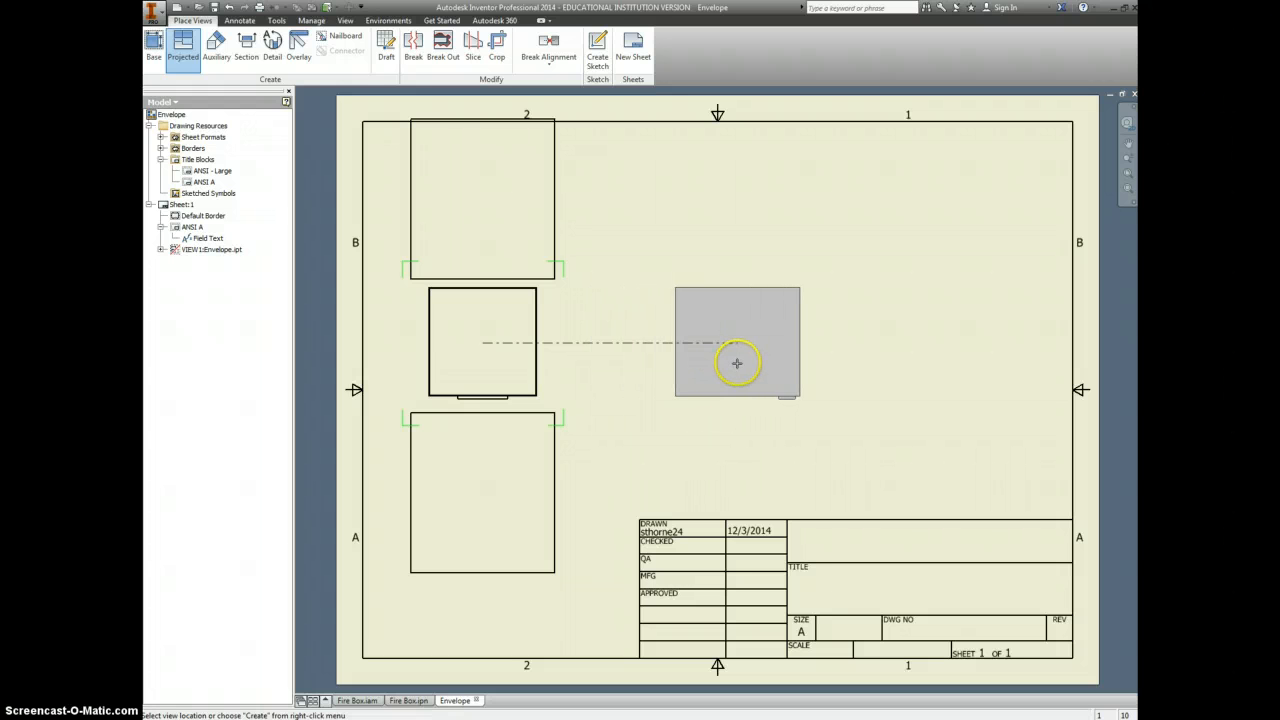
pyautogui.click(723, 365)
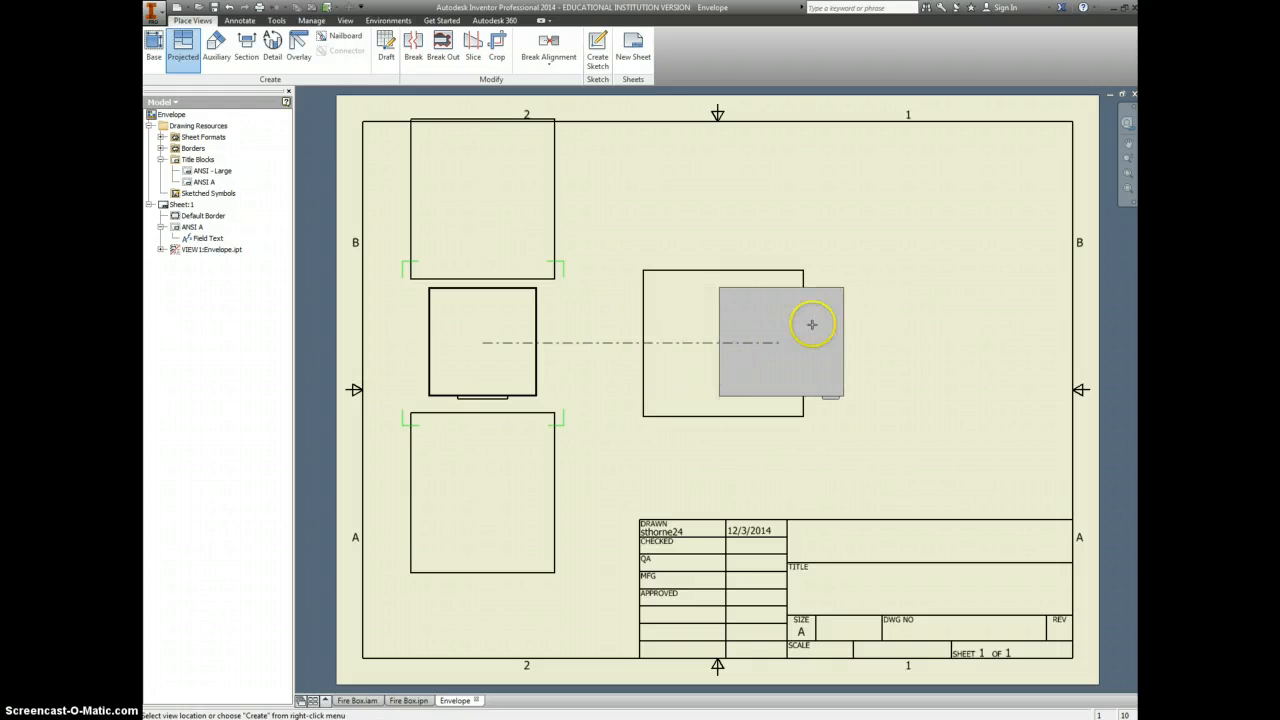
pyautogui.rightClick(972, 226)
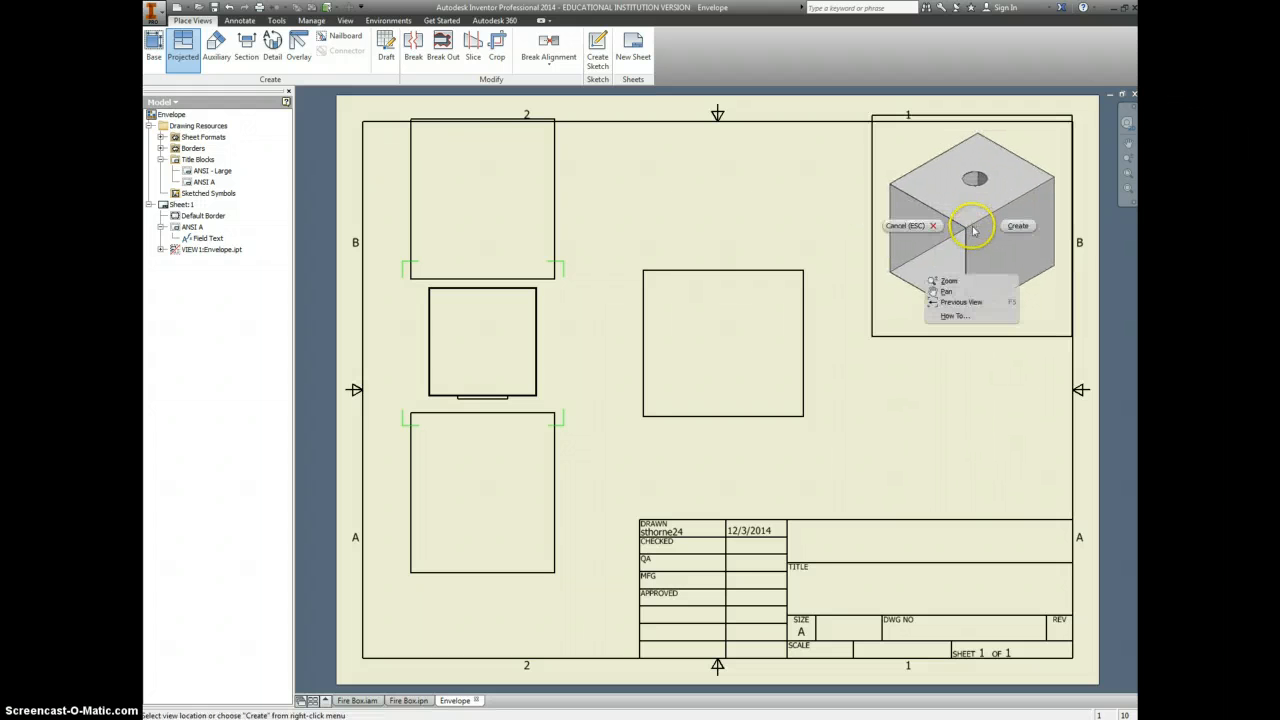
pyautogui.click(1012, 226)
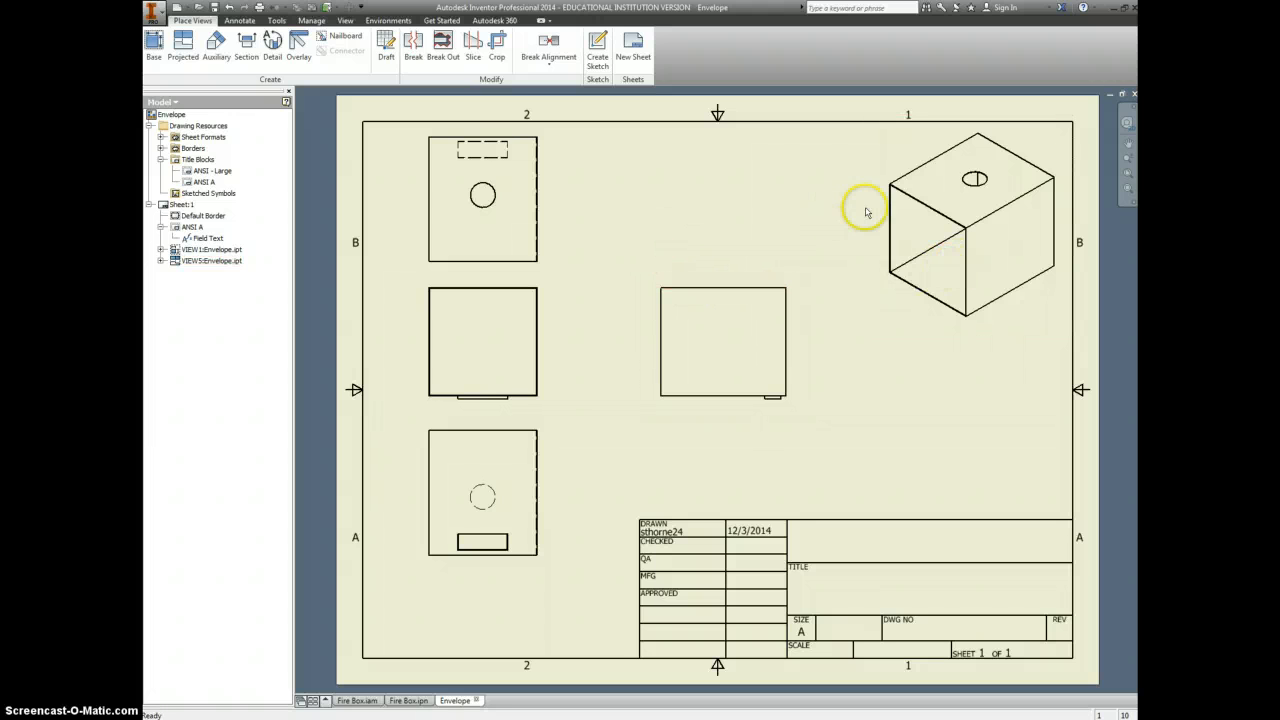
pyautogui.doubleClick(923, 313)
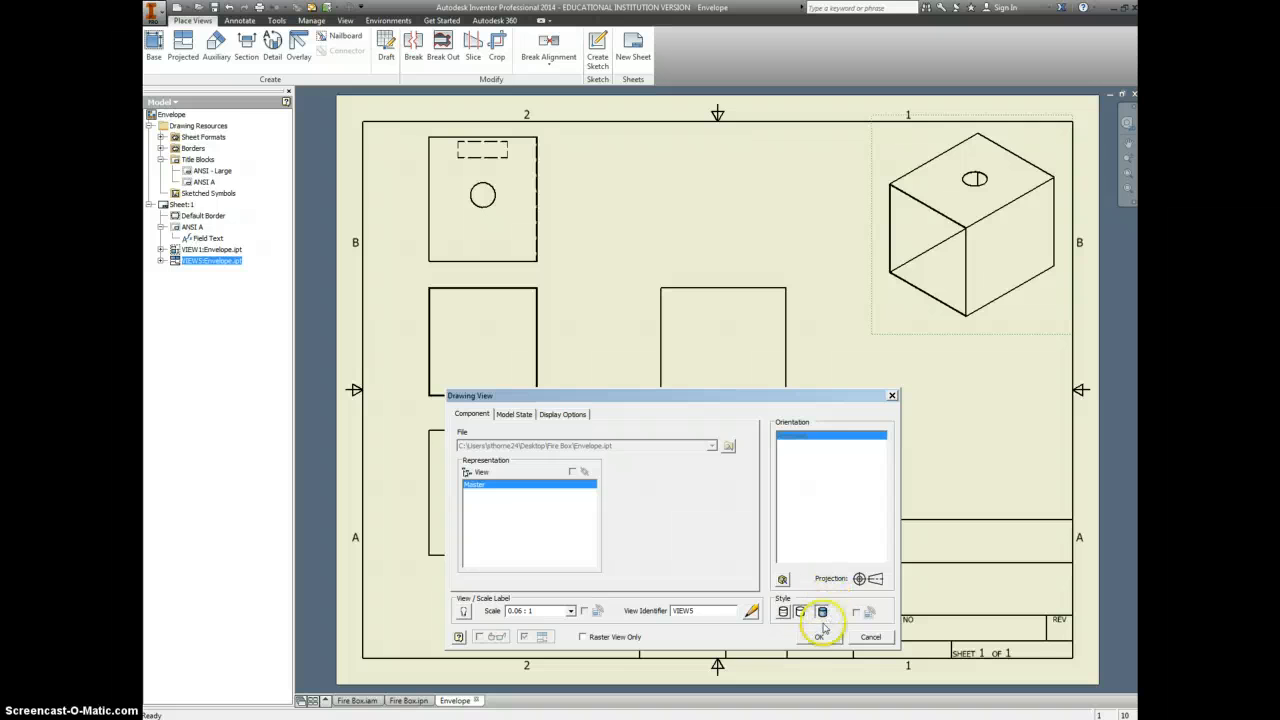
pyautogui.click(819, 638)
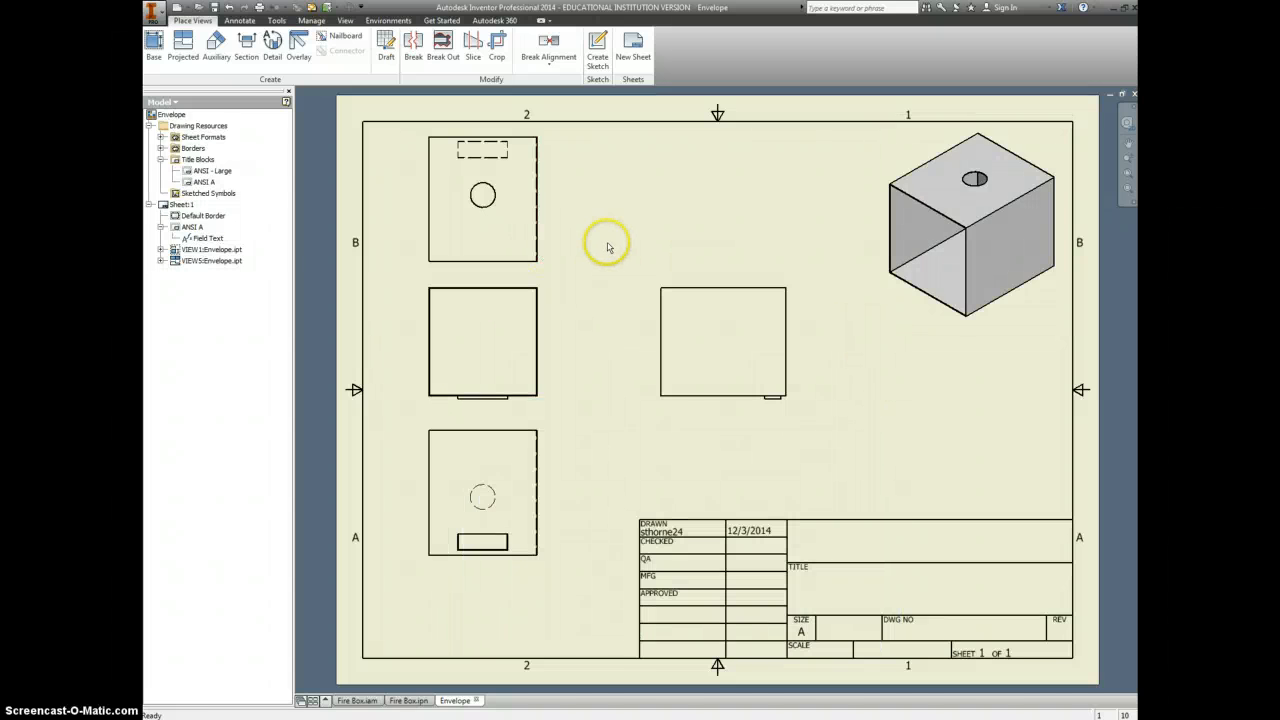
# Add a center mark to the round hole in the top view.
pyautogui.press('d')
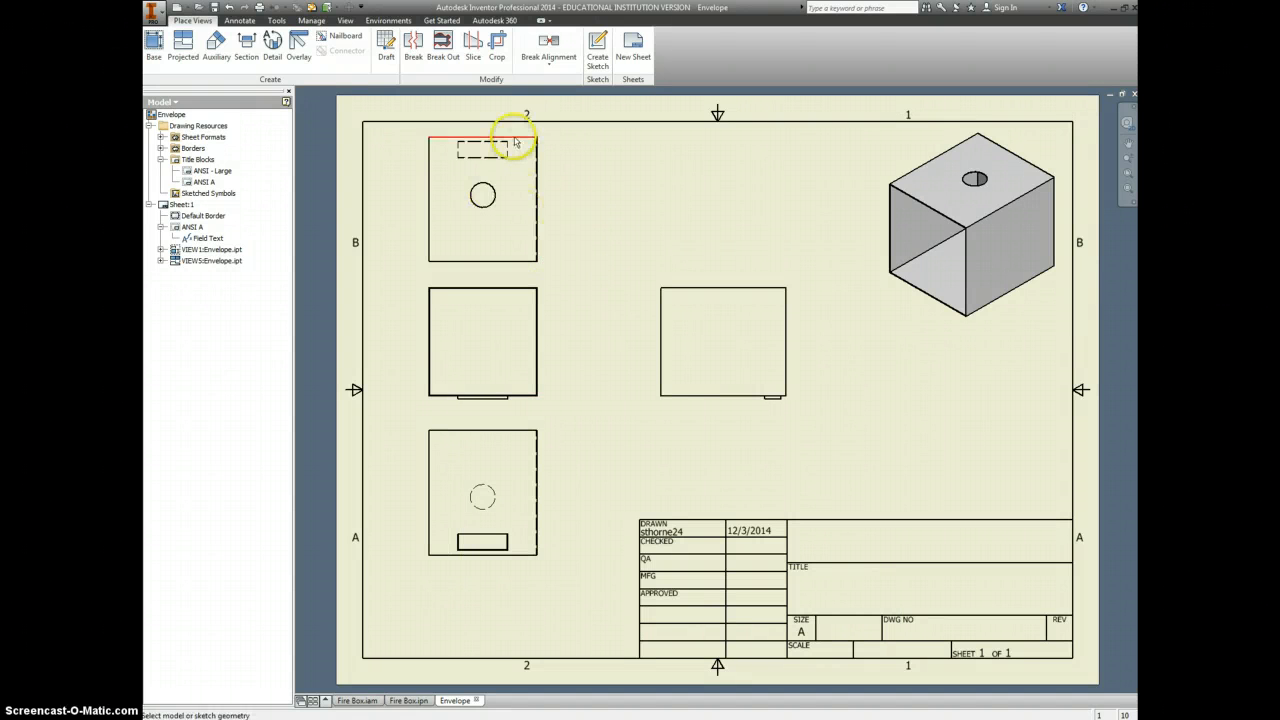
pyautogui.click(240, 20)
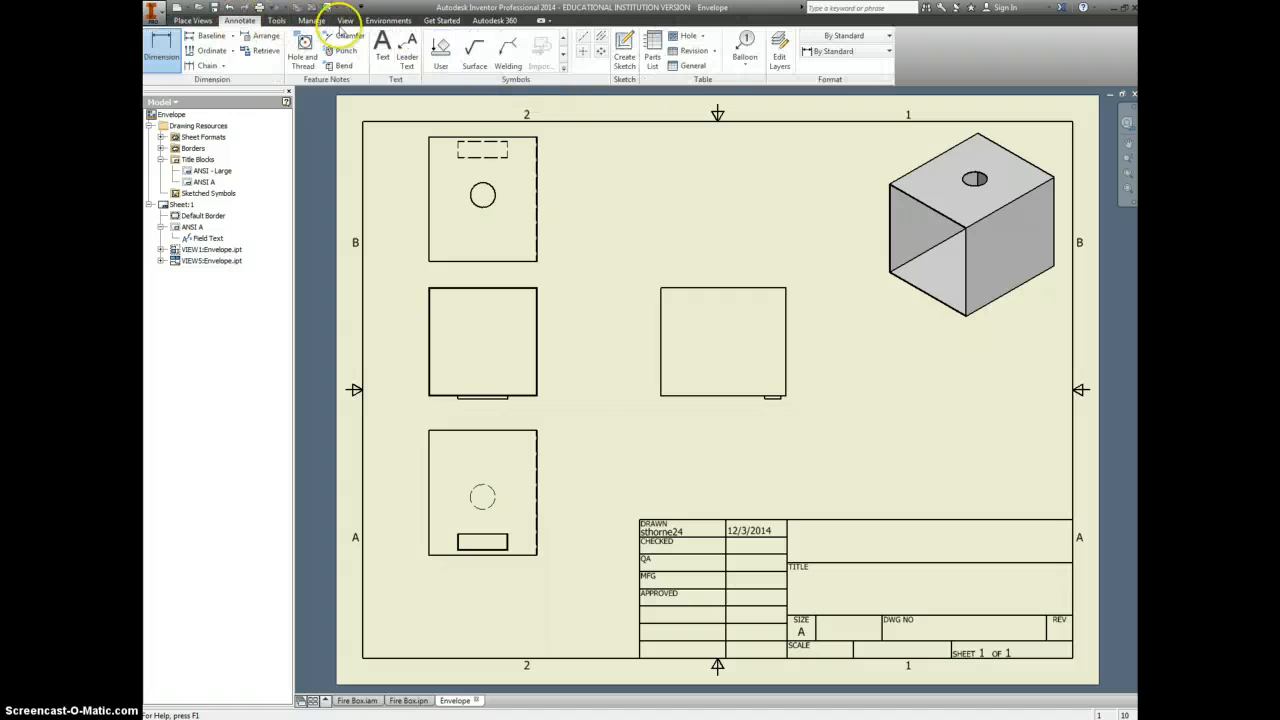
pyautogui.click(585, 52)
pyautogui.click(481, 207)
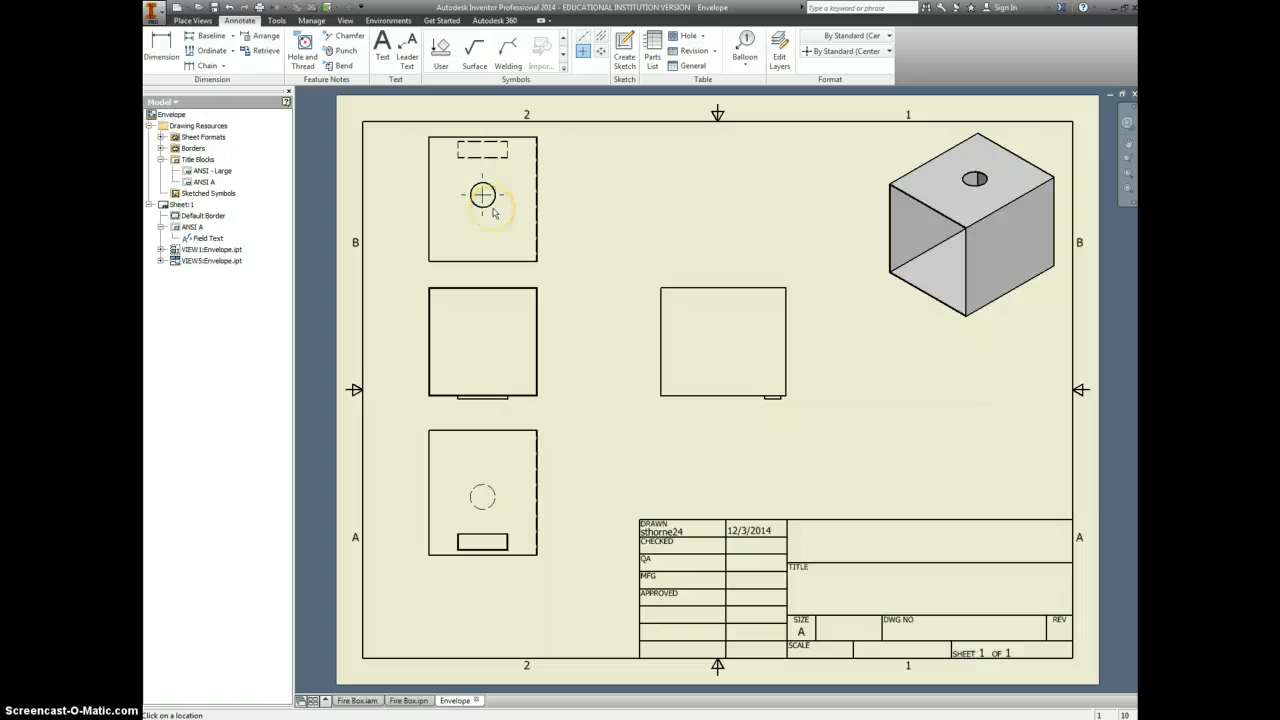
# Dimension the hole center's distance from the top view's upper edge and the view's overall depth, both on its right side.
pyautogui.press('d')
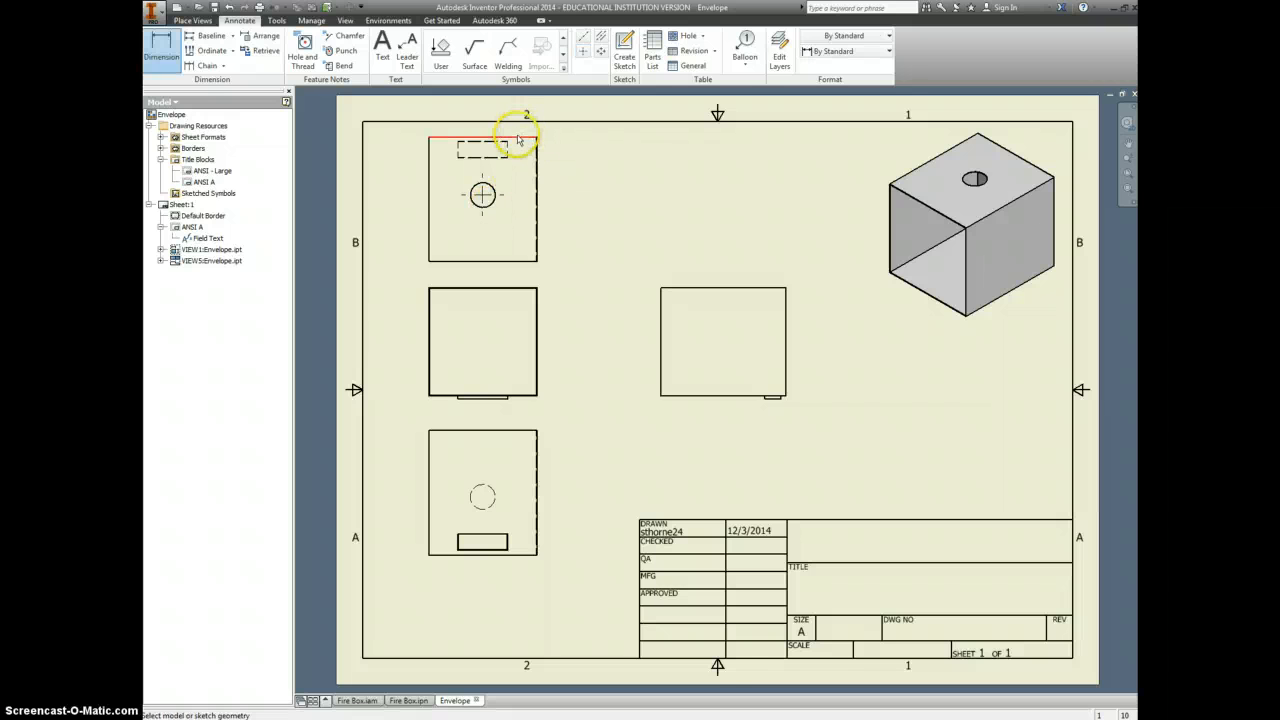
pyautogui.click(505, 137)
pyautogui.click(483, 195)
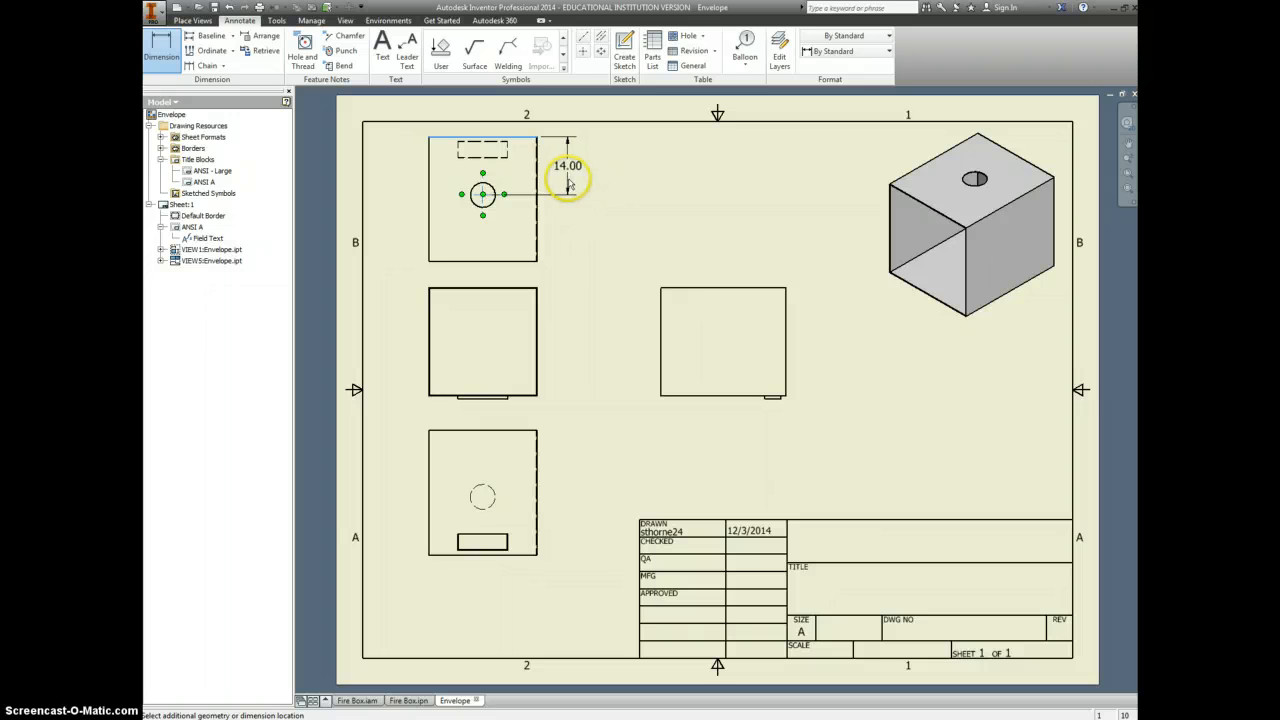
pyautogui.click(570, 184)
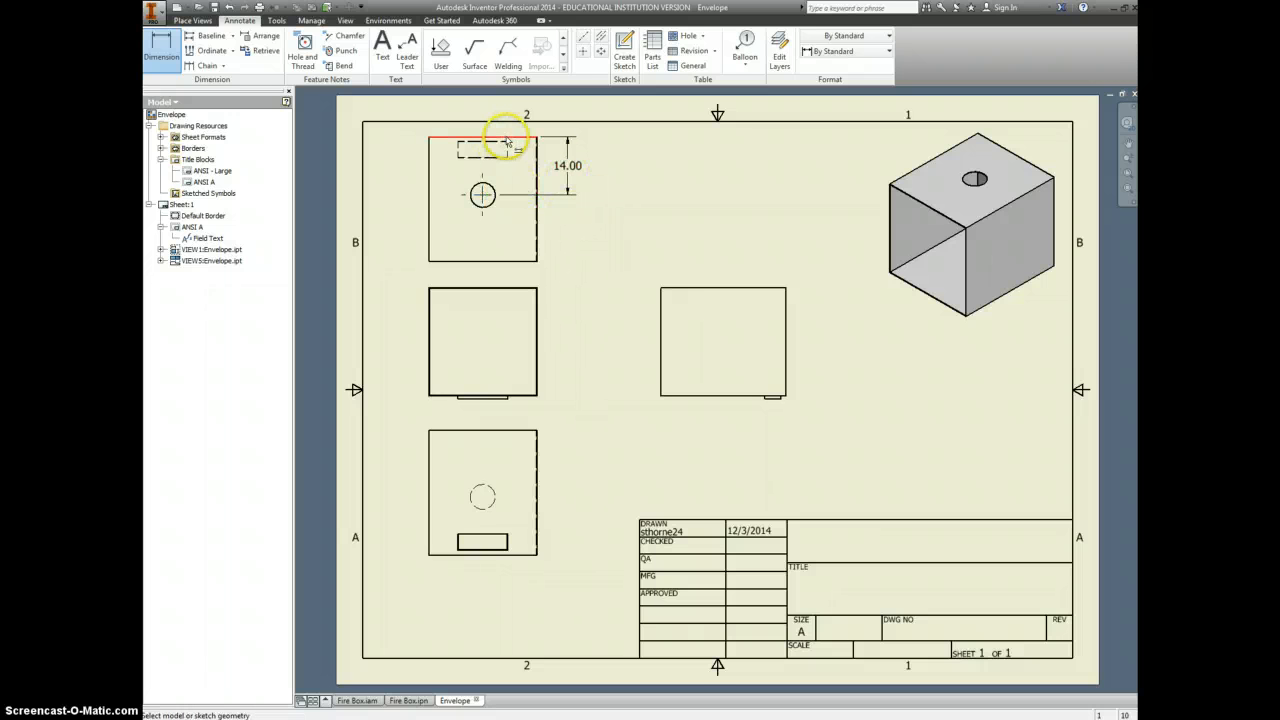
pyautogui.click(538, 222)
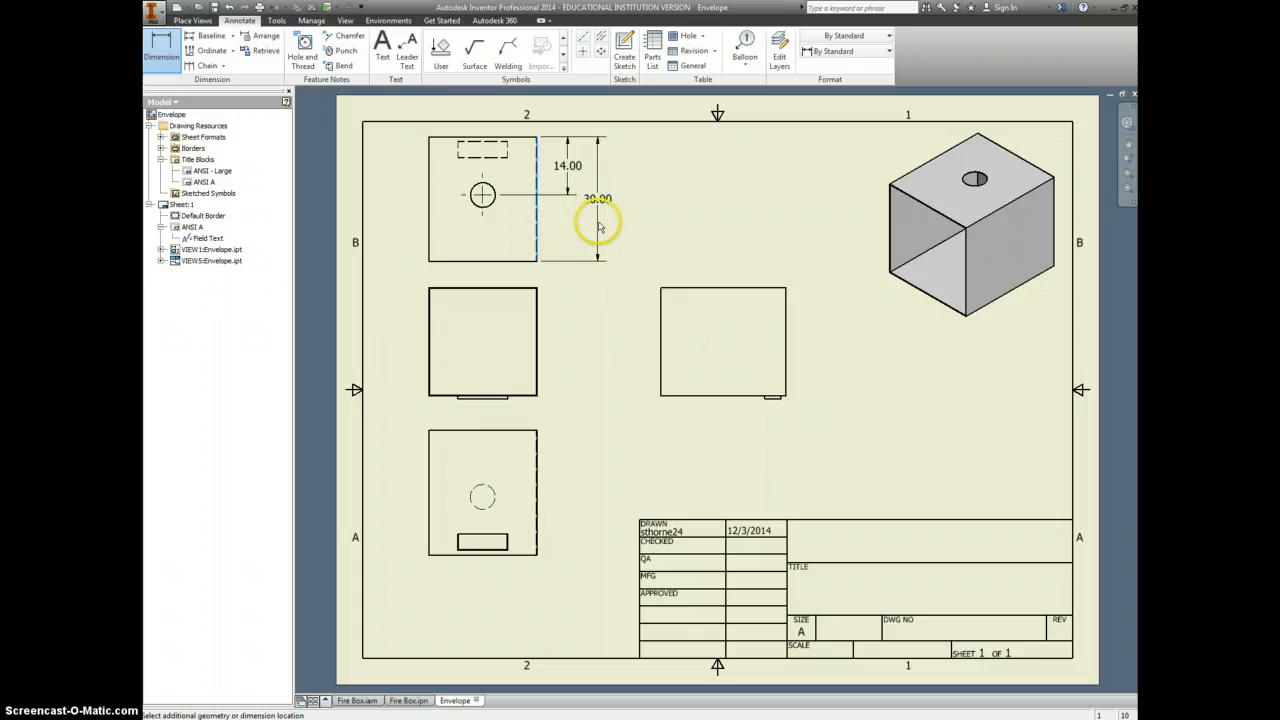
pyautogui.click(600, 222)
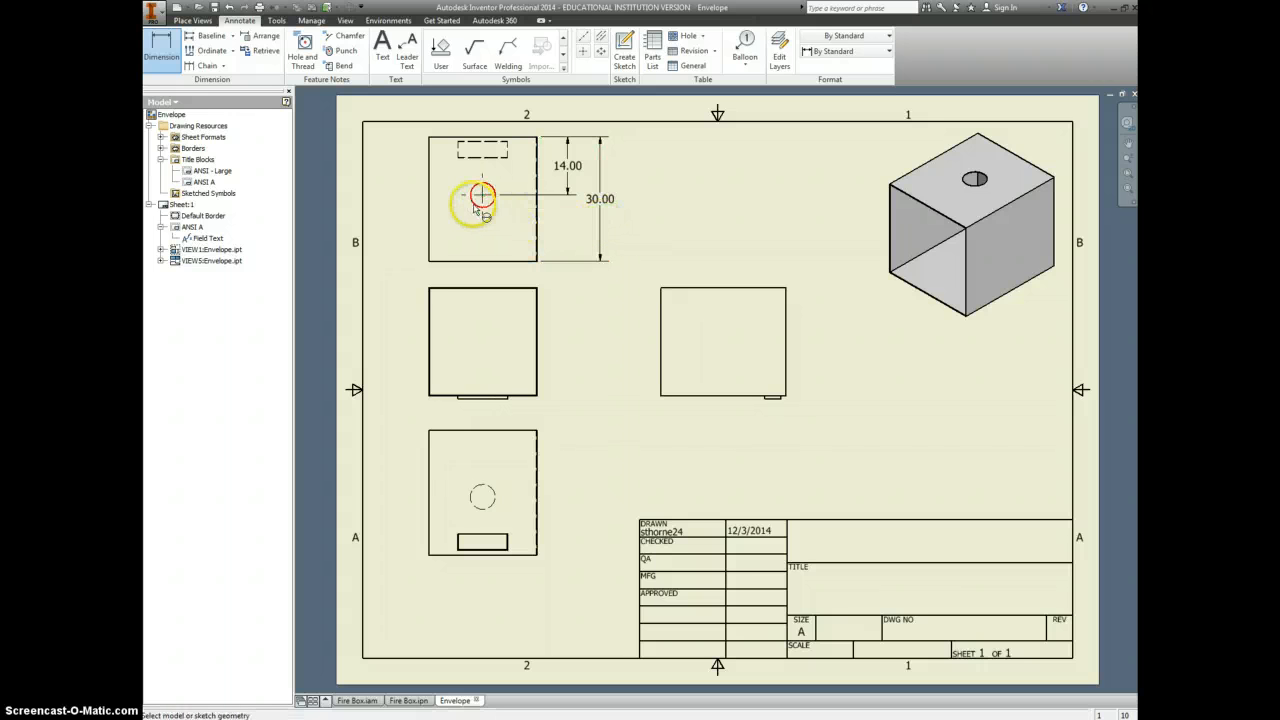
# Dimension the top view hole's diameter and the horizontal distance from its center to the right edge.
pyautogui.click(471, 195)
pyautogui.click(416, 251)
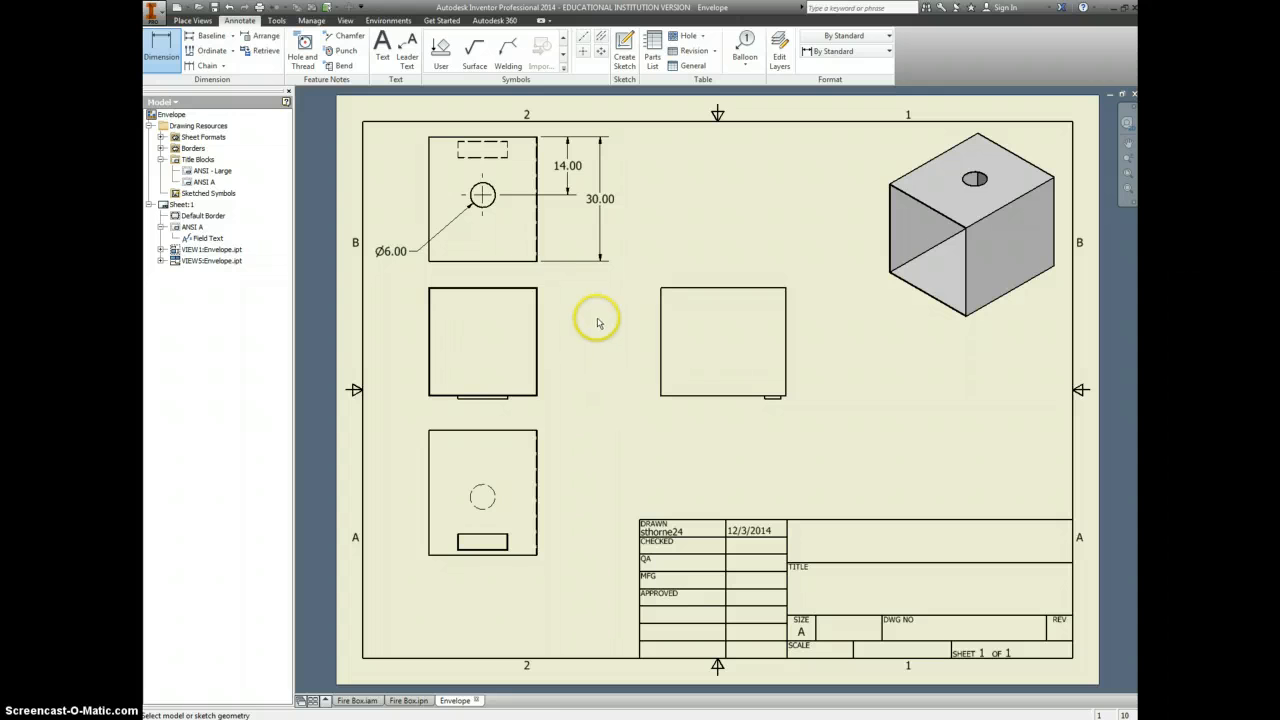
pyautogui.click(538, 243)
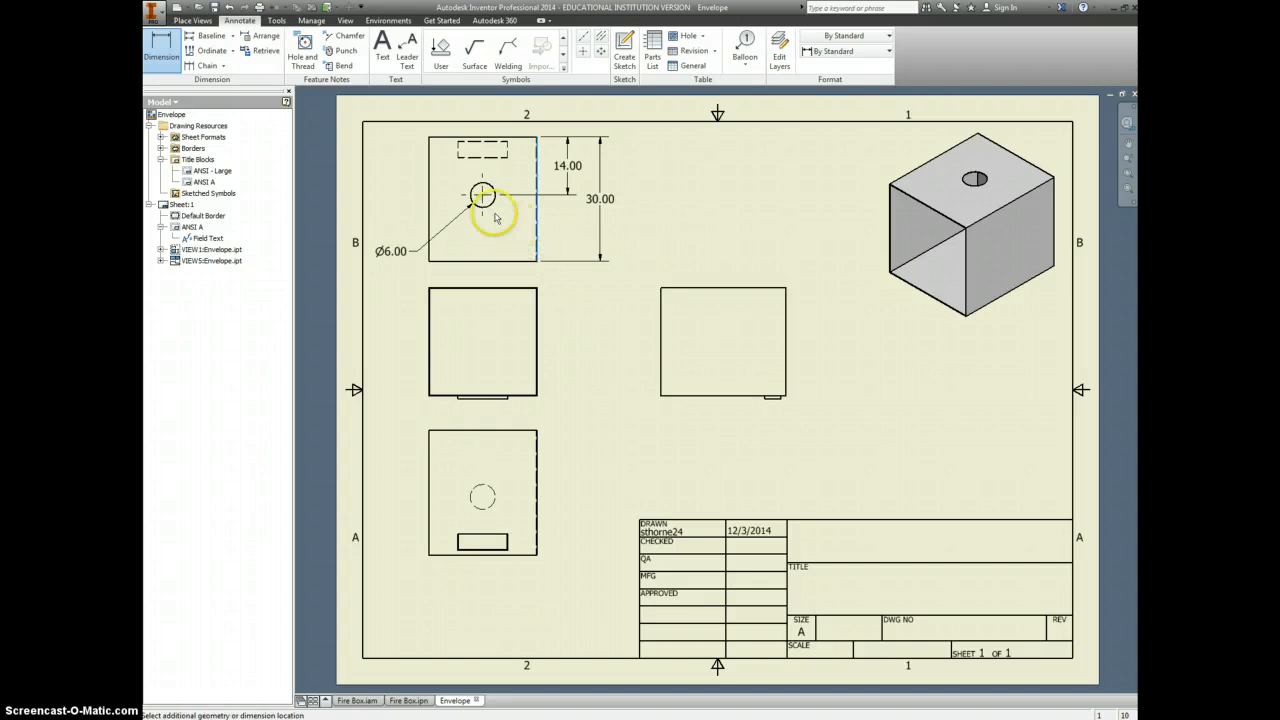
pyautogui.click(482, 194)
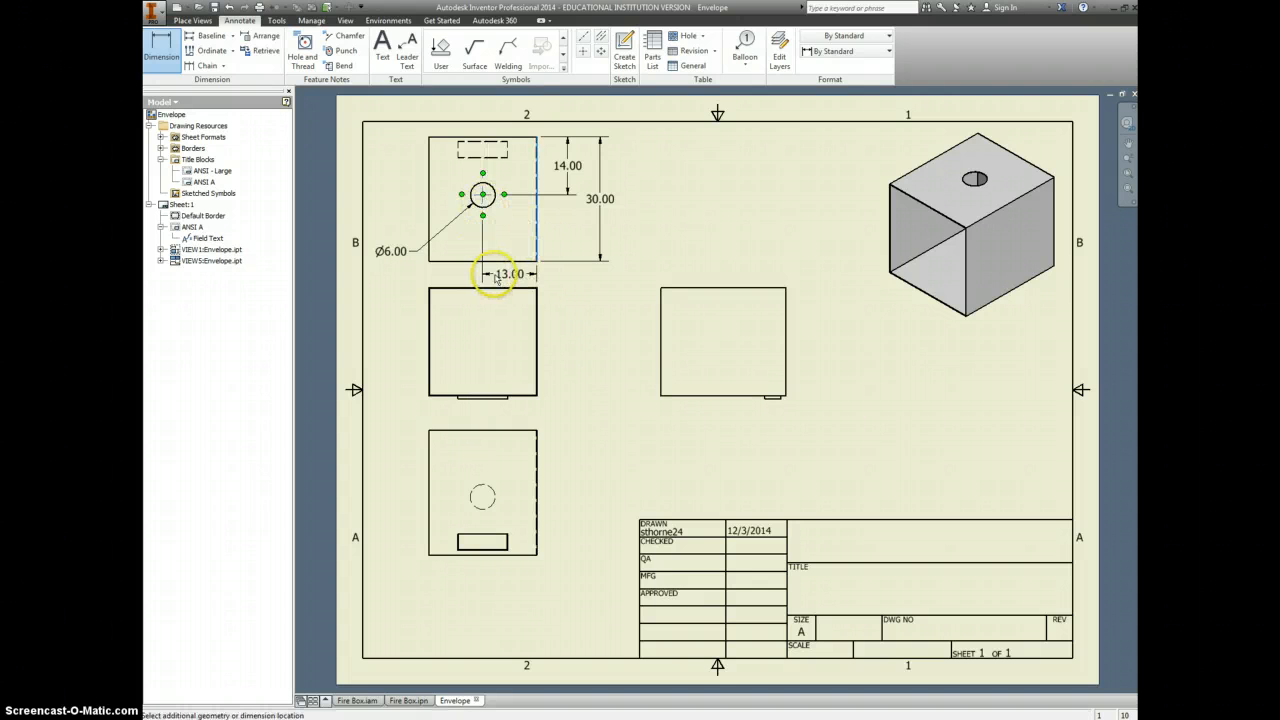
pyautogui.click(500, 278)
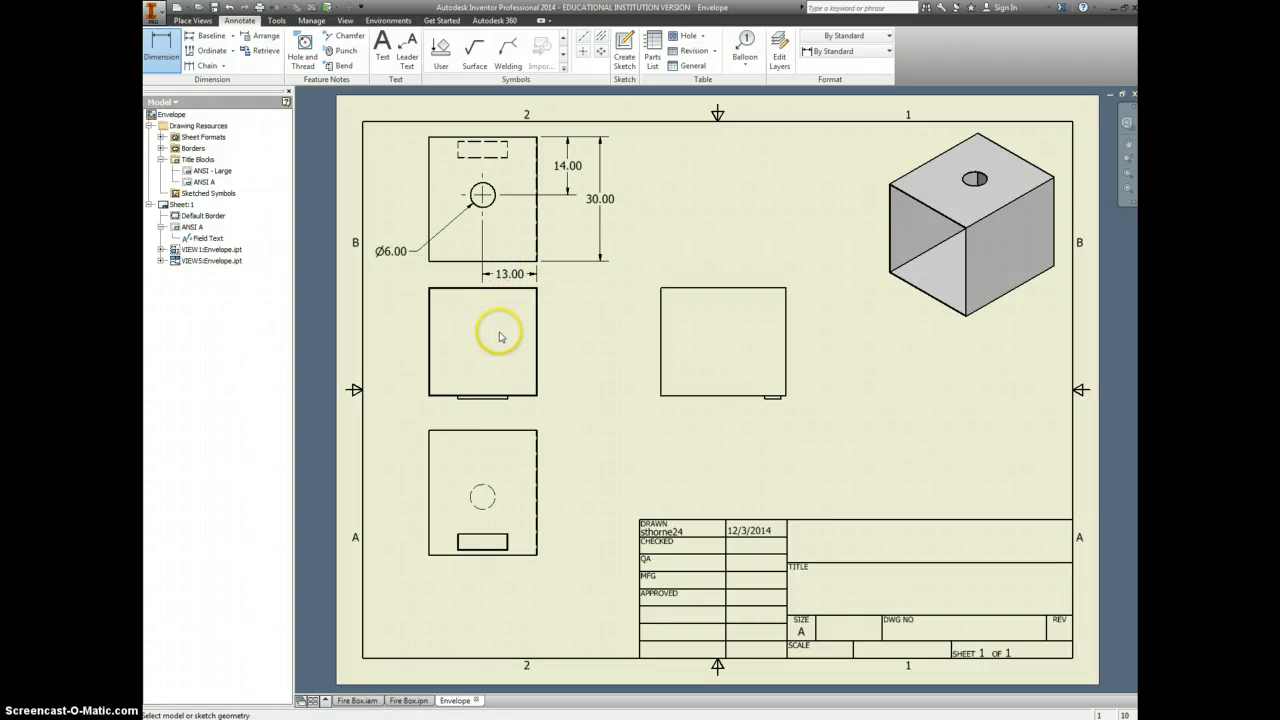
# Move the bottom and front views lower on the sheet to make room for dimensions below the top view.
pyautogui.press('Escape')
pyautogui.moveTo(451, 574); pyautogui.dragTo(447, 606)
pyautogui.moveTo(555, 406); pyautogui.dragTo(550, 440)
# Dimension the overall width below the top view and the box height to the right of the front view.
pyautogui.press('d')
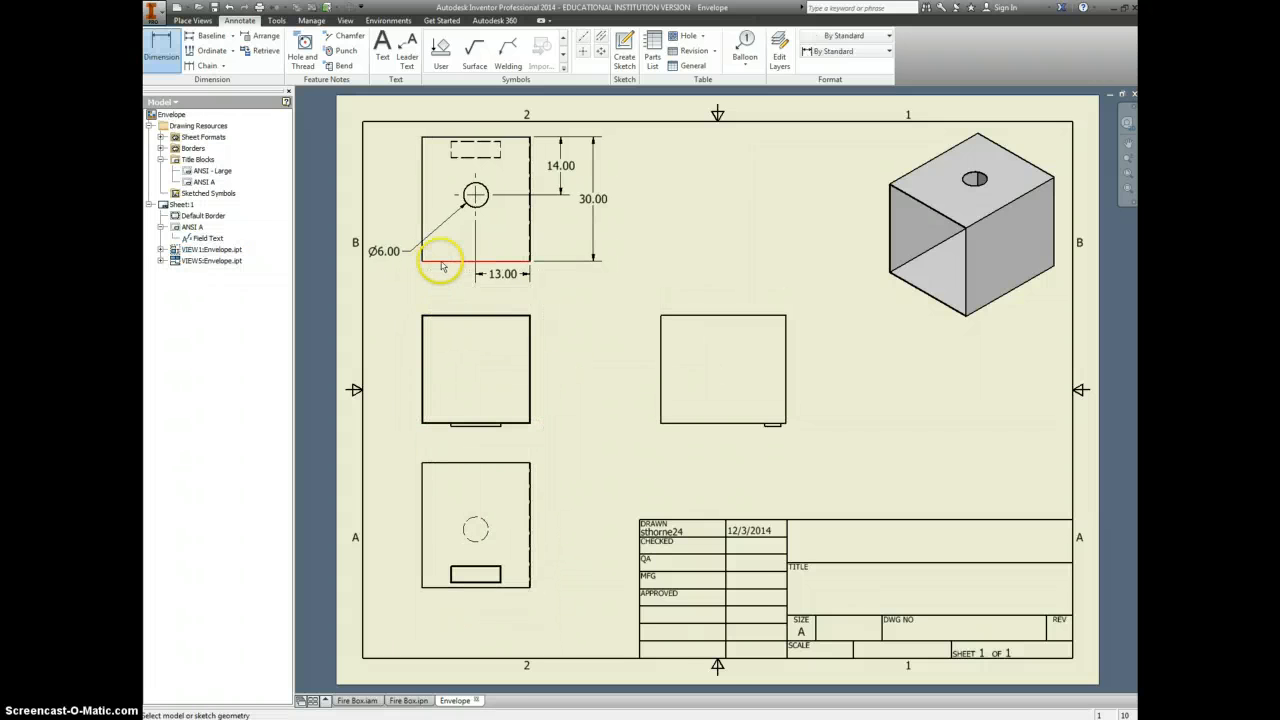
pyautogui.click(441, 262)
pyautogui.click(440, 297)
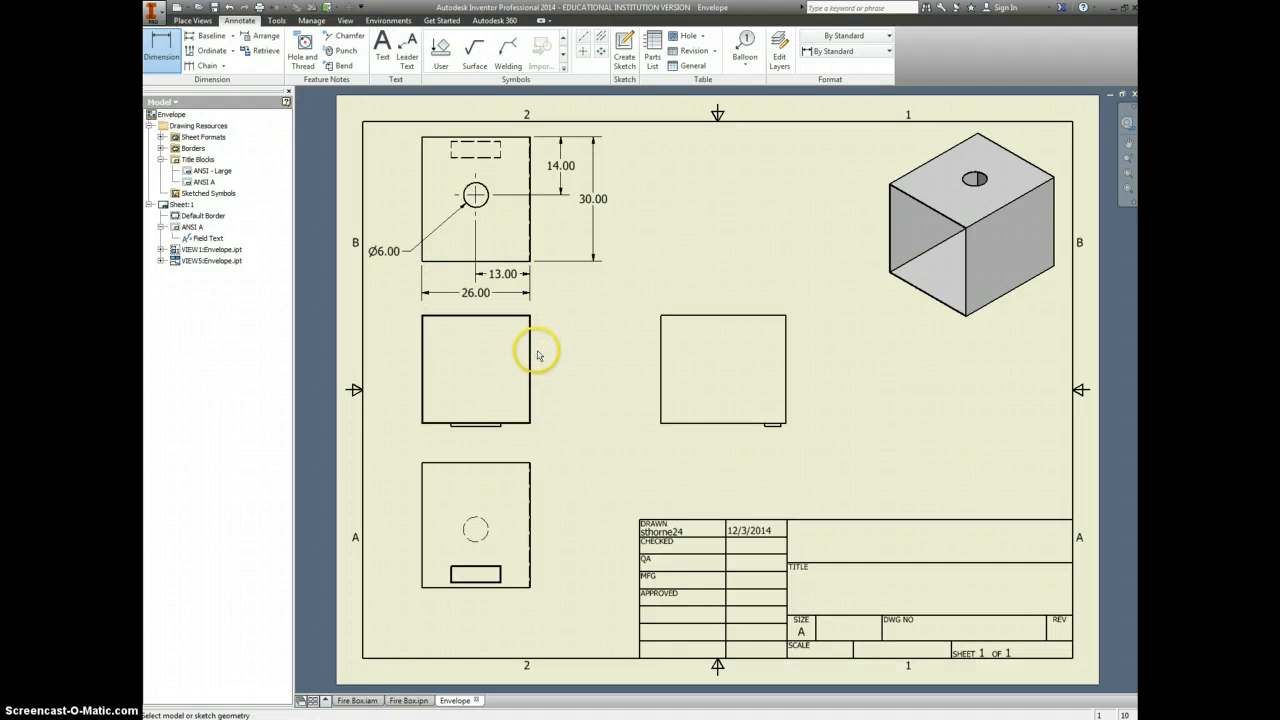
pyautogui.click(530, 367)
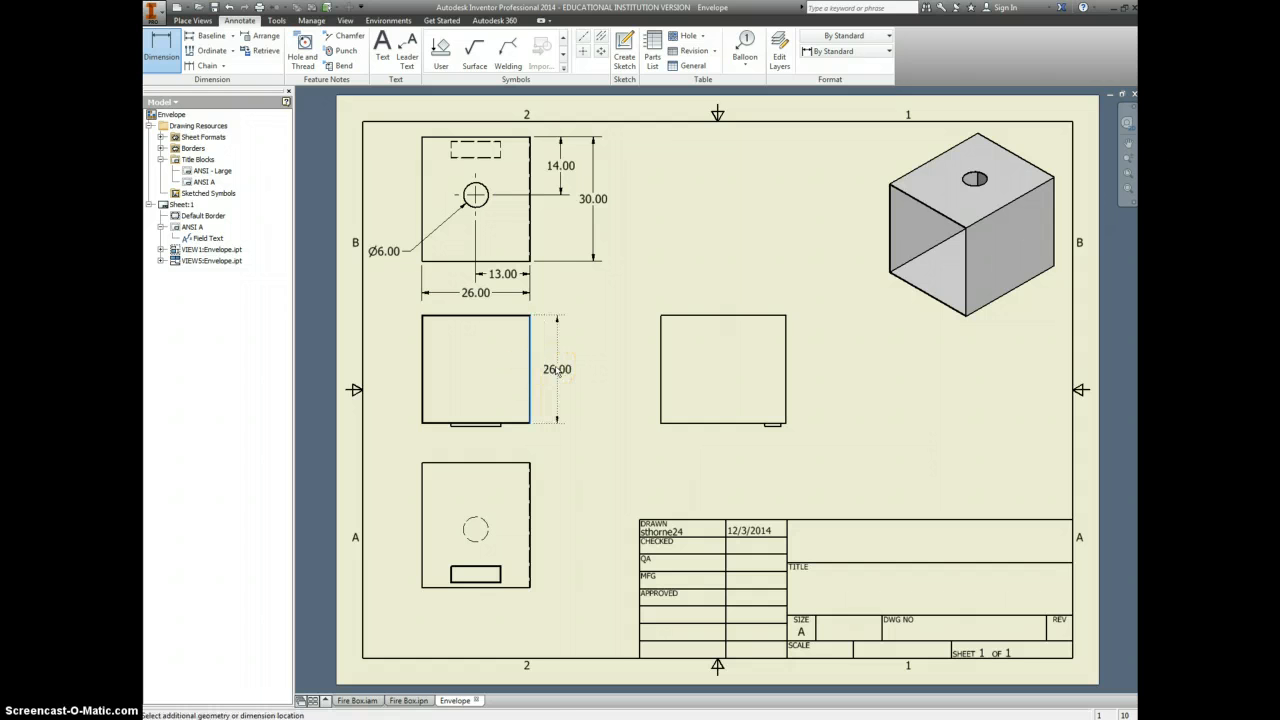
pyautogui.click(557, 369)
pyautogui.scroll(-5, 529, 423)
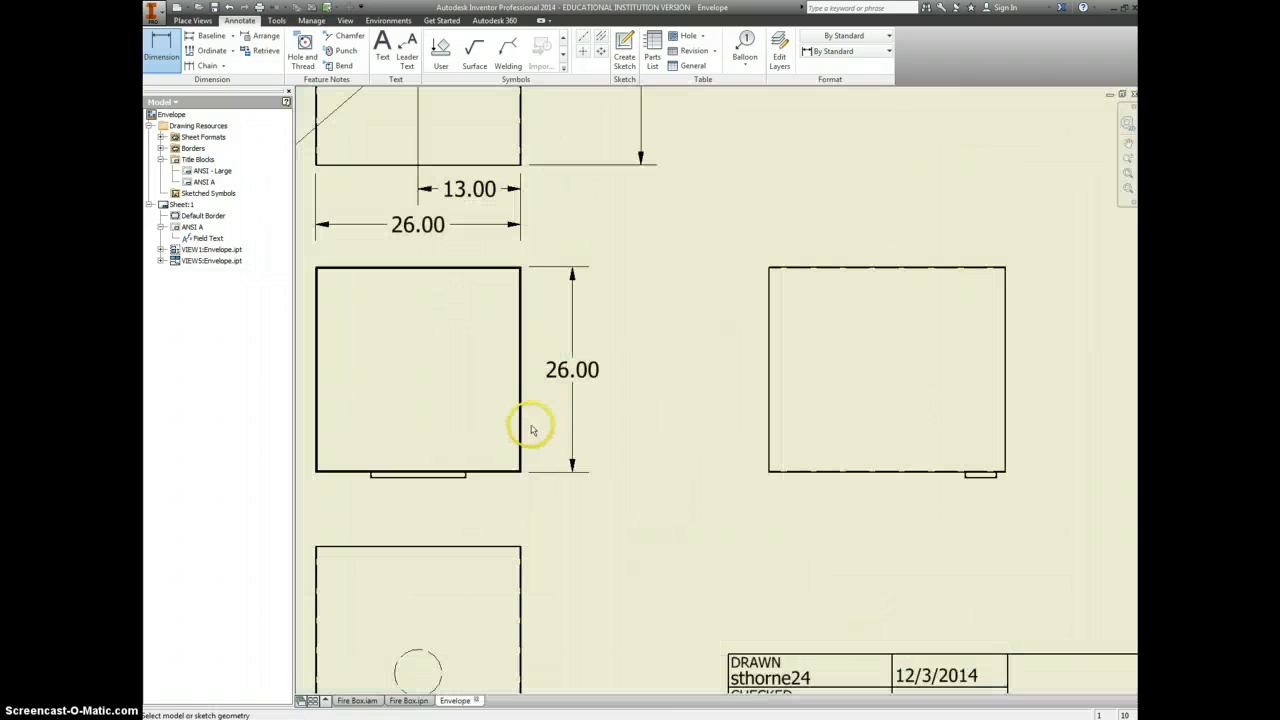
pyautogui.scroll(-3, 457, 452)
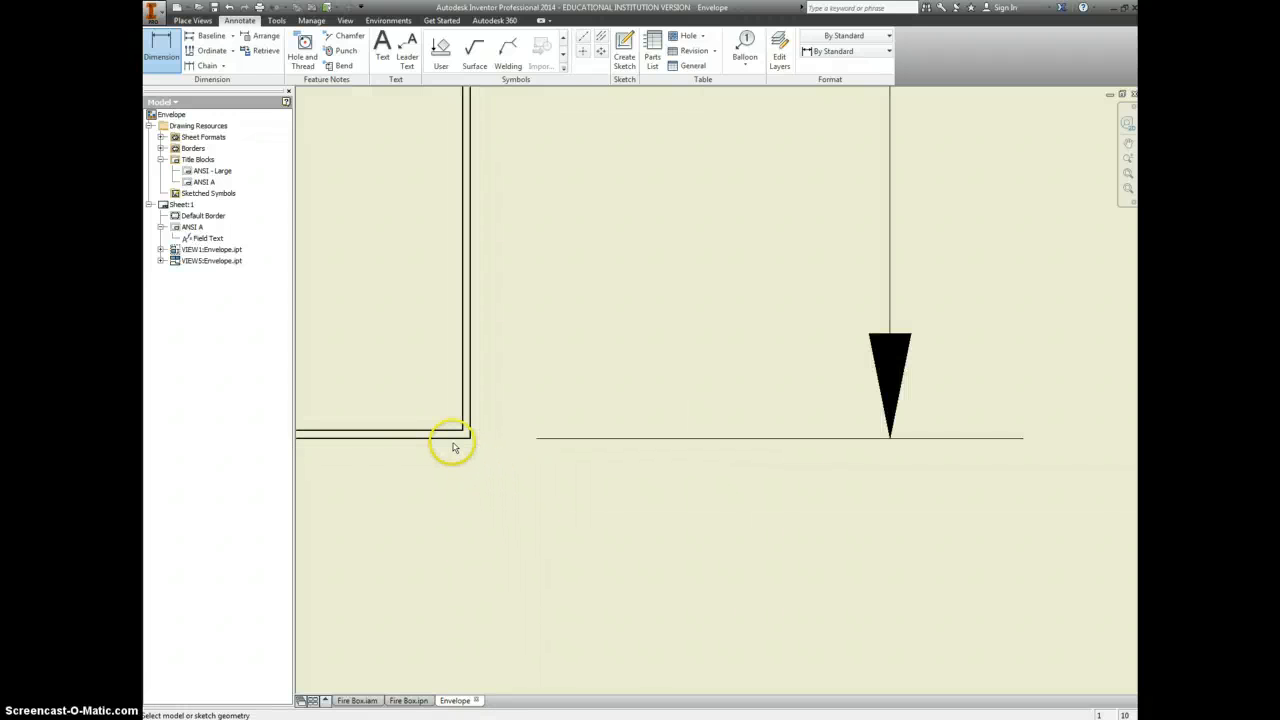
pyautogui.scroll(3, 491, 429)
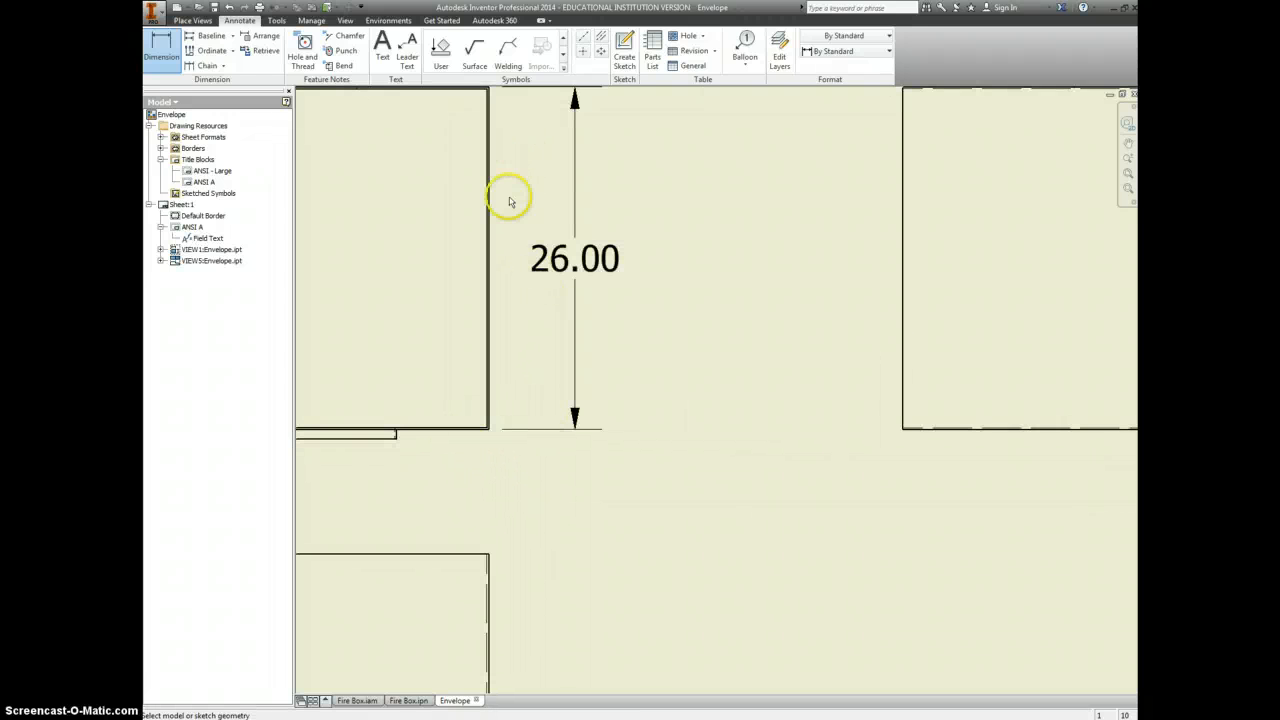
pyautogui.scroll(2, 509, 195)
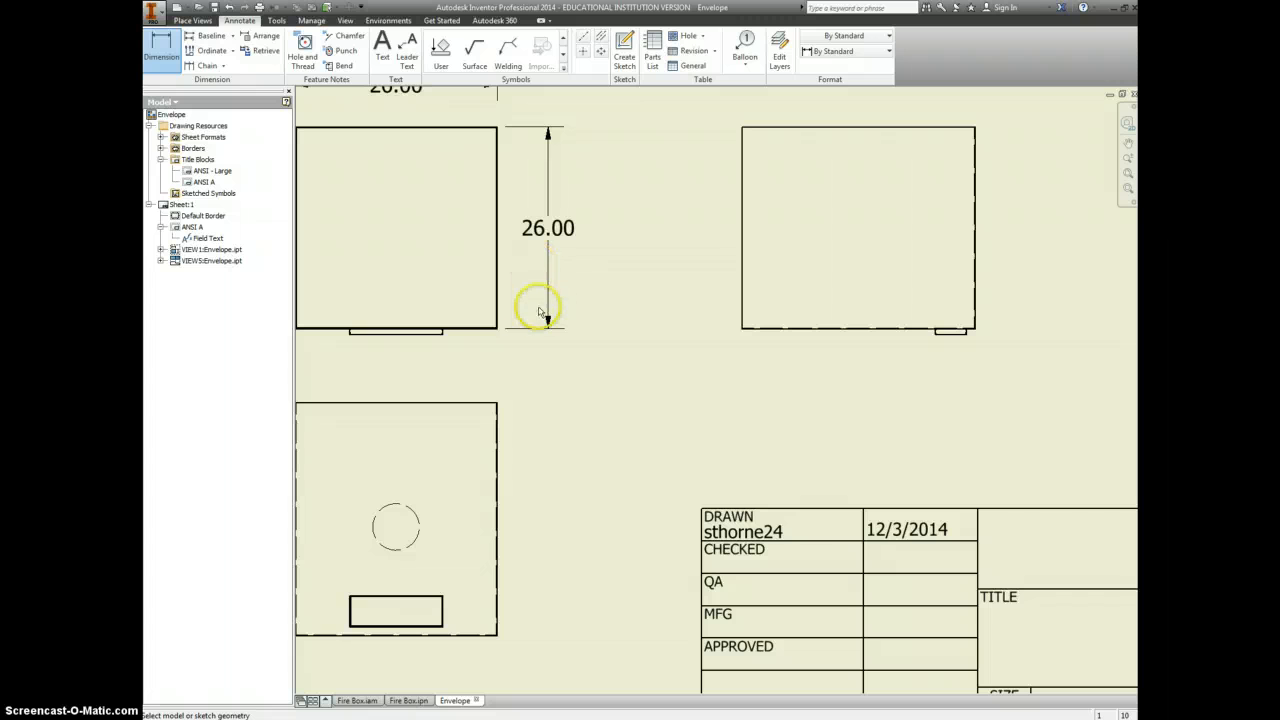
pyautogui.click(548, 318)
pyautogui.click(568, 348)
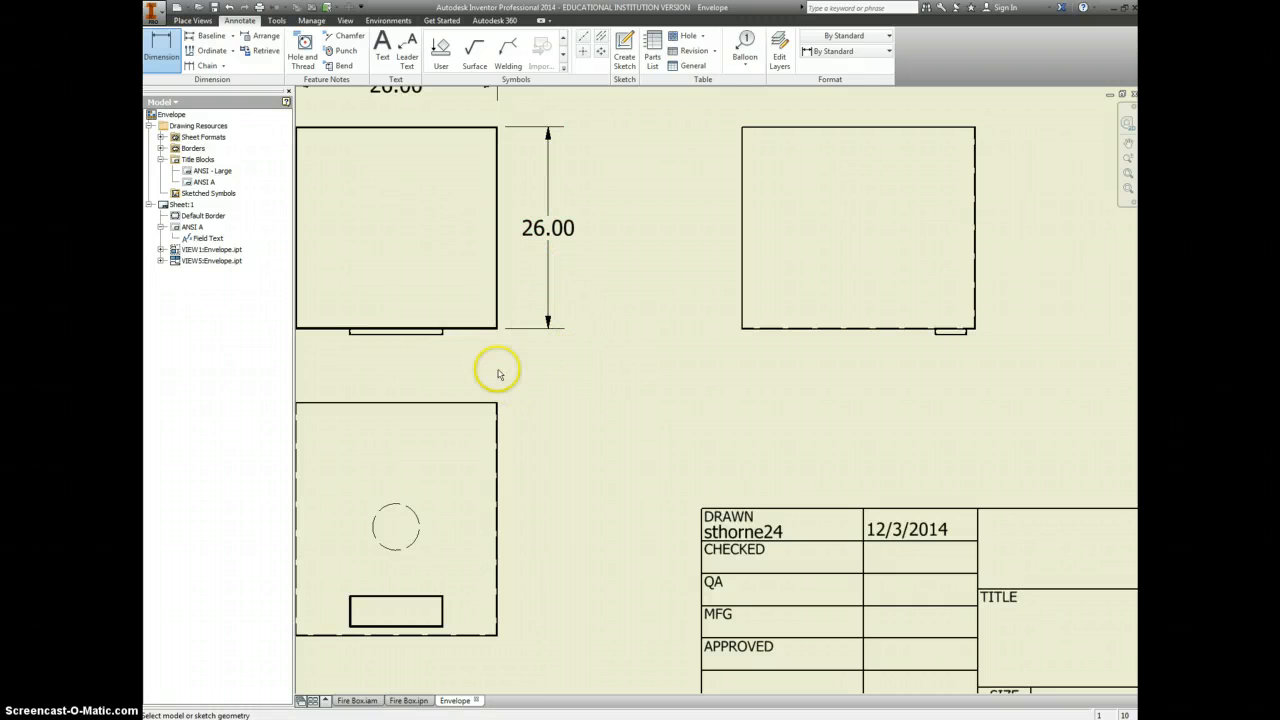
pyautogui.scroll(-3, 514, 423)
pyautogui.scroll(4, 474, 545)
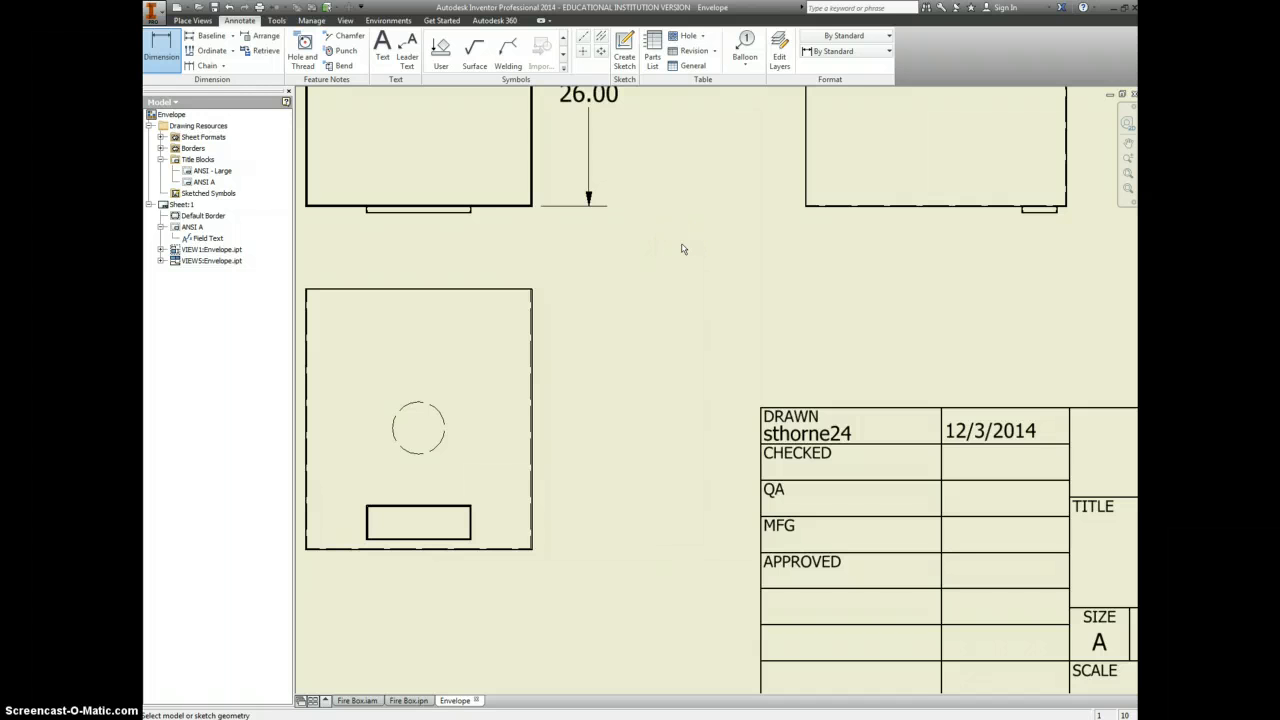
# Dimension how far the small tab projects below the side view's bottom edge, placing the dimension to the right of the view.
pyautogui.moveTo(957, 257); pyautogui.dragTo(751, 300, button='middle')
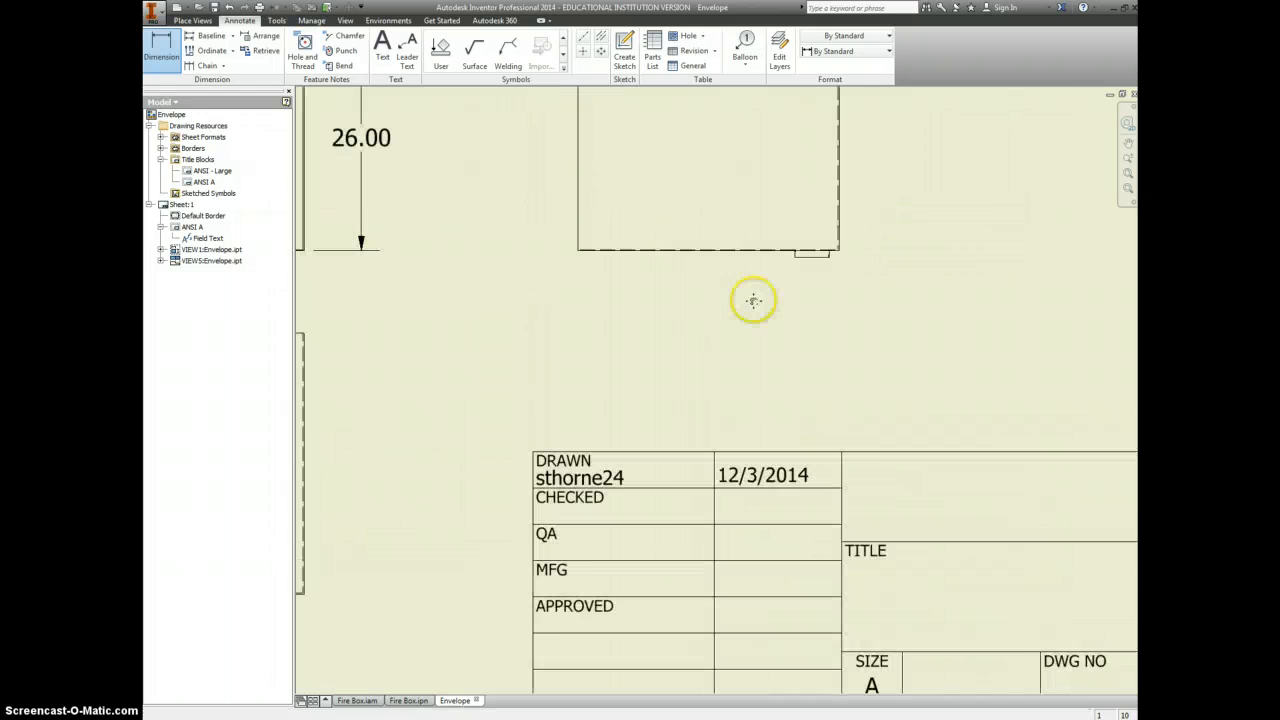
pyautogui.scroll(3, 813, 255)
pyautogui.click(822, 260)
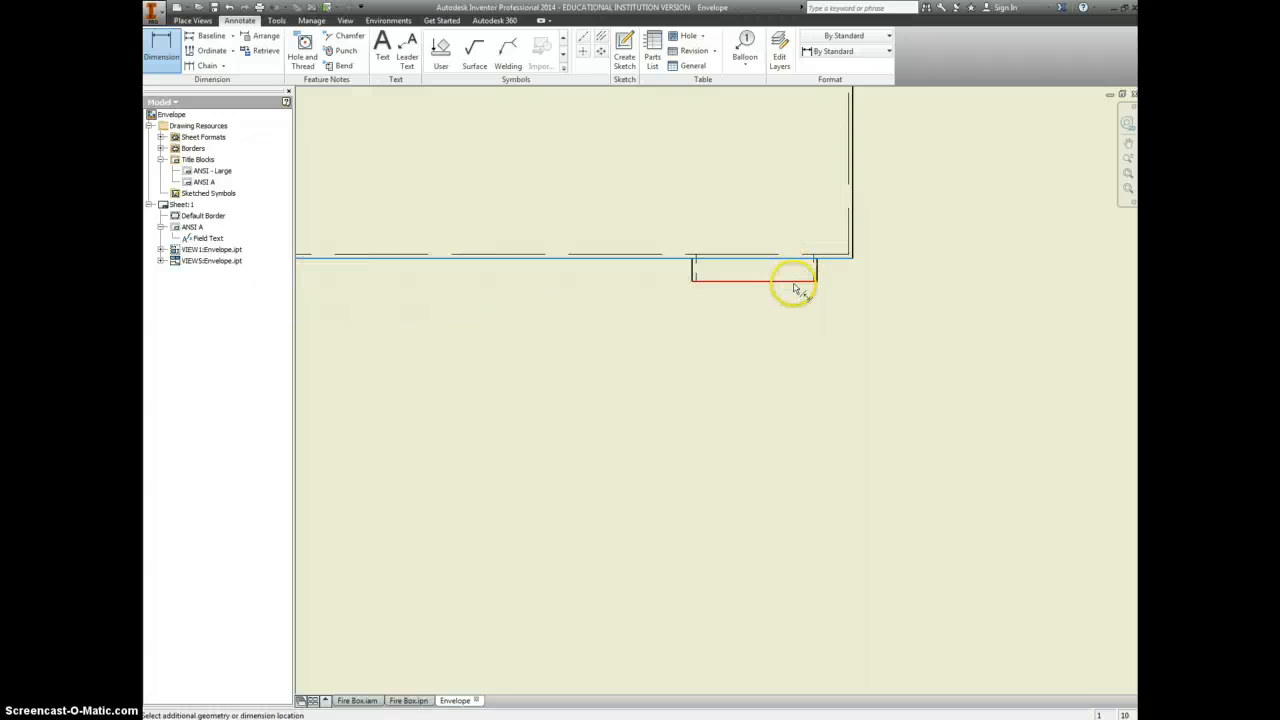
pyautogui.click(796, 281)
pyautogui.click(966, 280)
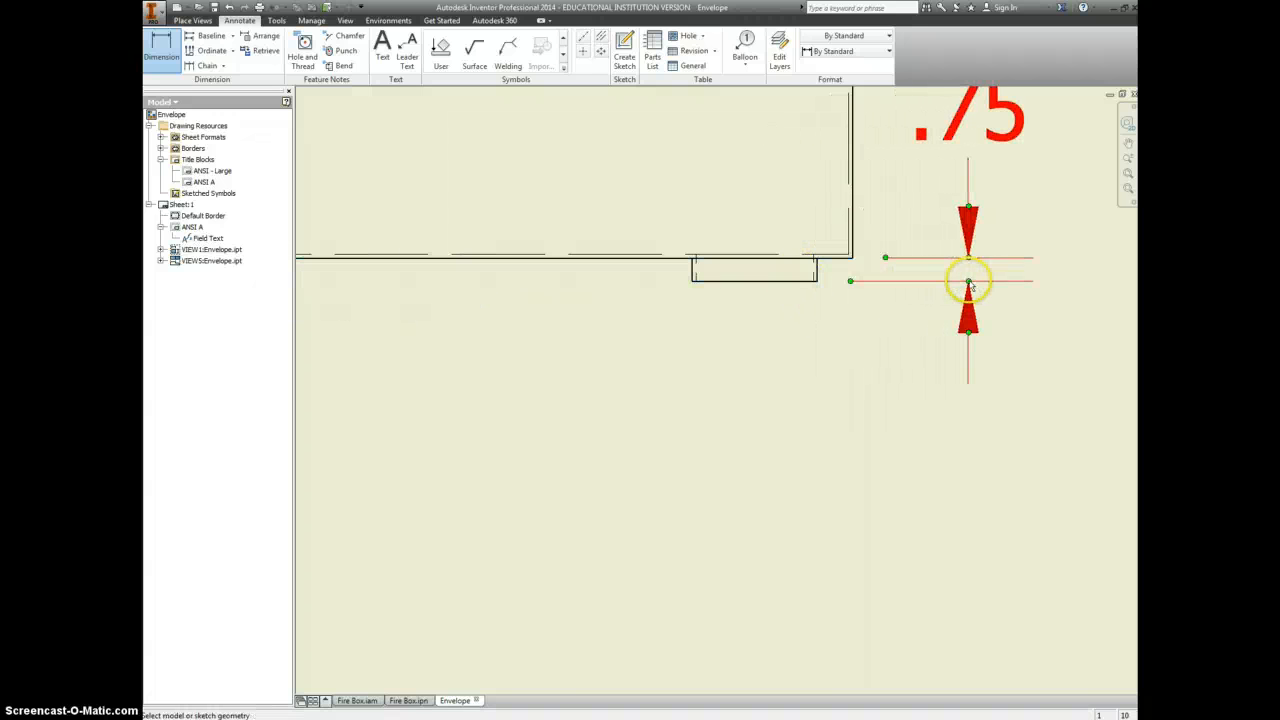
# Dimension the gap between the small rectangle's lower edge and the bottom view's lower edge, to the right of the view.
pyautogui.scroll(-3, 923, 297)
pyautogui.scroll(3, 485, 545)
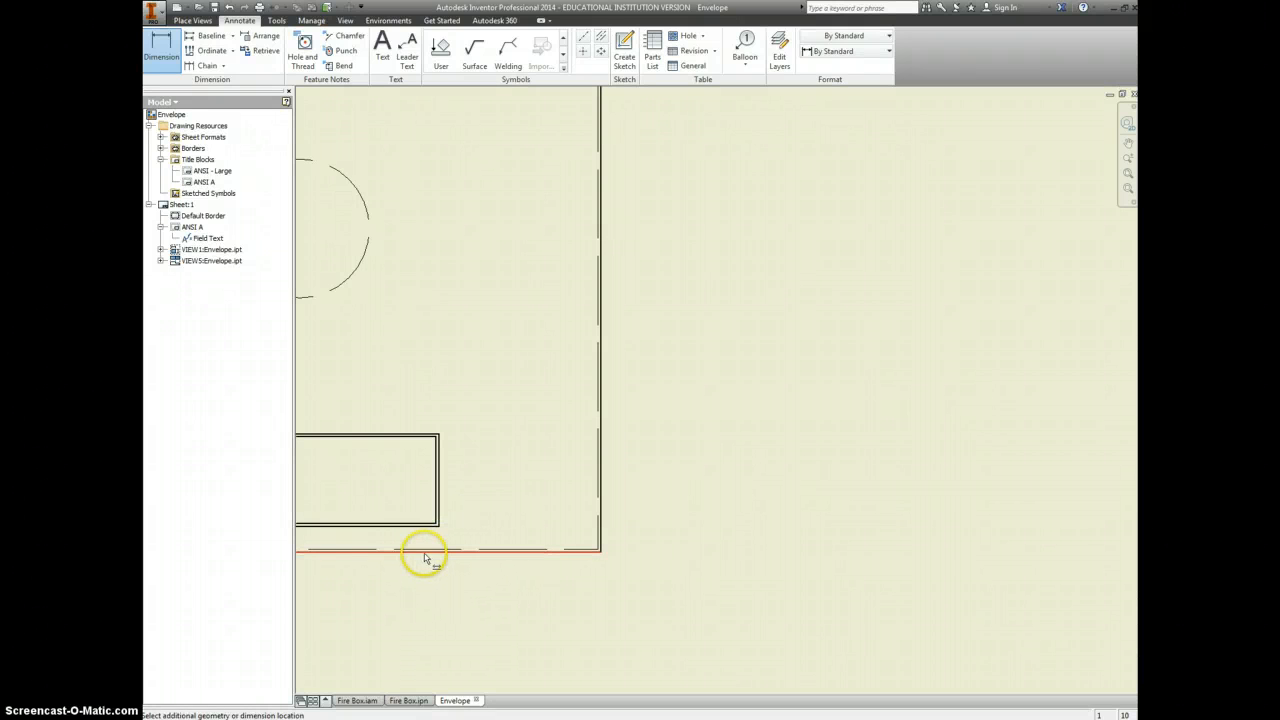
pyautogui.click(424, 550)
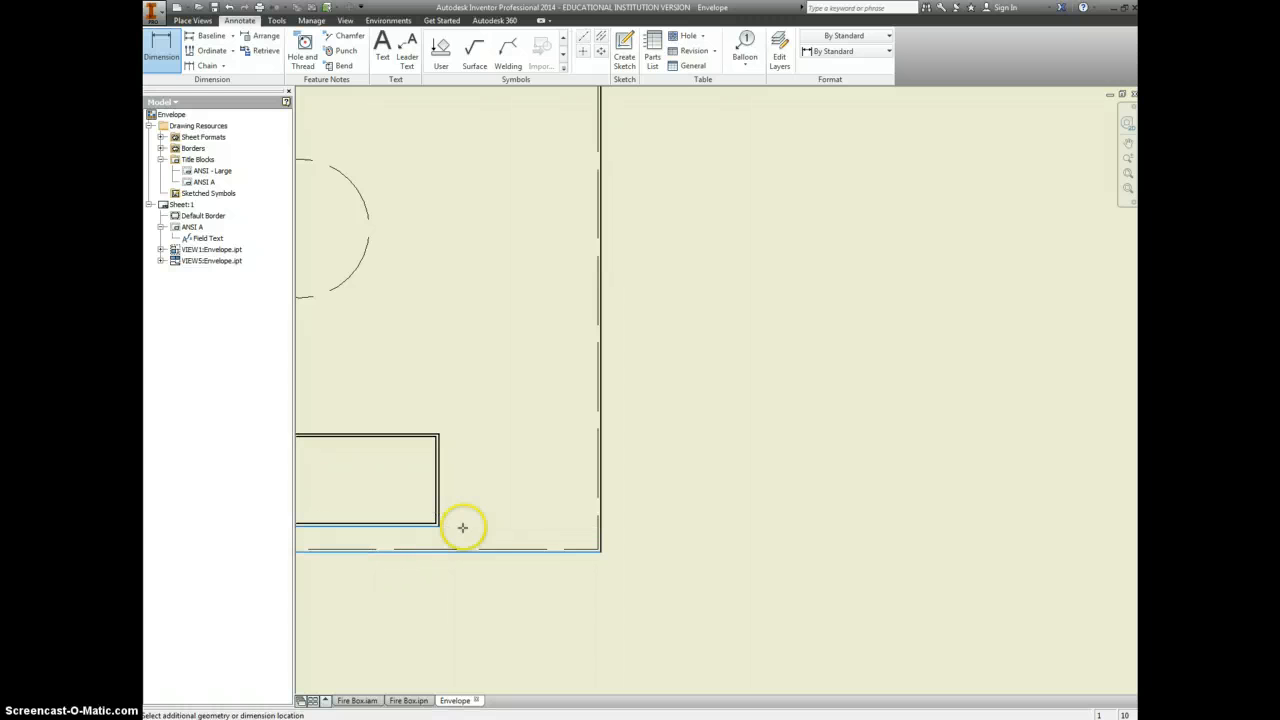
pyautogui.click(463, 526)
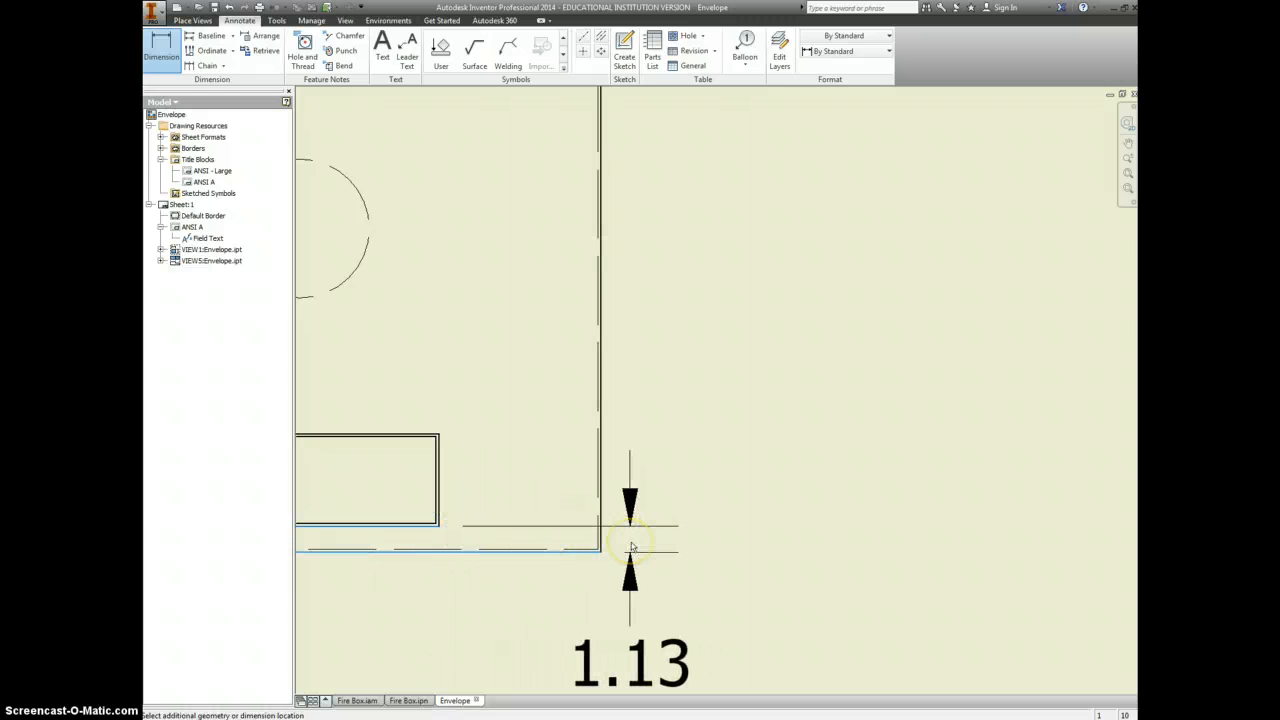
pyautogui.scroll(2, 632, 547)
pyautogui.scroll(-4, 634, 543)
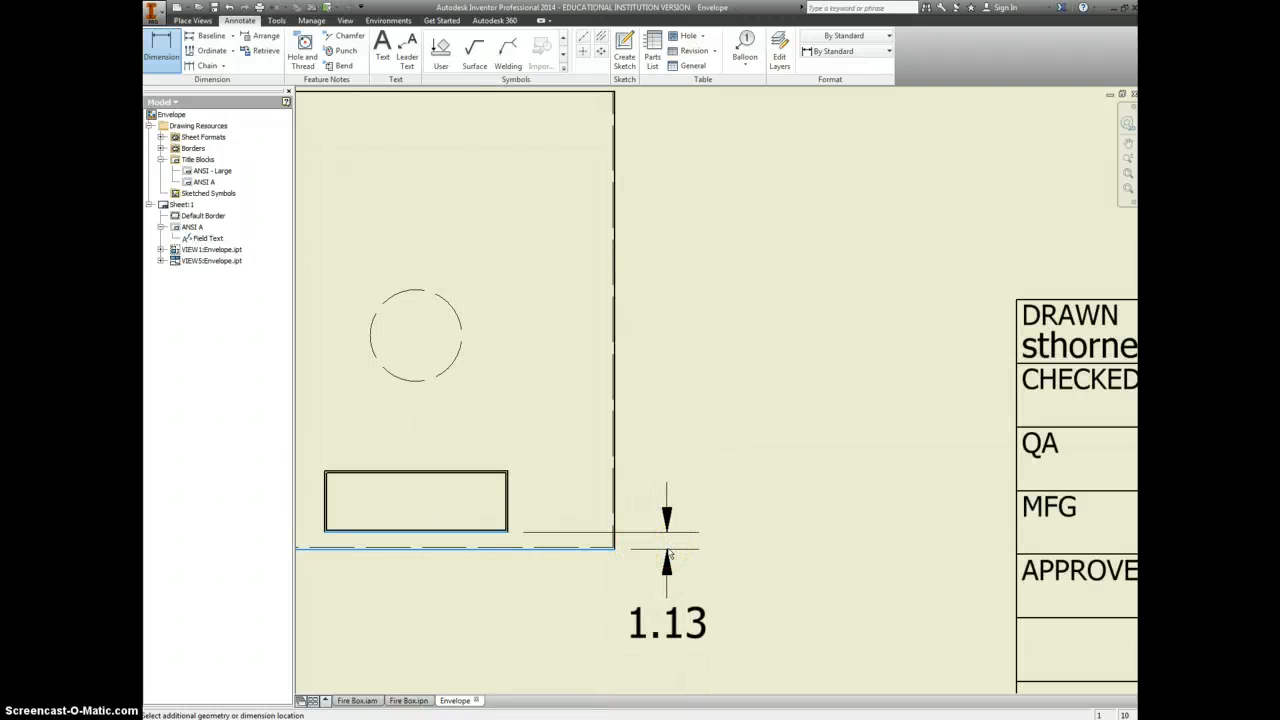
pyautogui.click(669, 555)
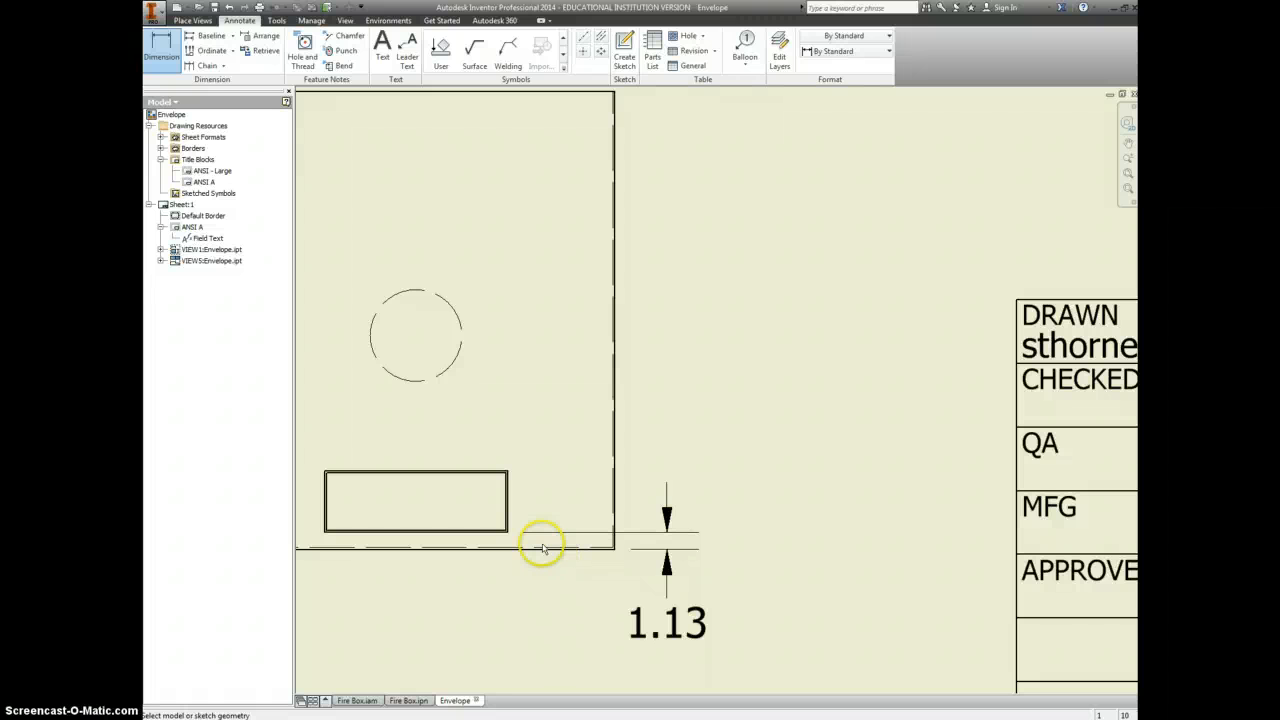
# Dimension the small rectangle's height in the bottom view, placing it to the right of the rectangle's edge offset dimension.
pyautogui.click(509, 506)
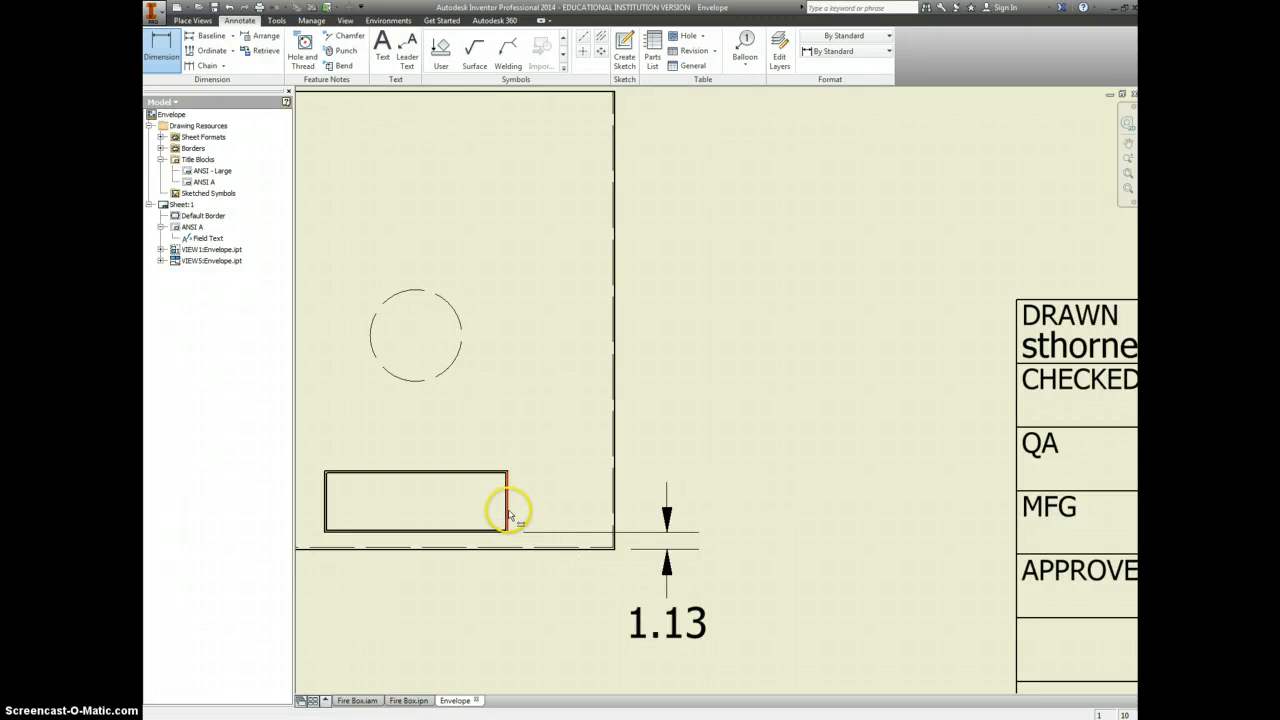
pyautogui.click(799, 491)
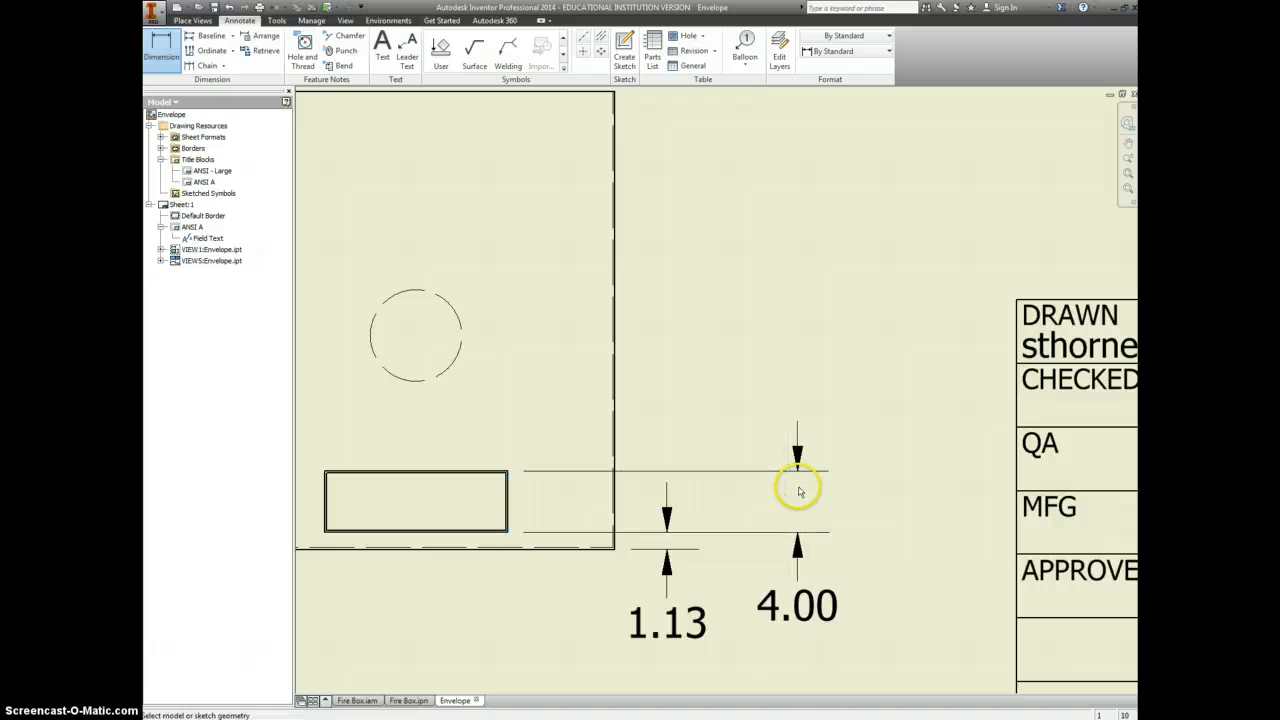
pyautogui.press('Escape')
# Set the primary unit precision of the rectangle's edge offset dimension to three decimal places.
pyautogui.doubleClick(678, 640)
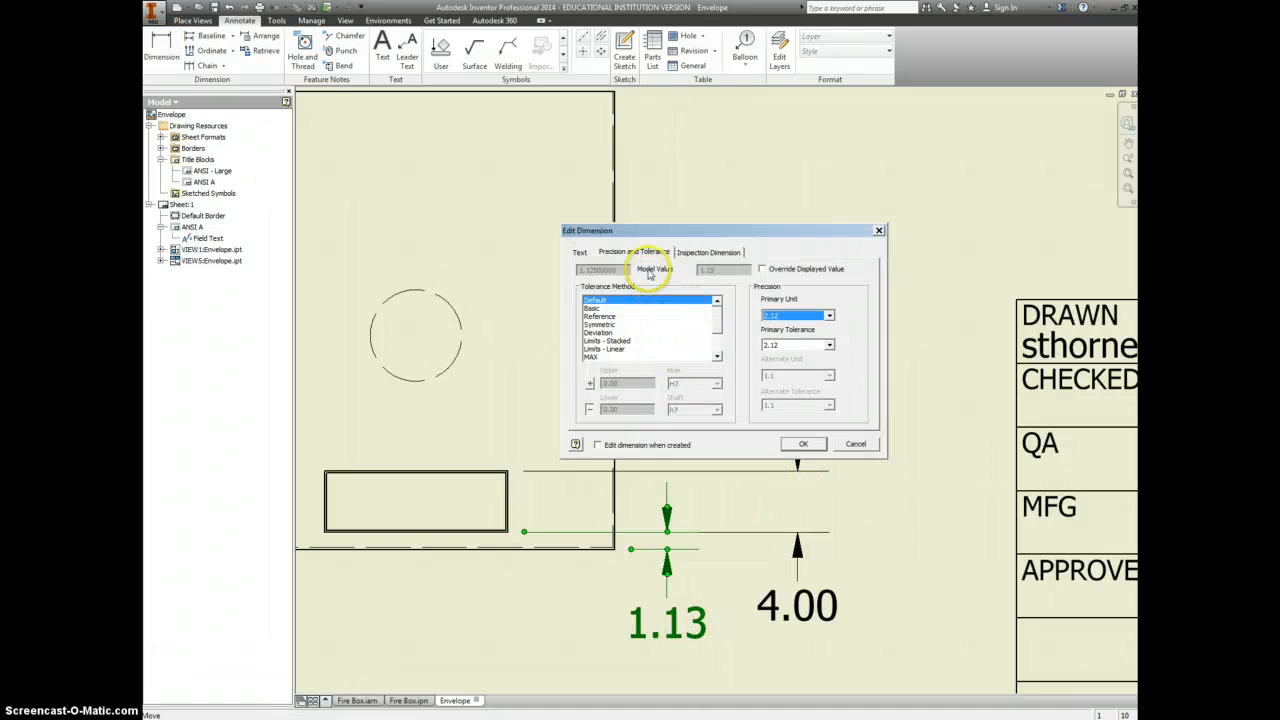
pyautogui.click(828, 316)
pyautogui.click(805, 350)
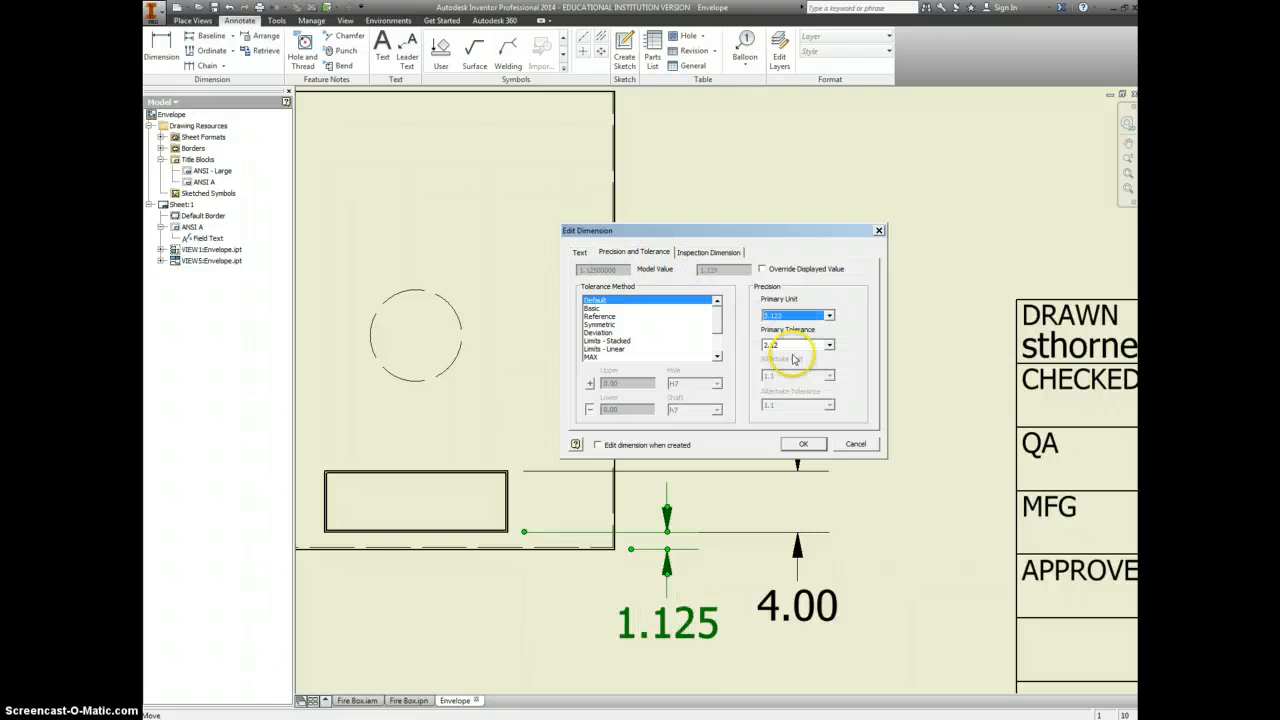
pyautogui.click(806, 447)
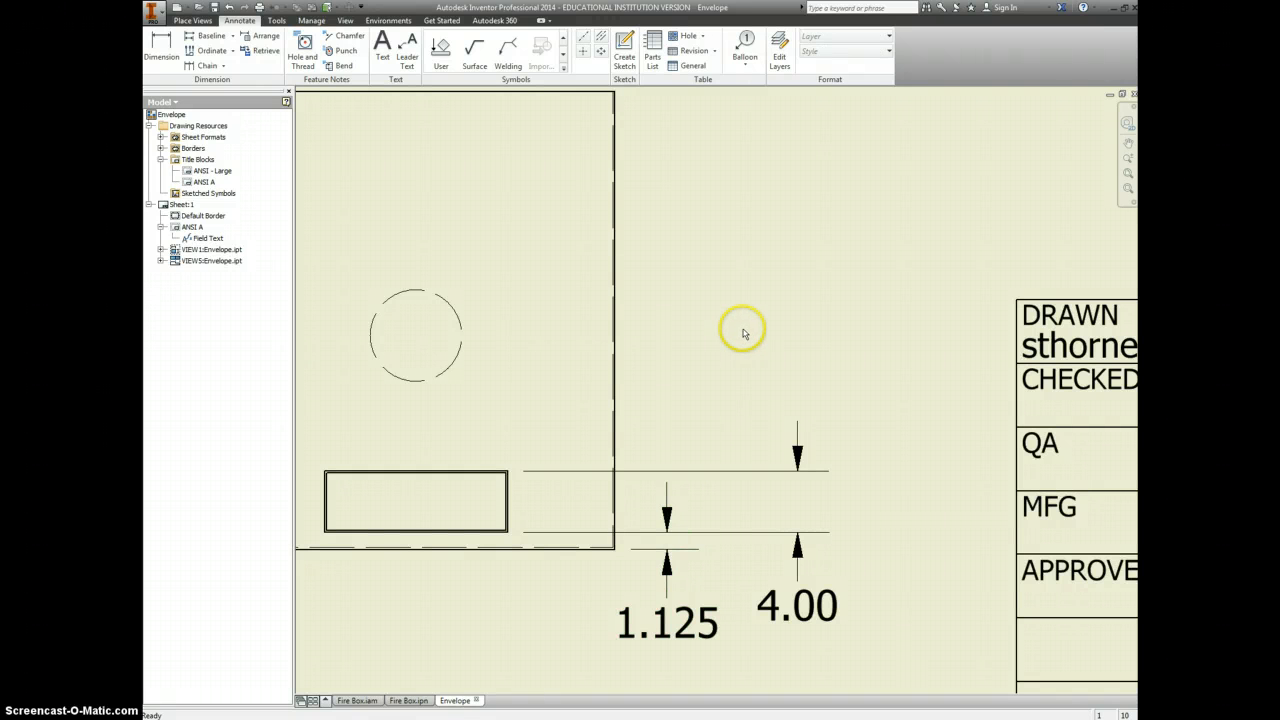
# Dimension the small rectangle's width above the bottom view and move the dimension text to the left of its arrows.
pyautogui.scroll(-3, 743, 334)
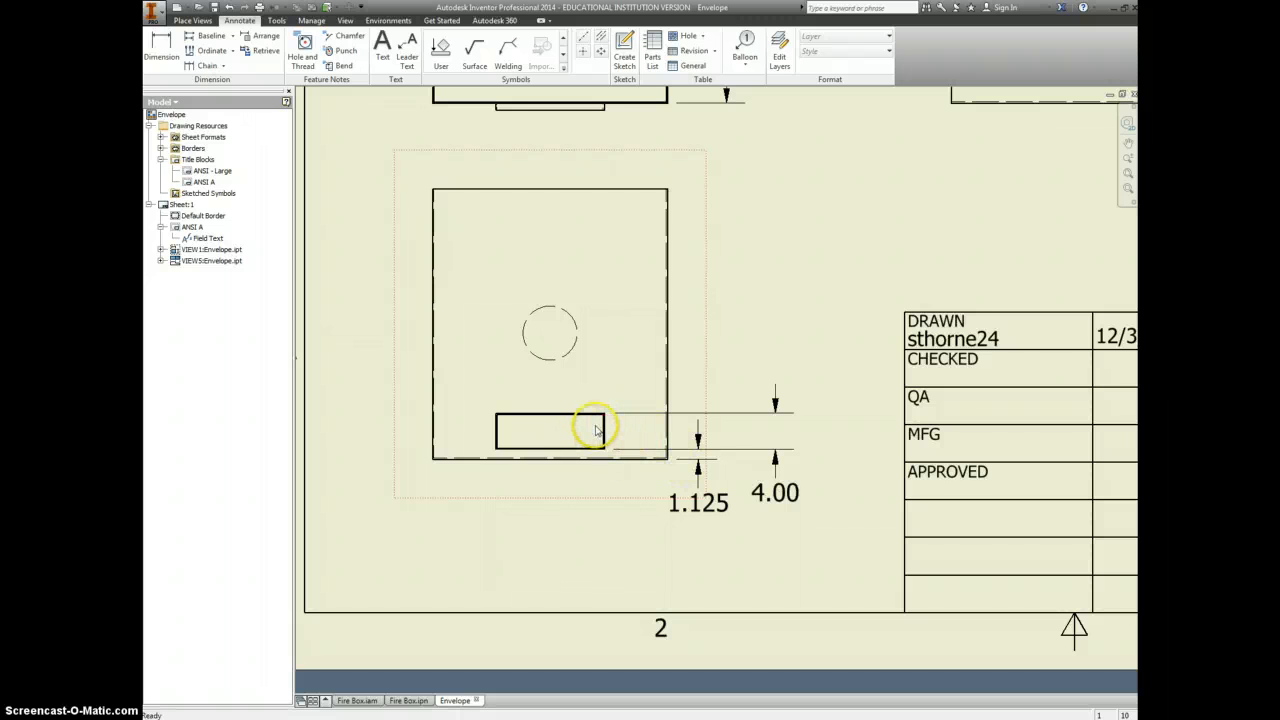
pyautogui.press('d')
pyautogui.scroll(5, 577, 417)
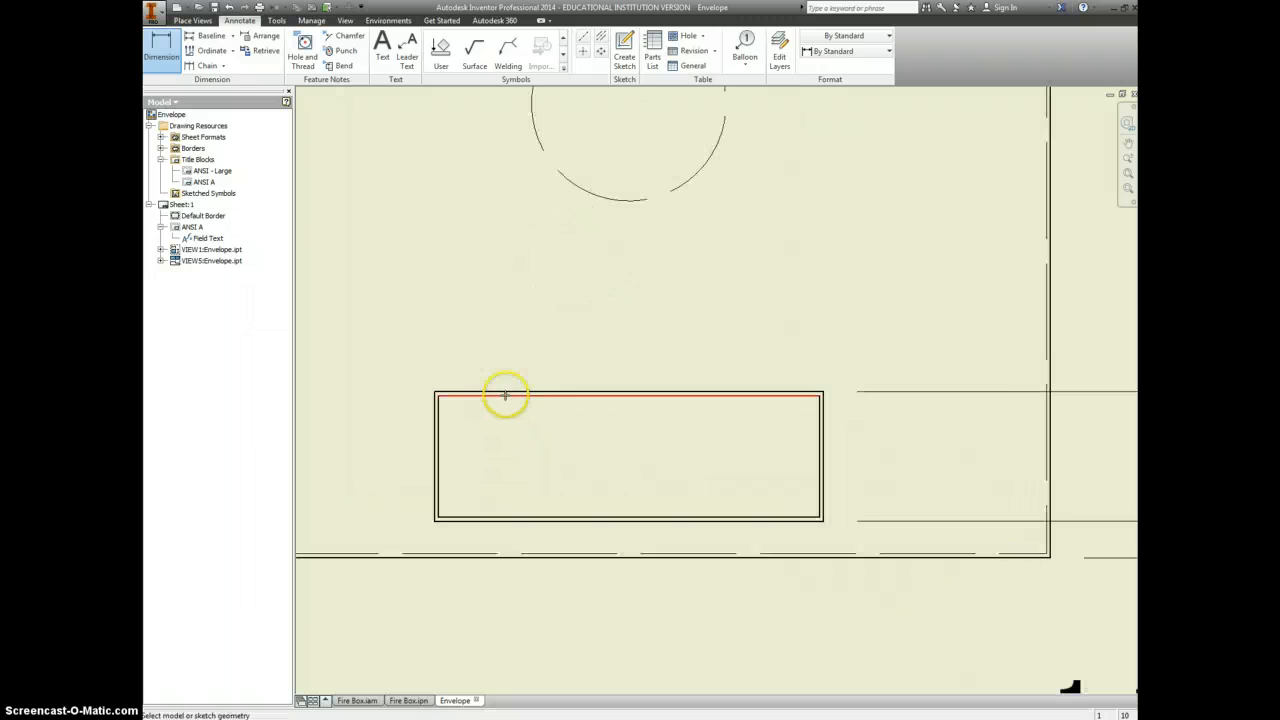
pyautogui.click(509, 393)
pyautogui.scroll(-5, 527, 314)
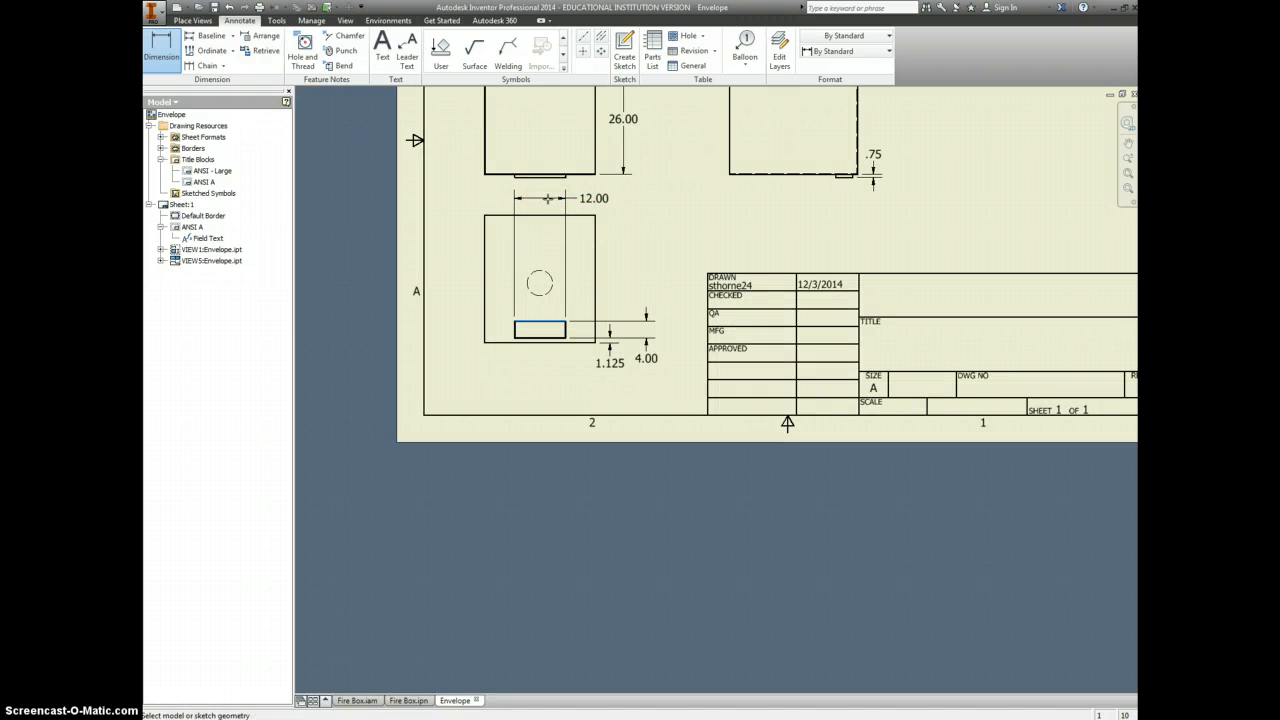
pyautogui.click(548, 198)
pyautogui.moveTo(594, 196); pyautogui.dragTo(486, 202)
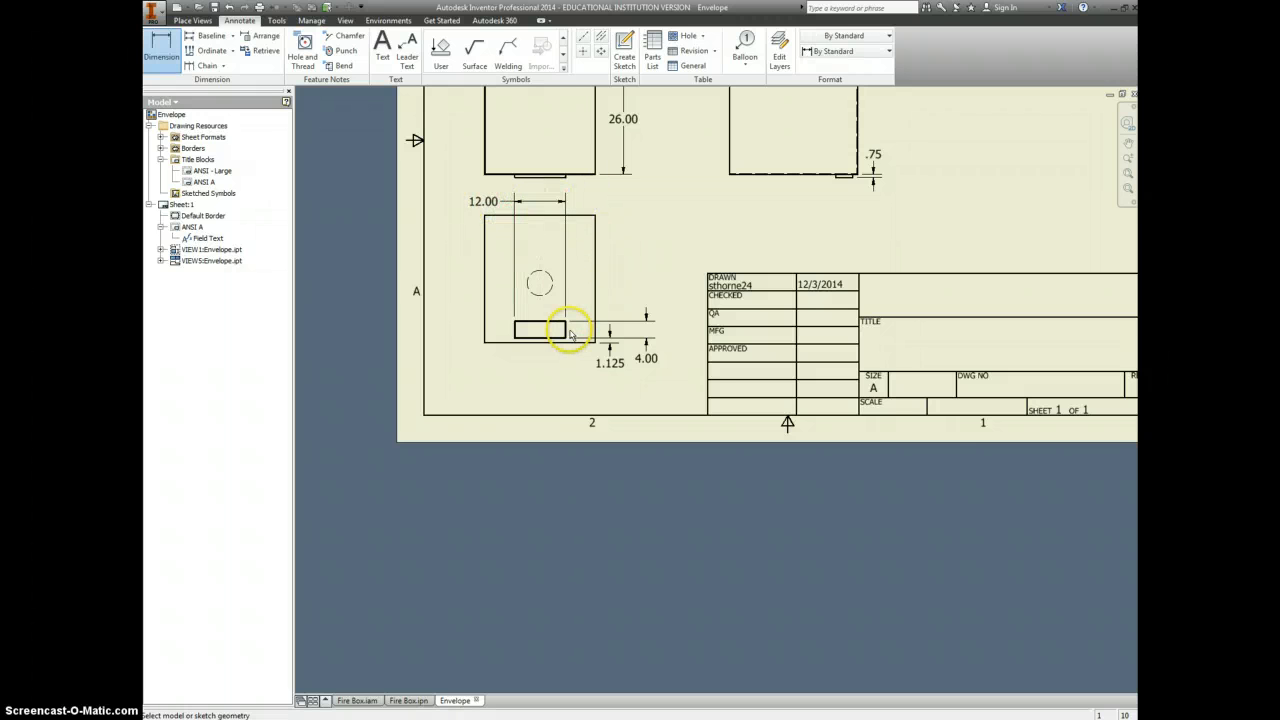
# Dimension the distance from the small rectangle's right edge to the bottom view's right edge, with the text moved right of the arrows.
pyautogui.scroll(3, 569, 334)
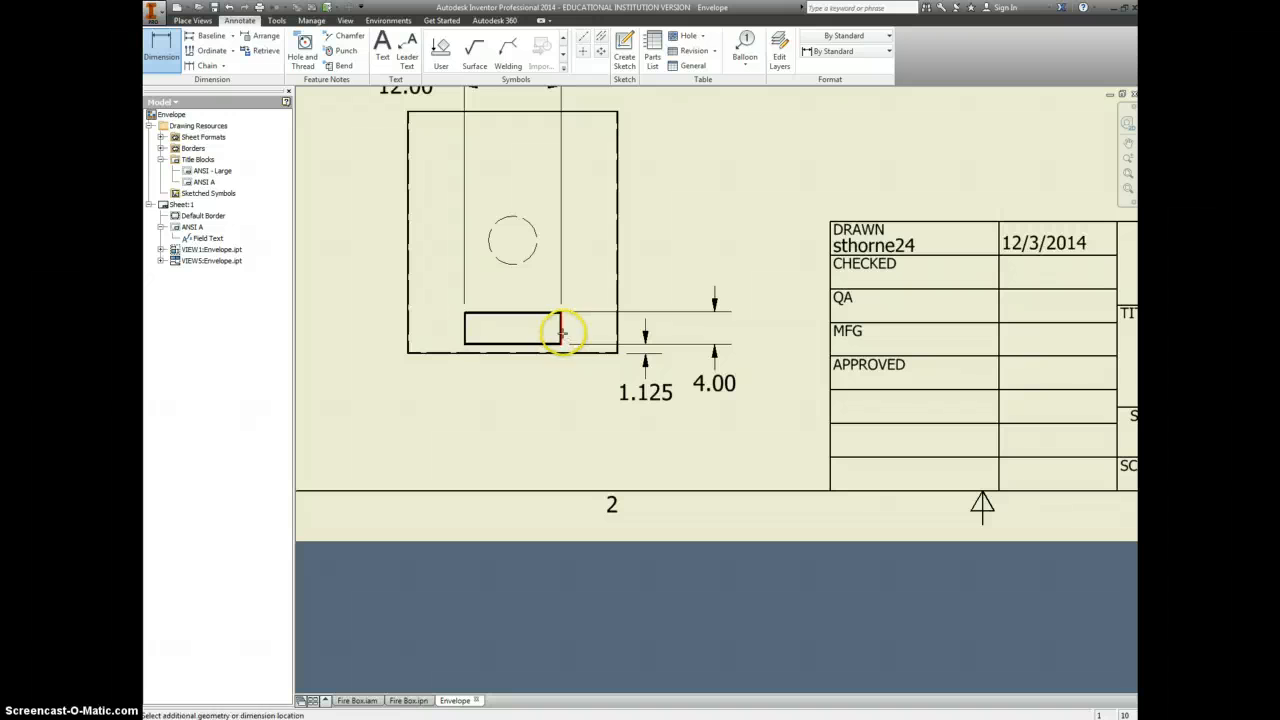
pyautogui.click(614, 328)
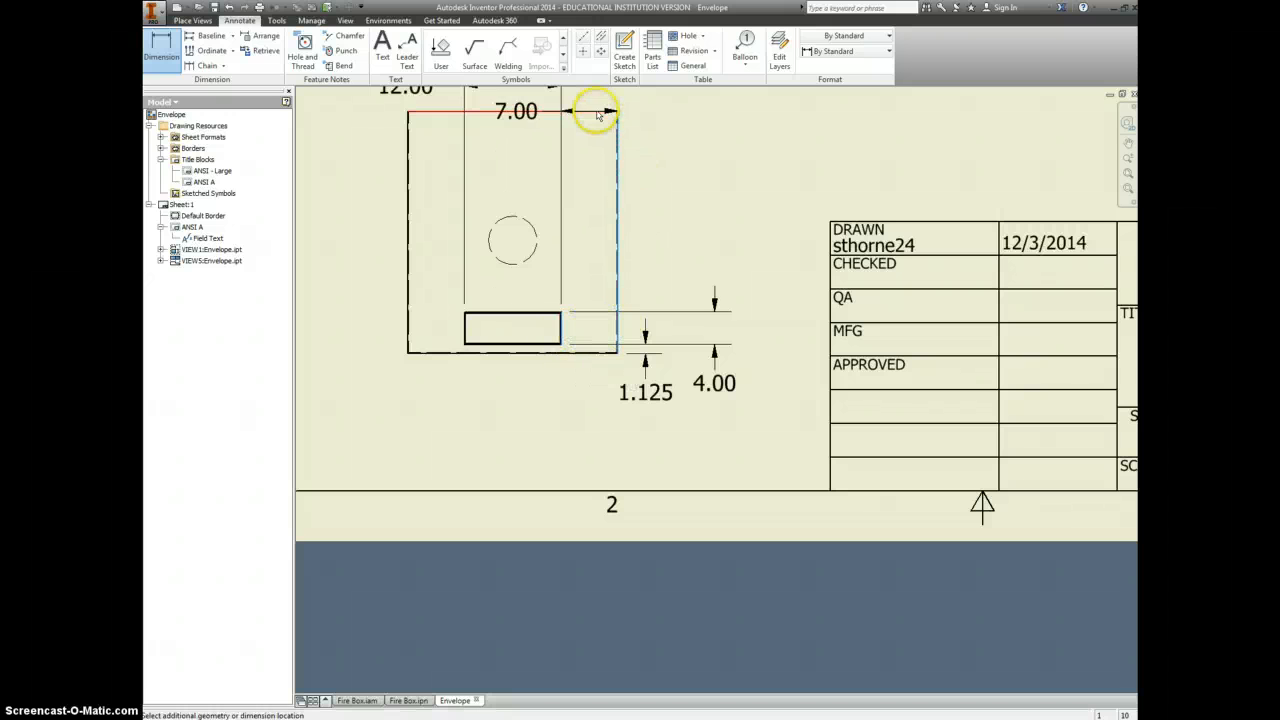
pyautogui.scroll(-1, 586, 165)
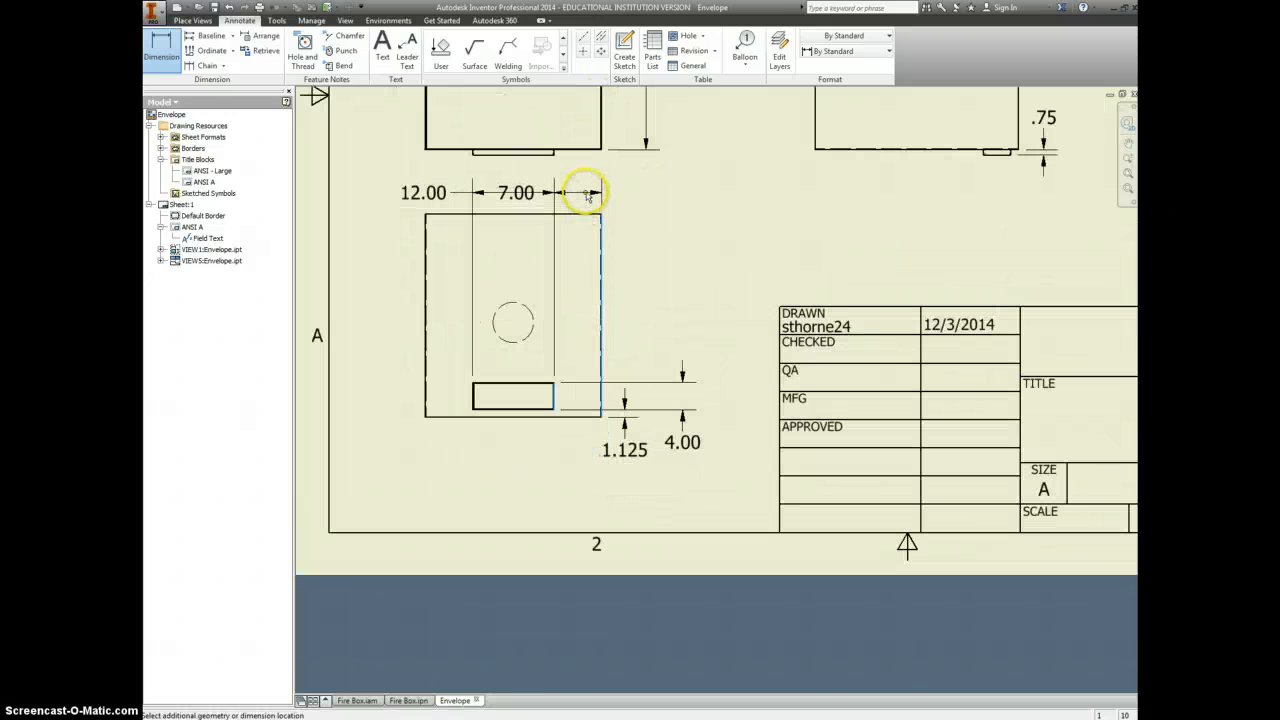
pyautogui.click(585, 192)
pyautogui.press('Escape')
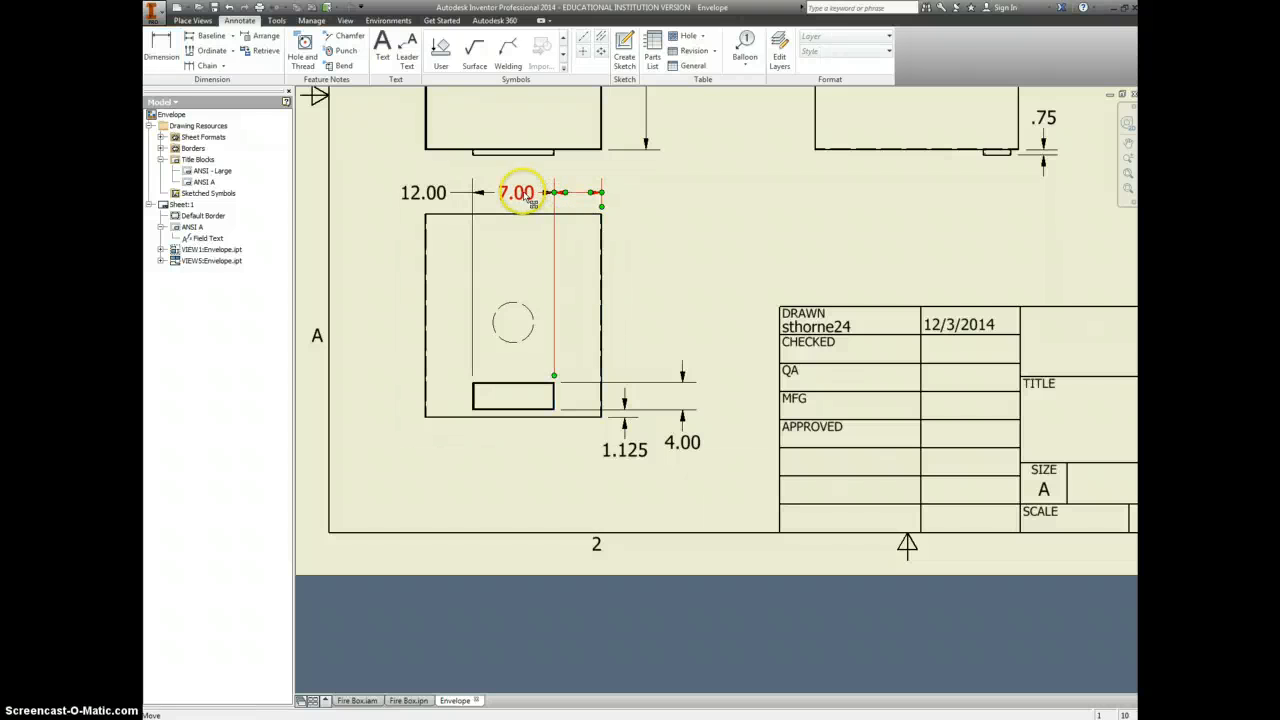
pyautogui.moveTo(530, 195); pyautogui.dragTo(628, 194)
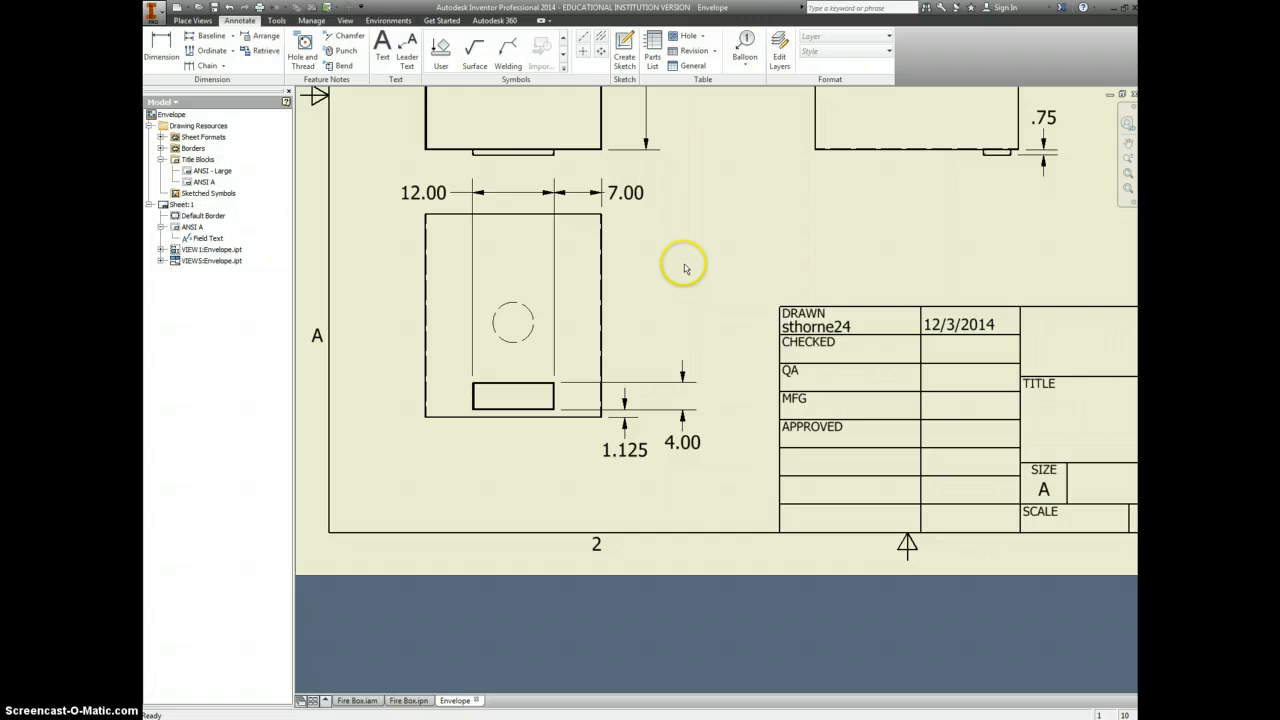
# Attach a welding symbol to the small rectangle's upper edge in the bottom view, with its leader ending right of the view.
pyautogui.scroll(-3, 689, 267)
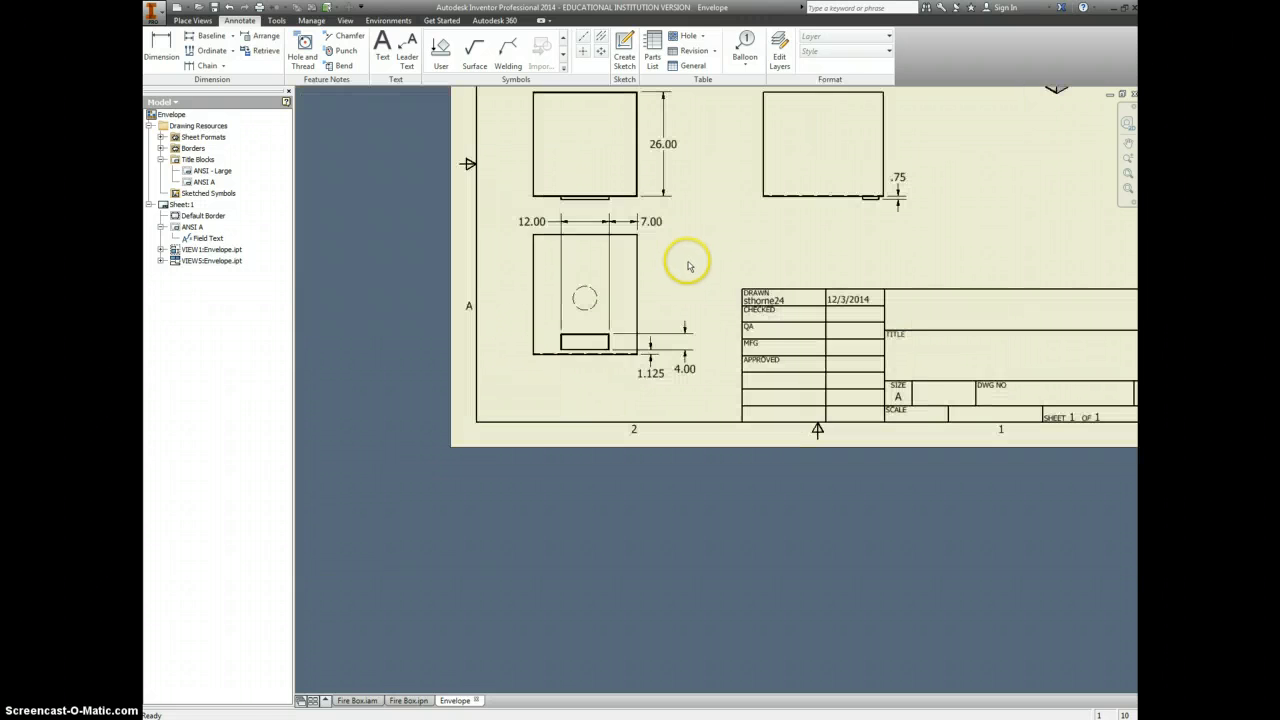
pyautogui.scroll(3, 676, 310)
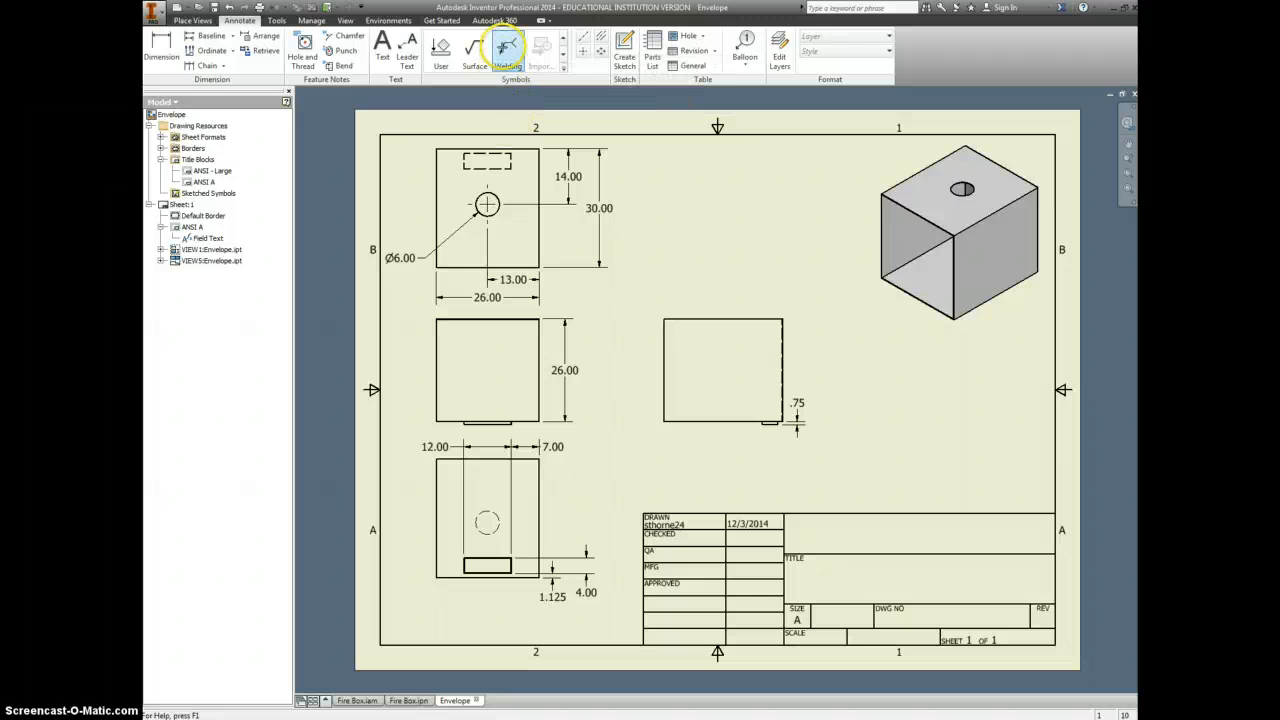
pyautogui.click(507, 47)
pyautogui.scroll(5, 518, 564)
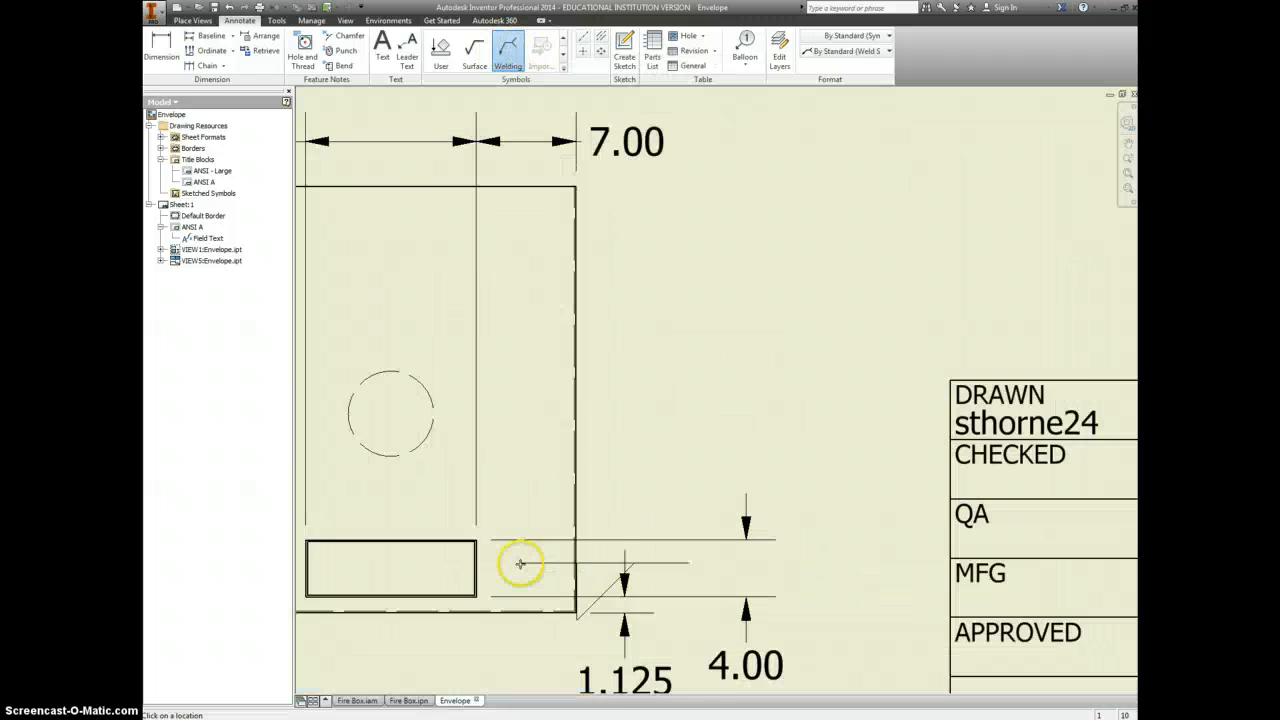
pyautogui.scroll(3, 520, 564)
pyautogui.click(420, 518)
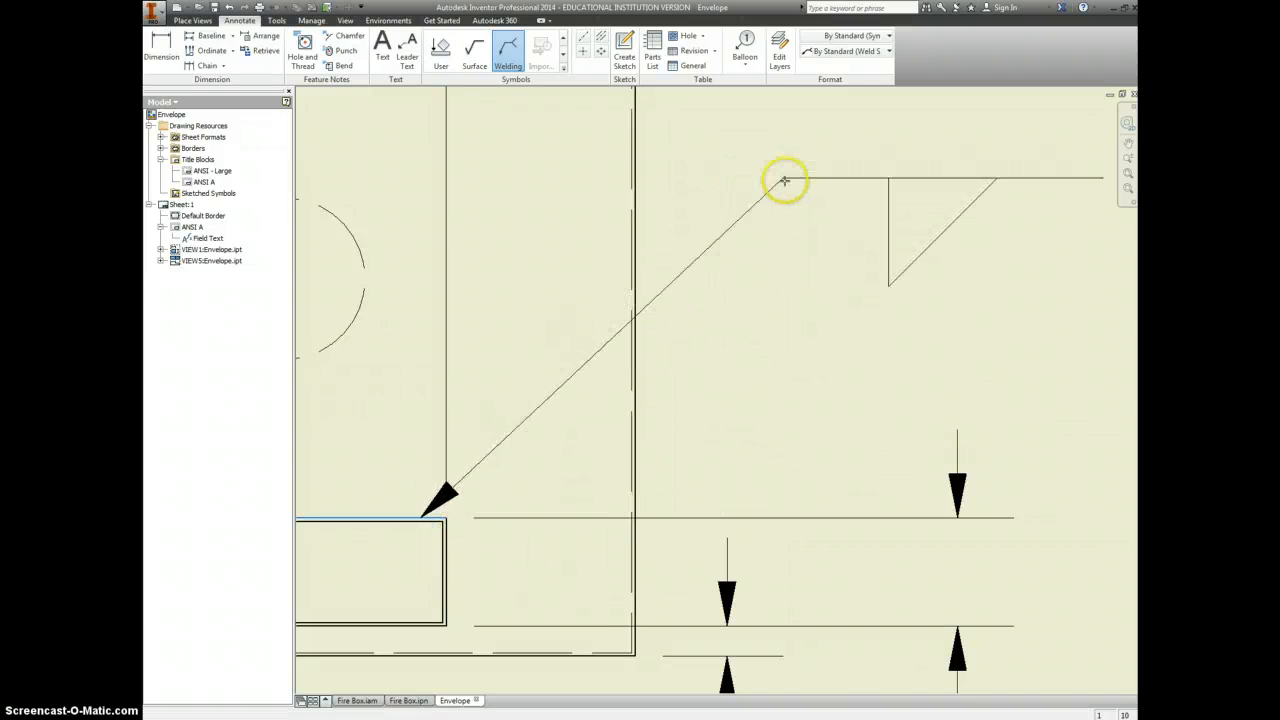
pyautogui.scroll(-3, 785, 180)
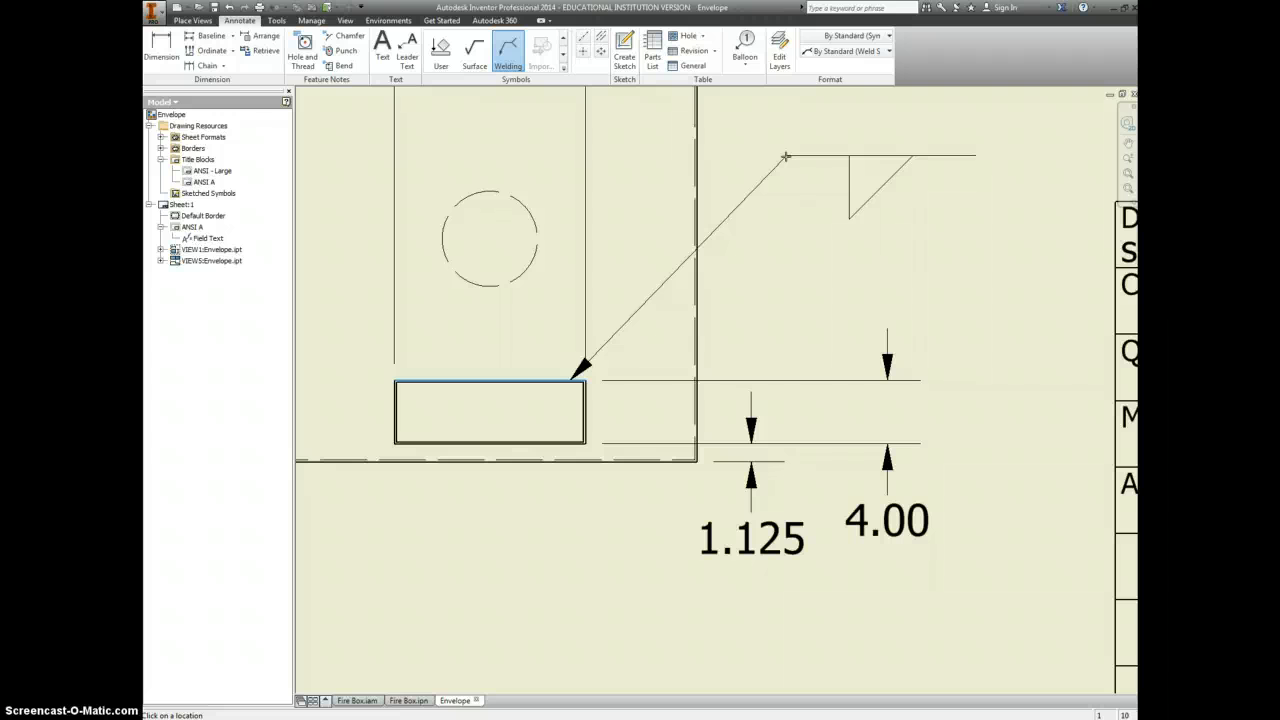
pyautogui.rightClick(785, 157)
pyautogui.click(840, 158)
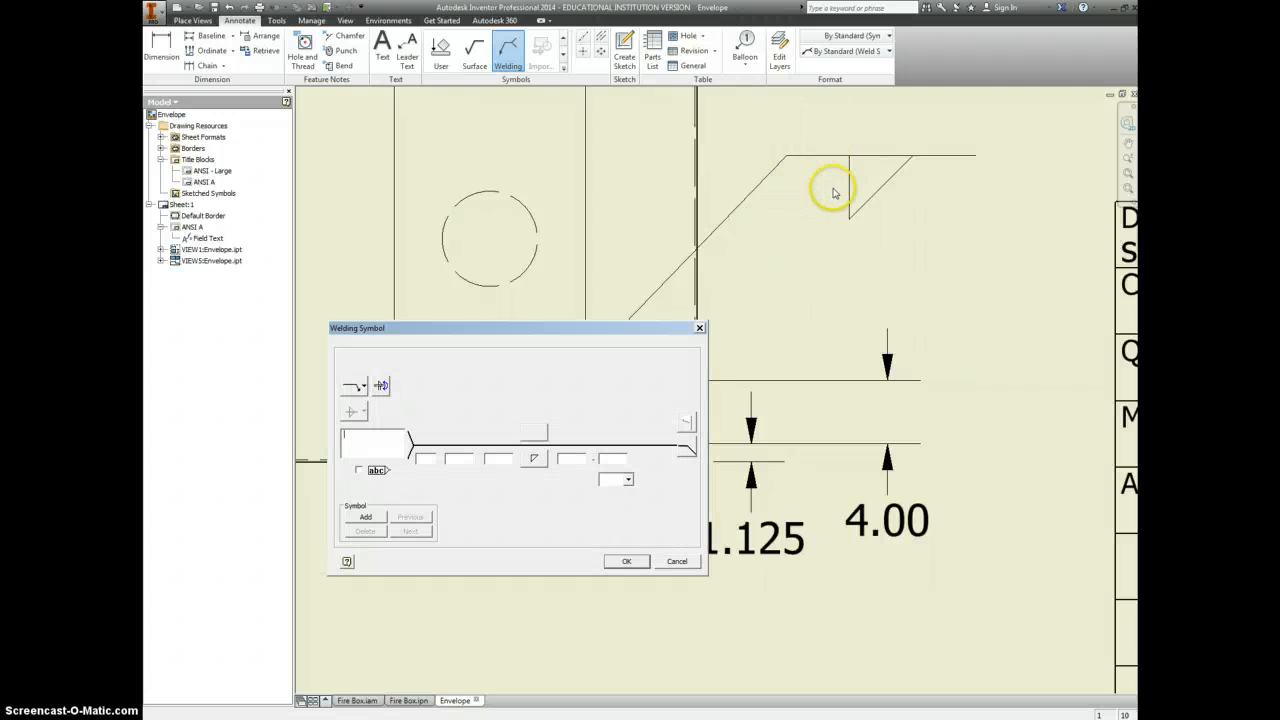
# Define the welding symbol as a fillet weld on both sides, sized 3/16 on each side, with SMAW as the tail note.
pyautogui.click(532, 440)
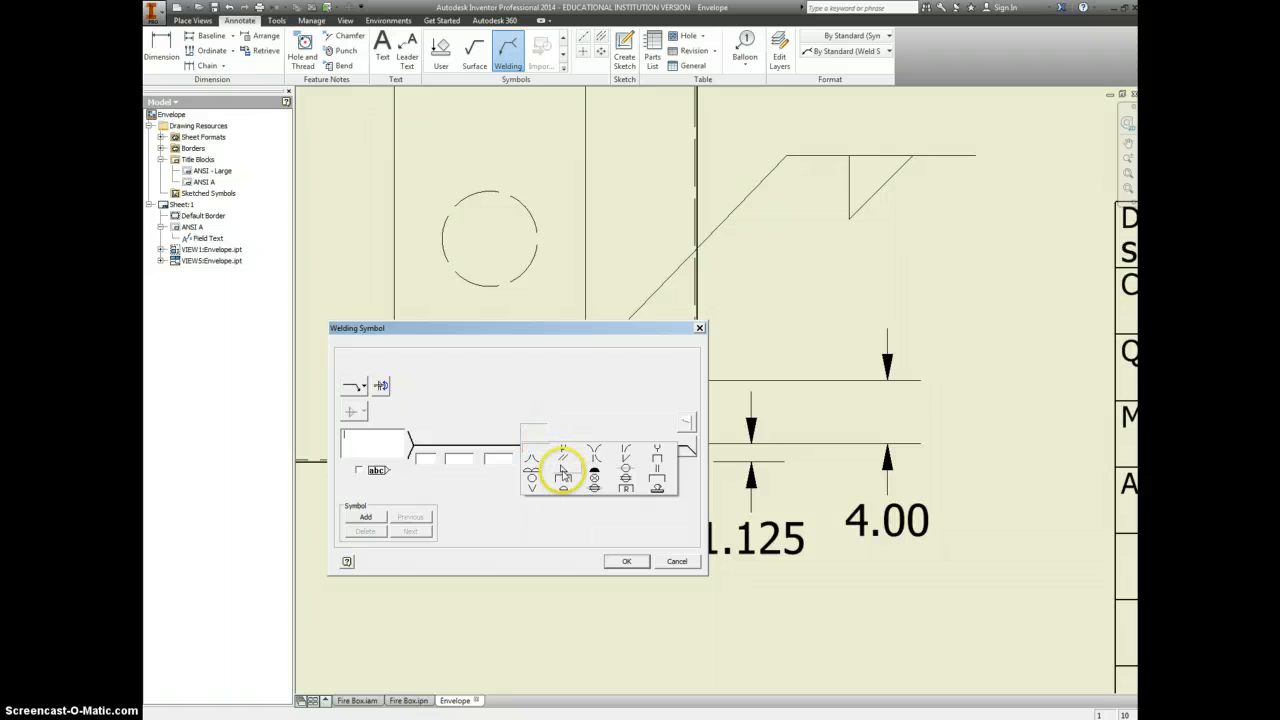
pyautogui.click(562, 474)
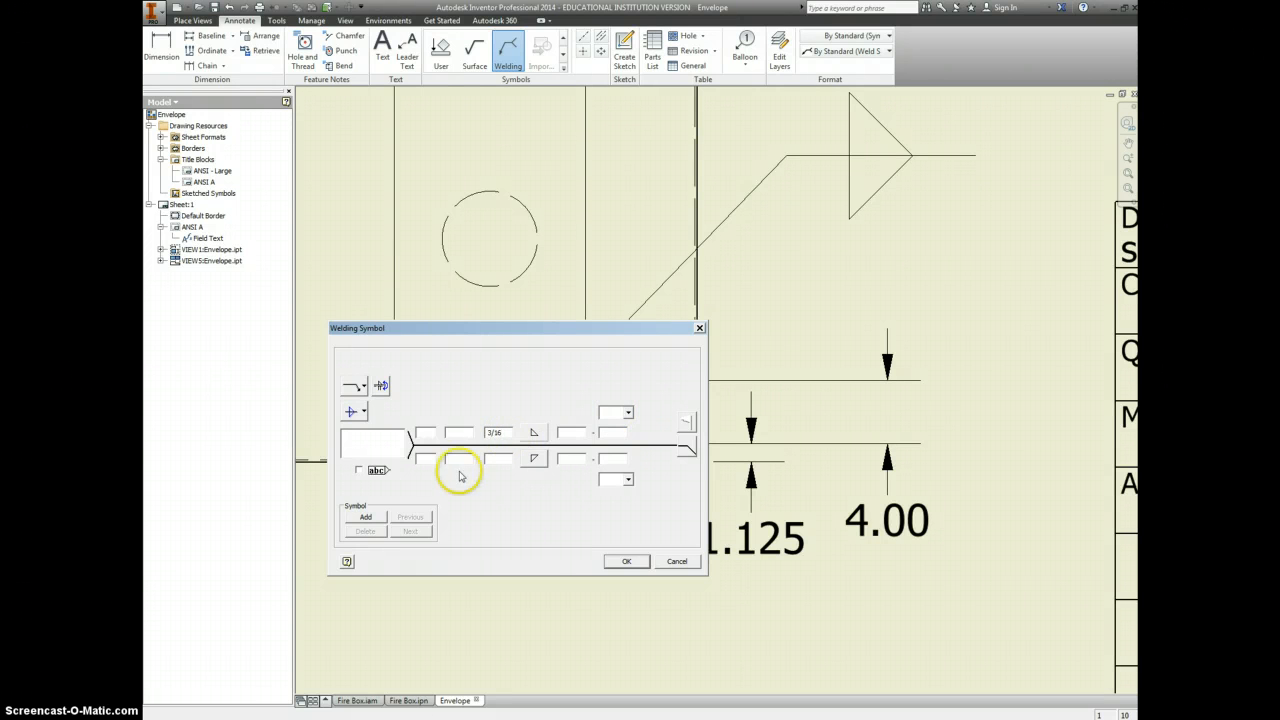
pyautogui.click(494, 459)
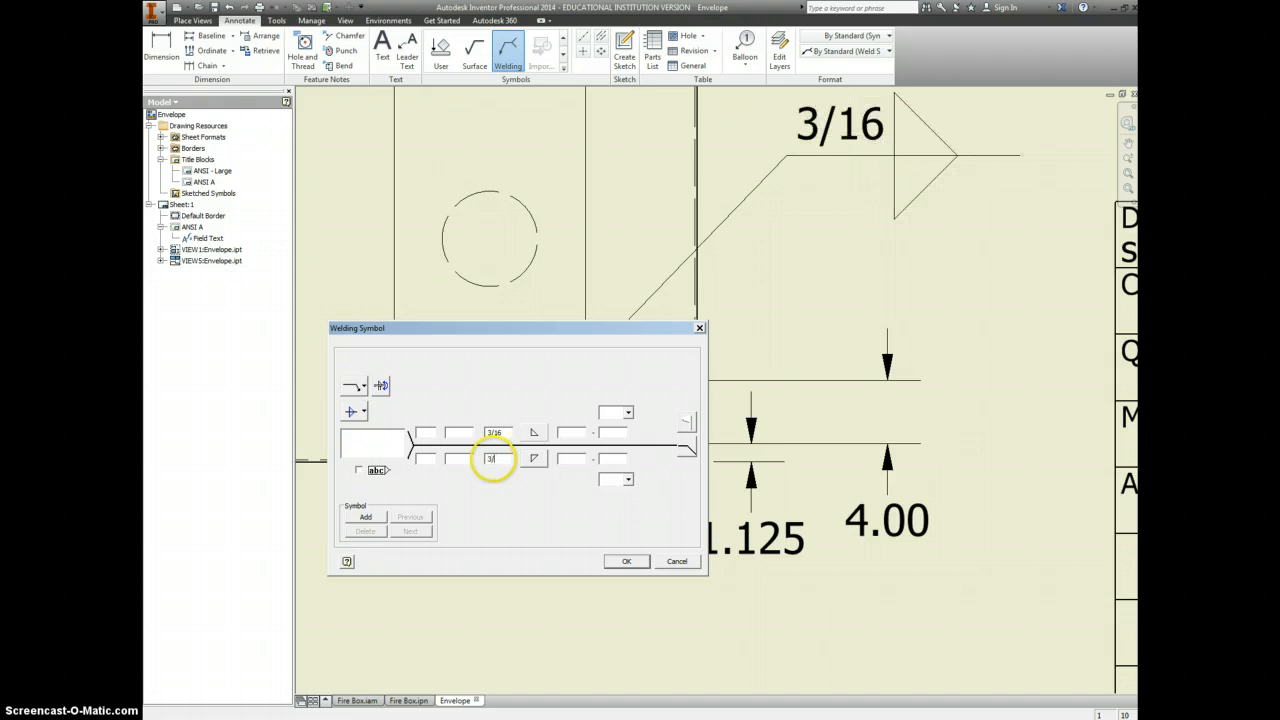
pyautogui.click(400, 441)
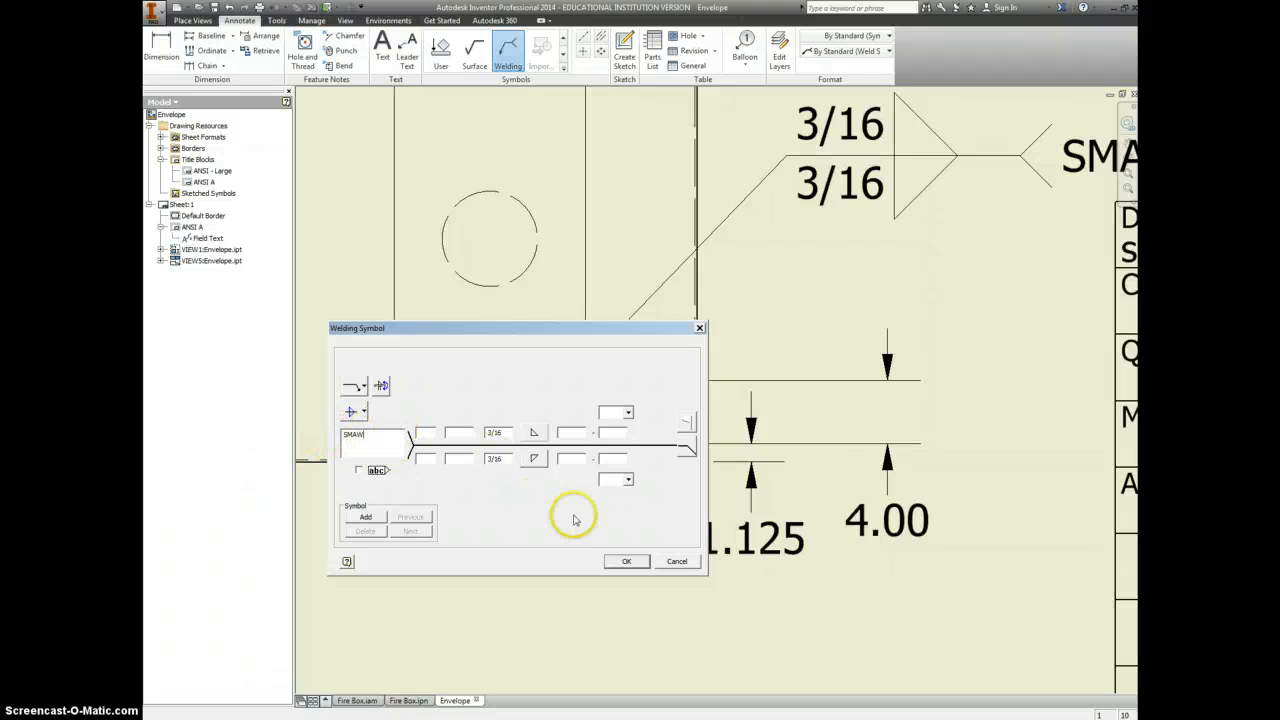
pyautogui.click(641, 565)
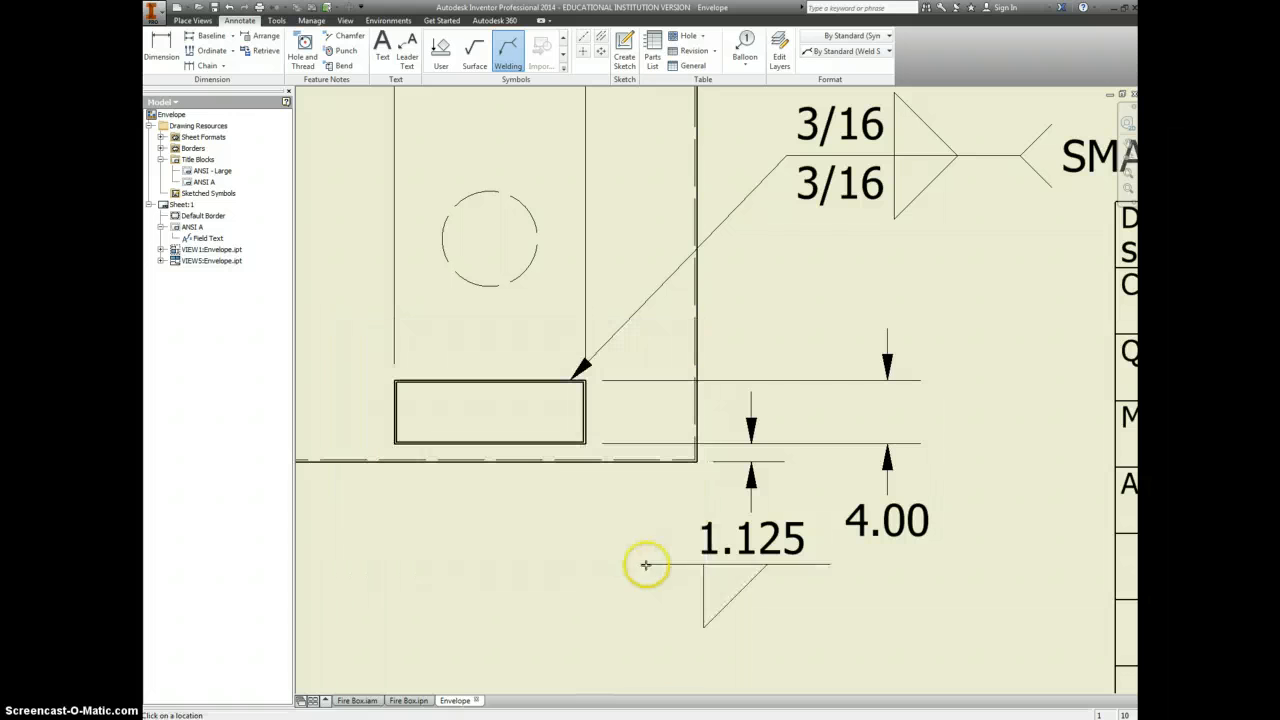
pyautogui.press('Escape')
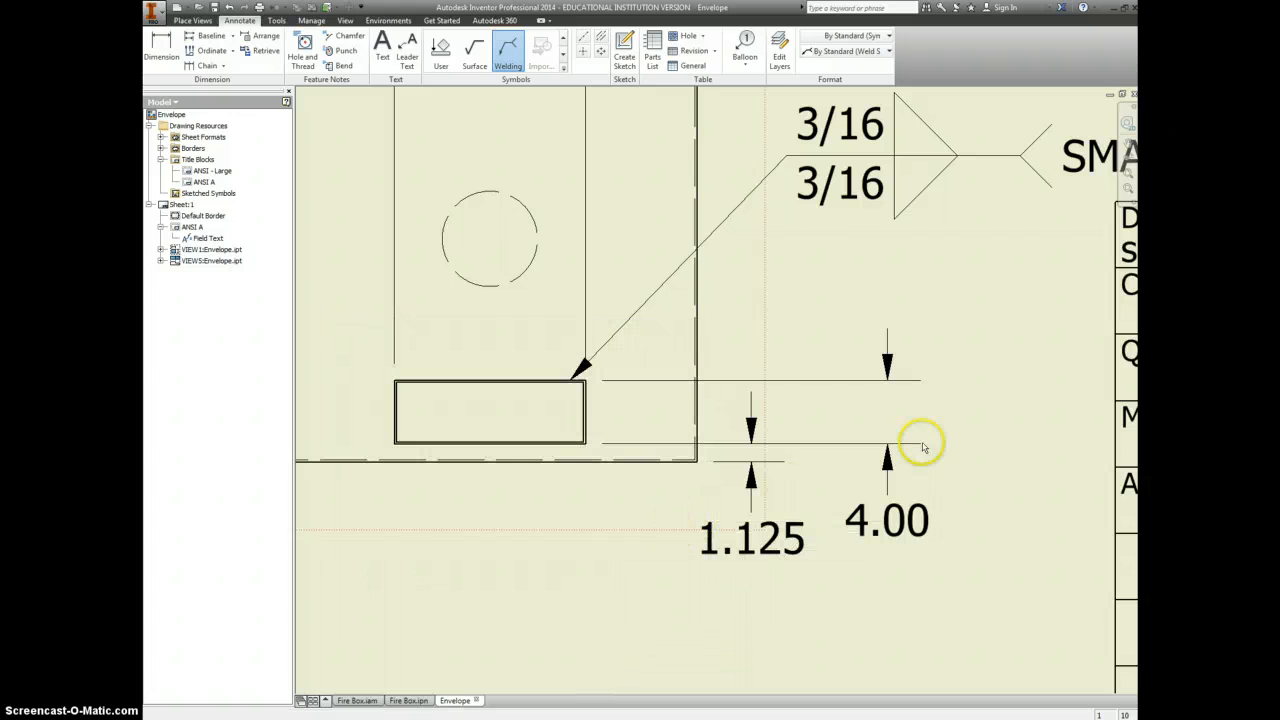
# Move the welding symbol slightly upward so it sits clear above the title block.
pyautogui.middleClick(938, 439)
pyautogui.middleClick(938, 439)
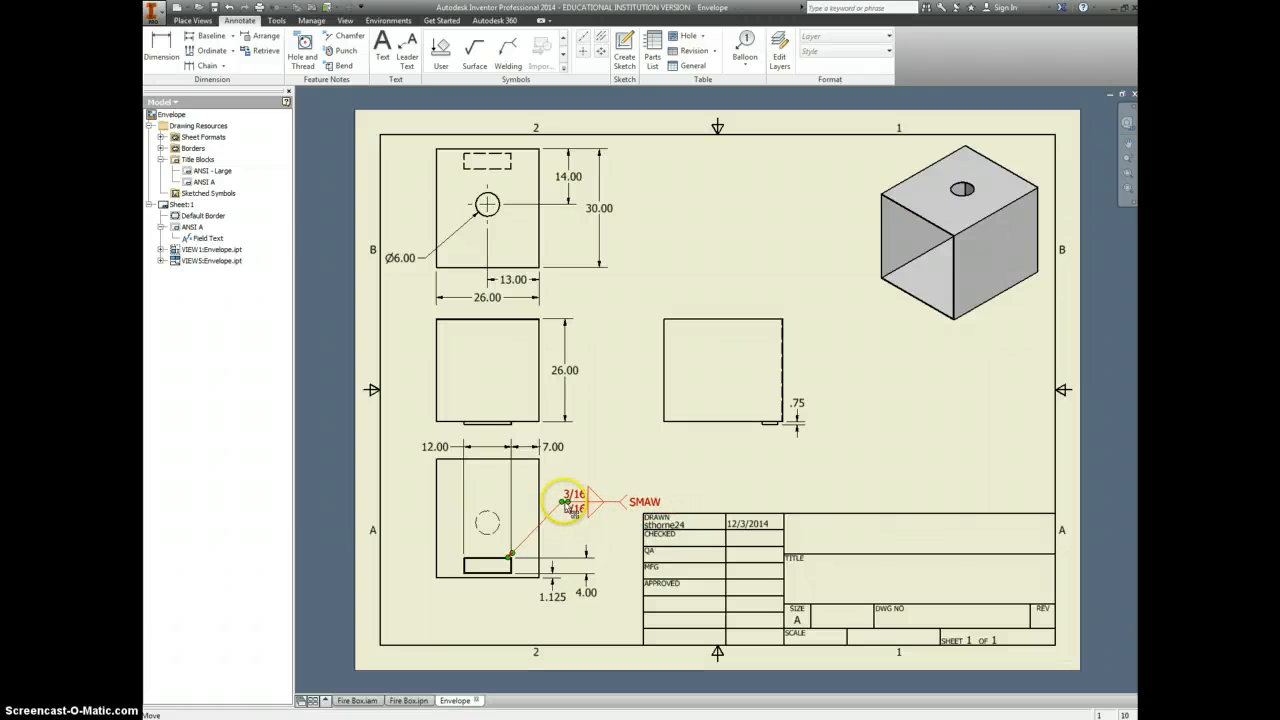
pyautogui.moveTo(566, 502); pyautogui.dragTo(567, 495)
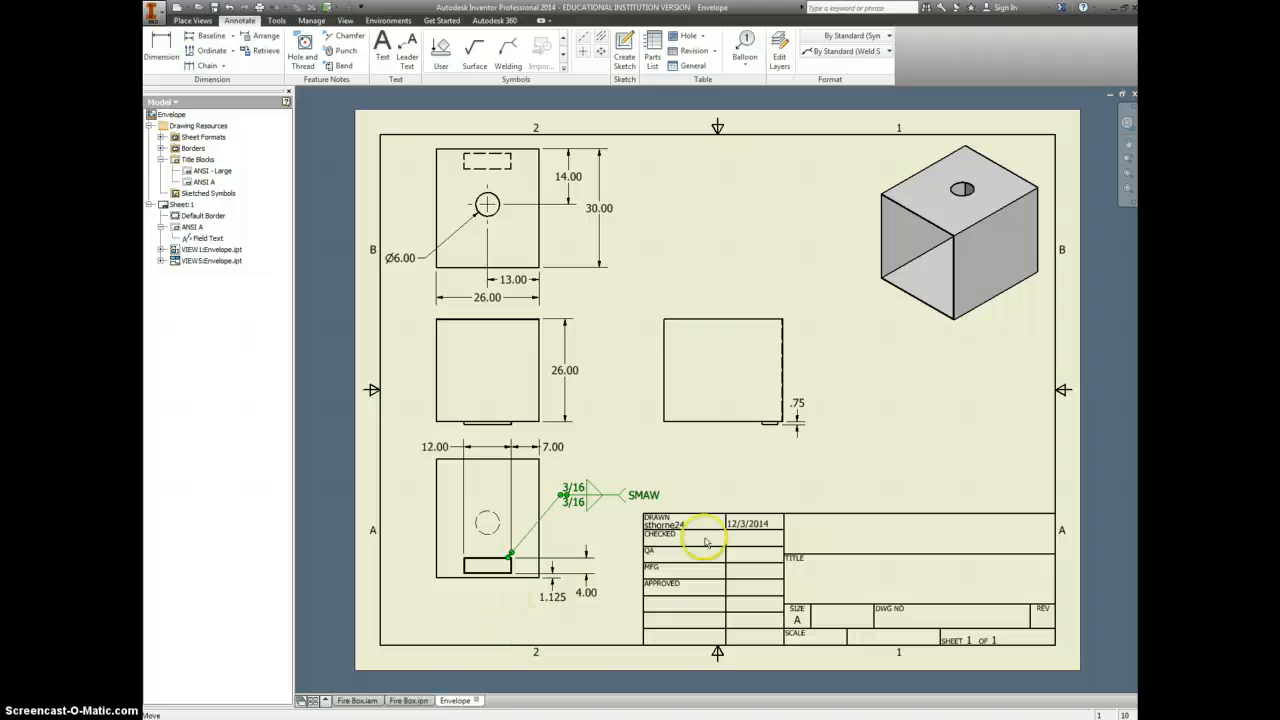
# Place the text note 1/8" STEEL above the title block, keeping fraction stacking disabled.
pyautogui.press('t')
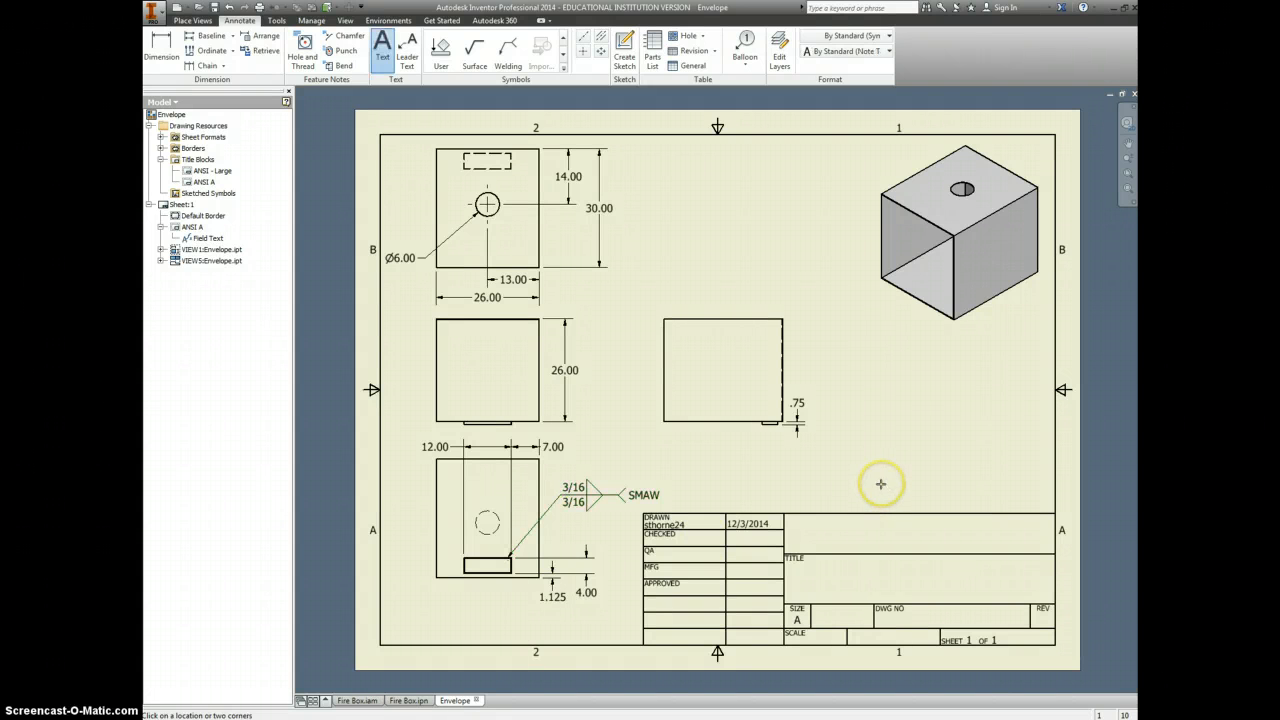
pyautogui.click(880, 484)
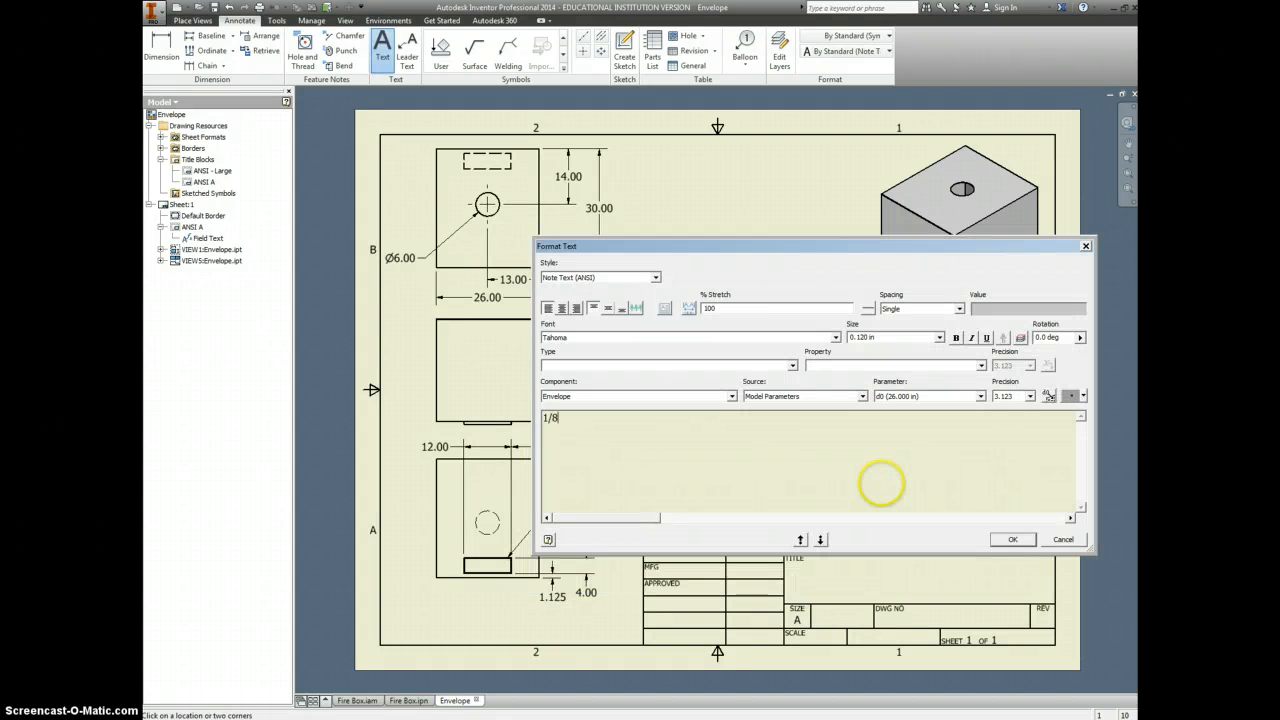
pyautogui.write('1/8"')
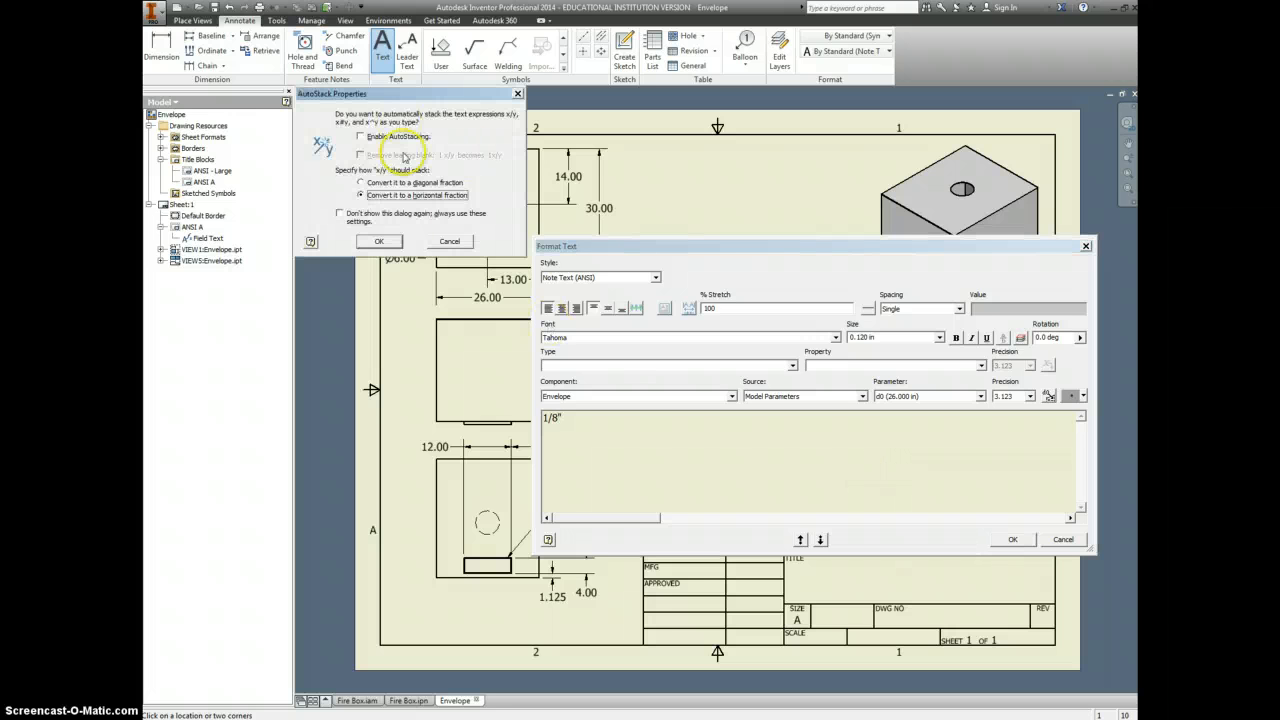
pyautogui.click(379, 241)
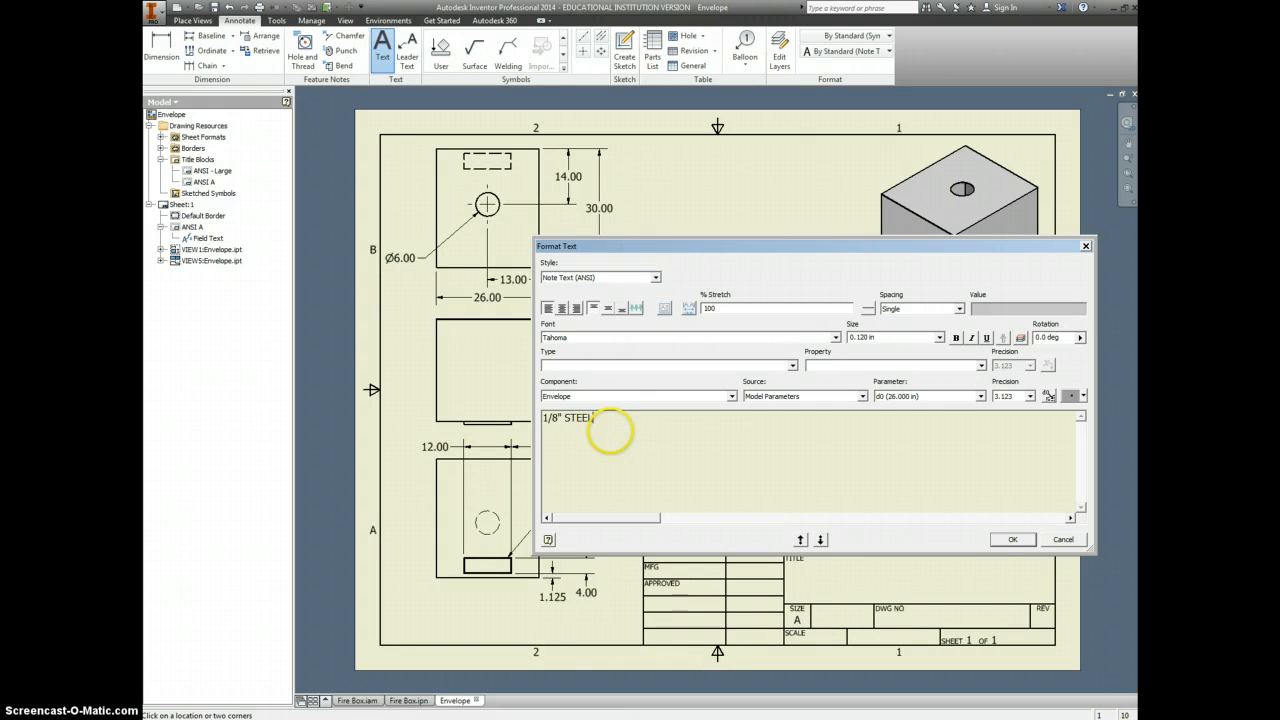
pyautogui.click(1012, 539)
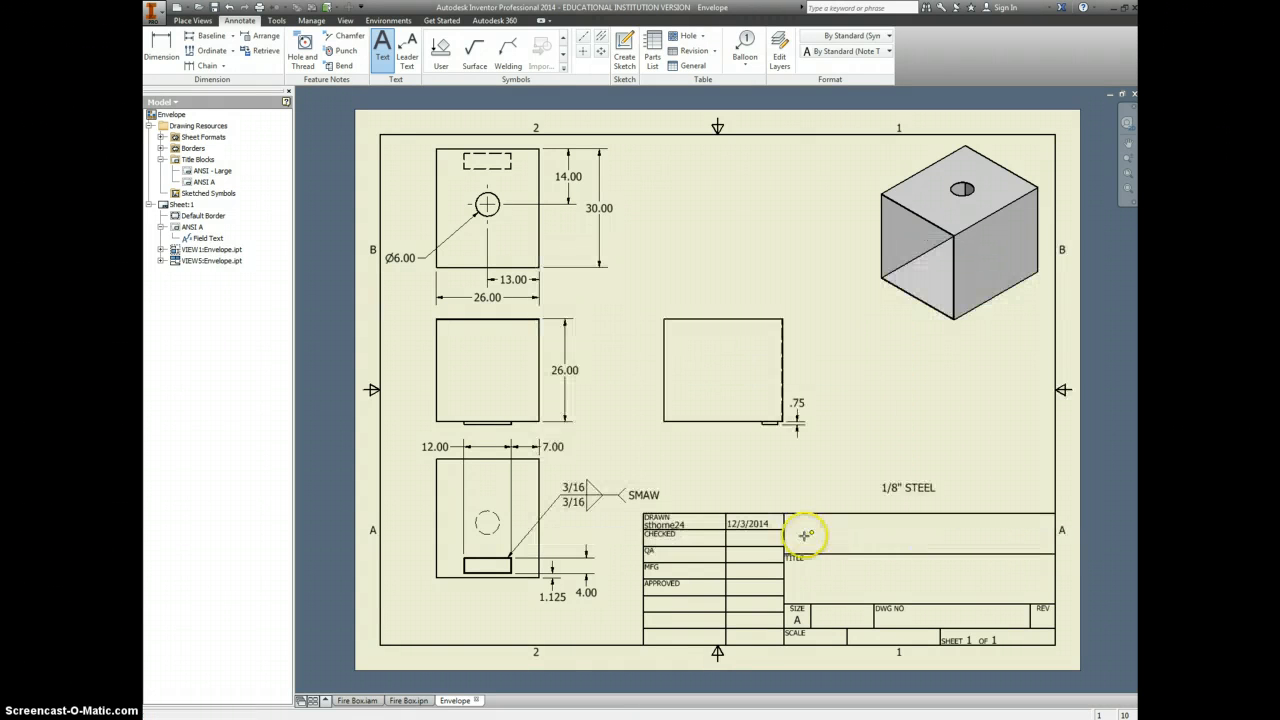
# Add the drafter's name to the title block's upper cell and ENVELOPE to its title cell.
pyautogui.click(805, 536)
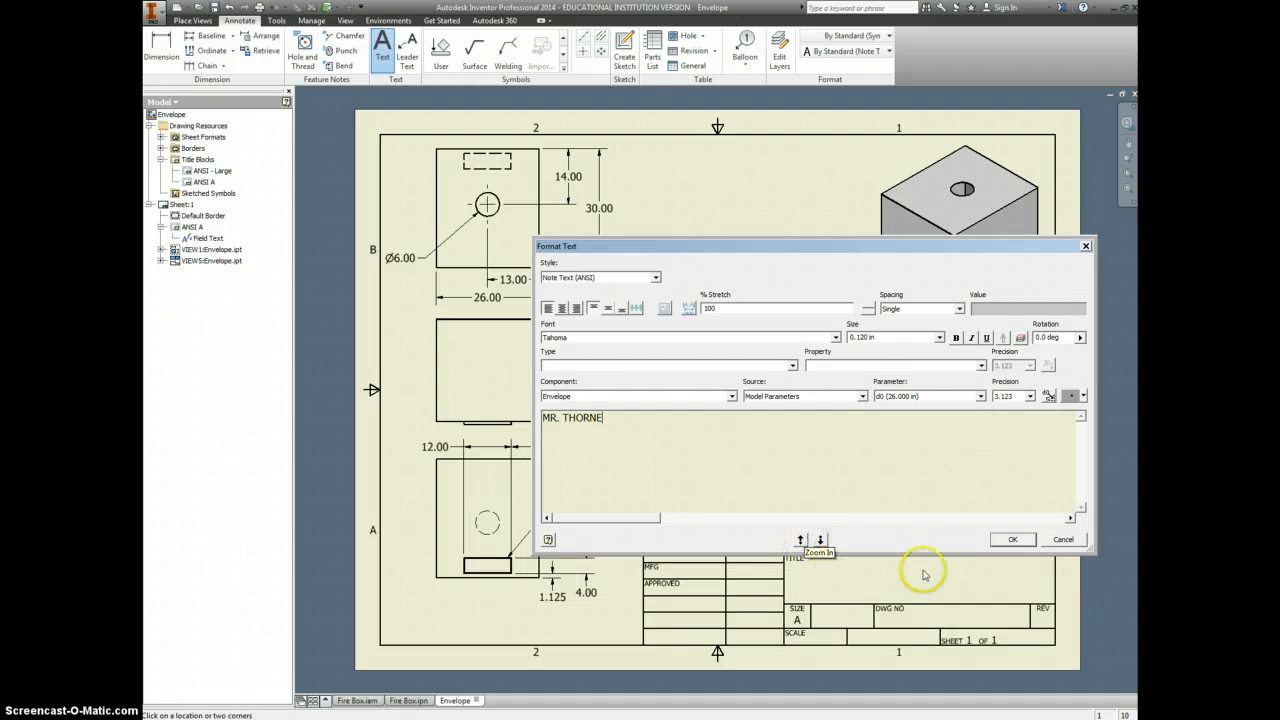
pyautogui.click(1010, 539)
pyautogui.click(815, 577)
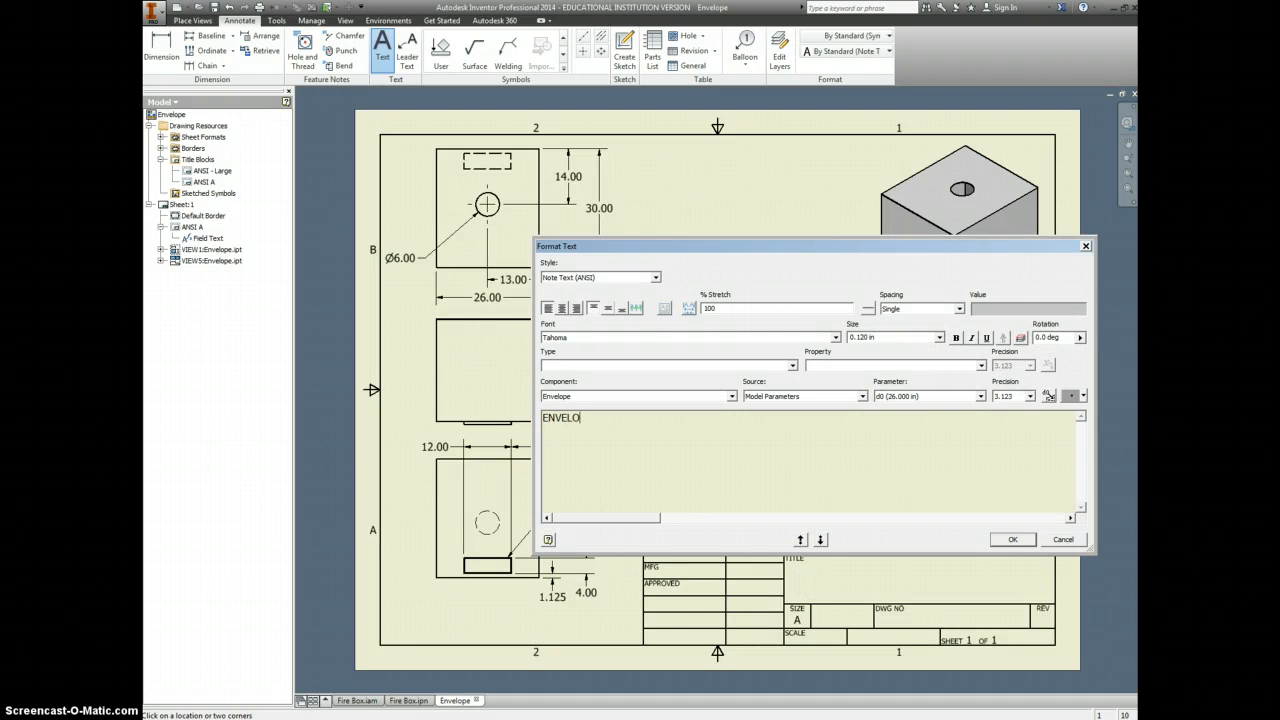
pyautogui.click(1012, 540)
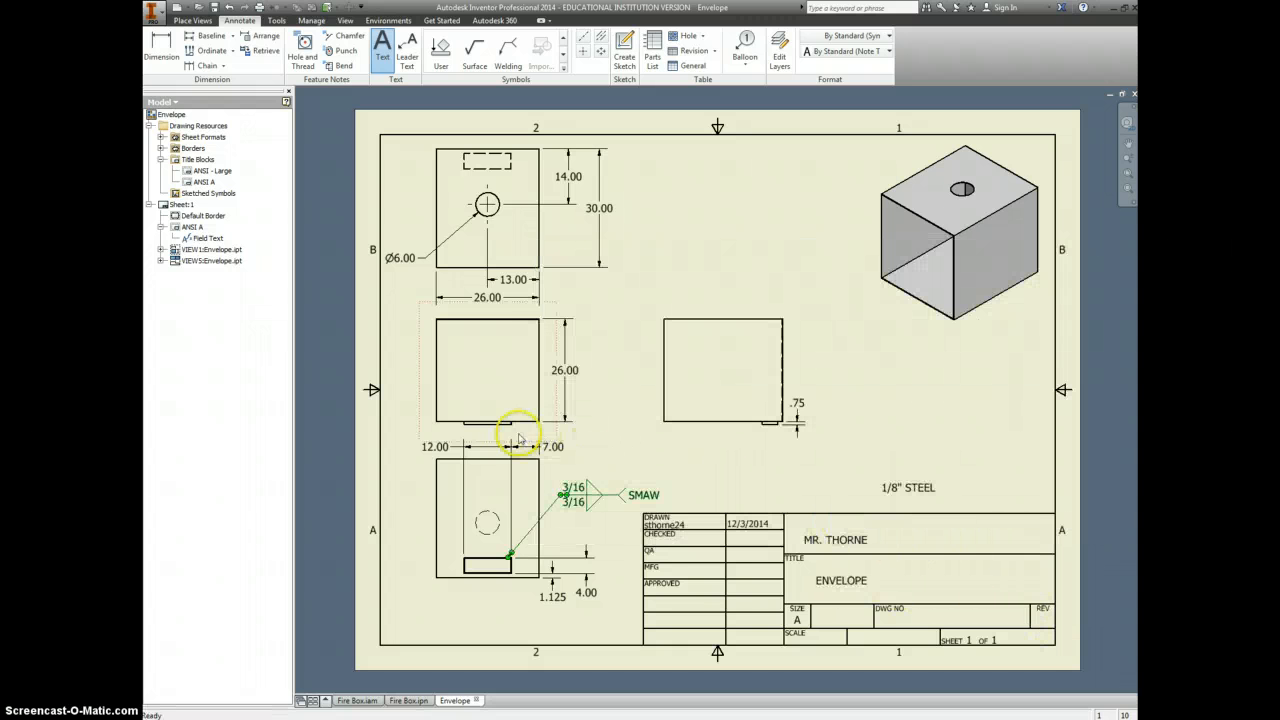
pyautogui.press('Escape')
# Set the front base view's scale to 1/15.
pyautogui.doubleClick(440, 437)
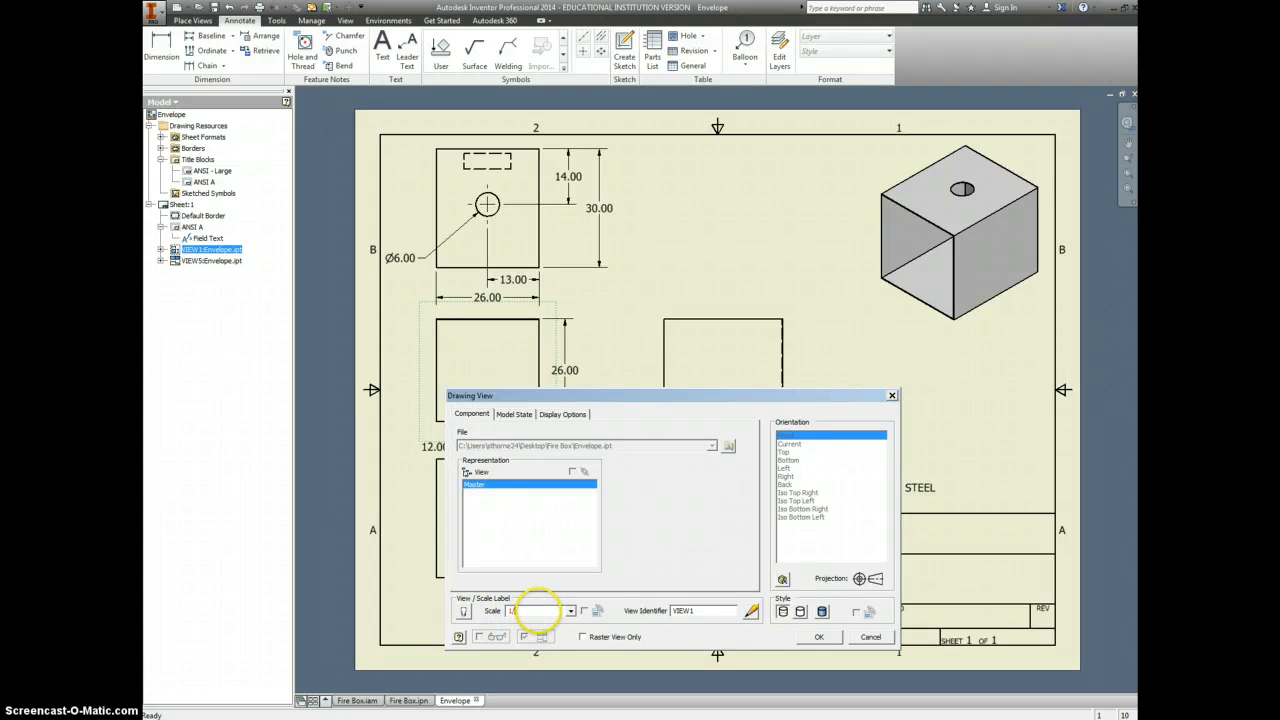
pyautogui.write('15')
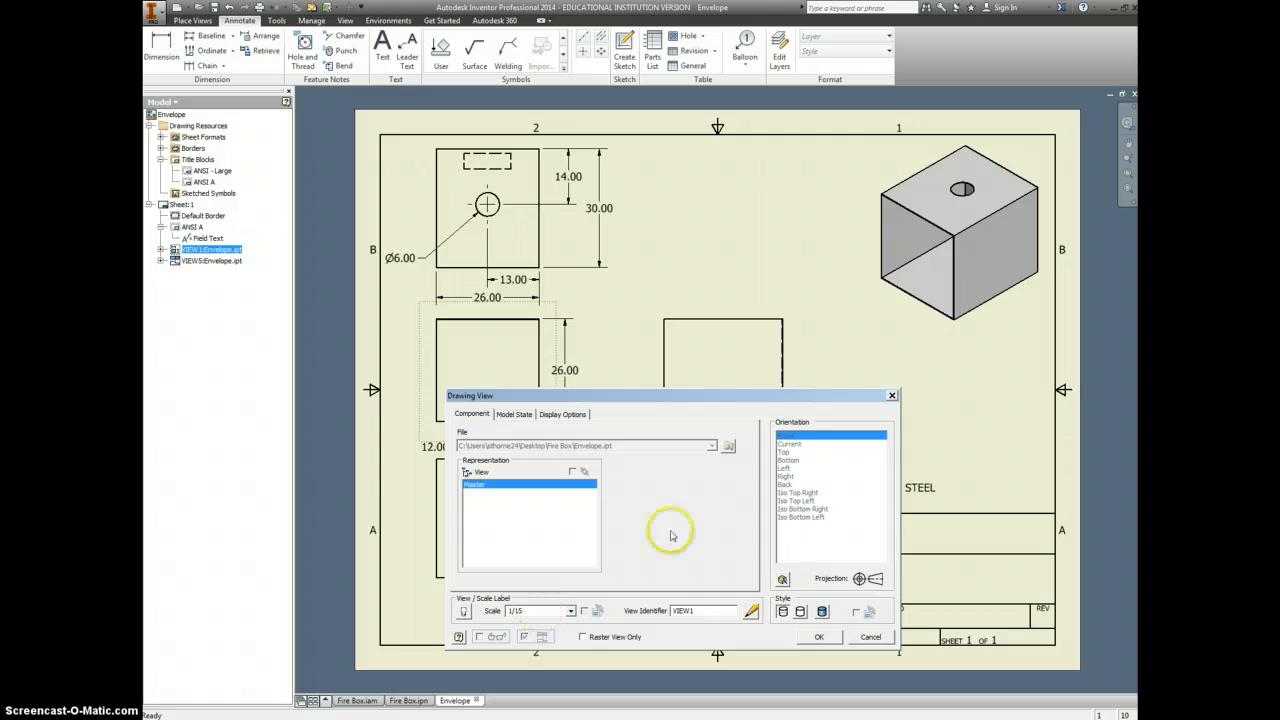
pyautogui.click(818, 638)
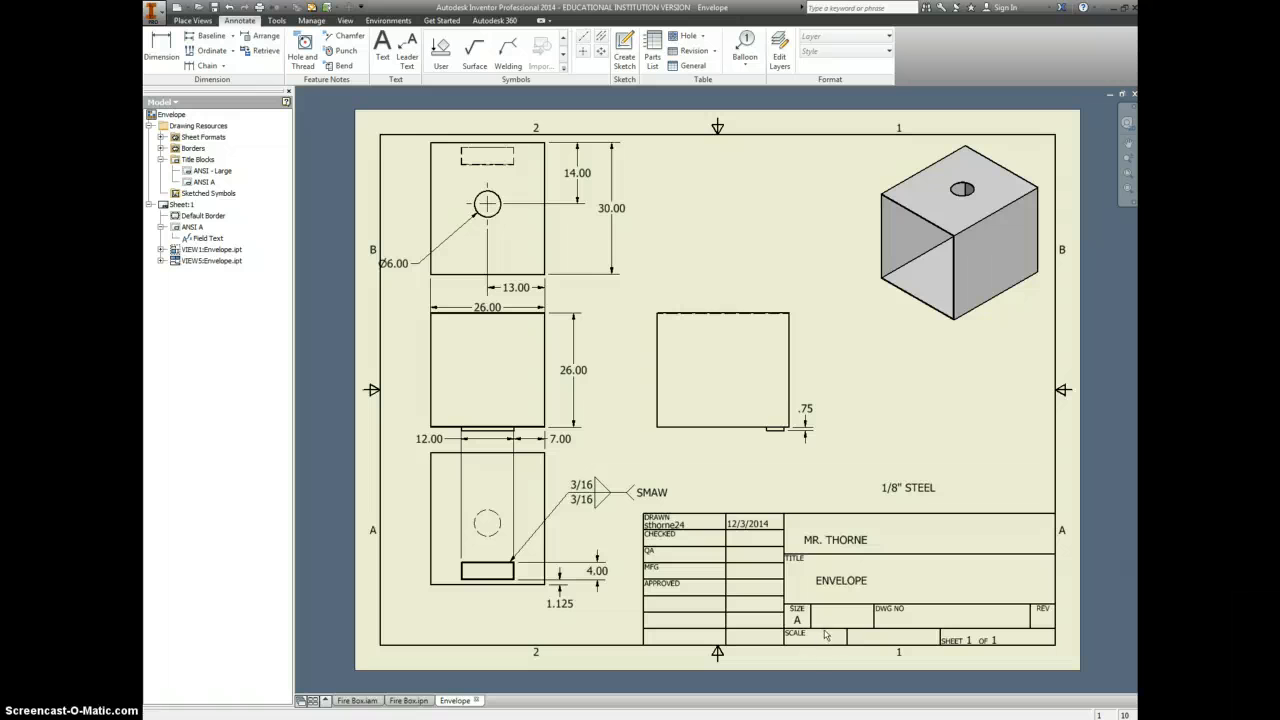
# Add the text 1/15 to the scale cell of the title block.
pyautogui.press('t')
pyautogui.click(816, 634)
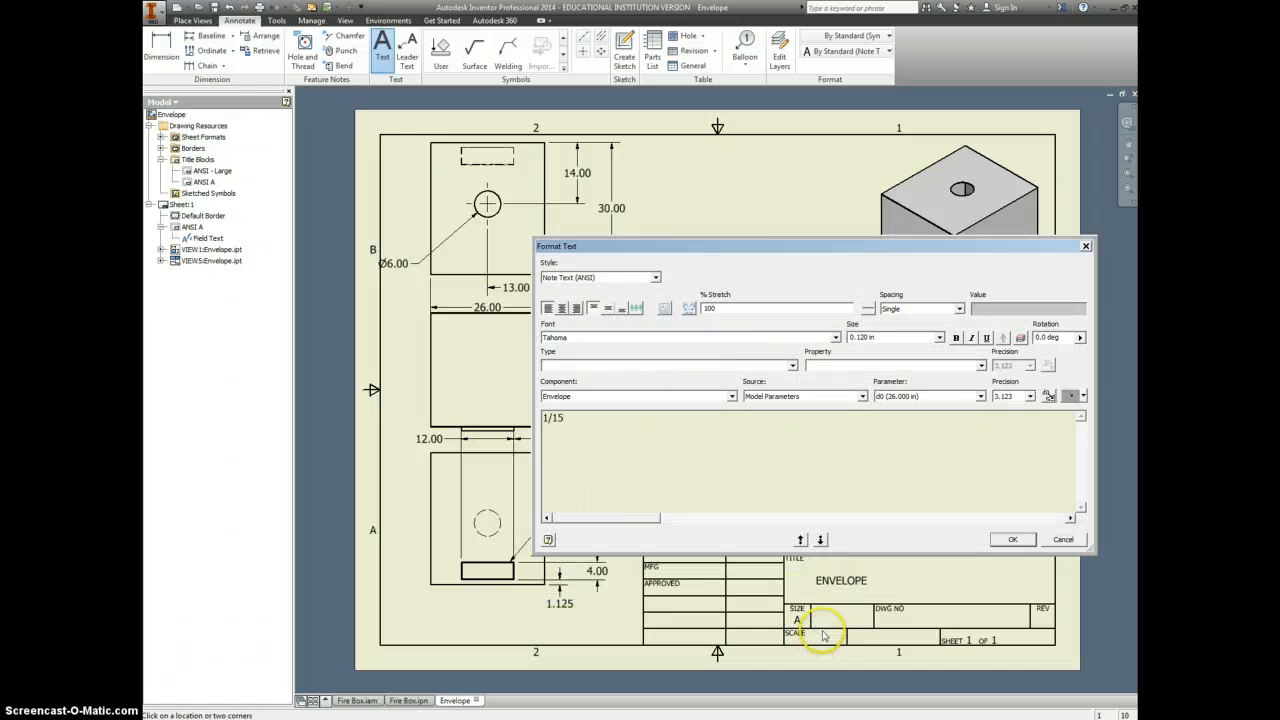
pyautogui.click(1013, 541)
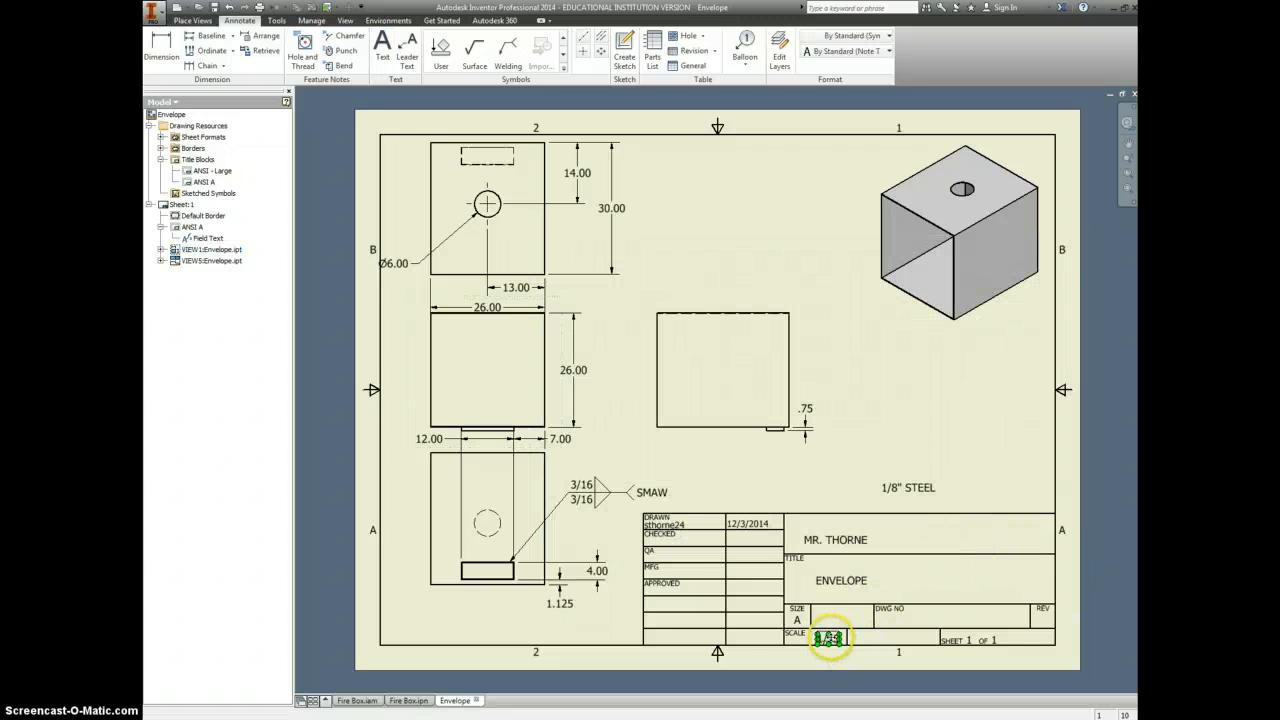
pyautogui.click(830, 638)
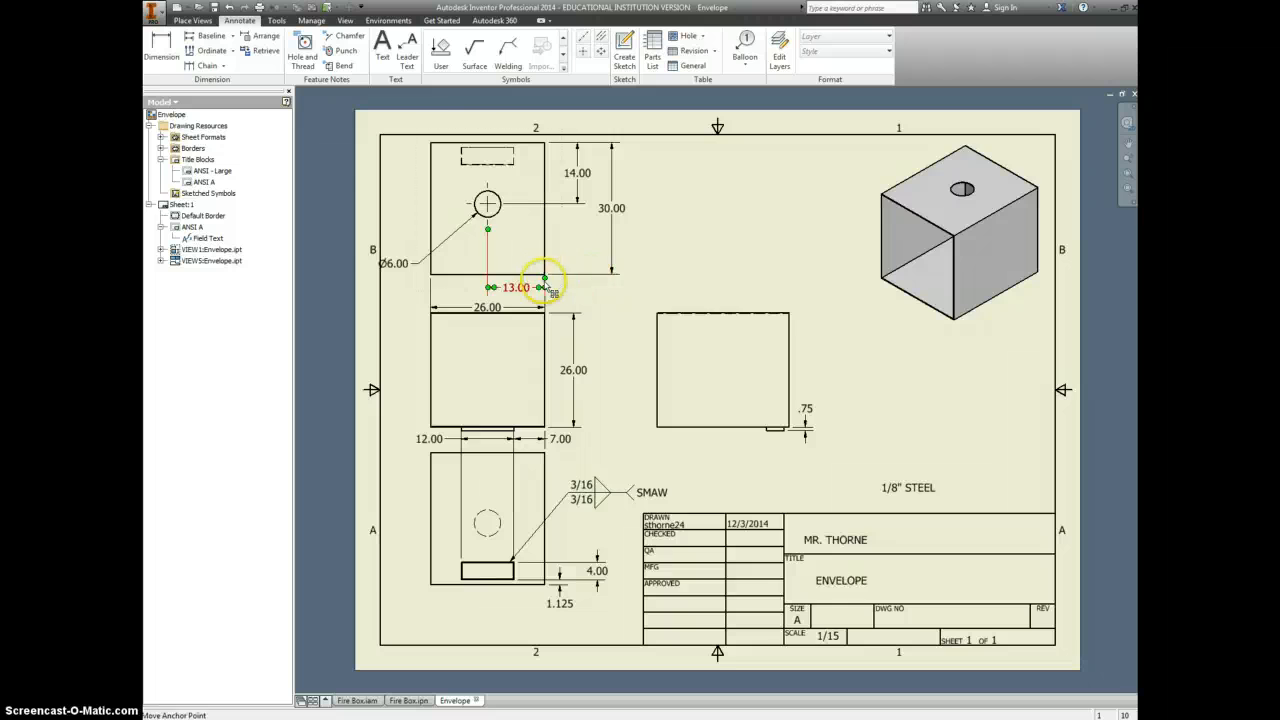
# Move the hole's 13.00 location dimension and the 26.00 width dimension closer to the top view's lower edge.
pyautogui.scroll(3, 510, 290)
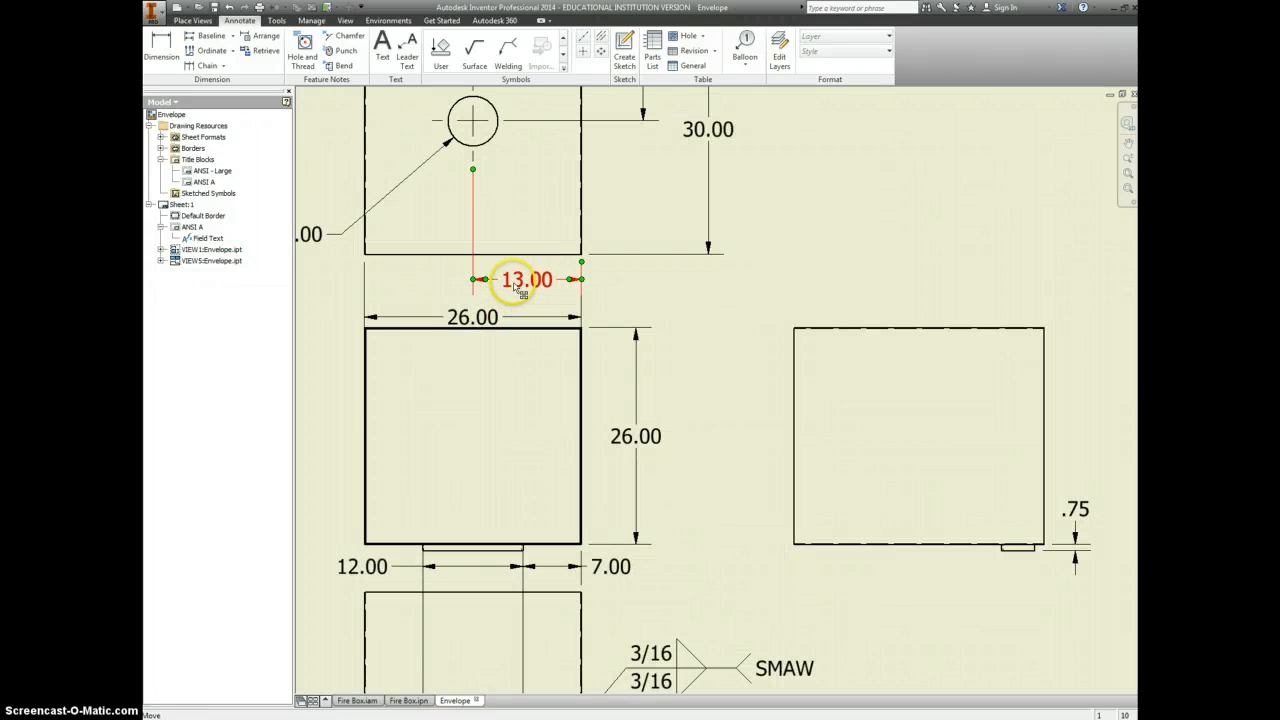
pyautogui.moveTo(514, 287); pyautogui.dragTo(521, 282)
pyautogui.click(525, 306)
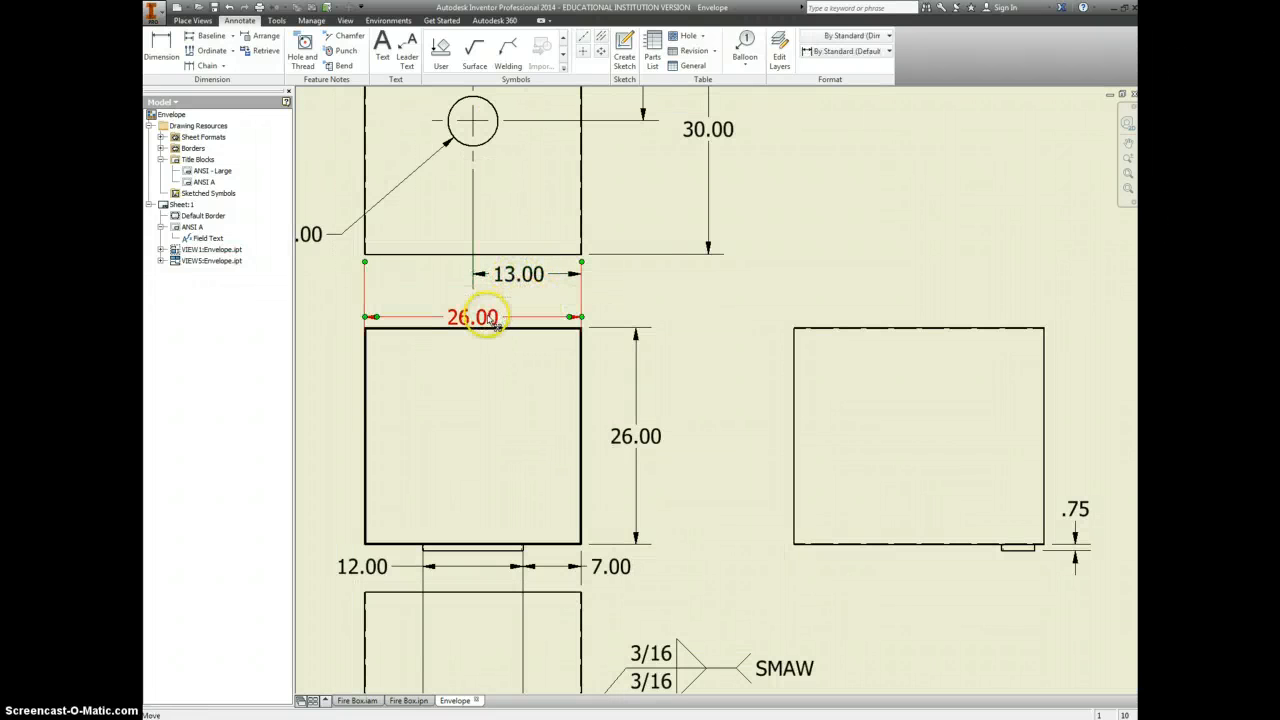
pyautogui.moveTo(496, 325); pyautogui.dragTo(494, 310)
pyautogui.click(643, 305)
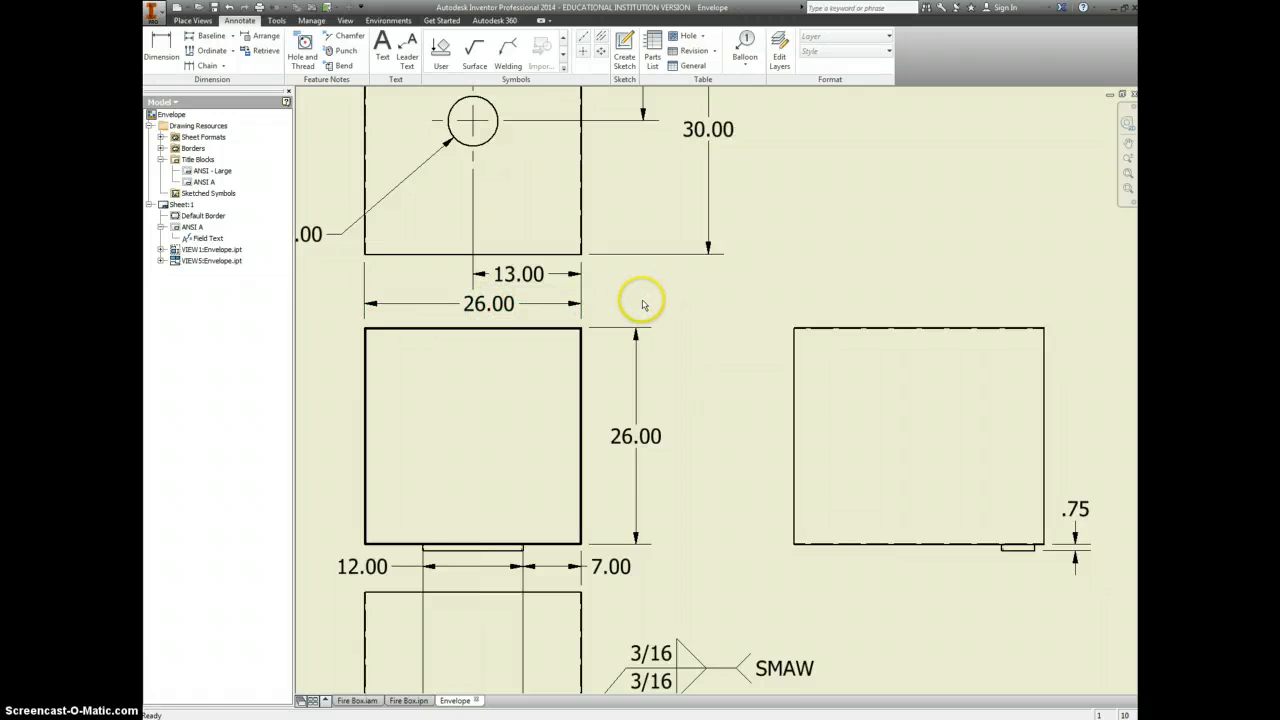
pyautogui.scroll(-3, 643, 305)
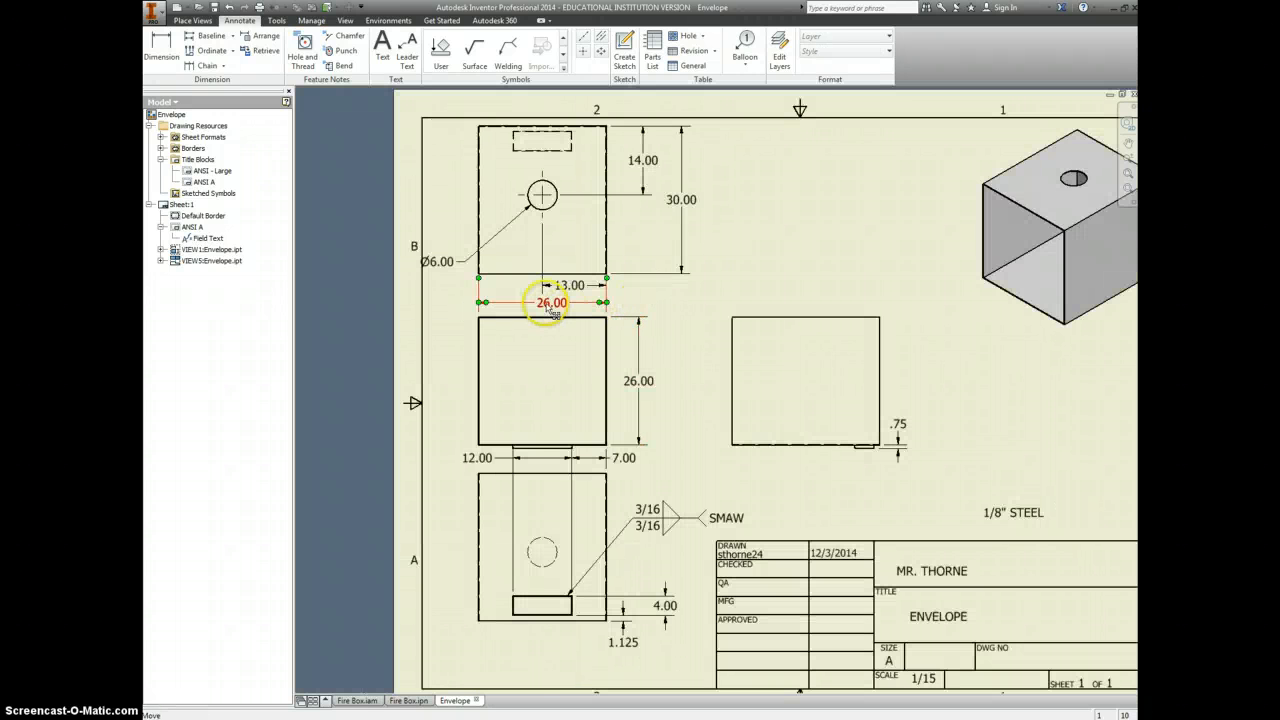
pyautogui.moveTo(554, 308)
pyautogui.mouseDown()
pyautogui.moveTo(565, 283)
pyautogui.moveTo(548, 302)
pyautogui.mouseUp()
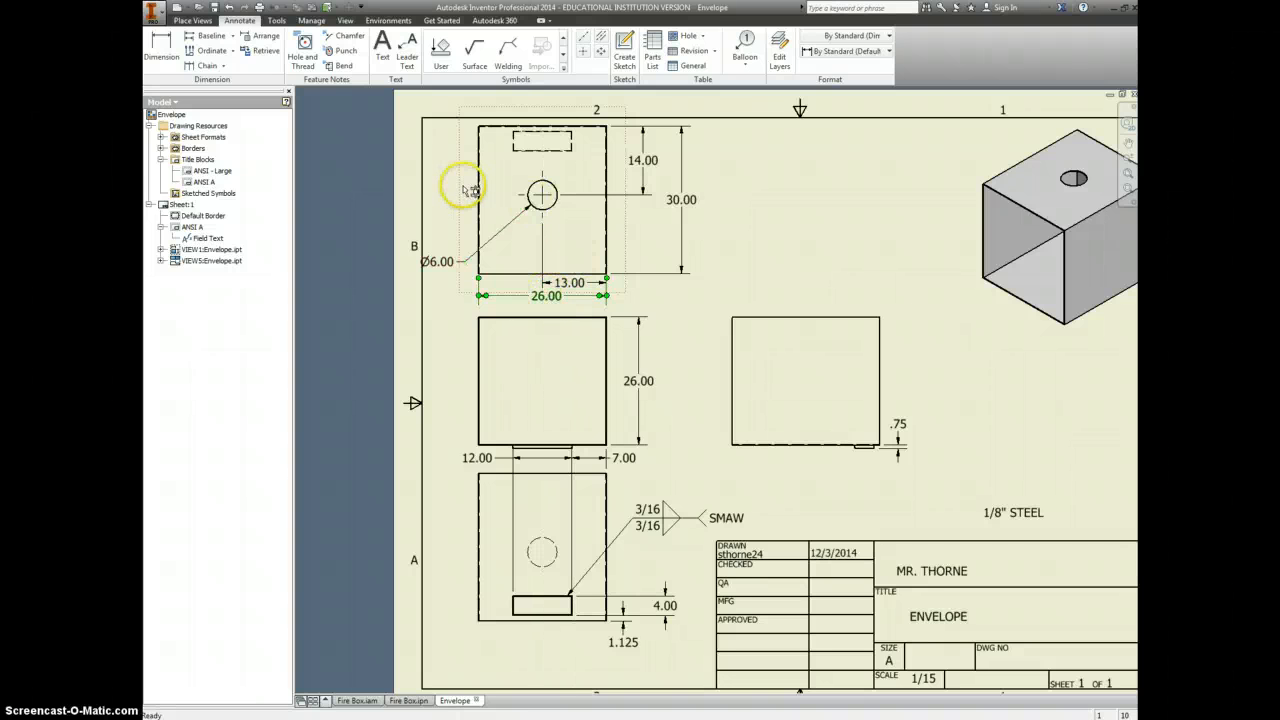
# Move the top view up and the bottom view down, away from the front view, and raise the welding symbol above the title block.
pyautogui.moveTo(462, 188); pyautogui.dragTo(458, 184)
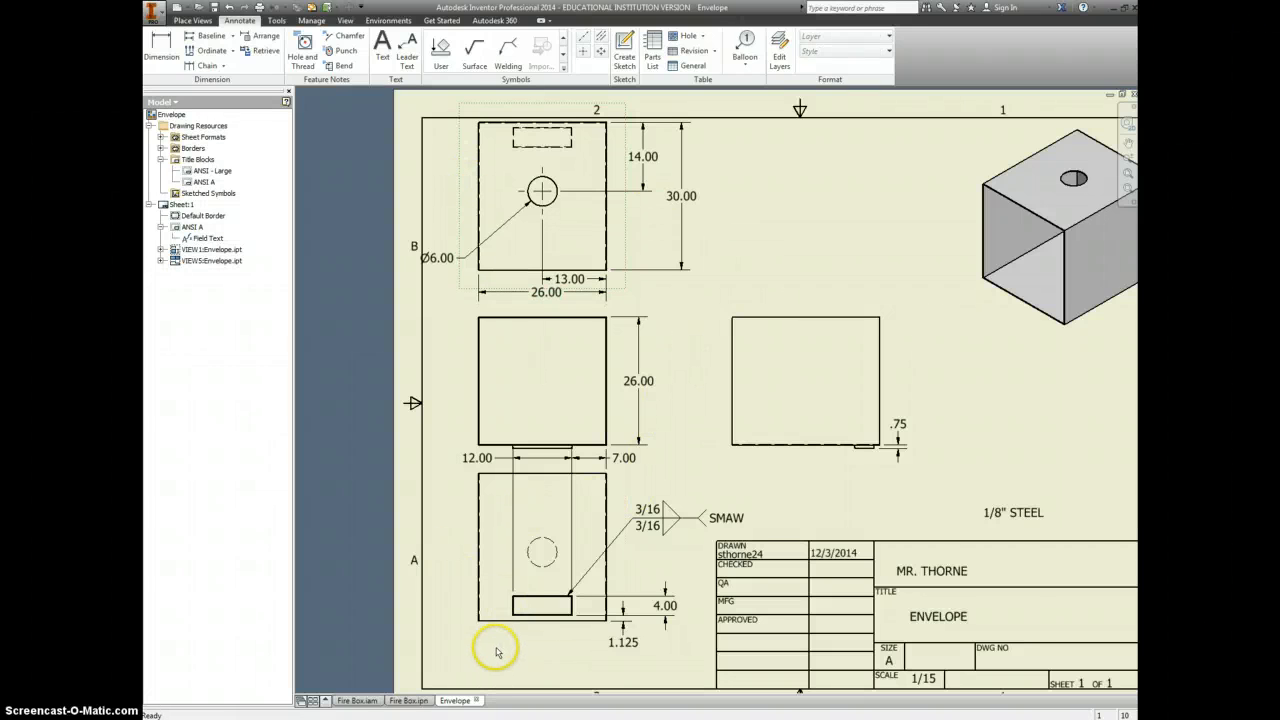
pyautogui.moveTo(505, 641); pyautogui.dragTo(510, 665)
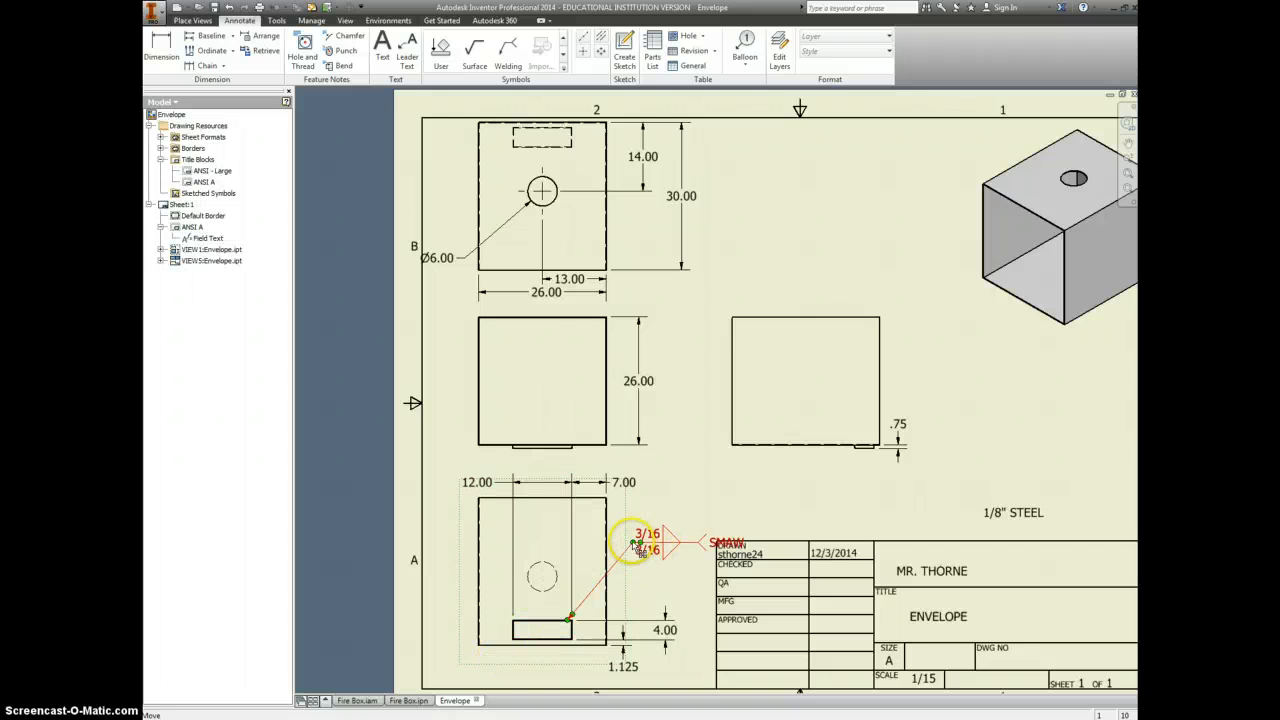
pyautogui.moveTo(640, 548); pyautogui.dragTo(635, 536)
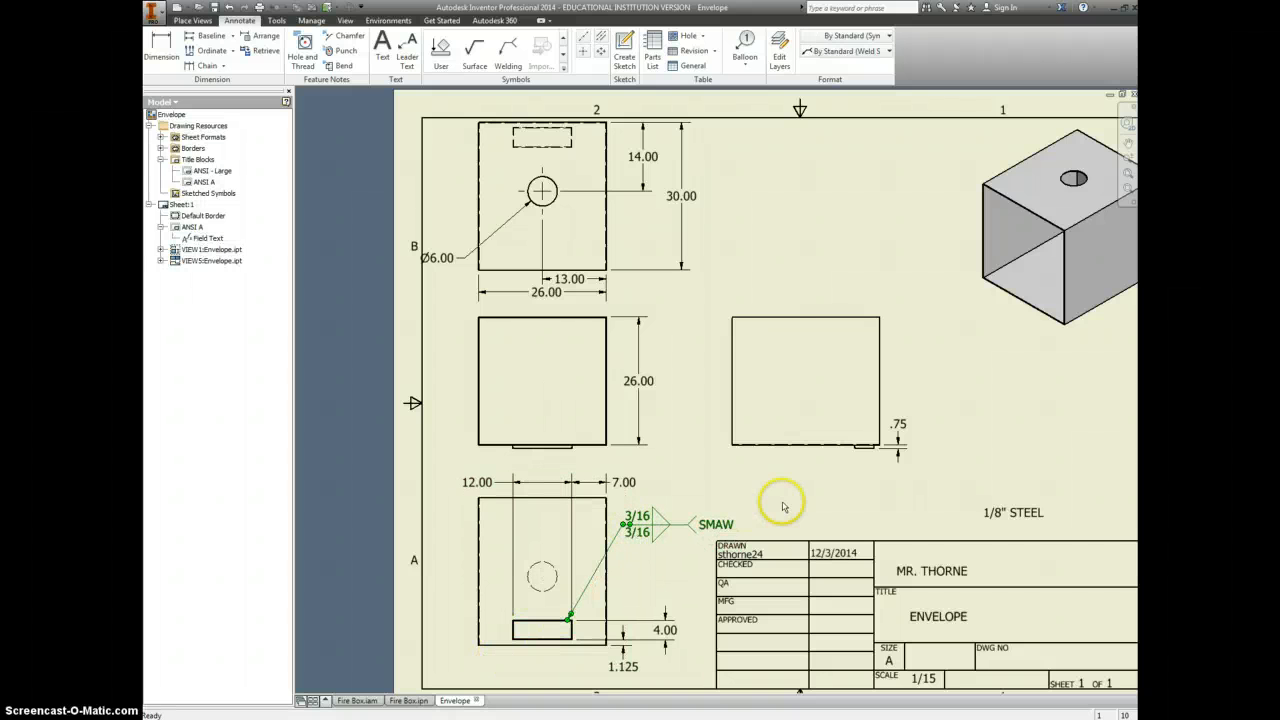
pyautogui.middleClick(790, 498)
pyautogui.middleClick(790, 498)
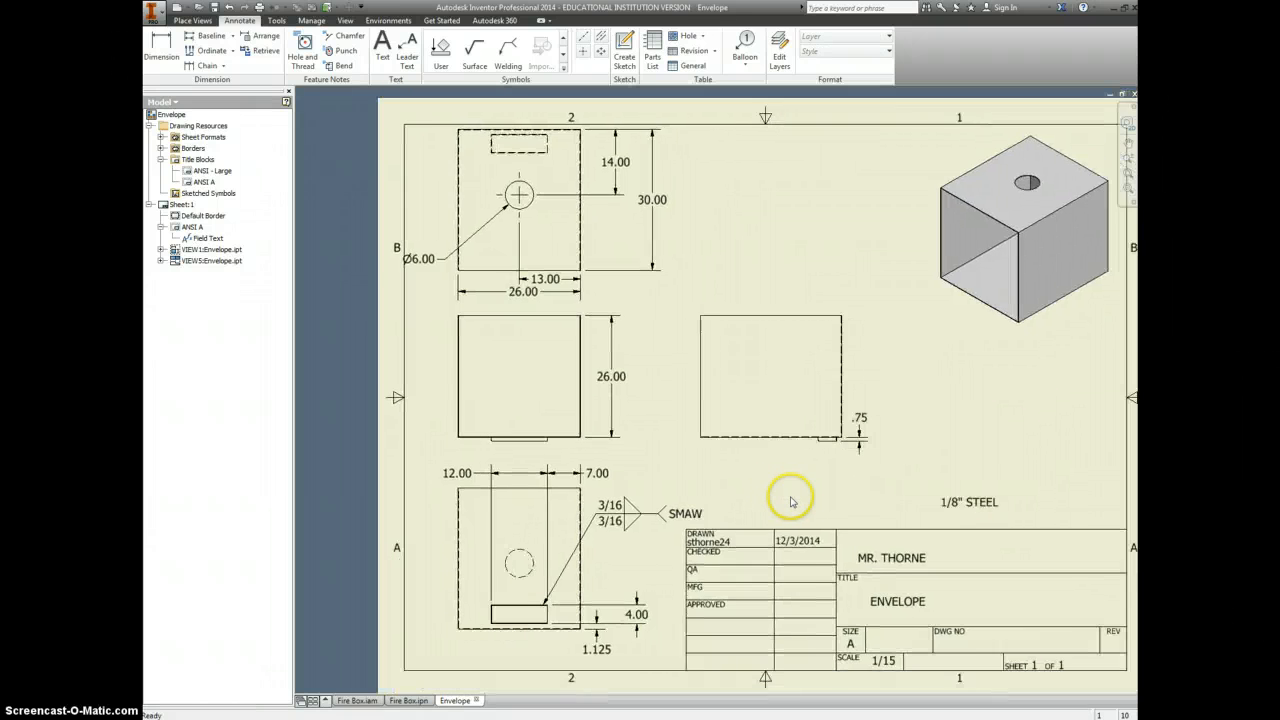
# Move the hole's diameter dimension closer to the top view, clear of the sheet border.
pyautogui.scroll(-5, 413, 261)
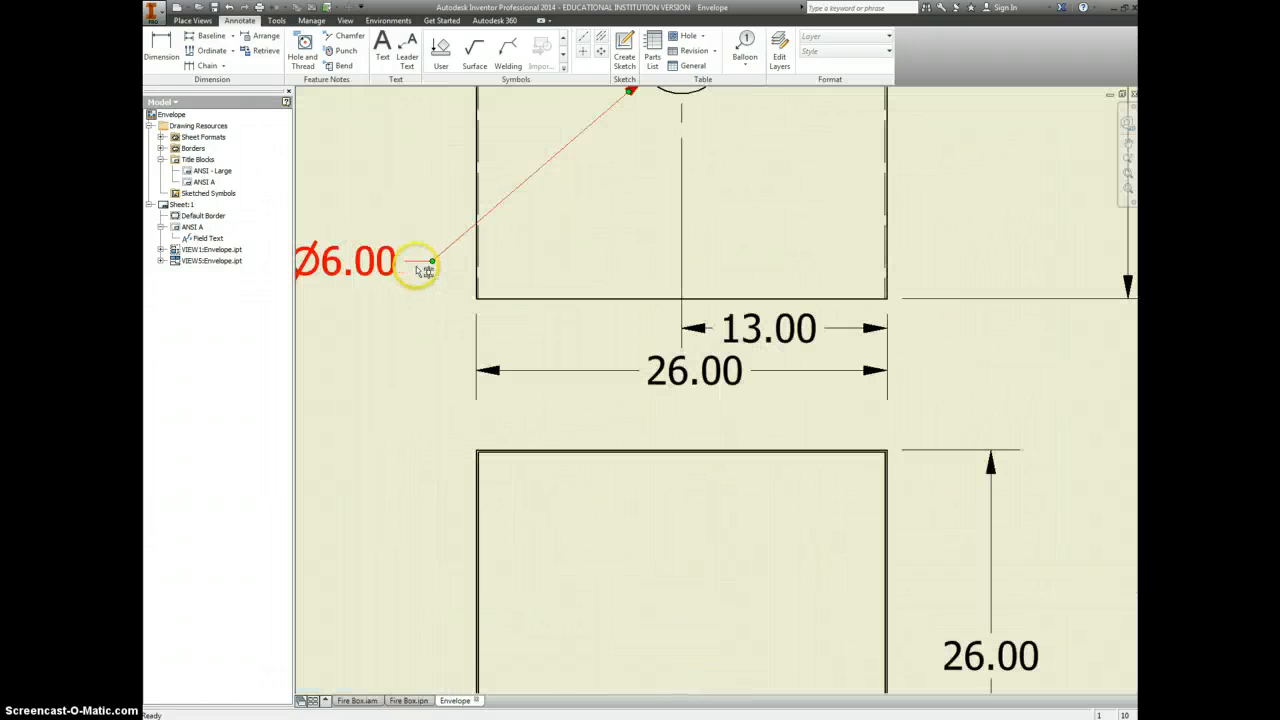
pyautogui.moveTo(441, 262); pyautogui.dragTo(443, 263)
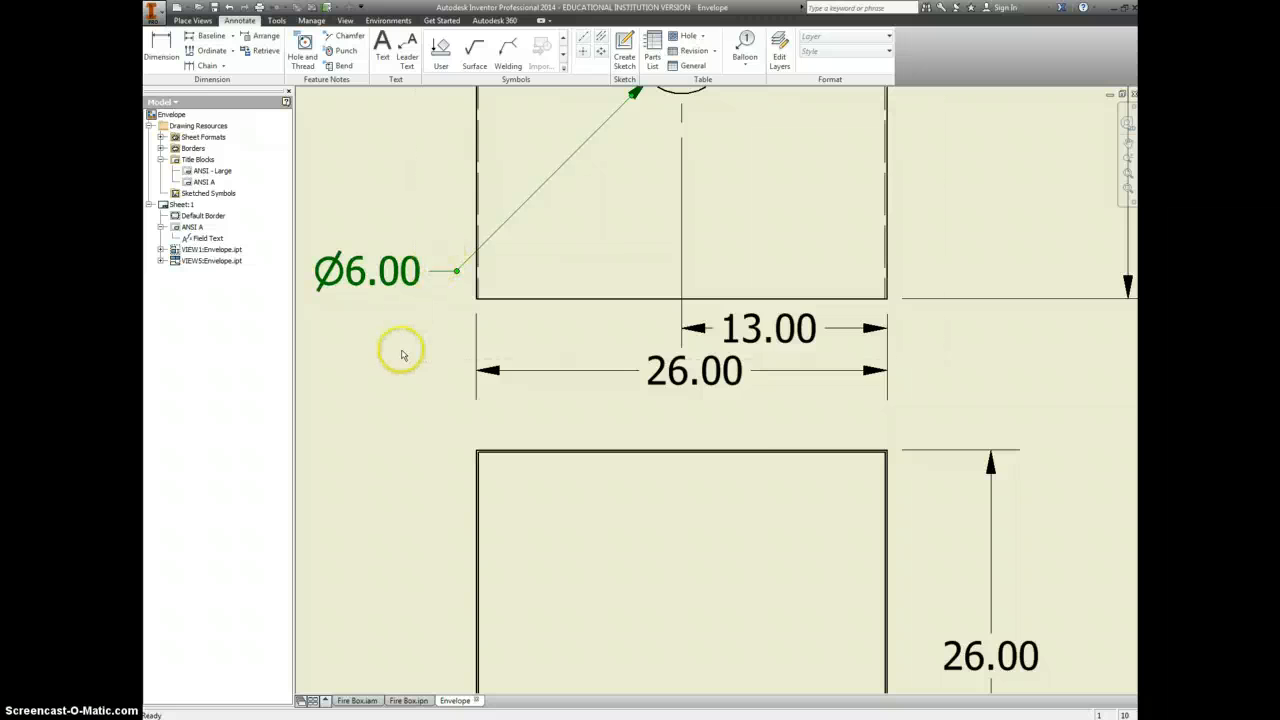
pyautogui.scroll(4, 402, 352)
pyautogui.scroll(2, 400, 358)
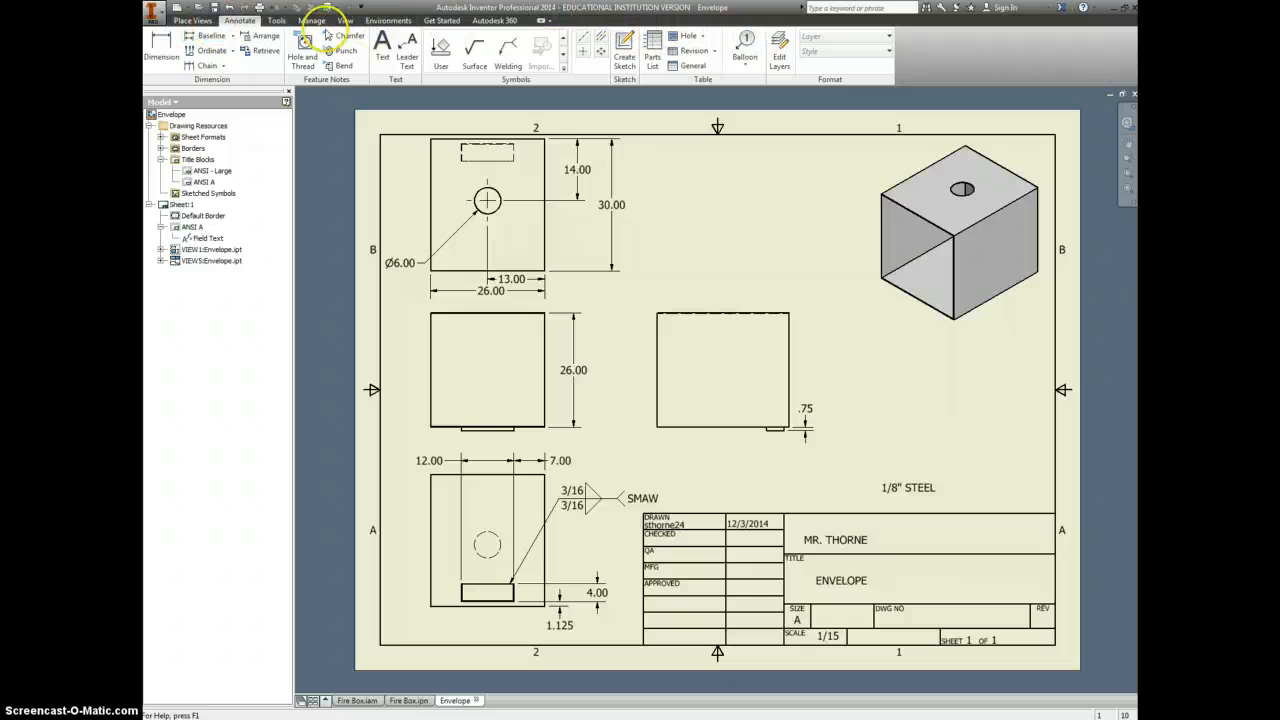
pyautogui.click(193, 20)
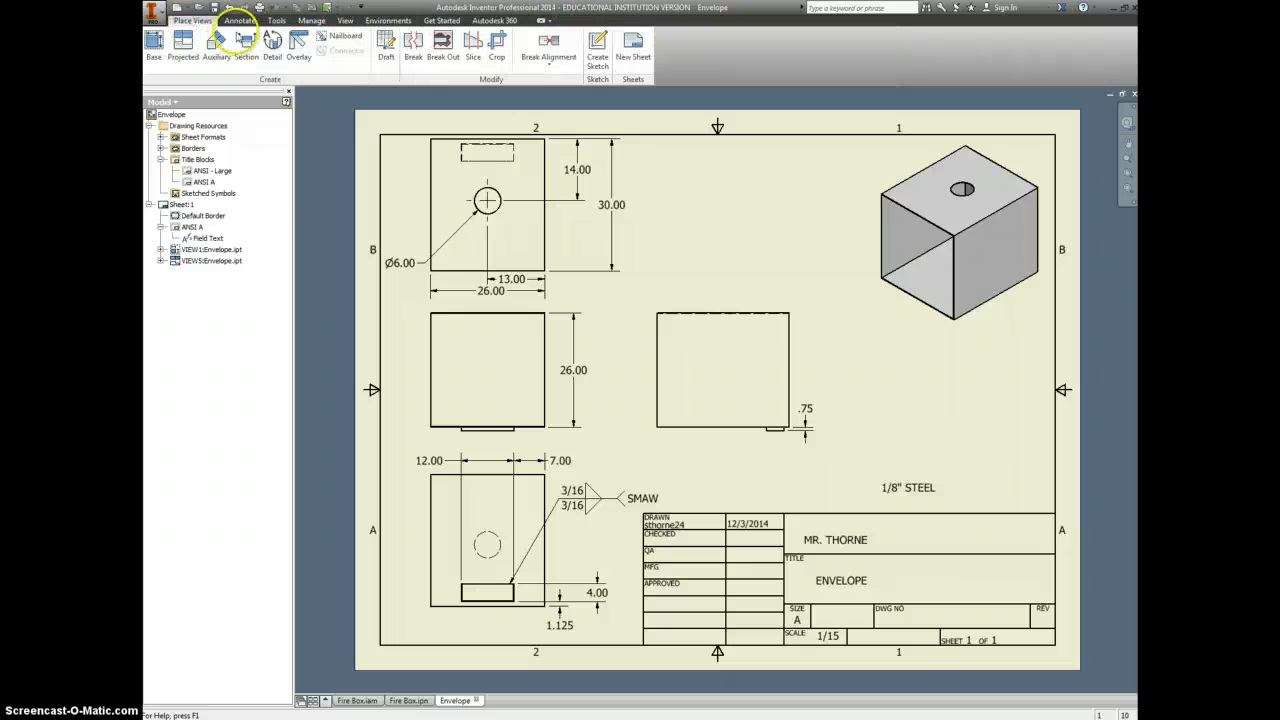
# Add a second sheet and place a front base view of Fire Box.ipt at scale 0.06 : 1 in its lower-left area.
pyautogui.click(628, 45)
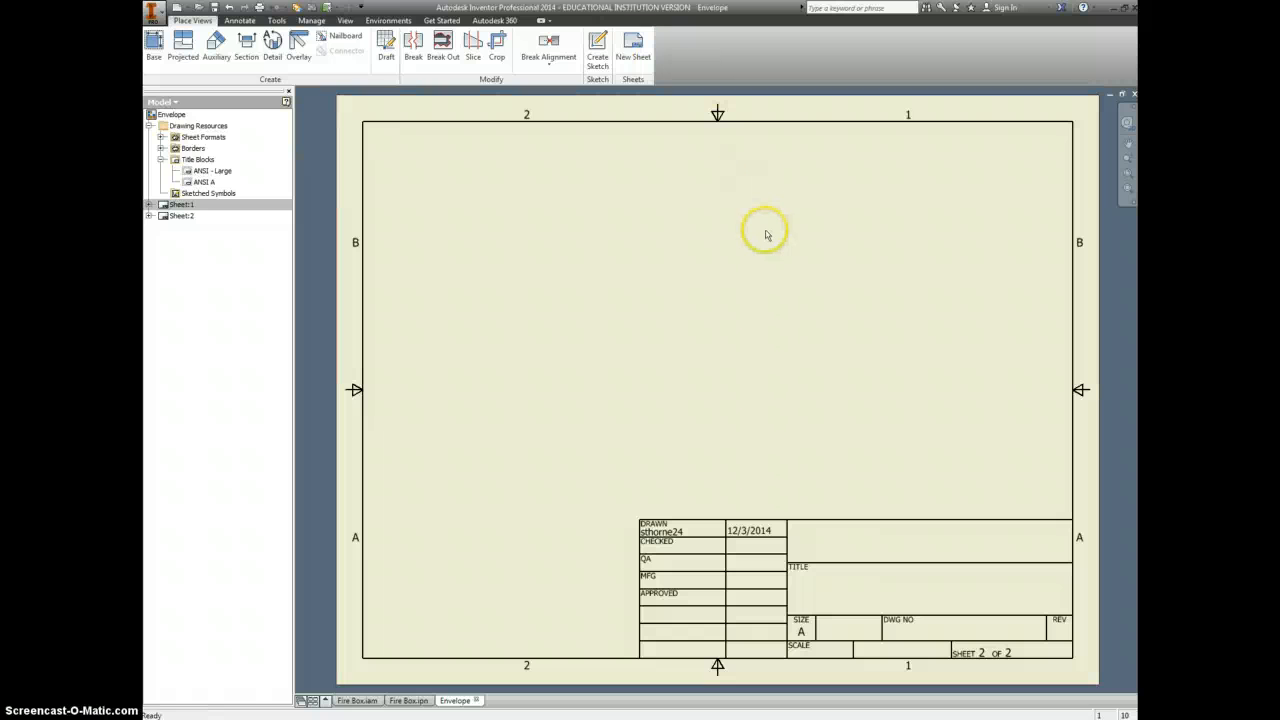
pyautogui.click(154, 42)
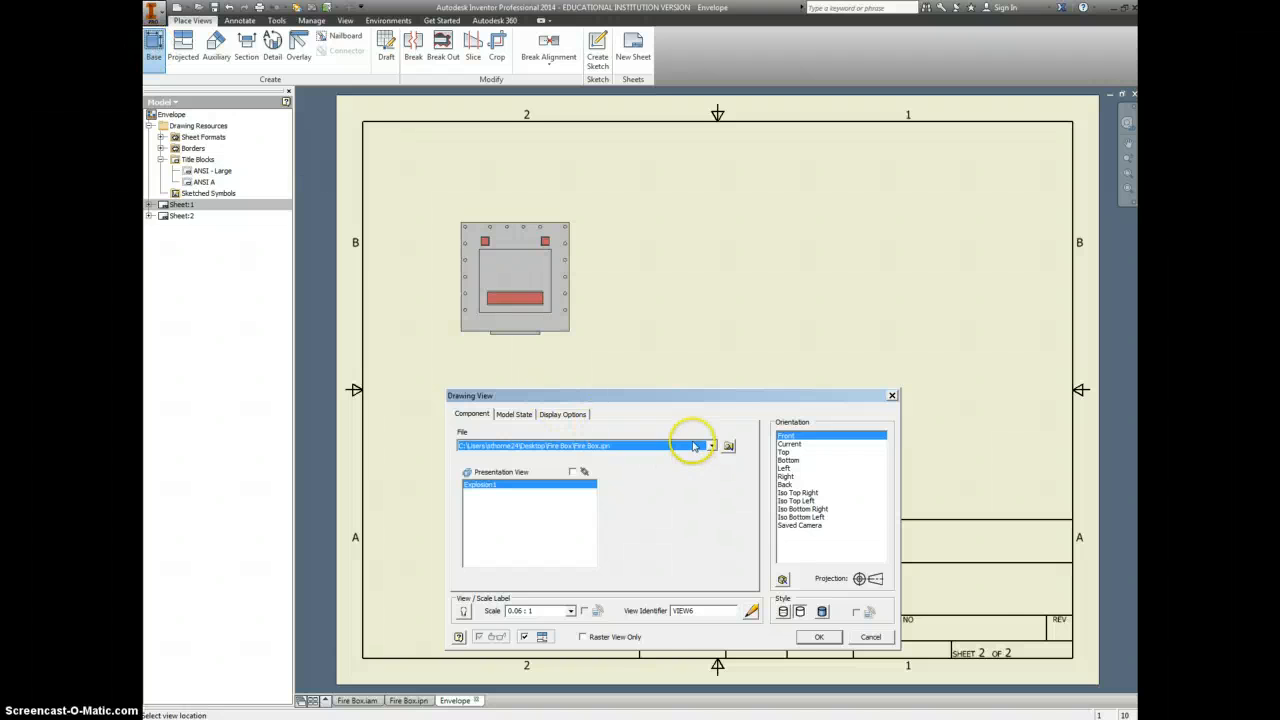
pyautogui.click(728, 446)
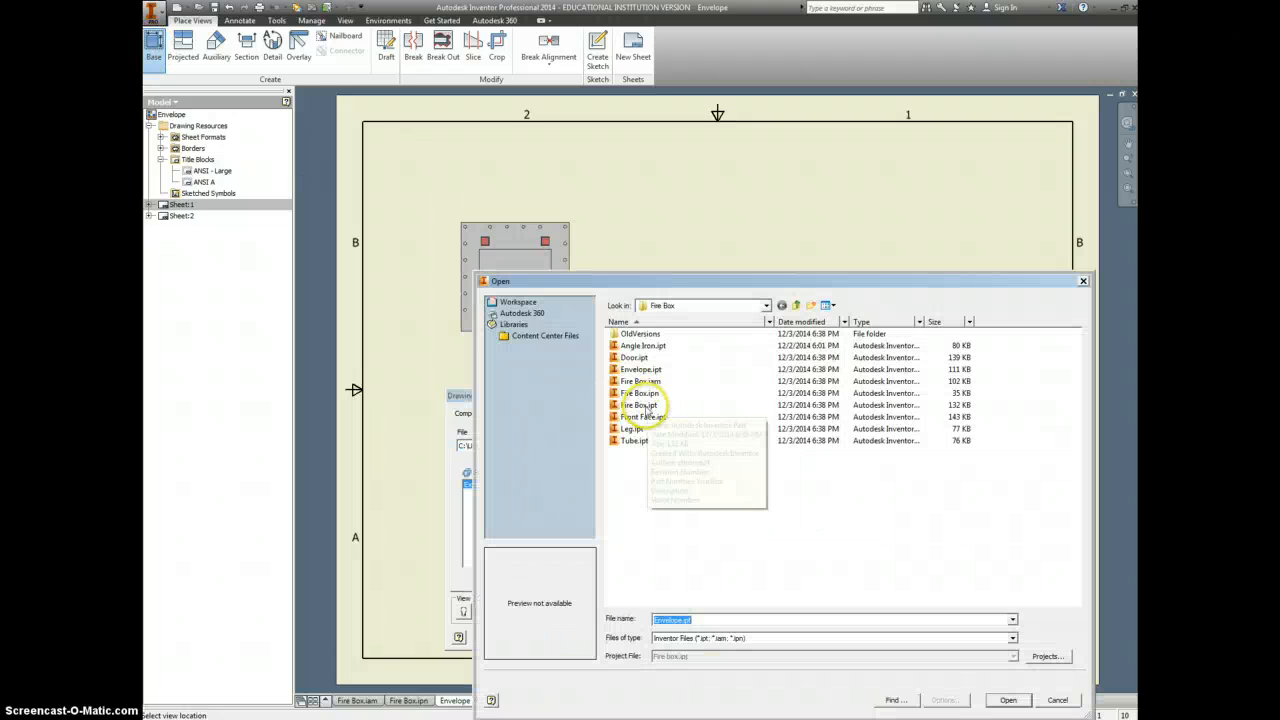
pyautogui.click(640, 396)
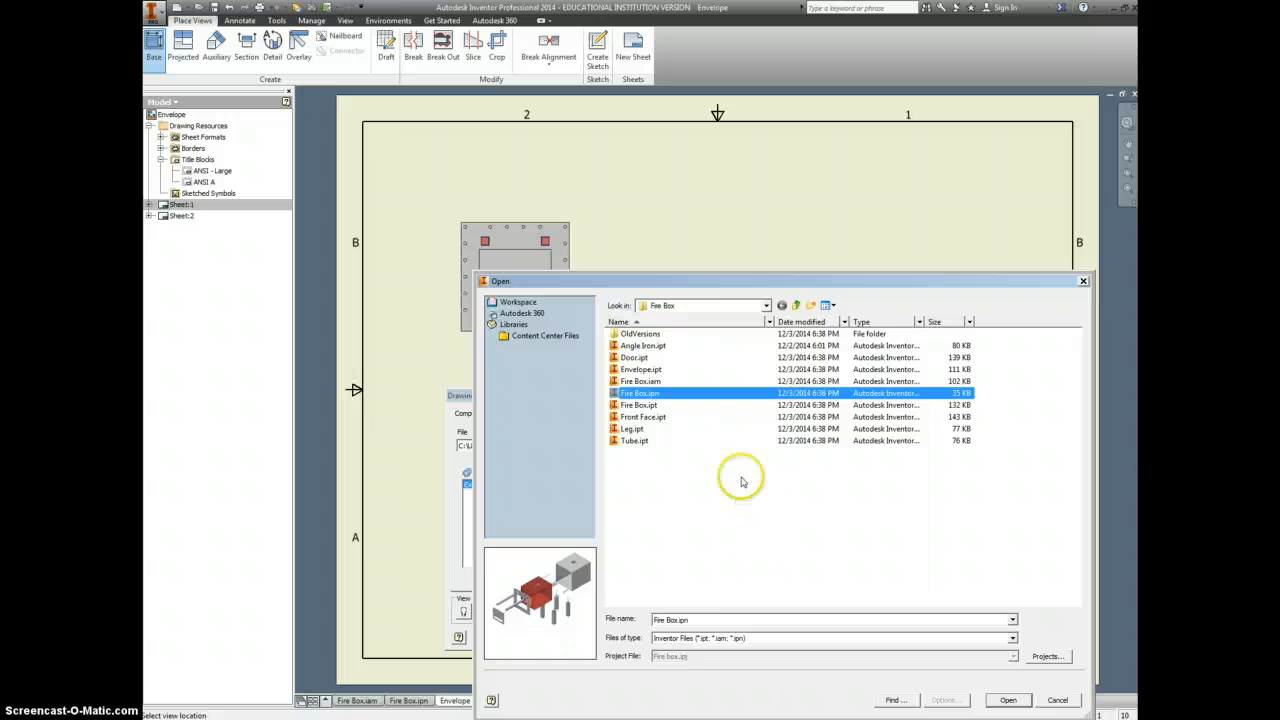
pyautogui.click(636, 383)
pyautogui.click(638, 369)
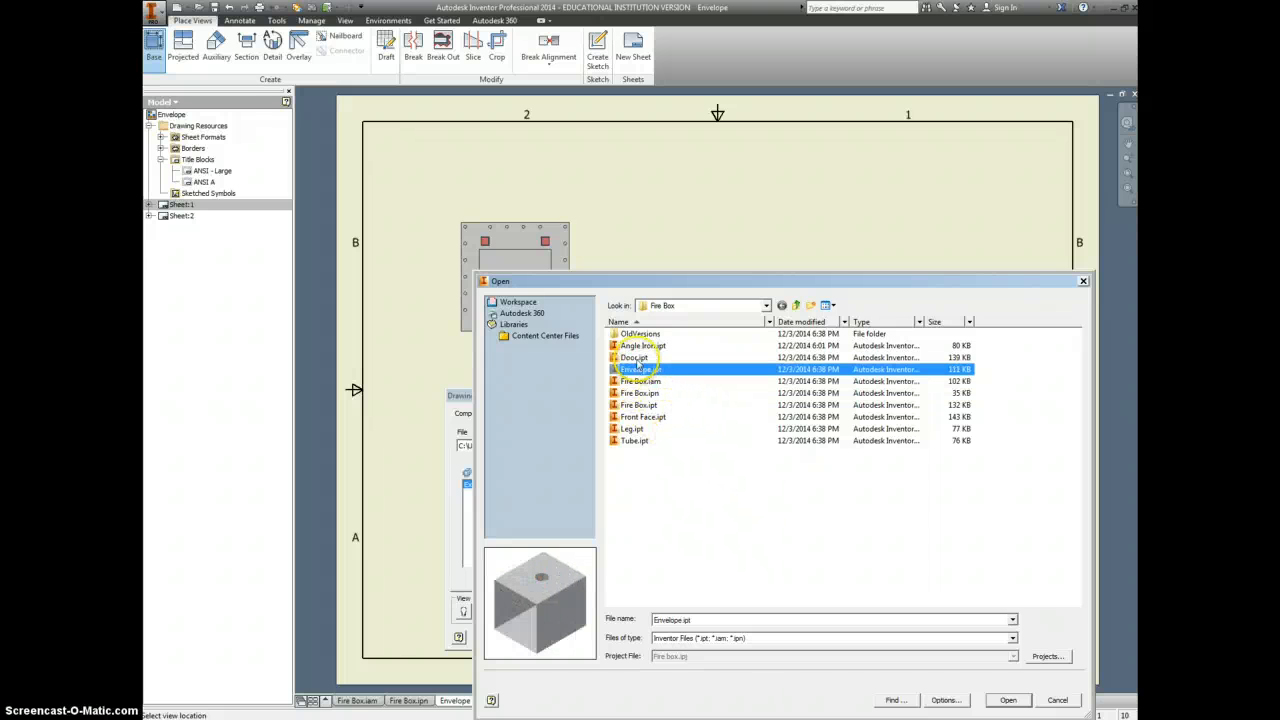
pyautogui.click(637, 405)
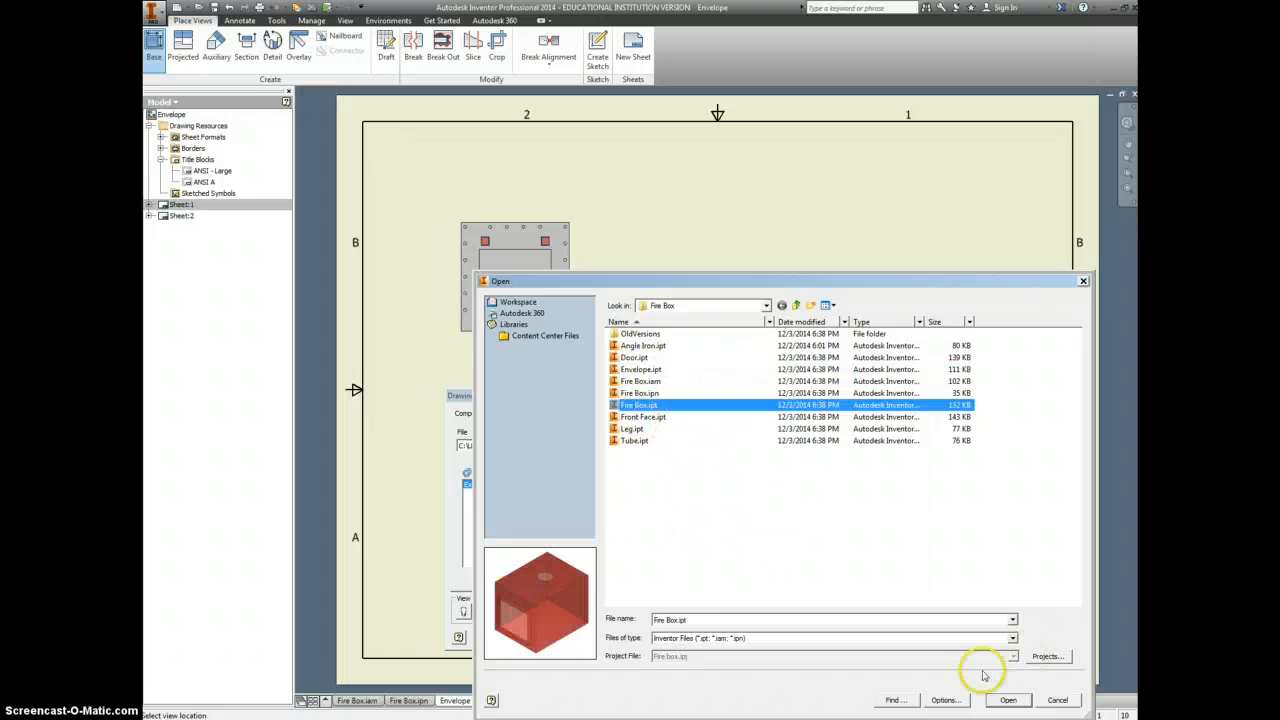
pyautogui.click(1007, 701)
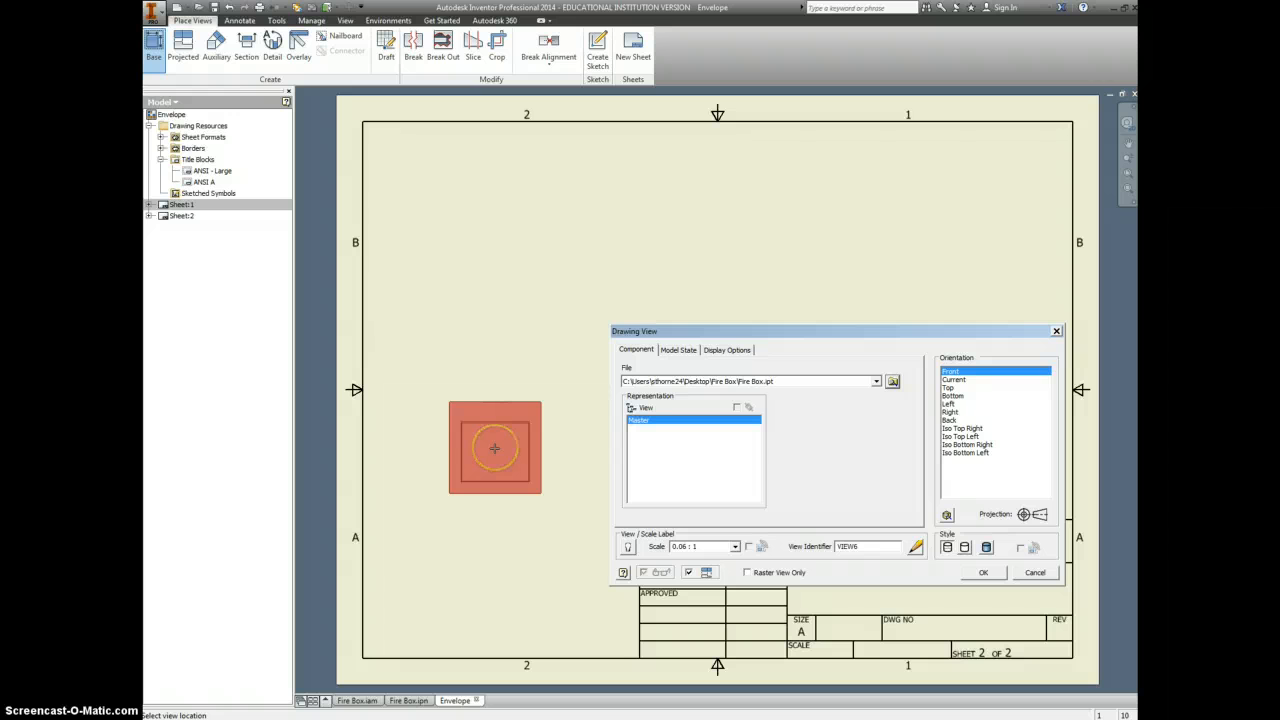
pyautogui.click(494, 449)
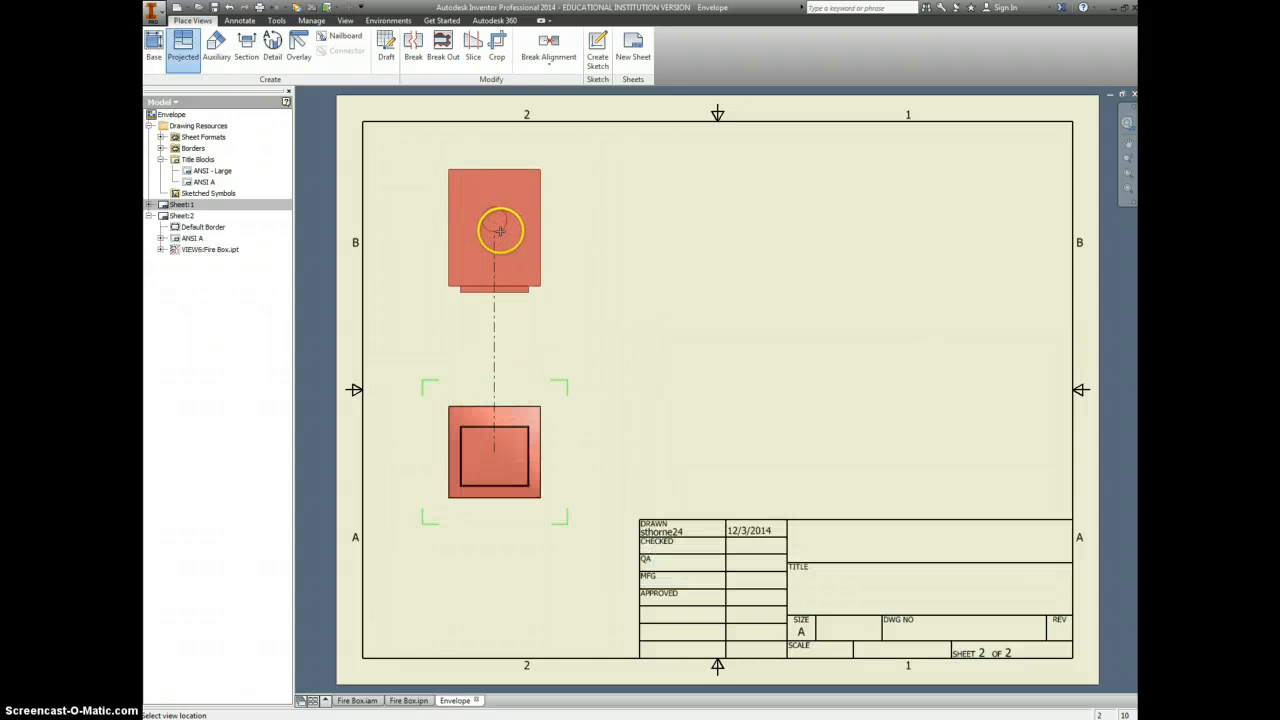
# Project a top view, a right side view and an isometric view from the Fire Box's front view.
pyautogui.click(505, 231)
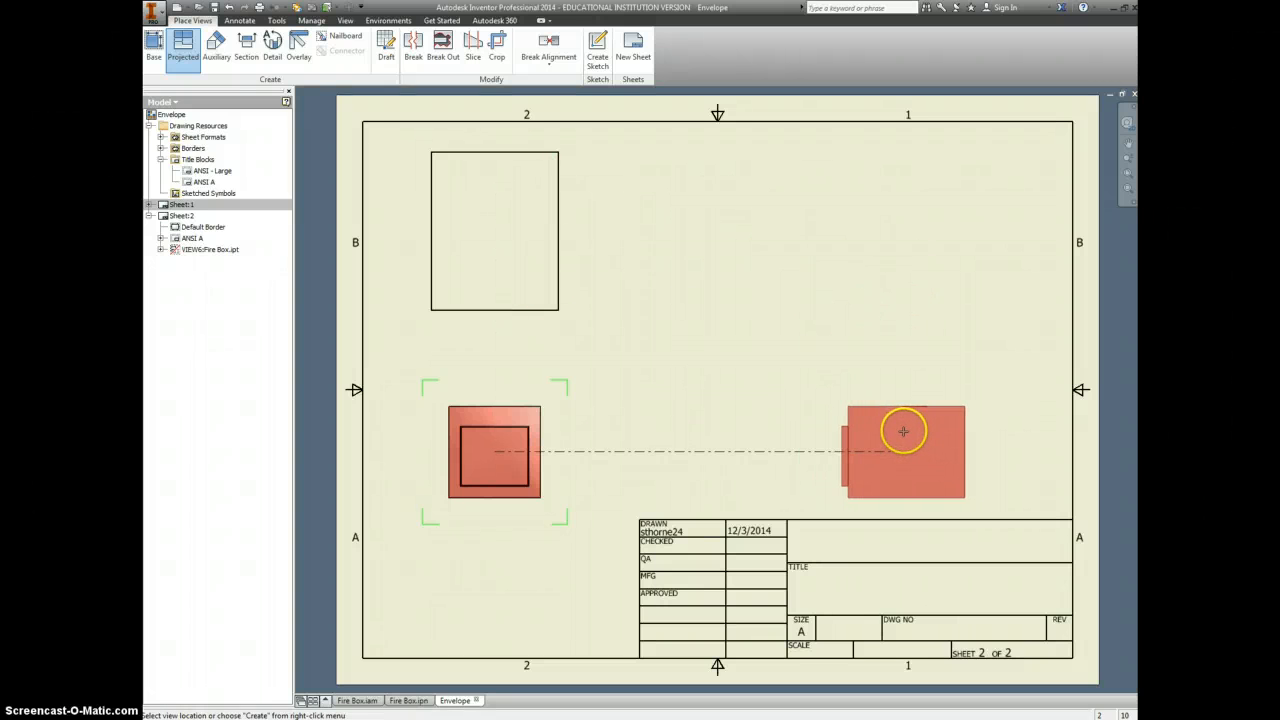
pyautogui.click(757, 435)
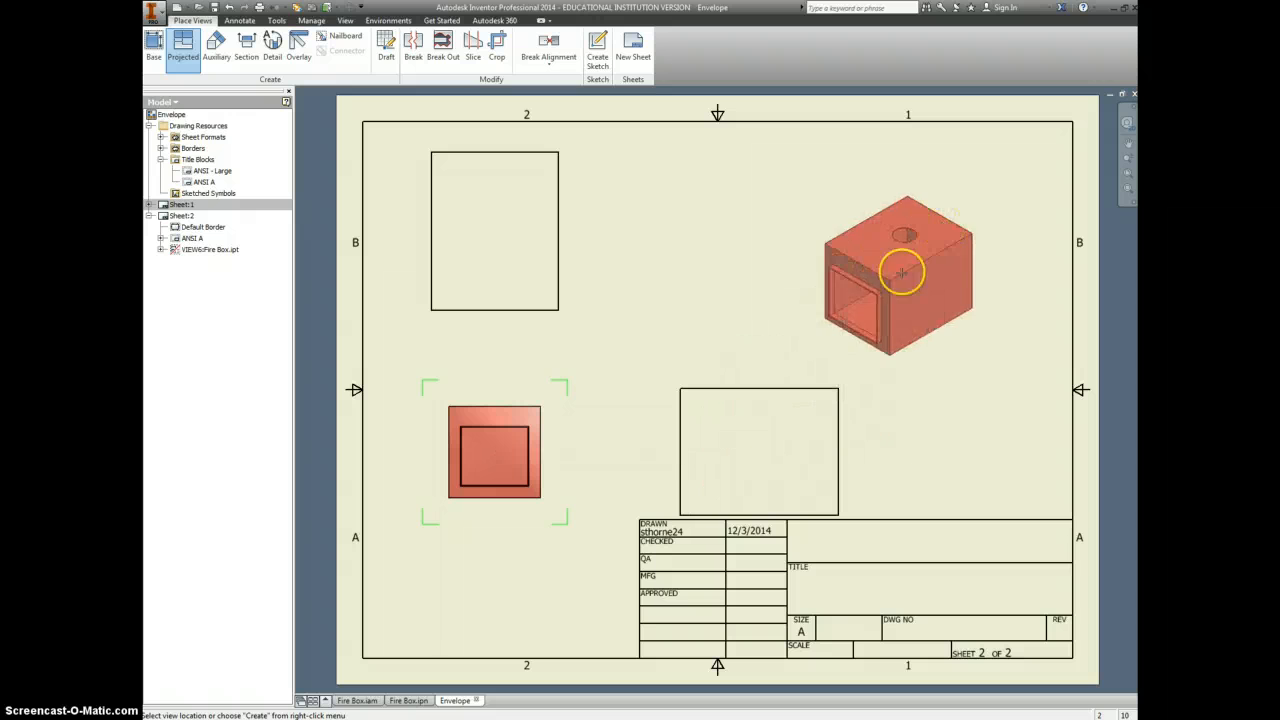
pyautogui.click(946, 250)
pyautogui.rightClick(946, 250)
pyautogui.click(935, 268)
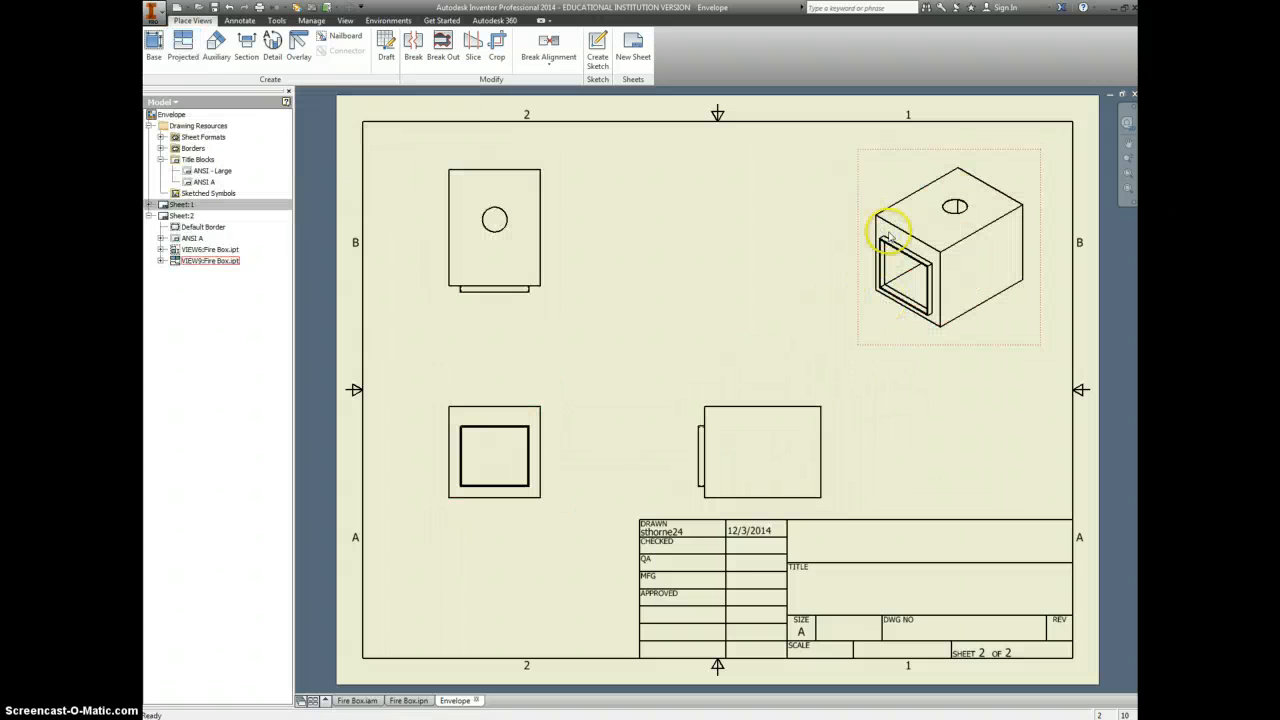
pyautogui.click(928, 262)
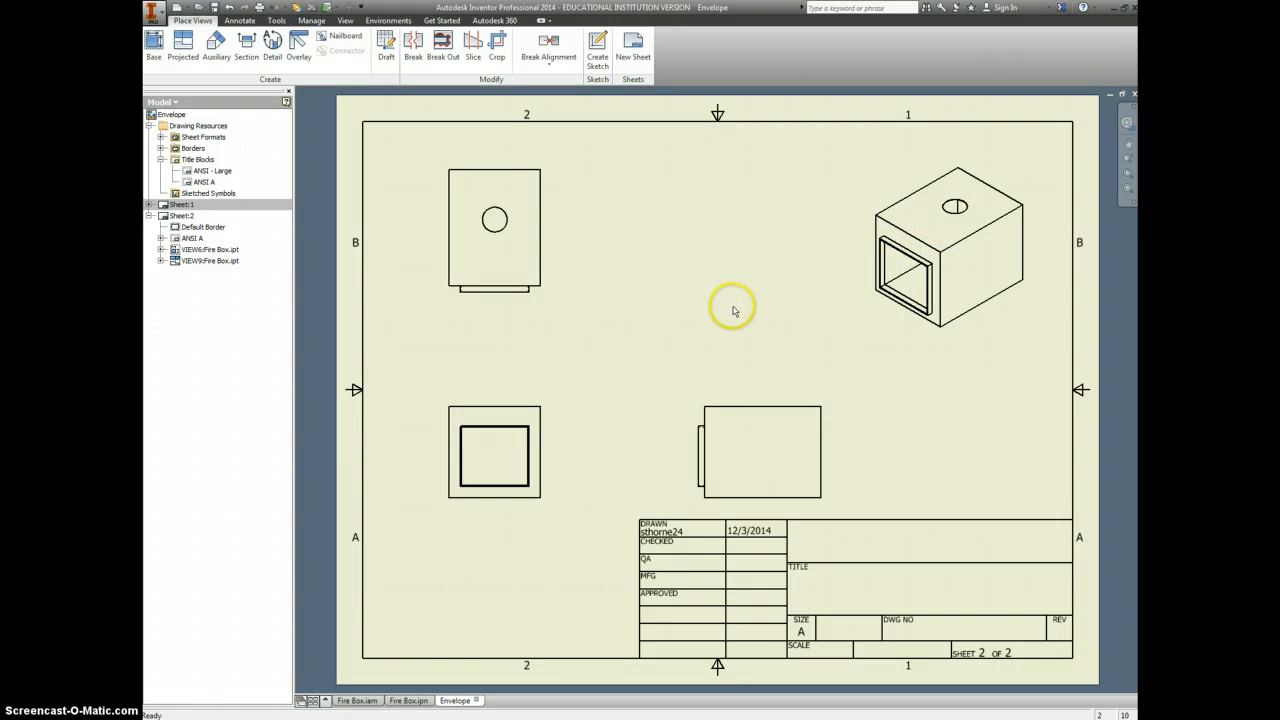
# Switch to the Fire Box.iam assembly, edit the Fire Box part in place and start a sketch on its front face.
pyautogui.click(356, 700)
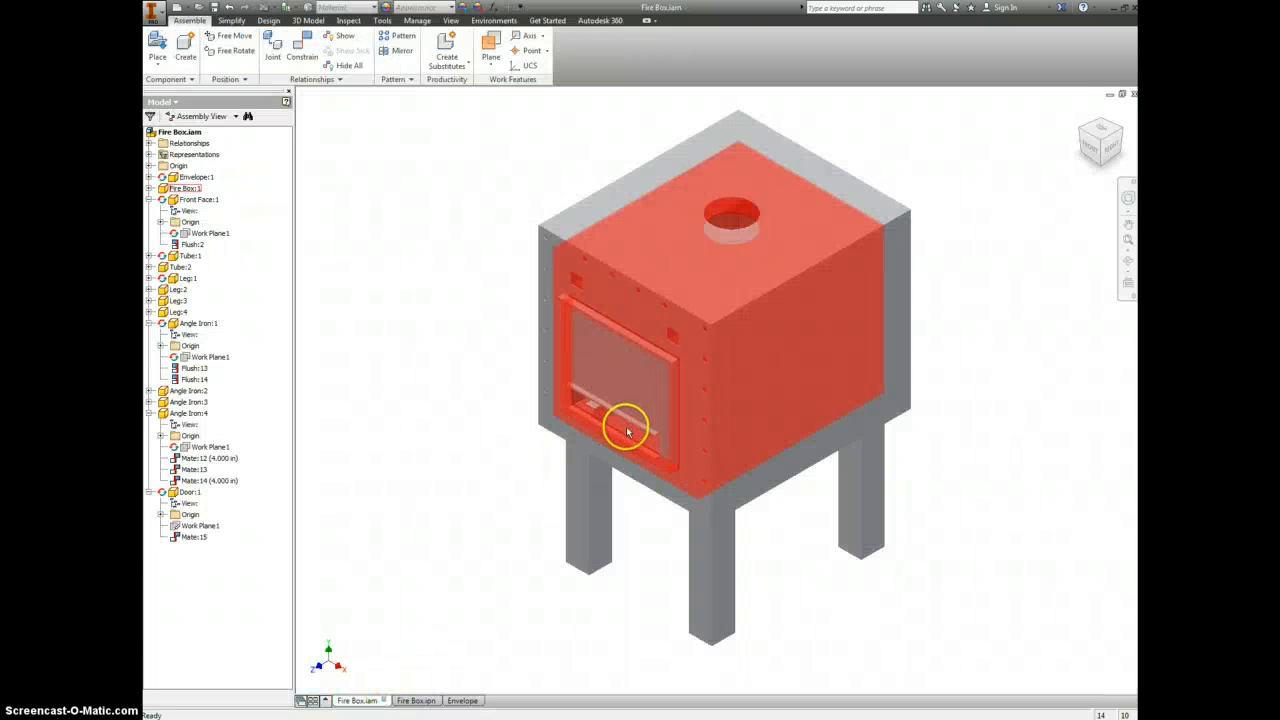
pyautogui.doubleClick(627, 432)
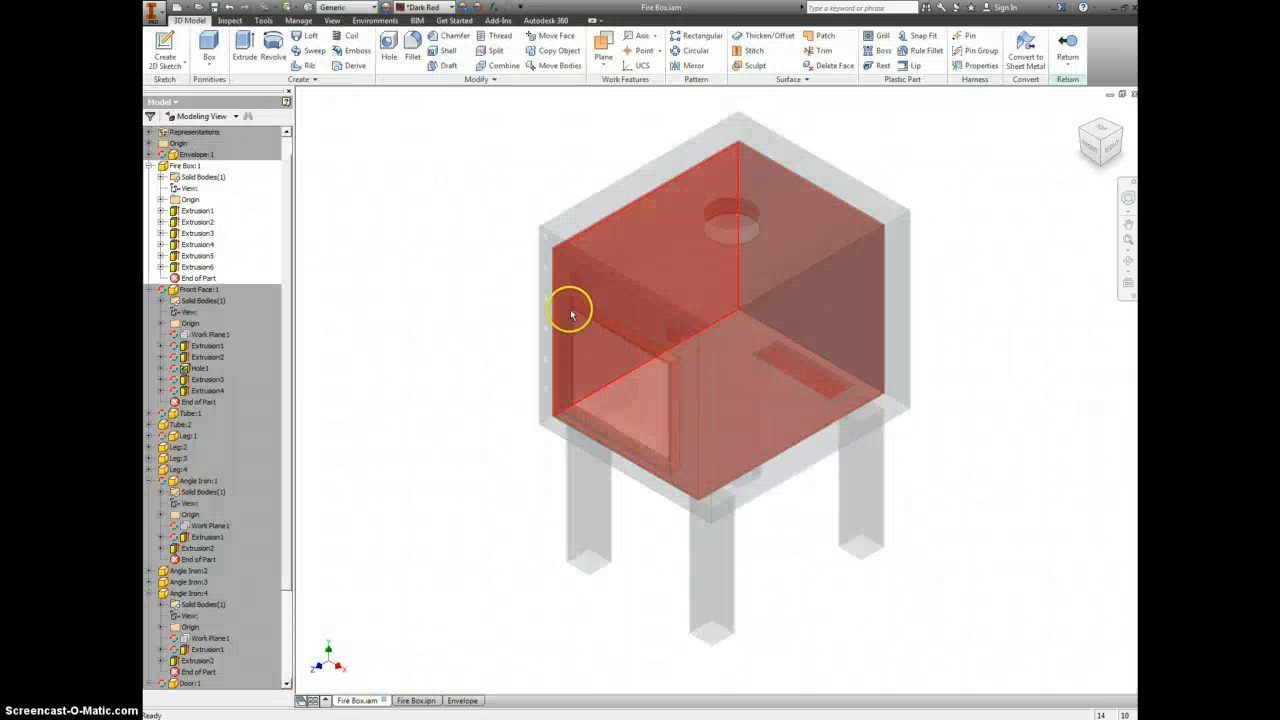
pyautogui.scroll(-5, 573, 286)
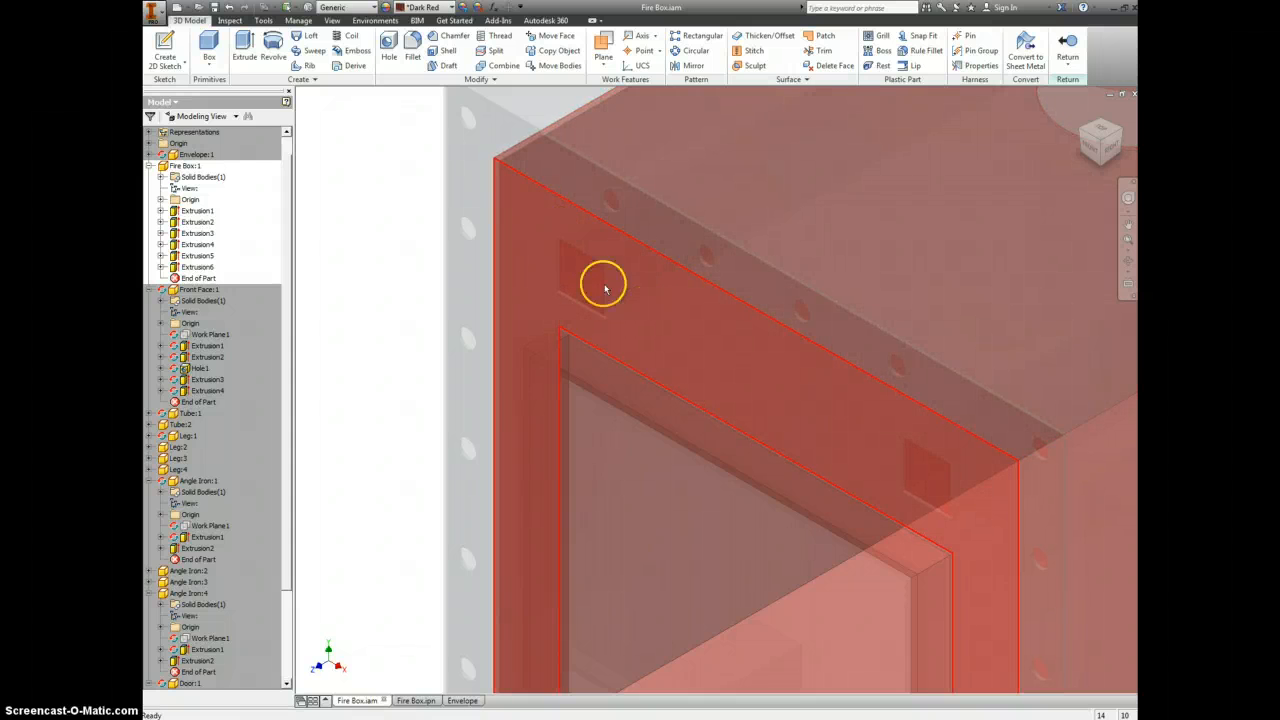
pyautogui.rightClick(684, 295)
pyautogui.click(688, 333)
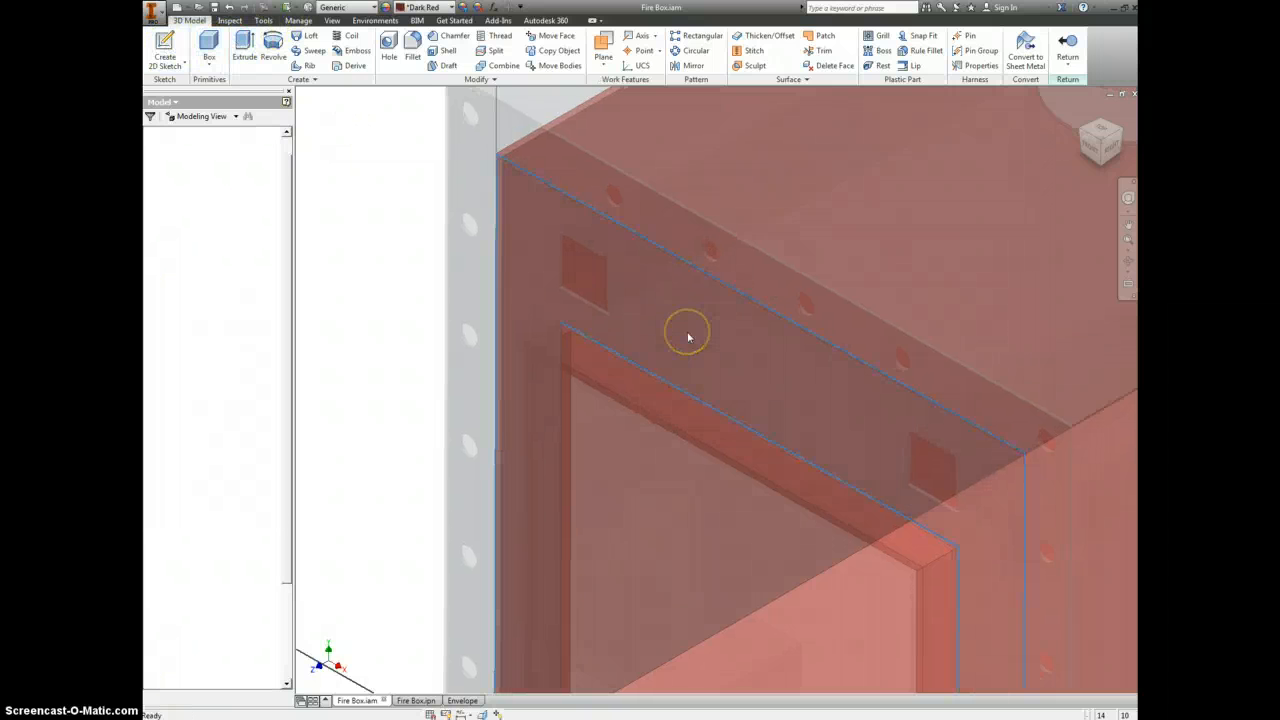
pyautogui.scroll(5, 552, 243)
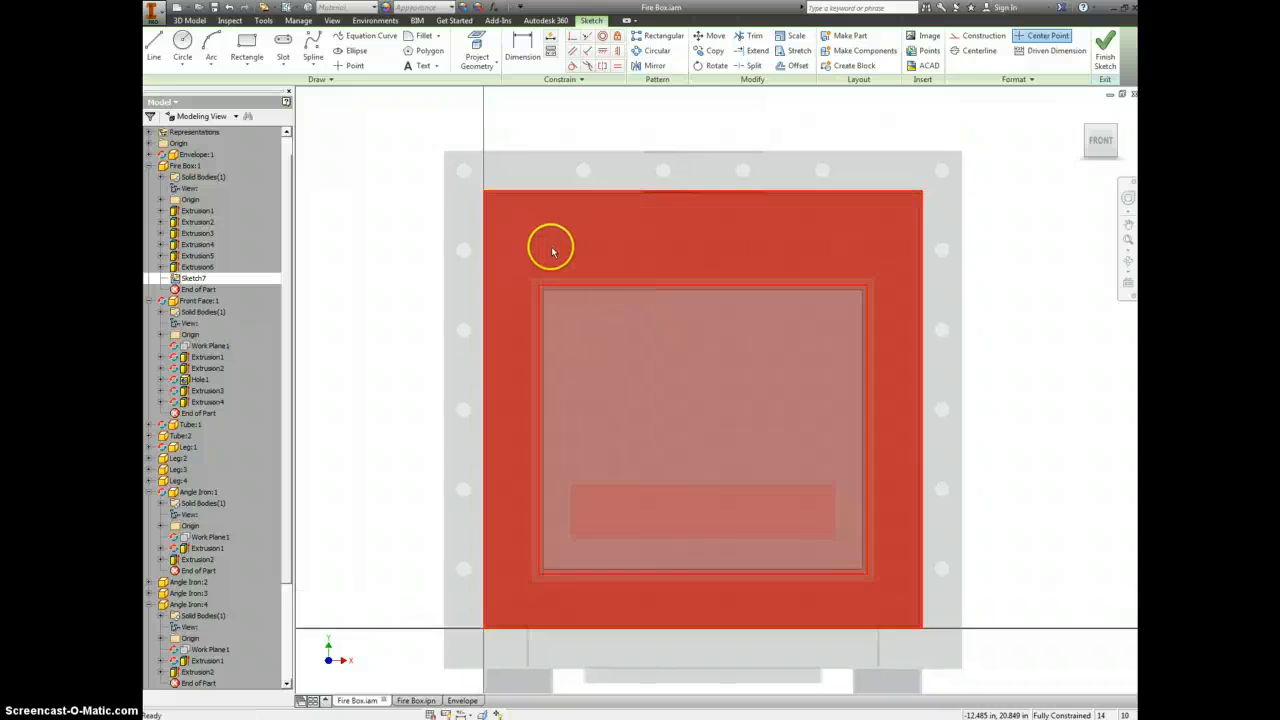
# Project the Front Face plate's outline, bolt holes and two square openings into the sketch.
pyautogui.click(477, 40)
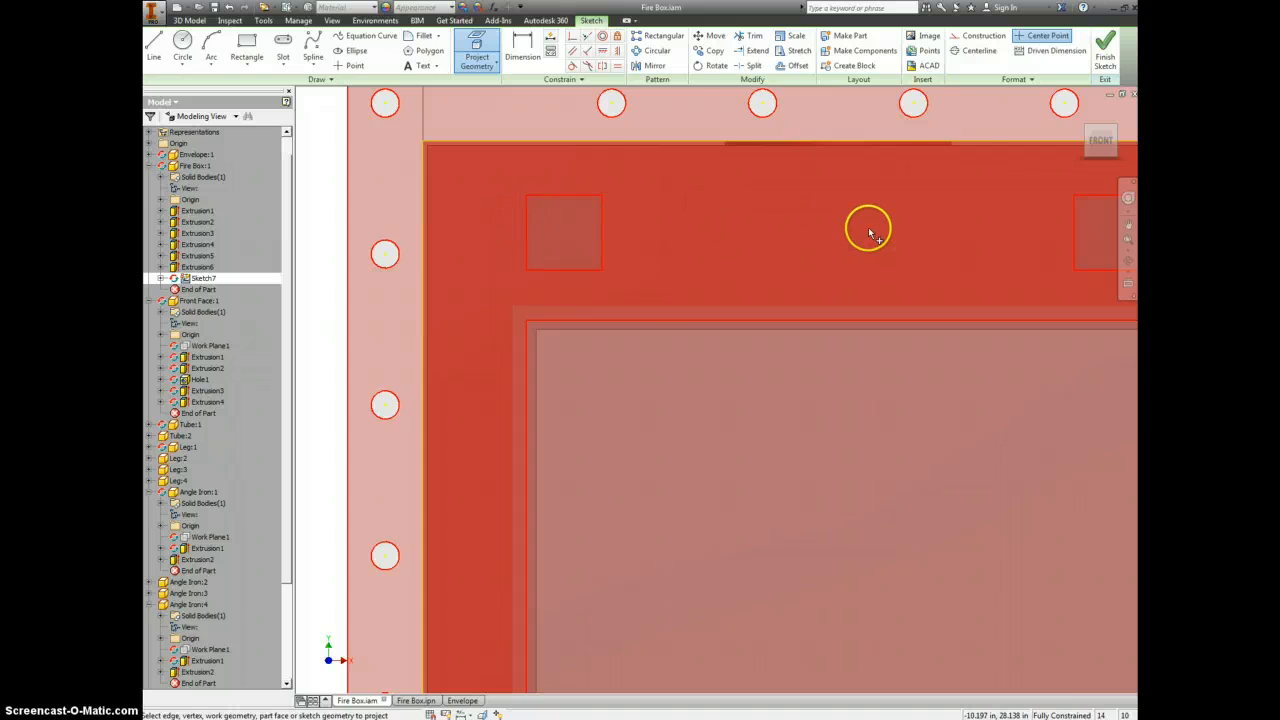
pyautogui.scroll(-3, 866, 226)
pyautogui.click(821, 226)
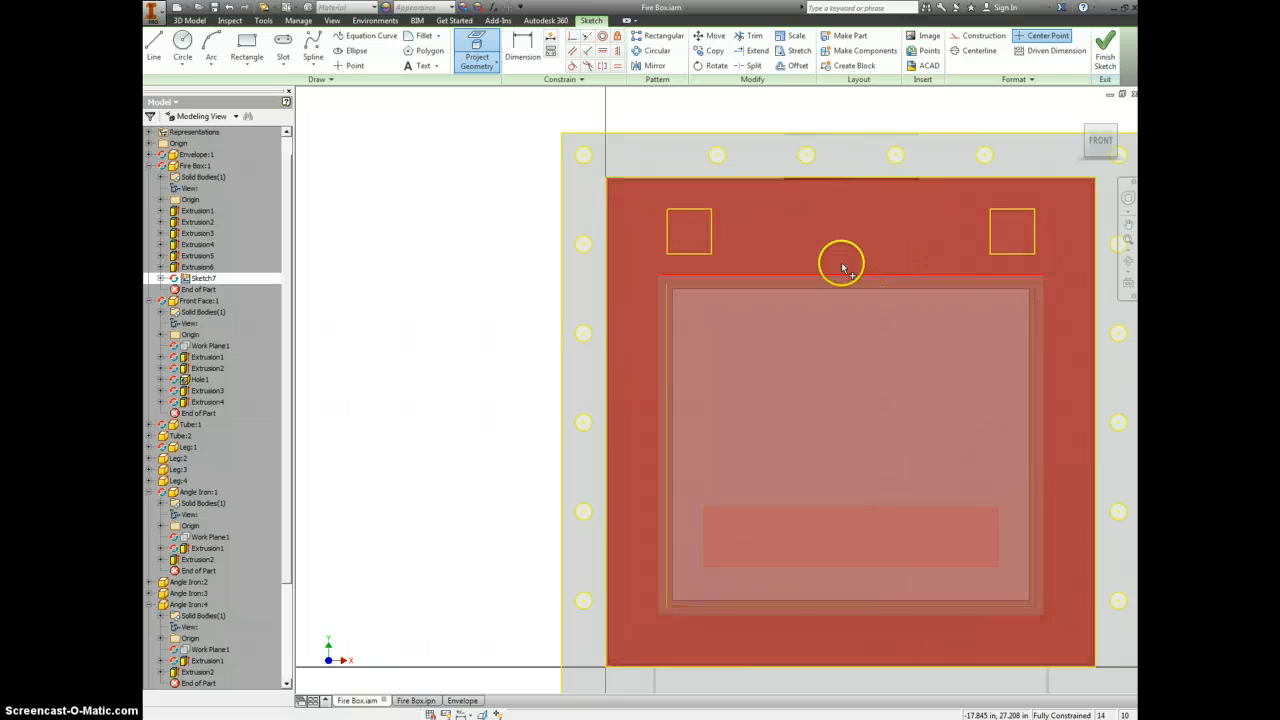
# Extrude the two projected squares as a 0.12 in cut into the Fire Box's front wall.
pyautogui.press('F6')
pyautogui.press('e')
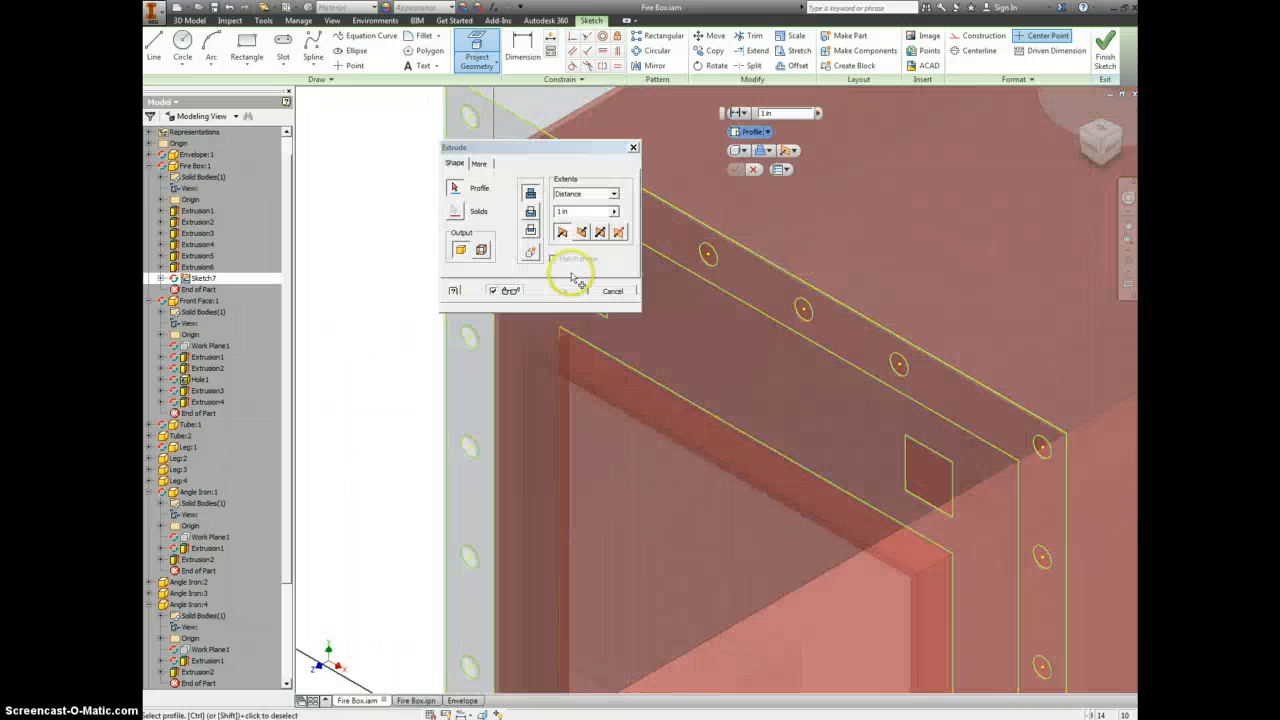
pyautogui.moveTo(729, 341); pyautogui.dragTo(790, 341, button='middle')
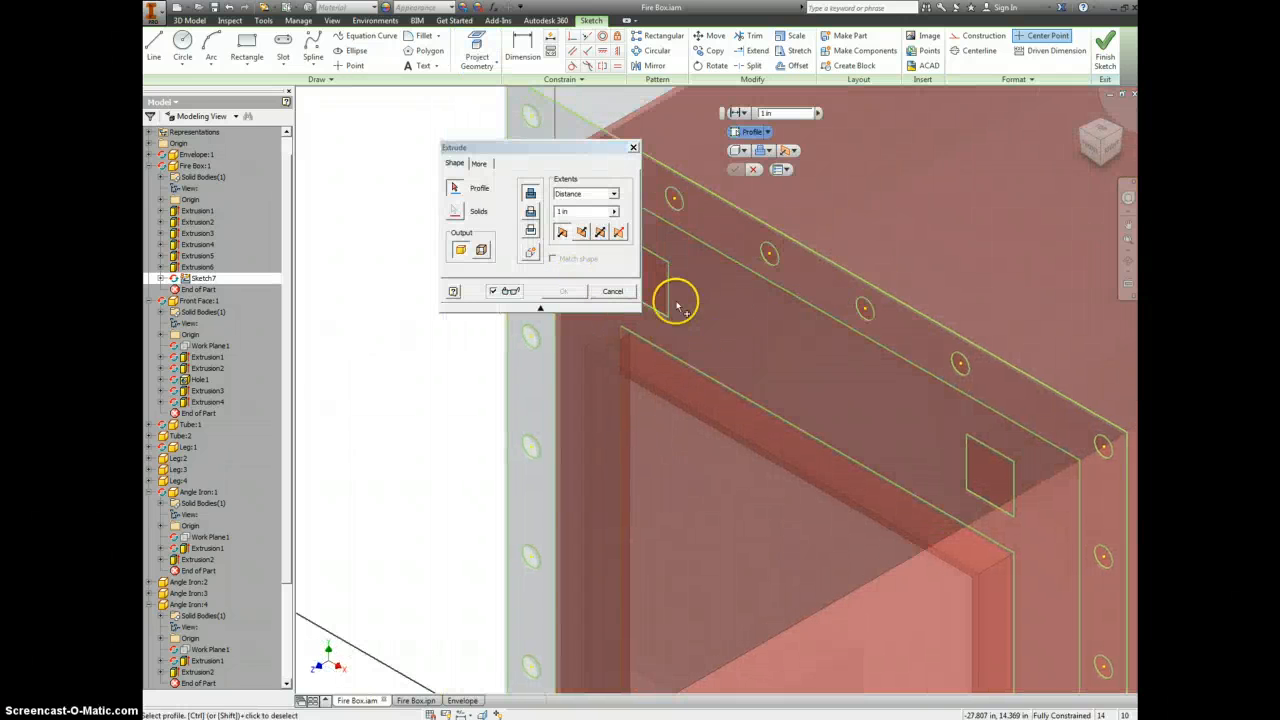
pyautogui.click(655, 288)
pyautogui.click(995, 495)
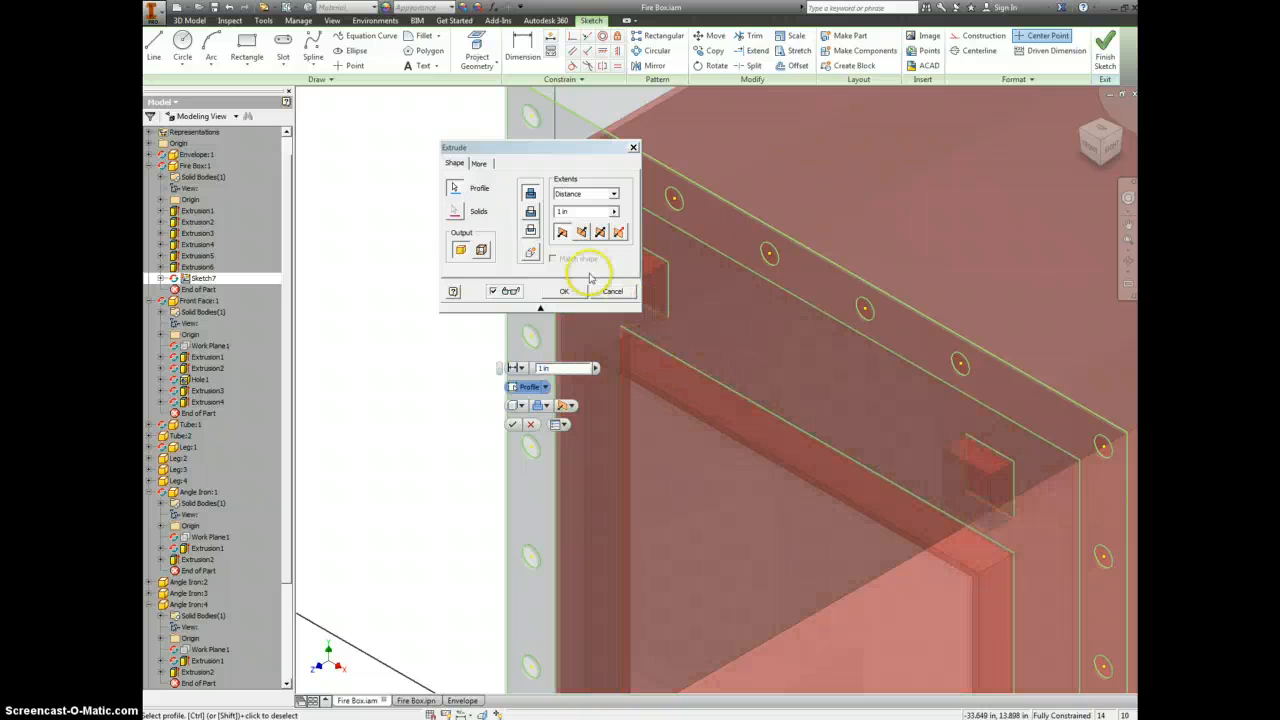
pyautogui.click(531, 213)
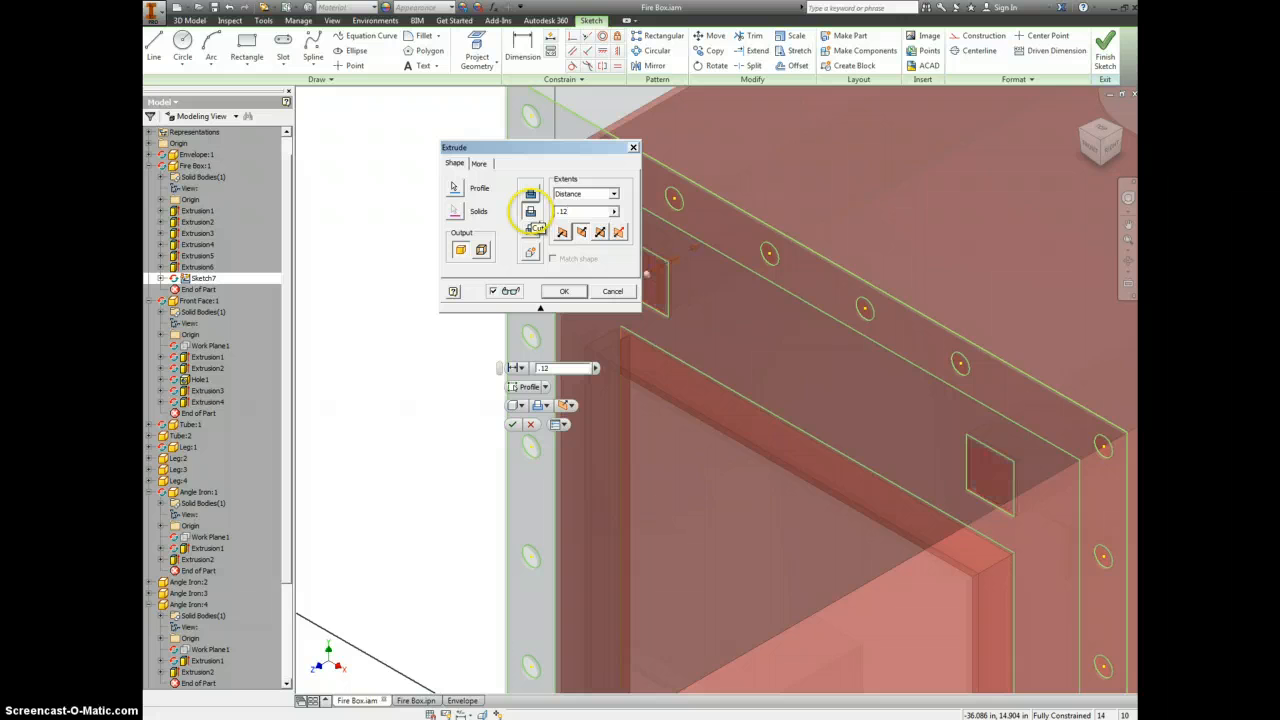
pyautogui.click(564, 292)
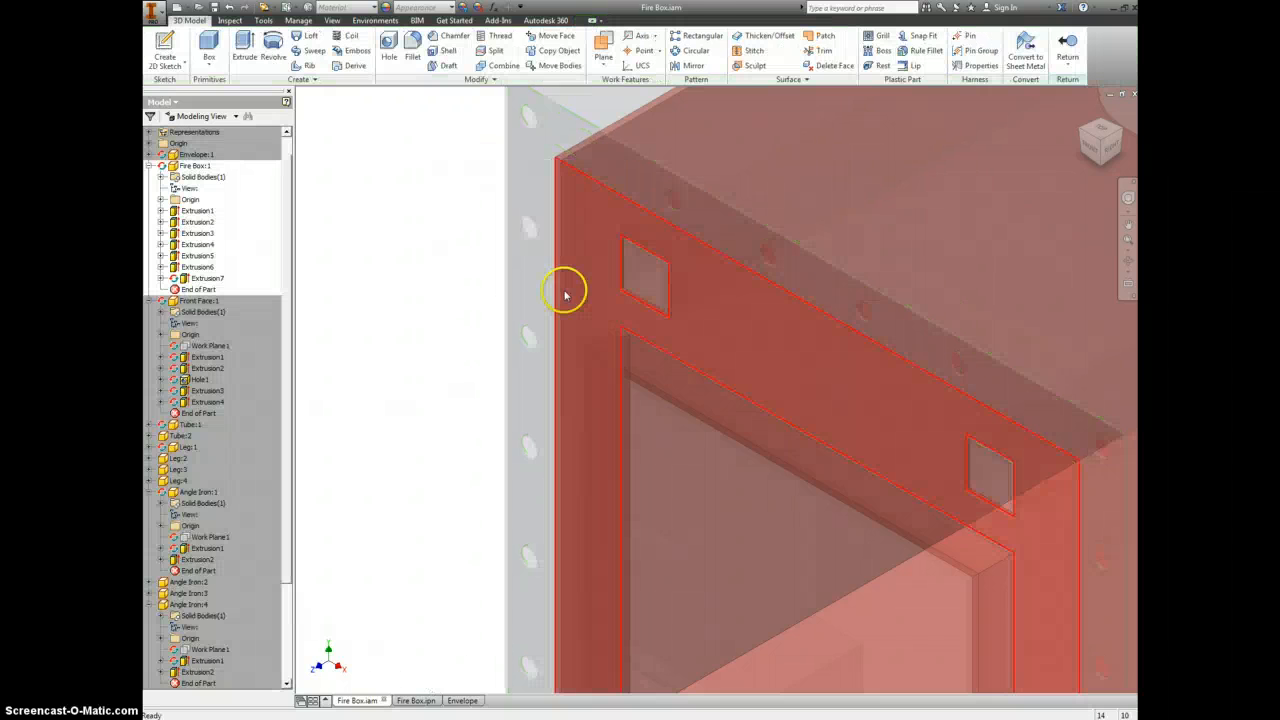
# Finish editing the part, return to the assembly and save Fire Box.iam together with Fire Box.ipt.
pyautogui.click(1068, 42)
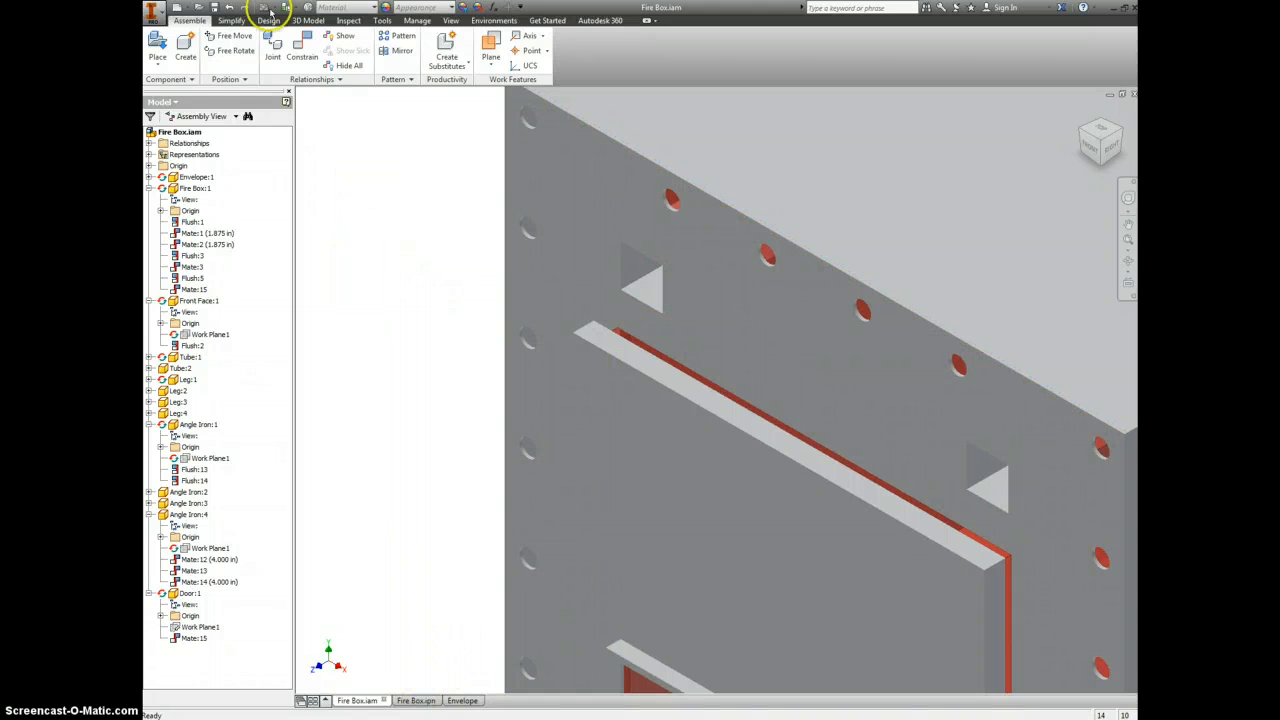
pyautogui.click(214, 9)
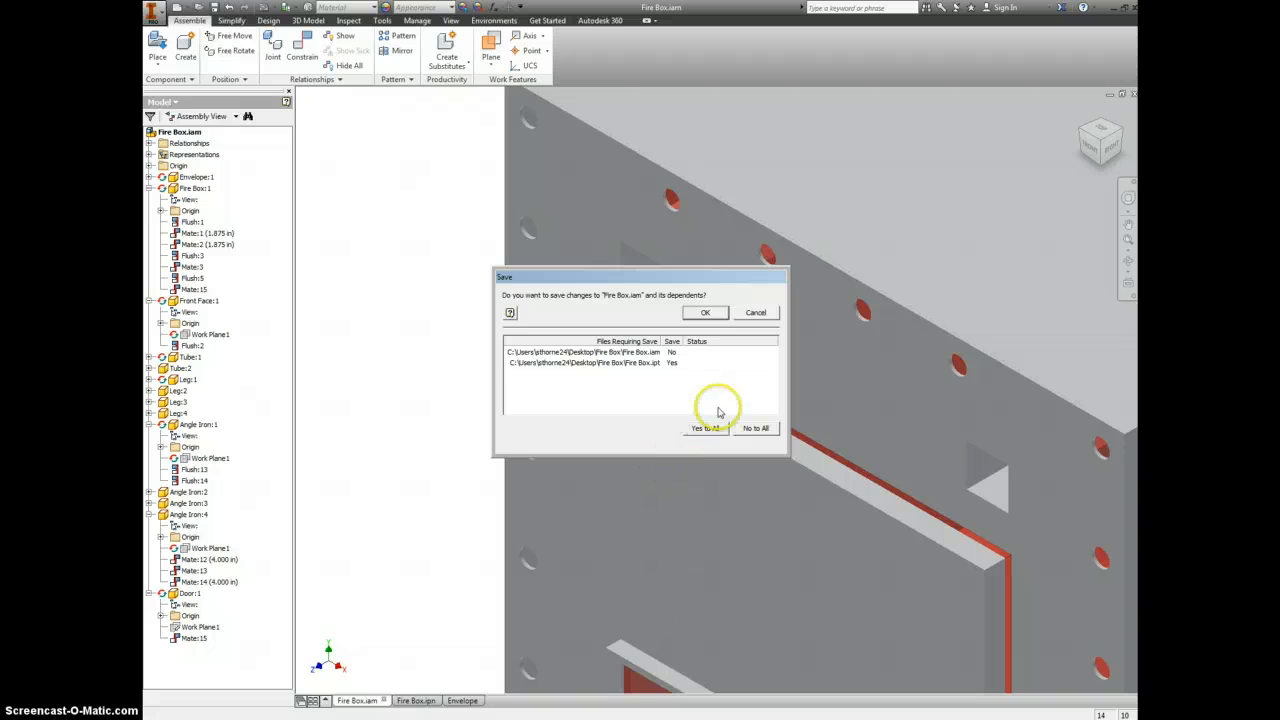
pyautogui.click(716, 428)
pyautogui.click(710, 314)
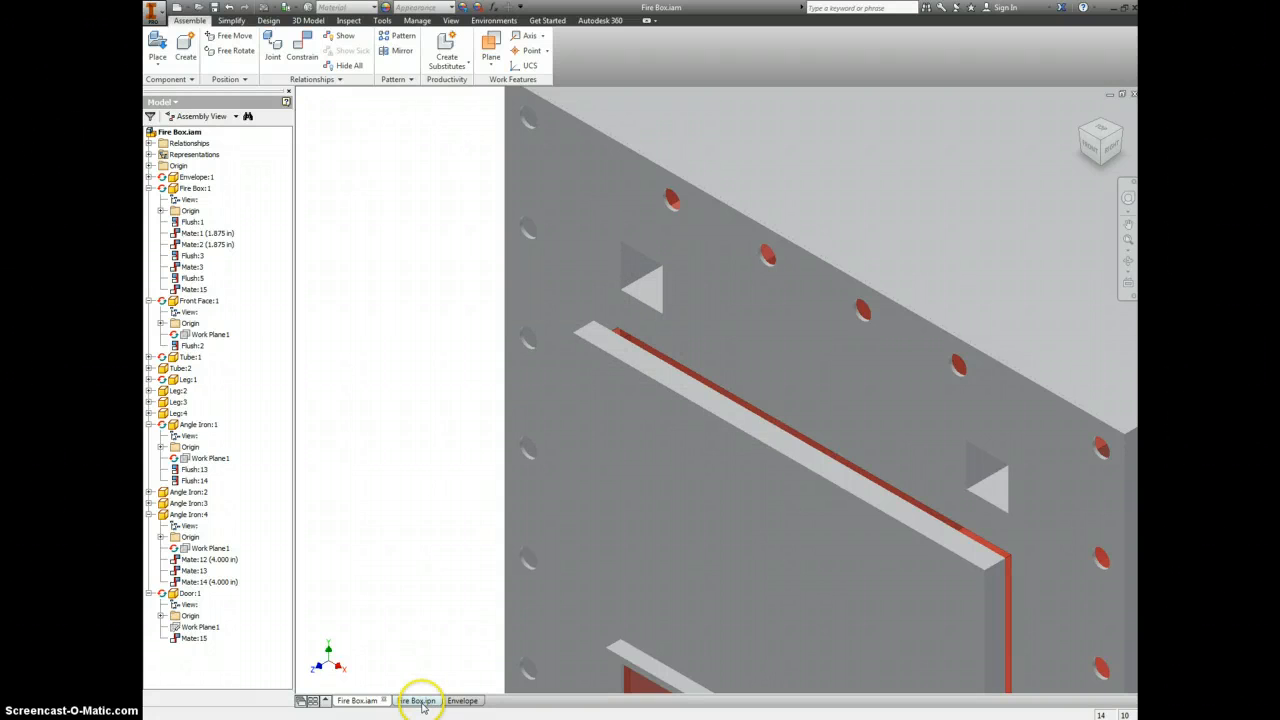
# Switch back to the Envelope drawing and add a center mark to the hole in the Fire Box's top view.
pyautogui.click(460, 700)
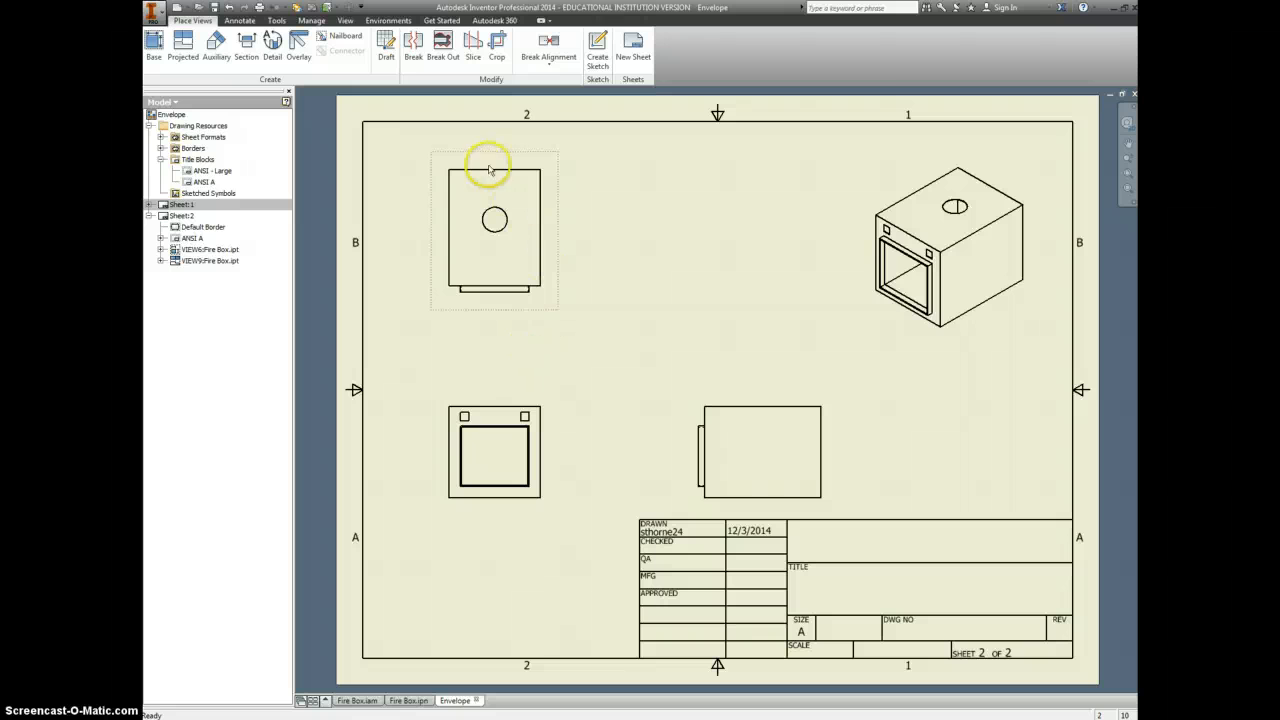
pyautogui.click(245, 21)
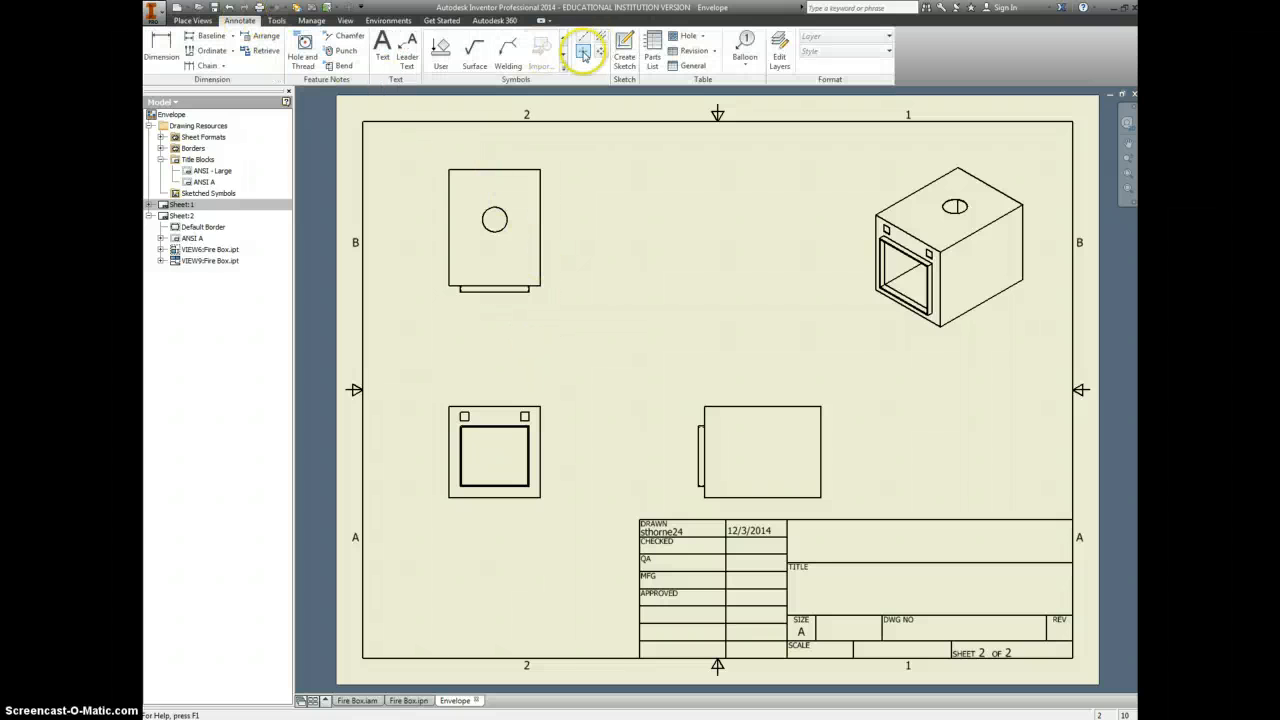
pyautogui.click(495, 212)
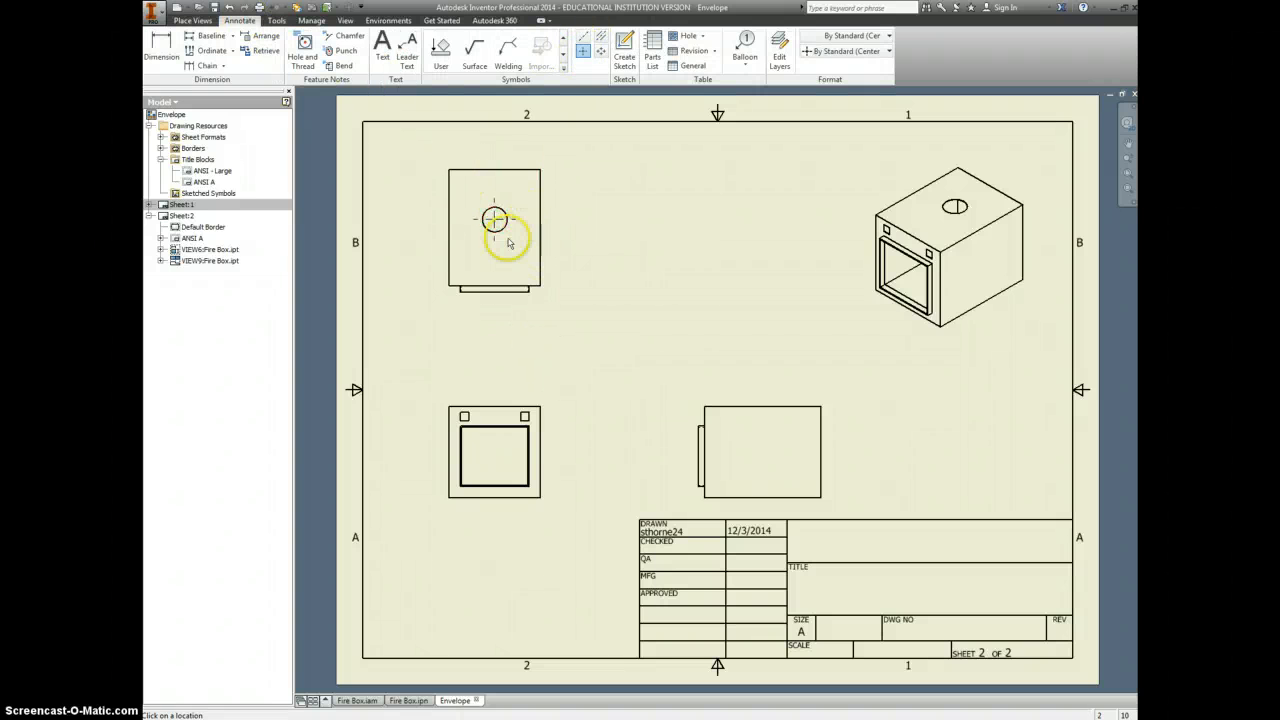
# Dimension the hole center's distance from the top view's upper edge and the full length of the view's right edge.
pyautogui.press('d')
pyautogui.click(494, 170)
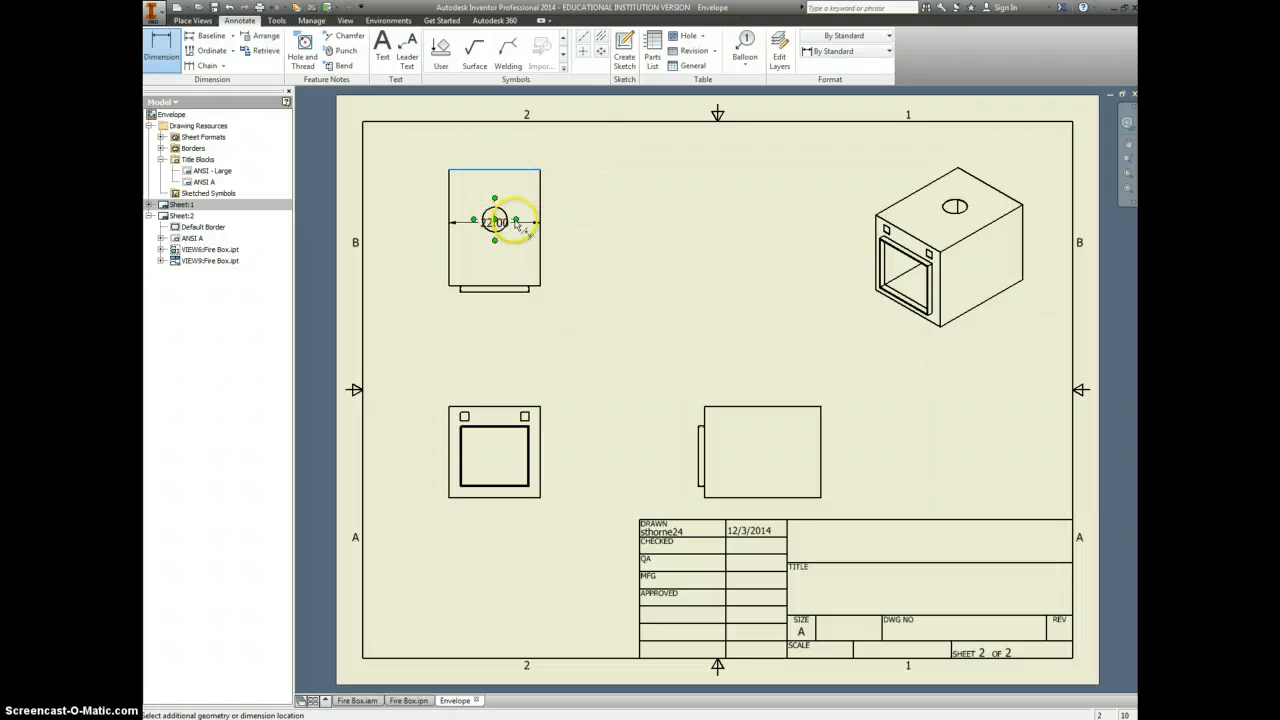
pyautogui.click(516, 224)
pyautogui.click(563, 198)
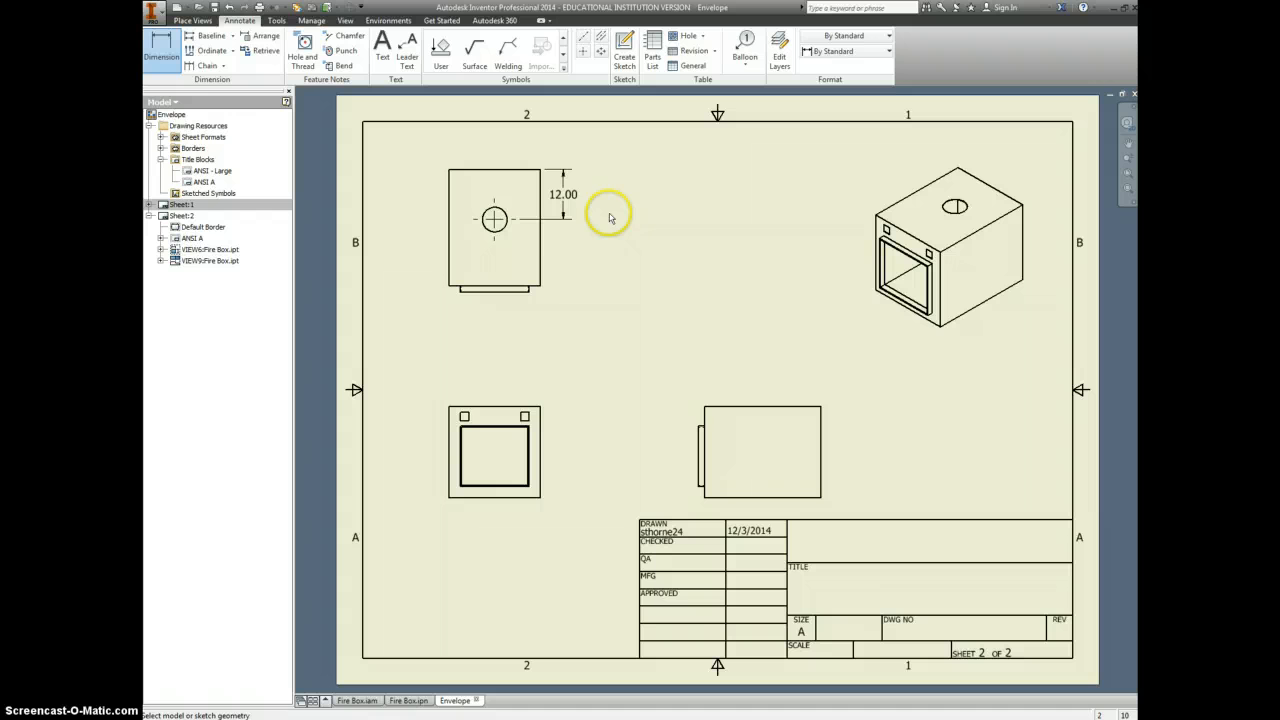
pyautogui.click(544, 244)
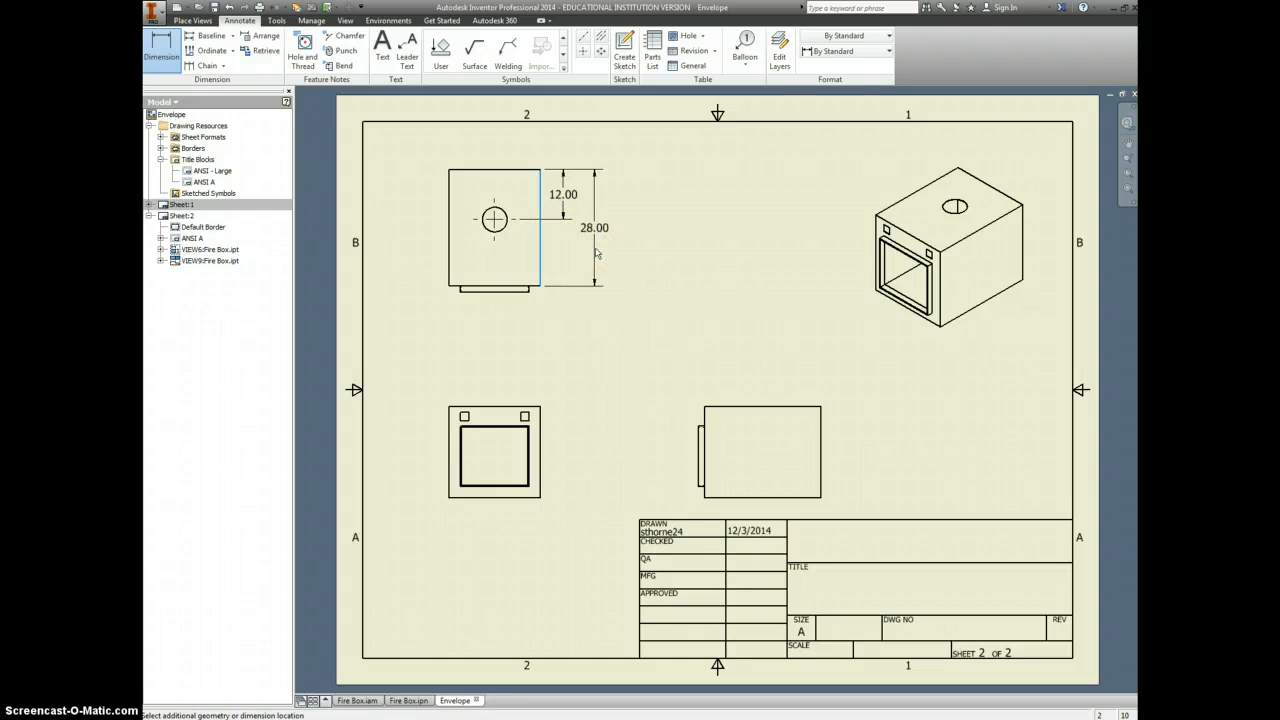
pyautogui.click(597, 253)
# Dimension the hole's diameter in the top view, with the text outside the view's lower-left corner.
pyautogui.click(492, 221)
pyautogui.click(449, 278)
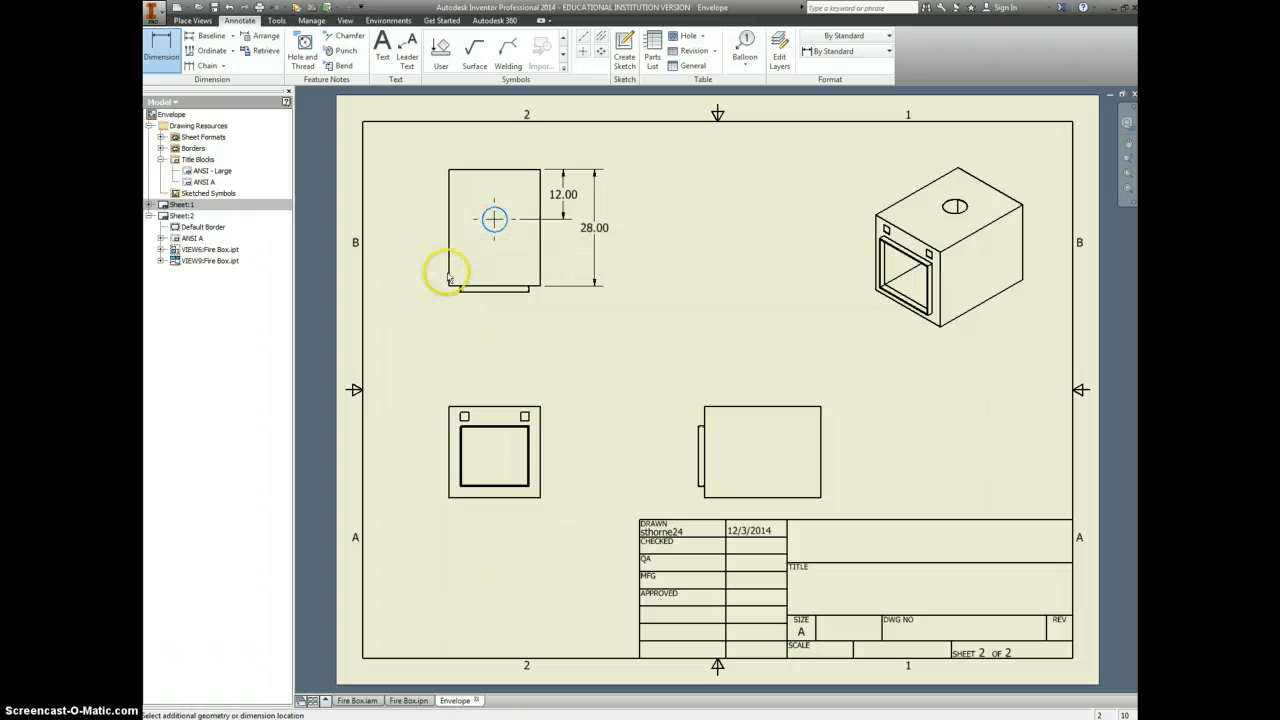
pyautogui.click(440, 283)
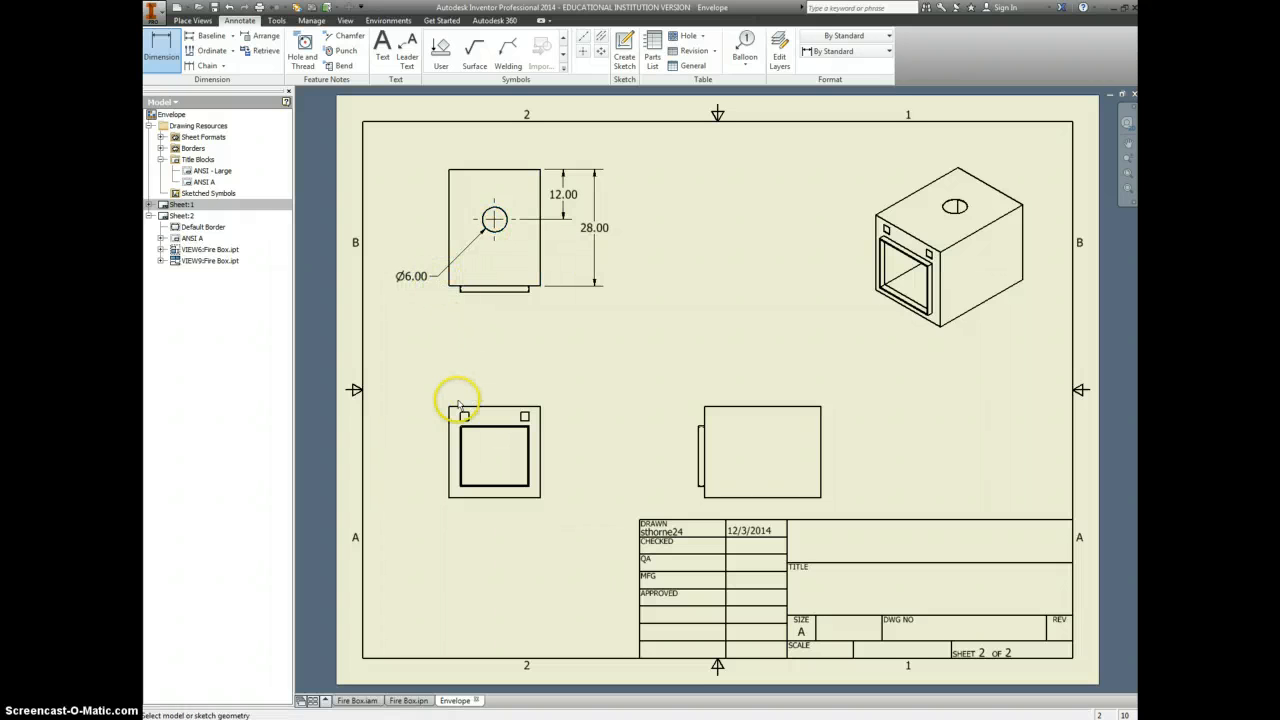
# Dimension the hole center's horizontal distance from the top view's right edge, placing the dimension below the view.
pyautogui.click(538, 268)
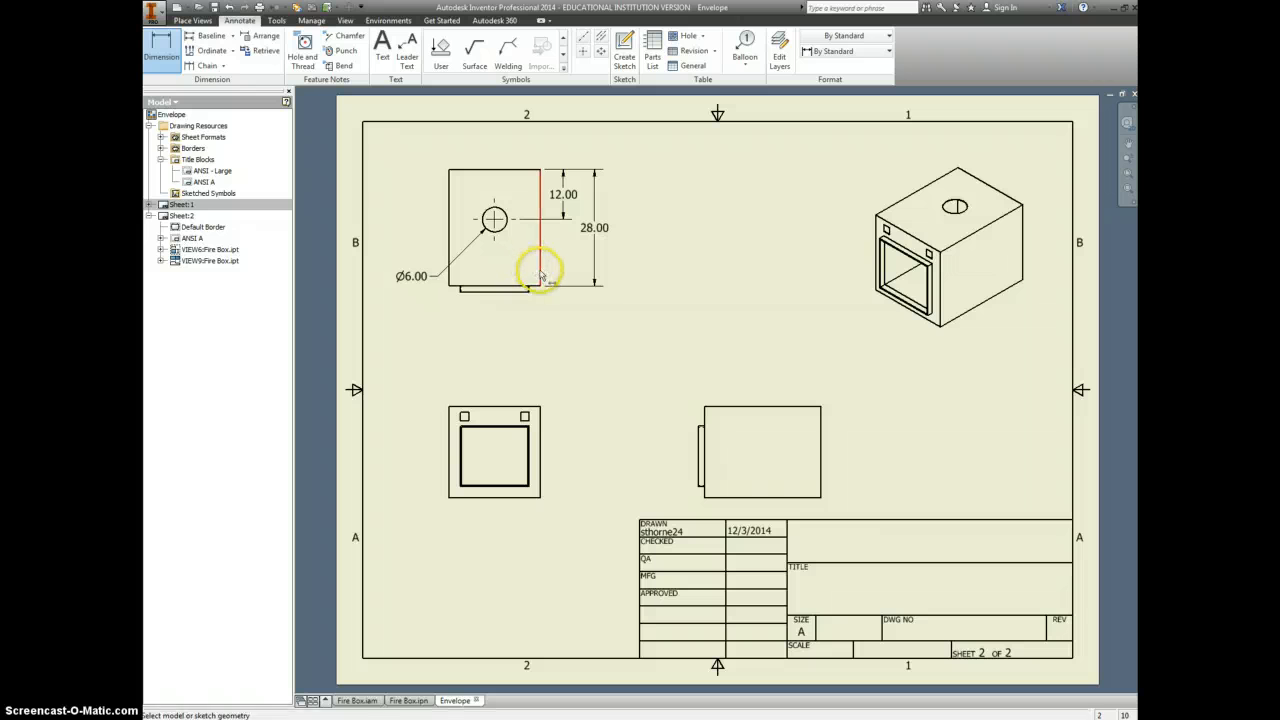
pyautogui.click(494, 220)
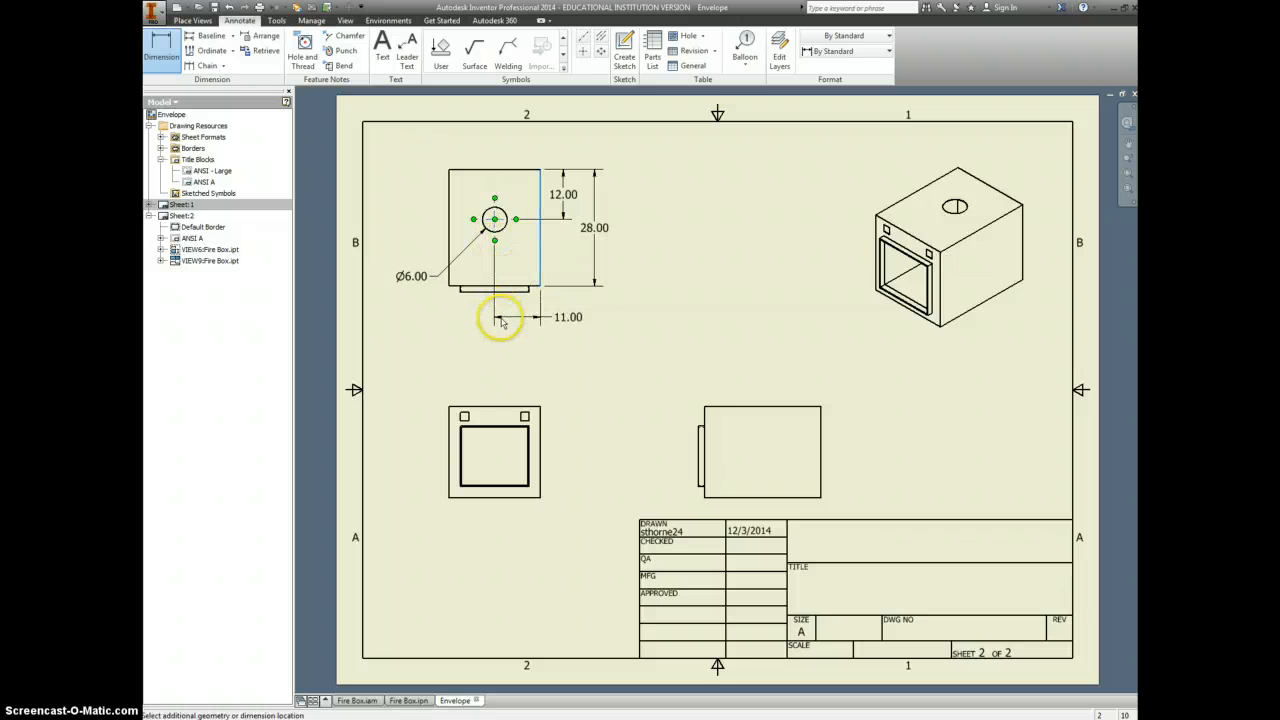
pyautogui.click(507, 322)
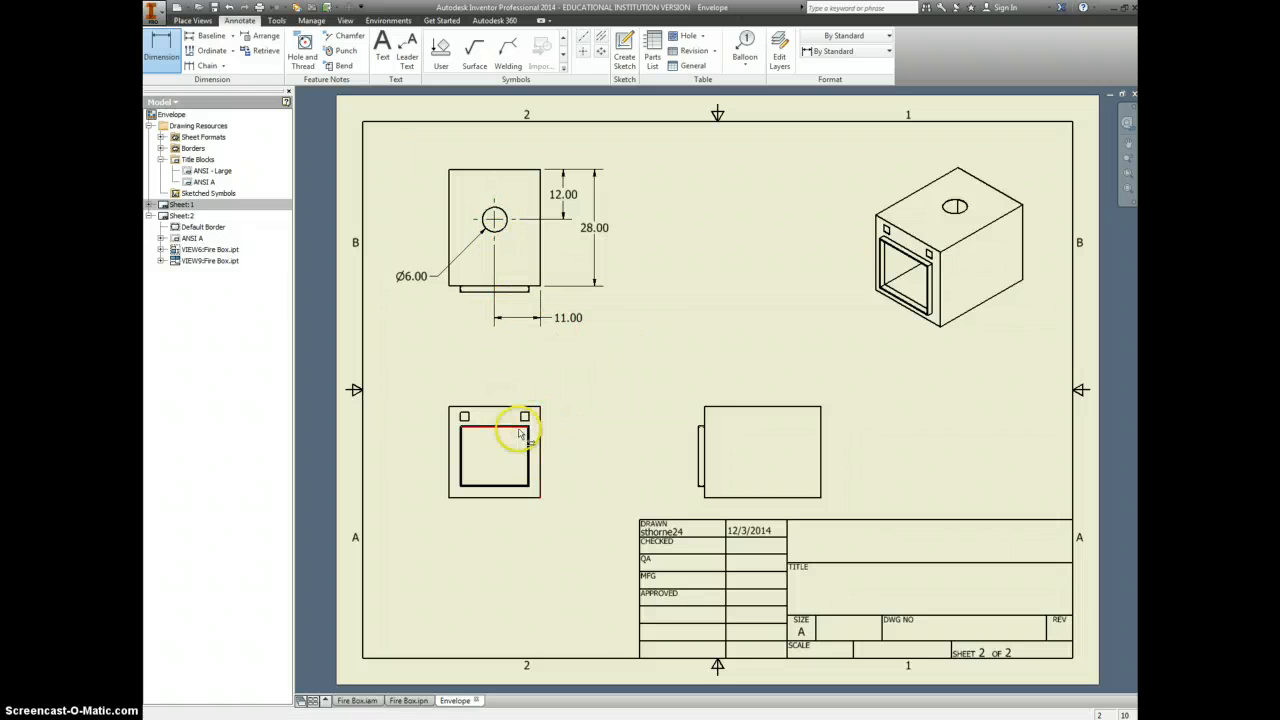
# Dimension the outer span across the two small squares in the front view, and the view's overall width above it.
pyautogui.scroll(3, 460, 455)
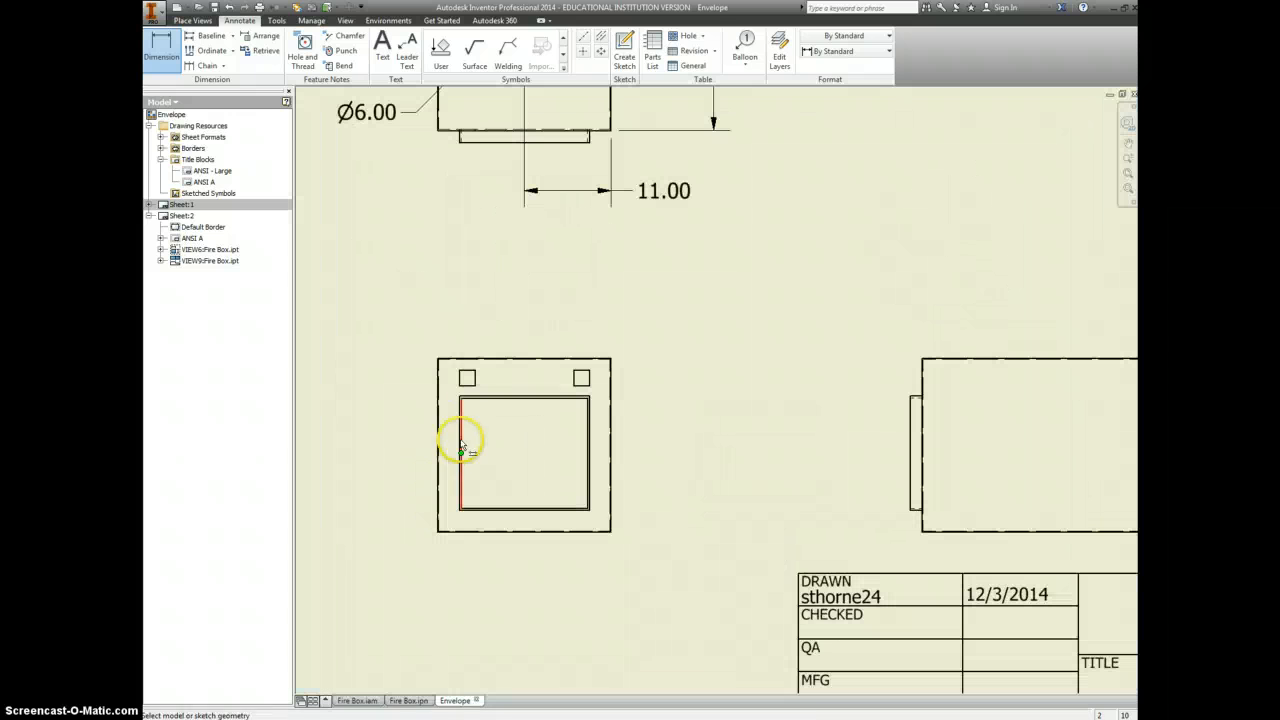
pyautogui.click(461, 378)
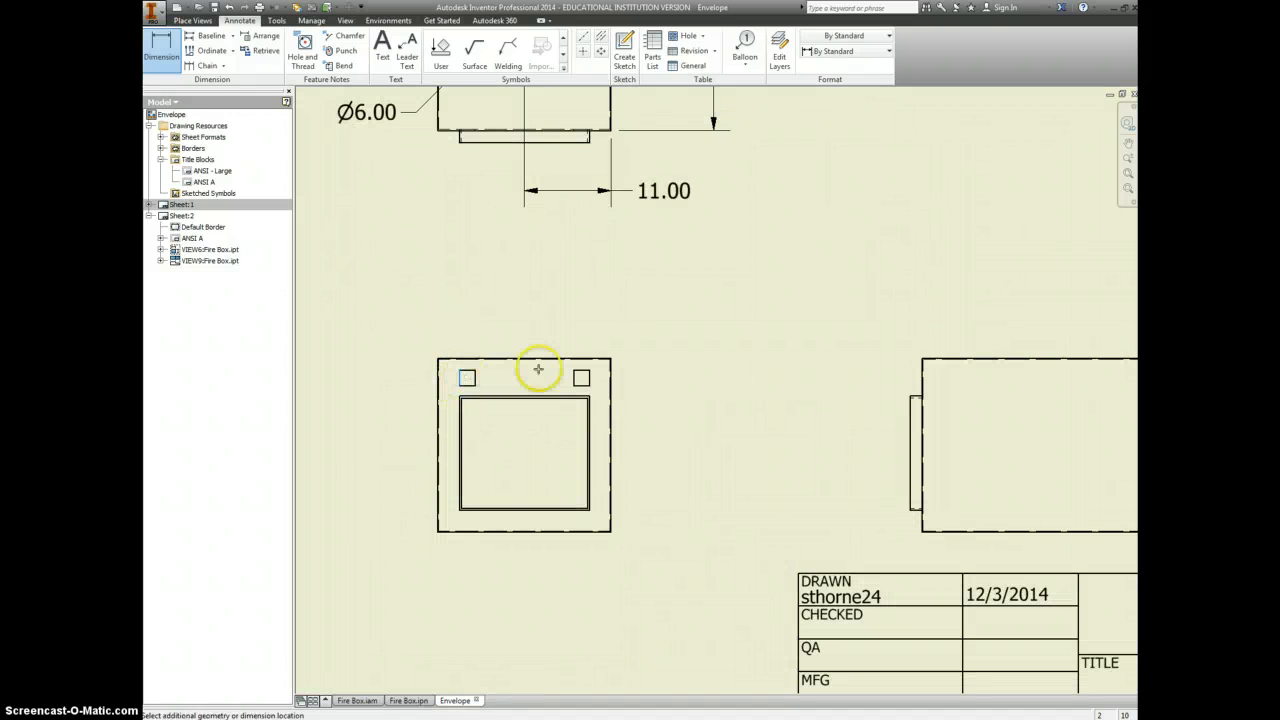
pyautogui.click(582, 370)
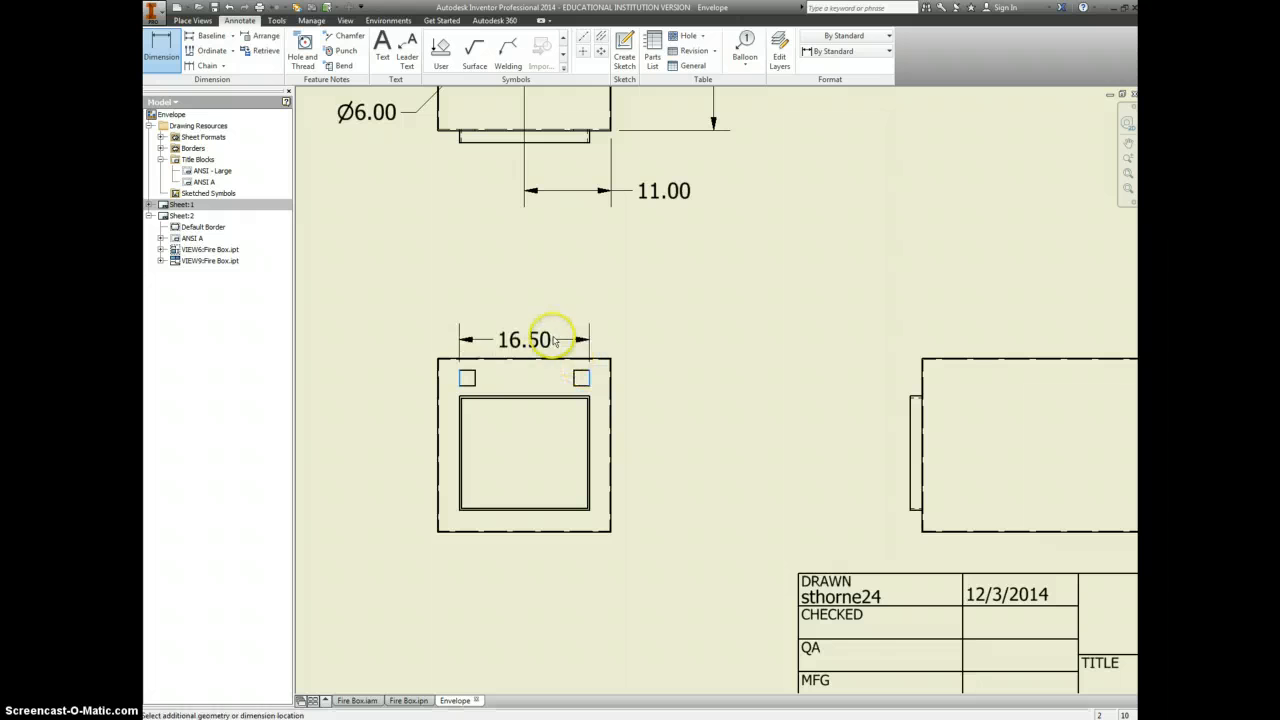
pyautogui.click(553, 327)
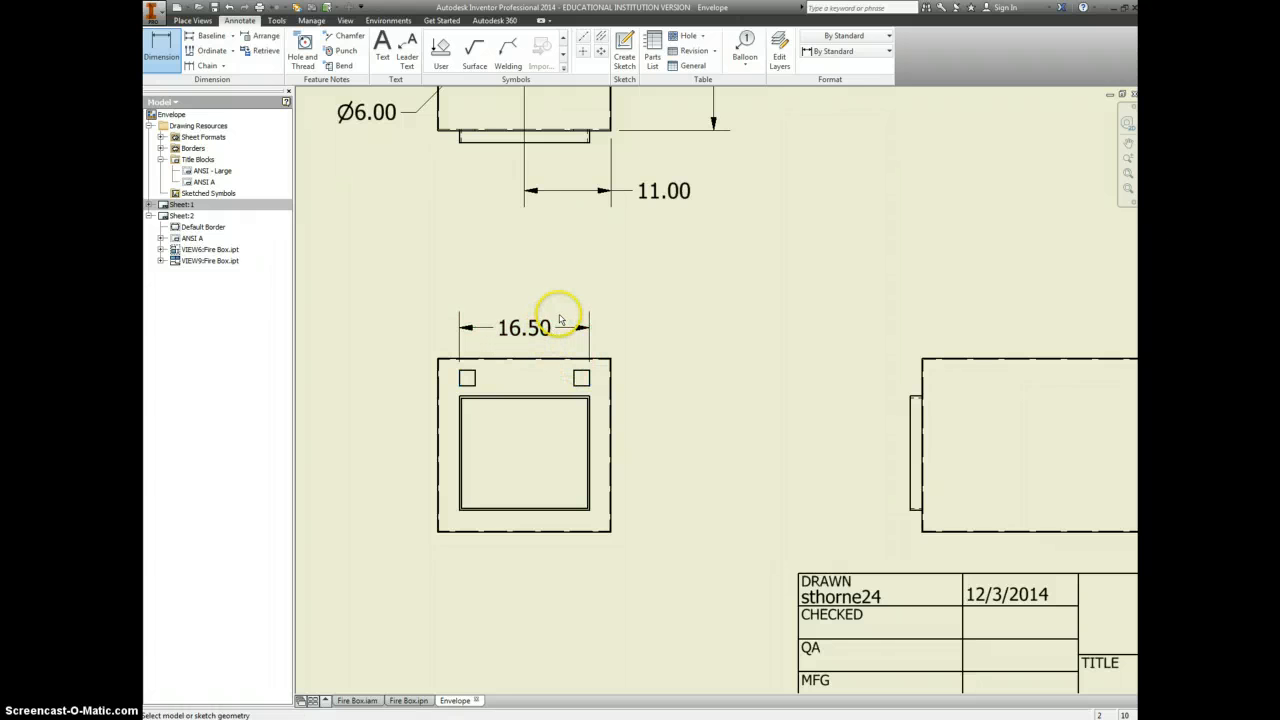
pyautogui.scroll(3, 434, 370)
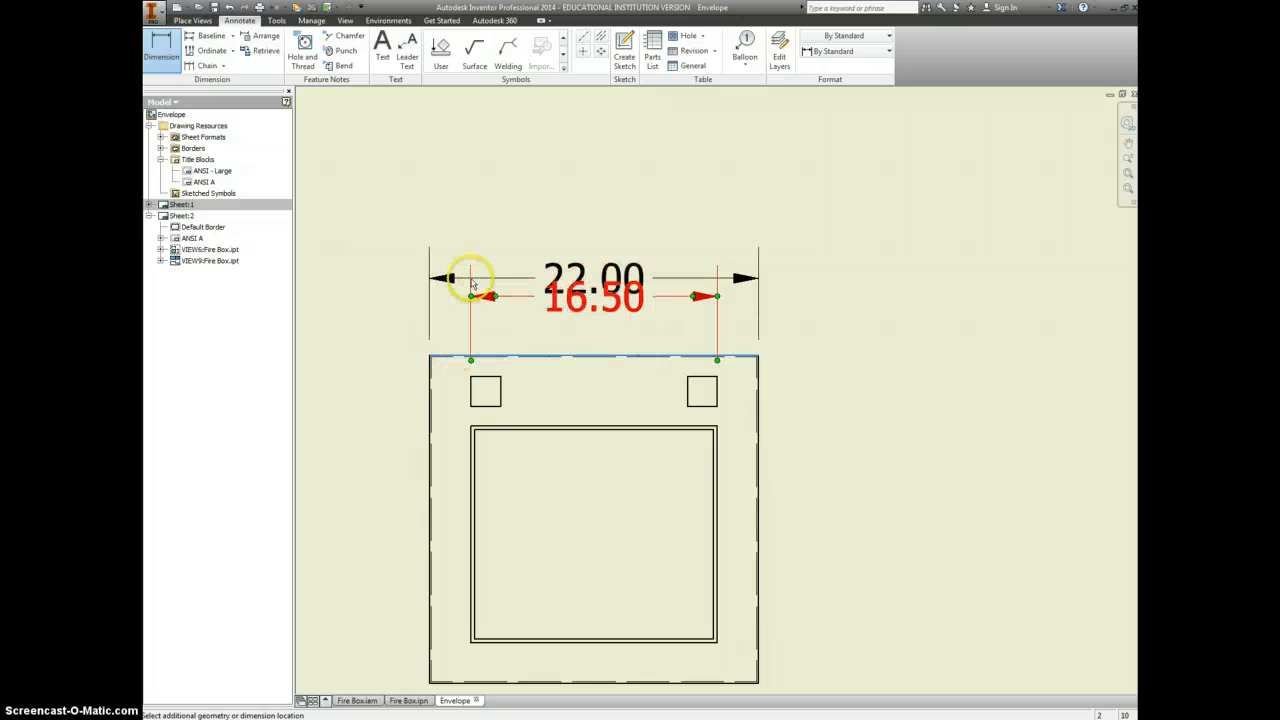
pyautogui.click(466, 186)
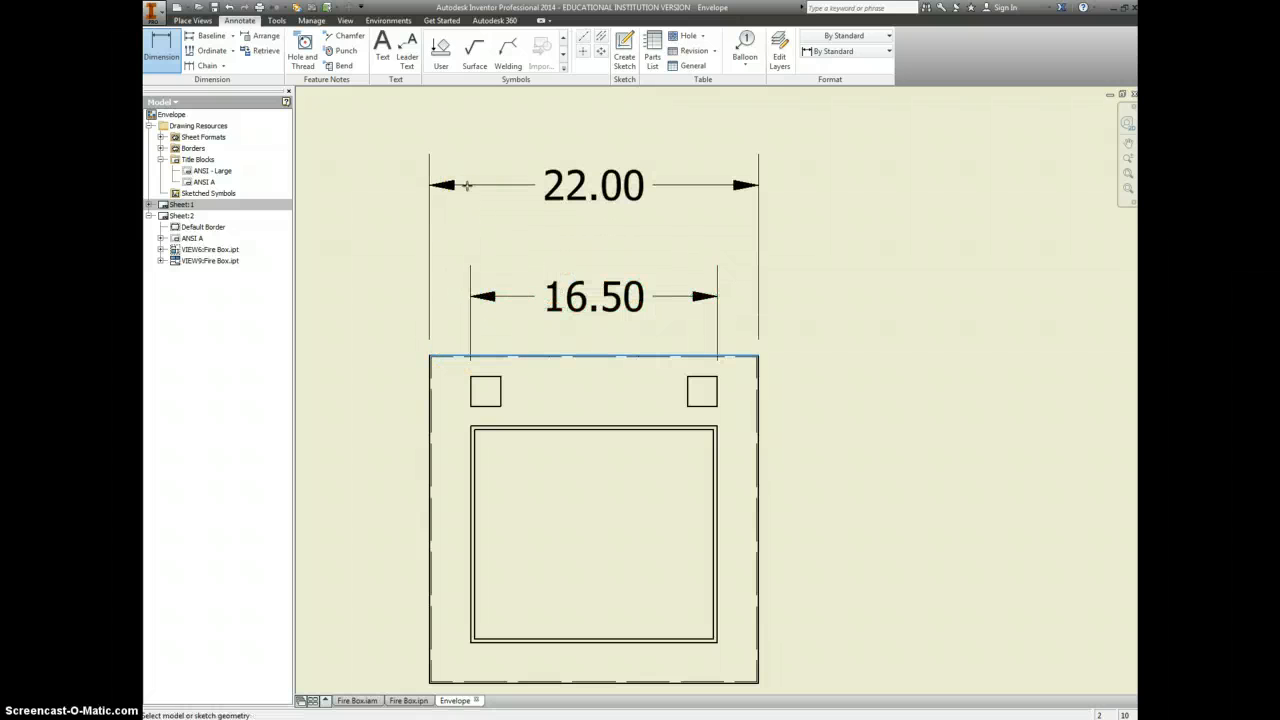
# Dimension the left small square's height outside the front view's left edge and append TYP to the dimension text.
pyautogui.click(473, 400)
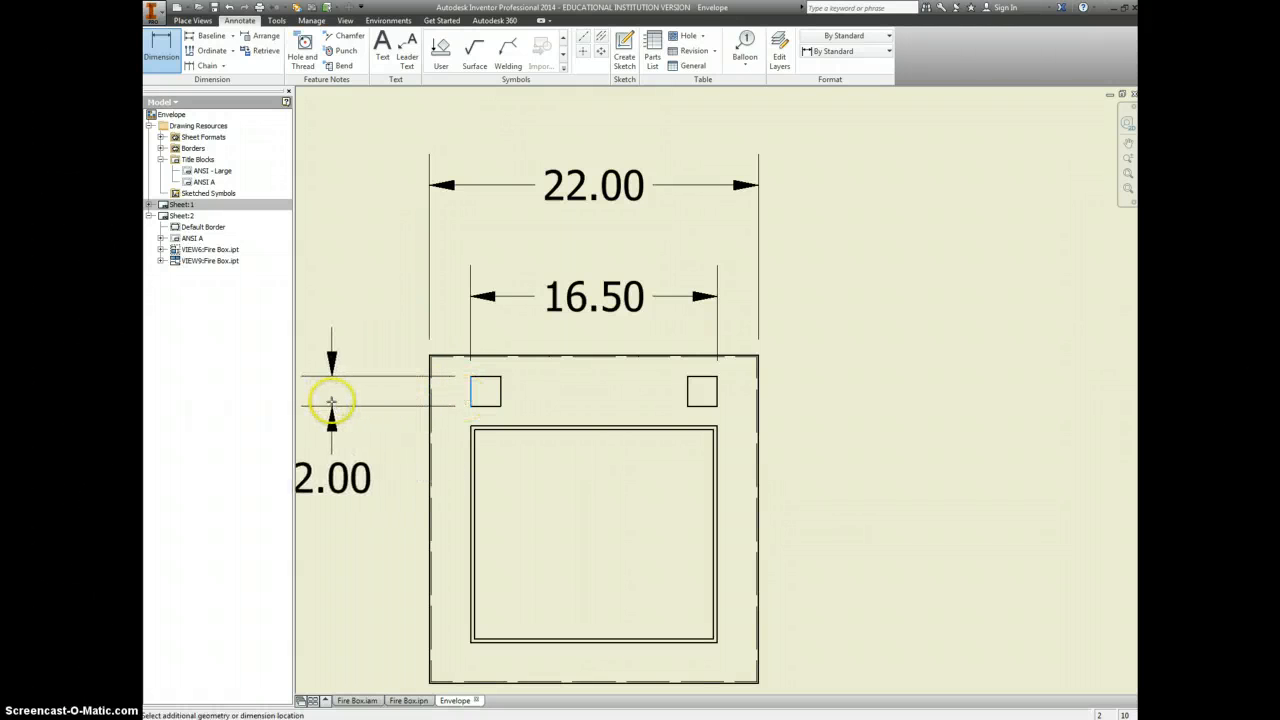
pyautogui.scroll(3, 335, 401)
pyautogui.moveTo(338, 394); pyautogui.dragTo(462, 385, button='middle')
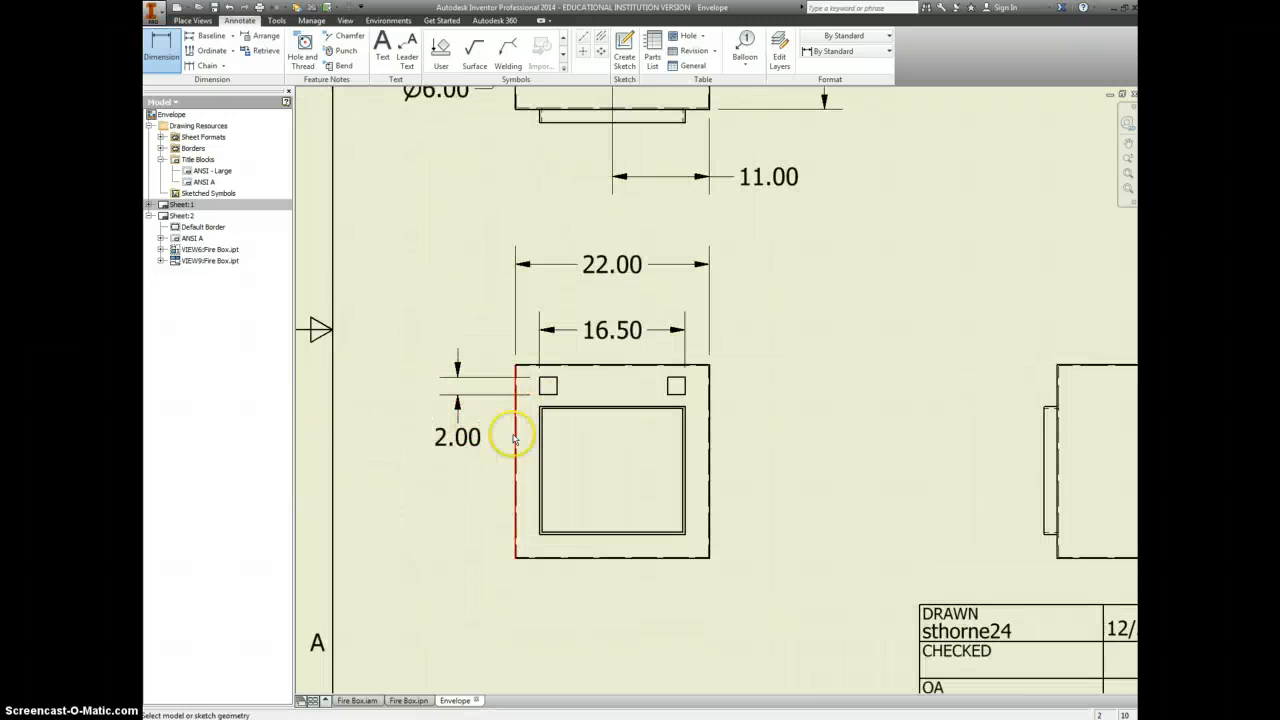
pyautogui.click(452, 447)
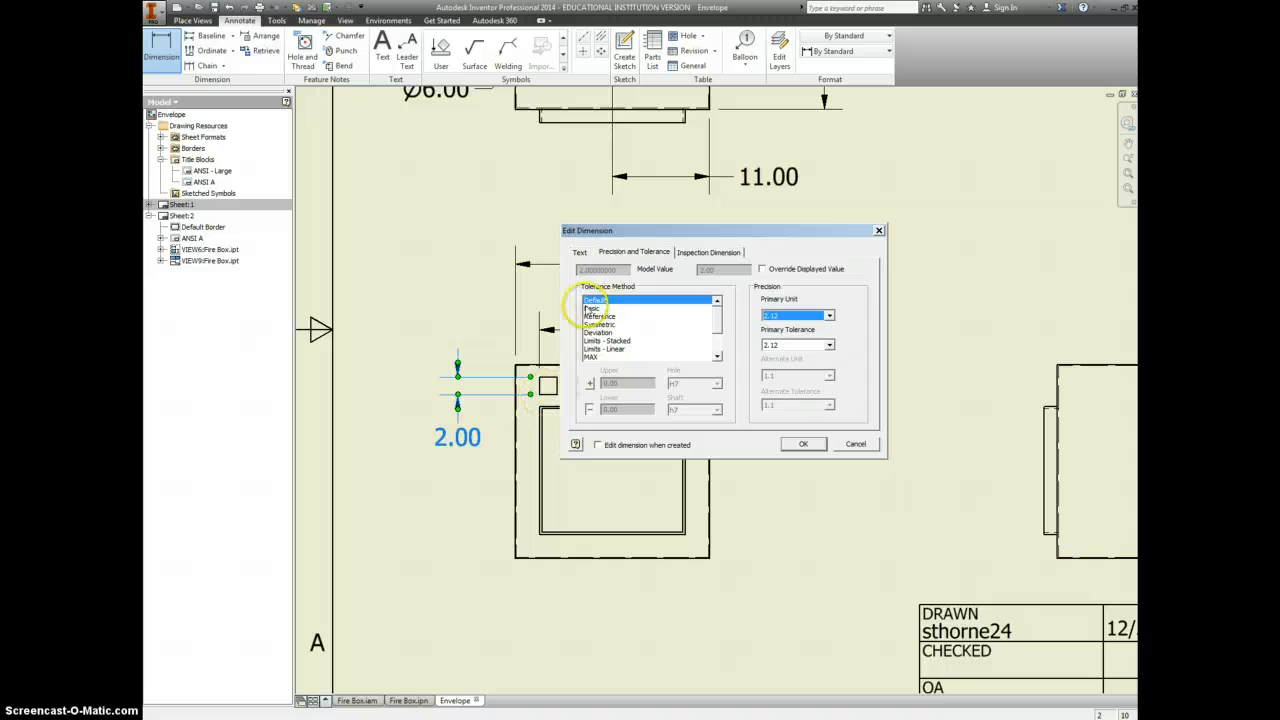
pyautogui.click(580, 253)
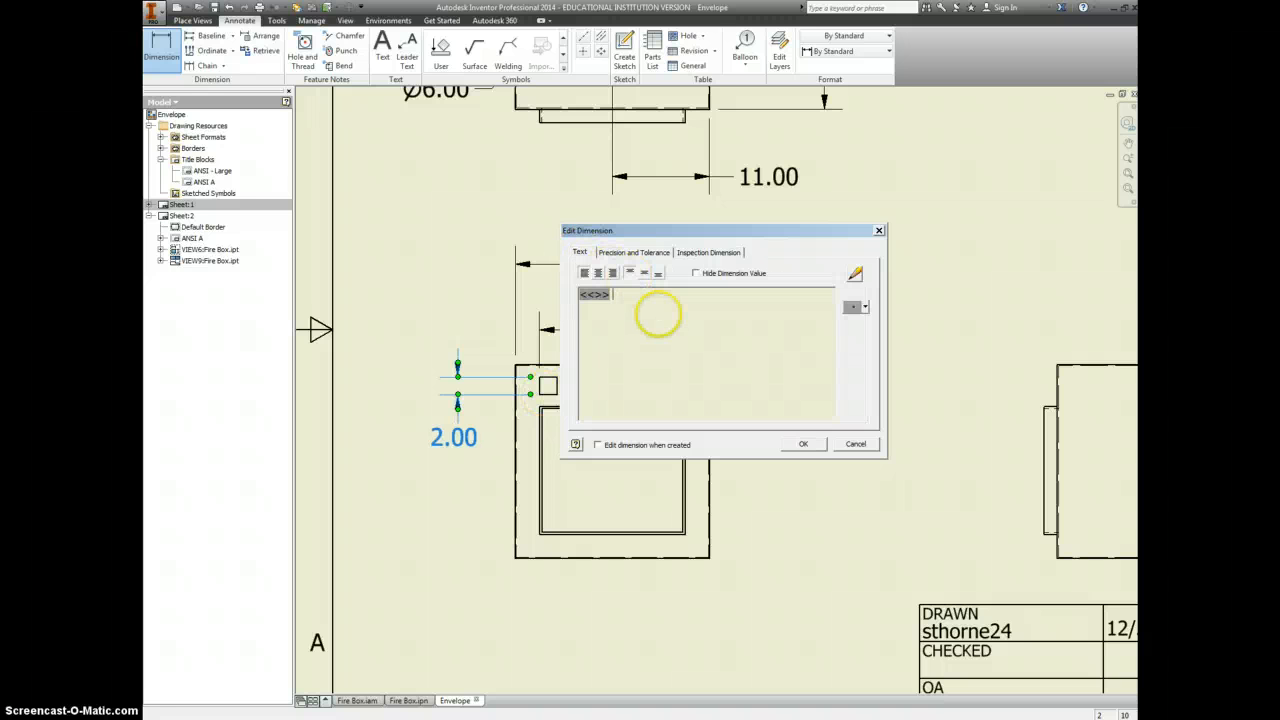
pyautogui.write('T')
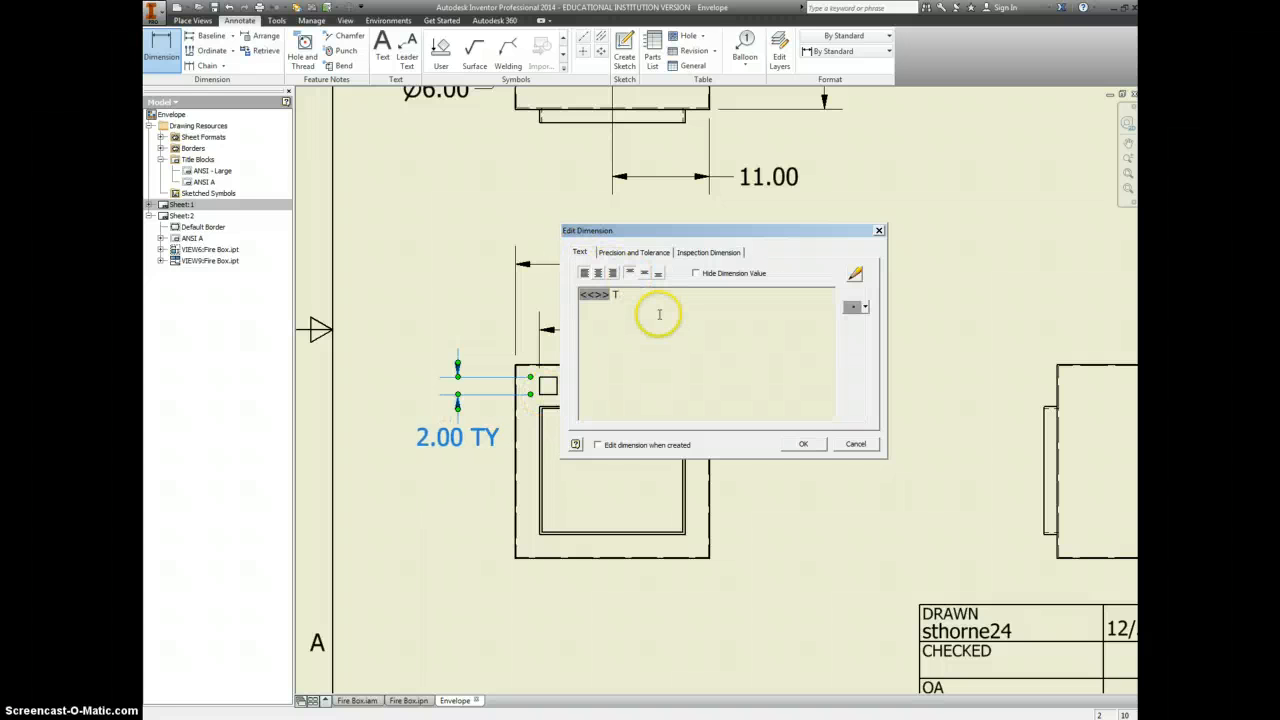
pyautogui.write('YP')
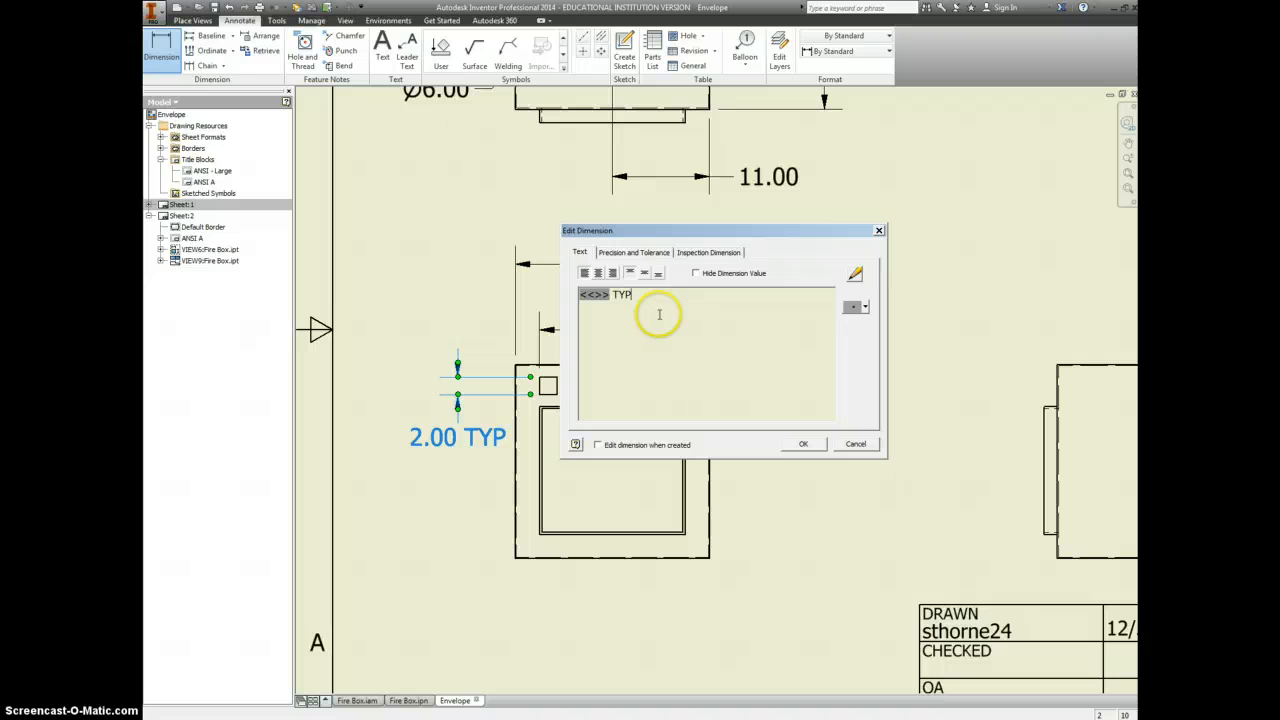
pyautogui.click(808, 445)
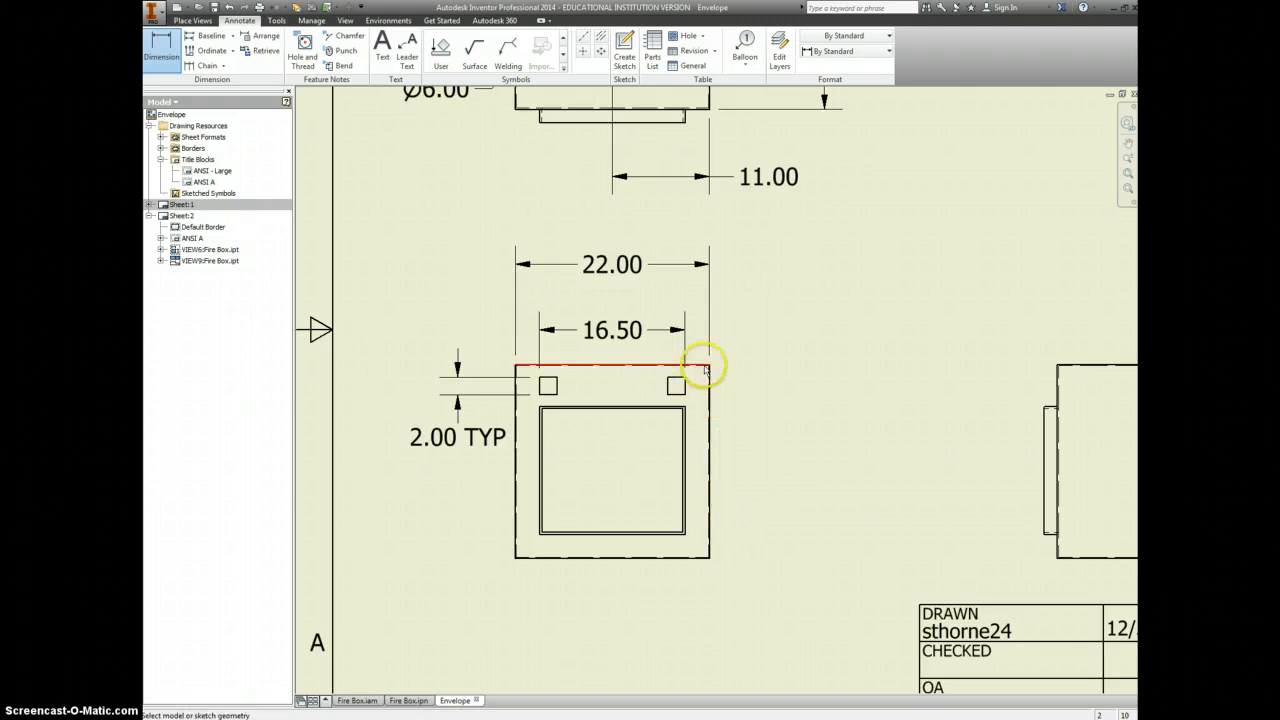
# Dimension the horizontal distance from the right small square's outer edge to the front view's right edge, above the view.
pyautogui.scroll(3, 714, 394)
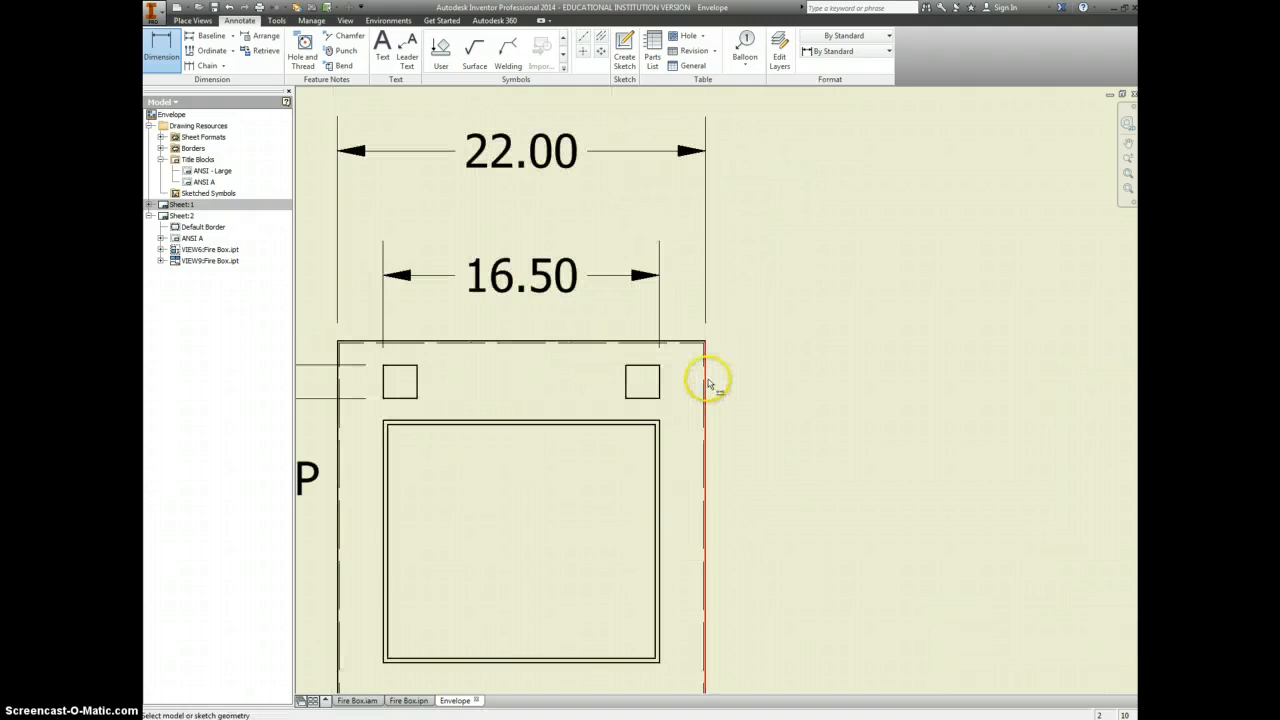
pyautogui.click(706, 380)
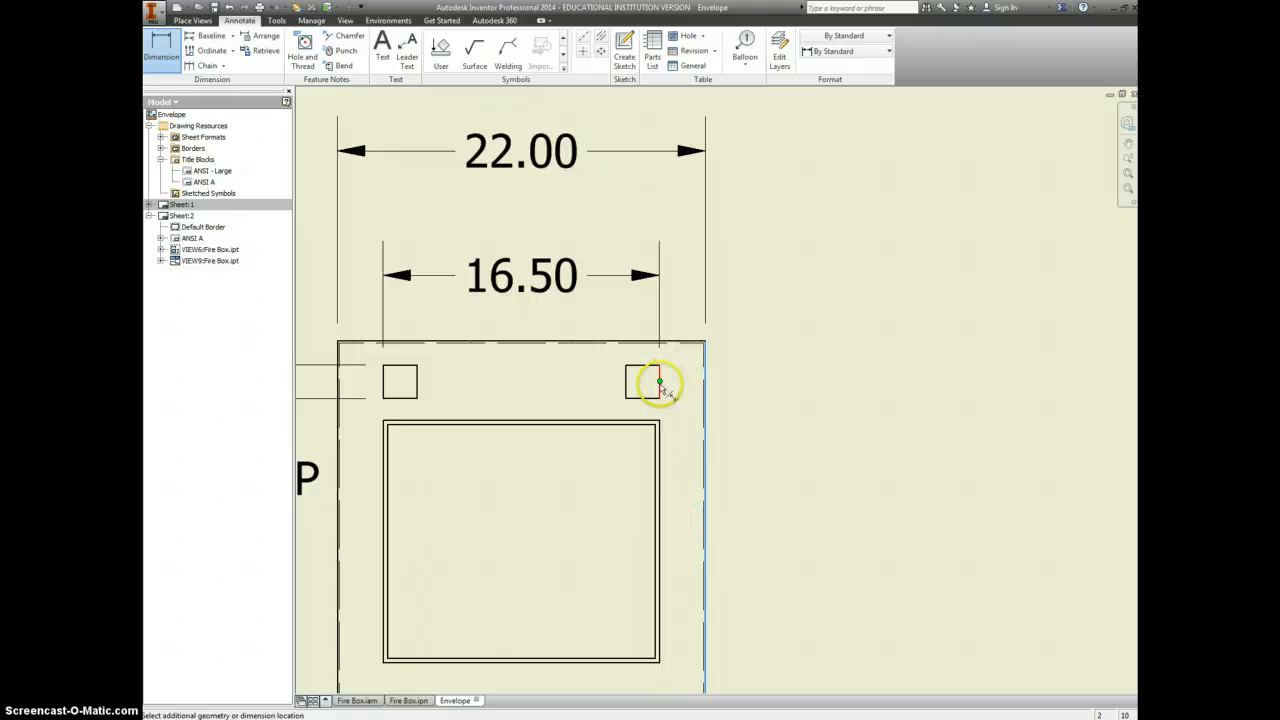
pyautogui.click(658, 420)
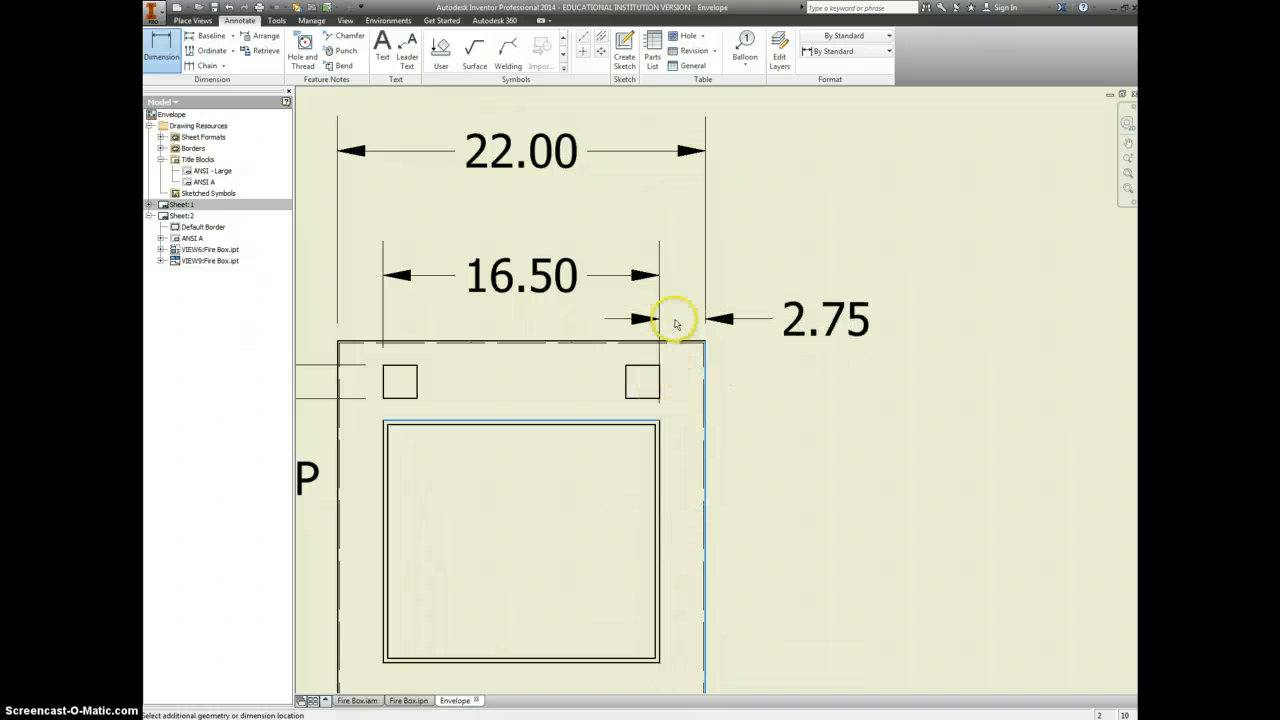
pyautogui.click(706, 233)
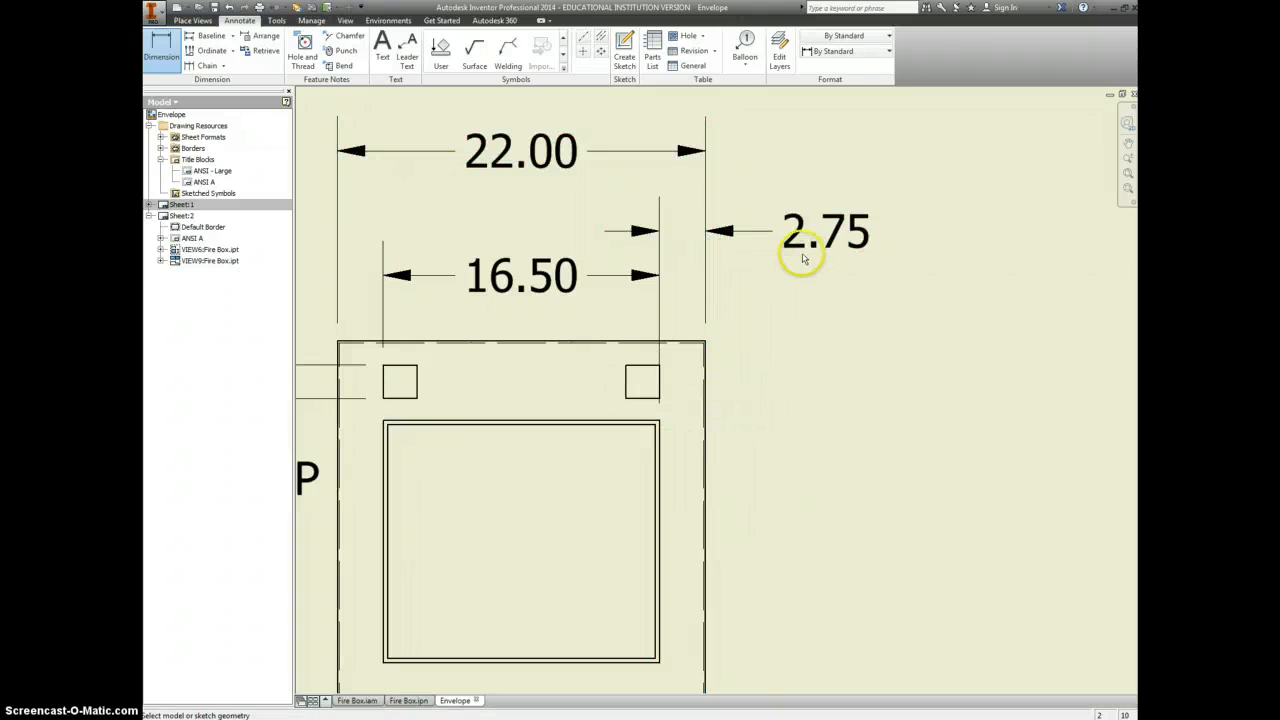
# Dimension the right small square's vertical distance from the front view's upper edge, well to the right of the view.
pyautogui.scroll(3, 810, 290)
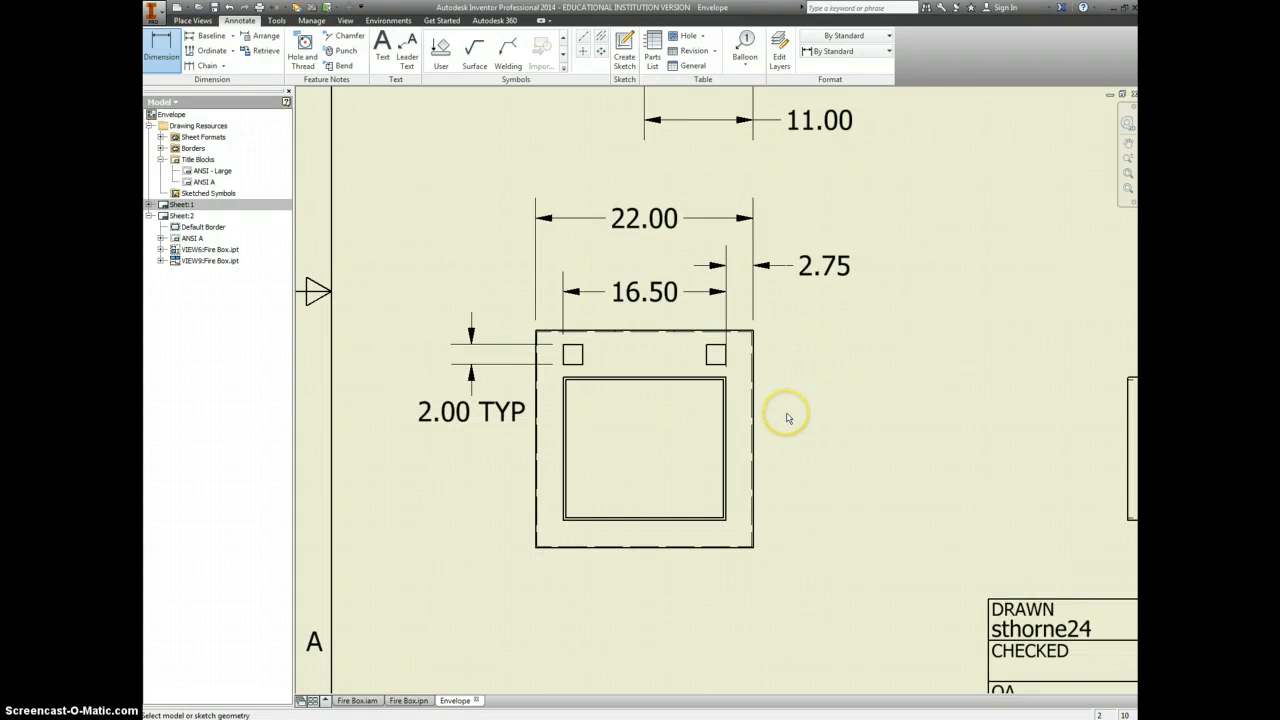
pyautogui.scroll(-3, 743, 337)
pyautogui.click(737, 335)
pyautogui.click(710, 360)
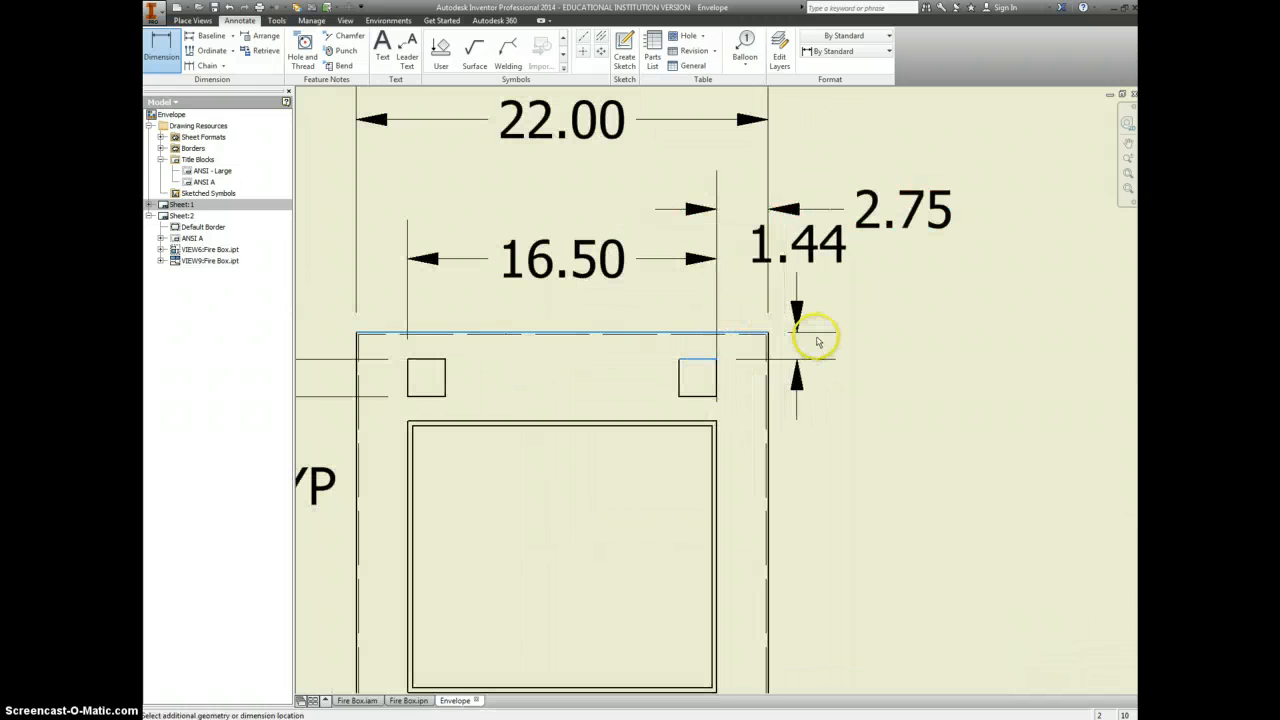
pyautogui.click(1010, 343)
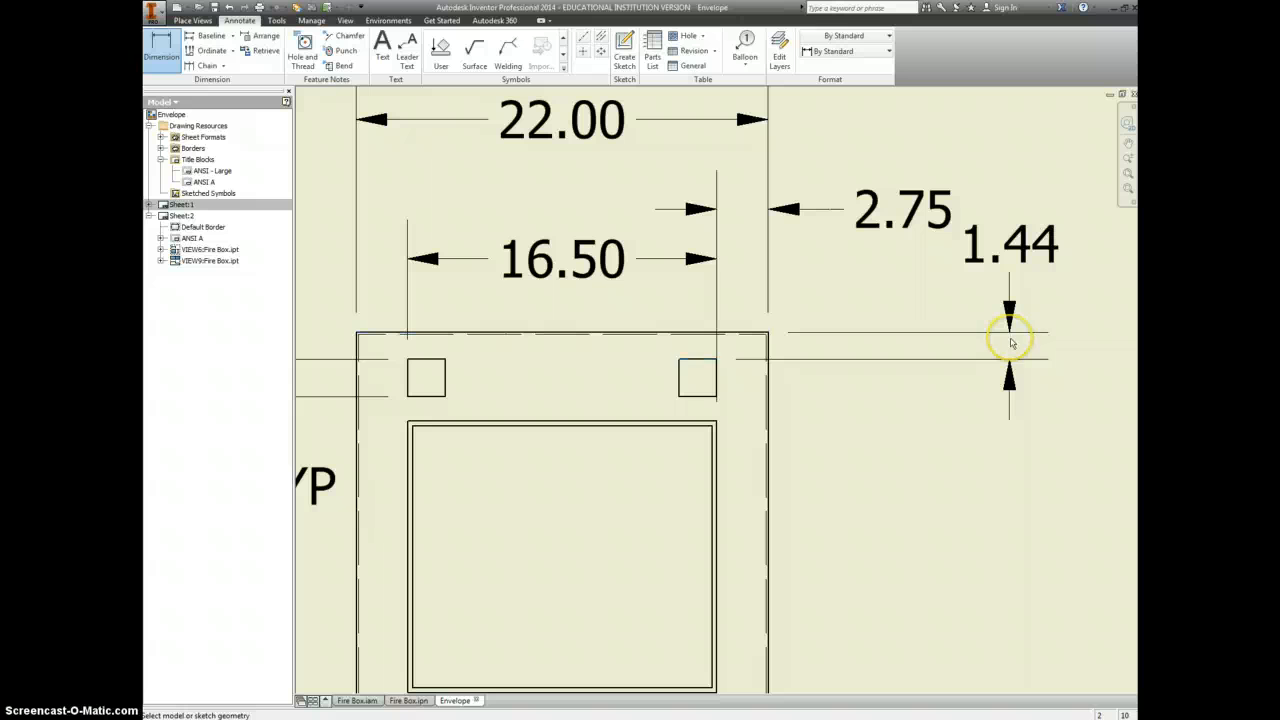
# Set the square's vertical offset dimension to four-decimal precision (4.1234) and move its text below the arrows.
pyautogui.doubleClick(1006, 248)
pyautogui.click(636, 252)
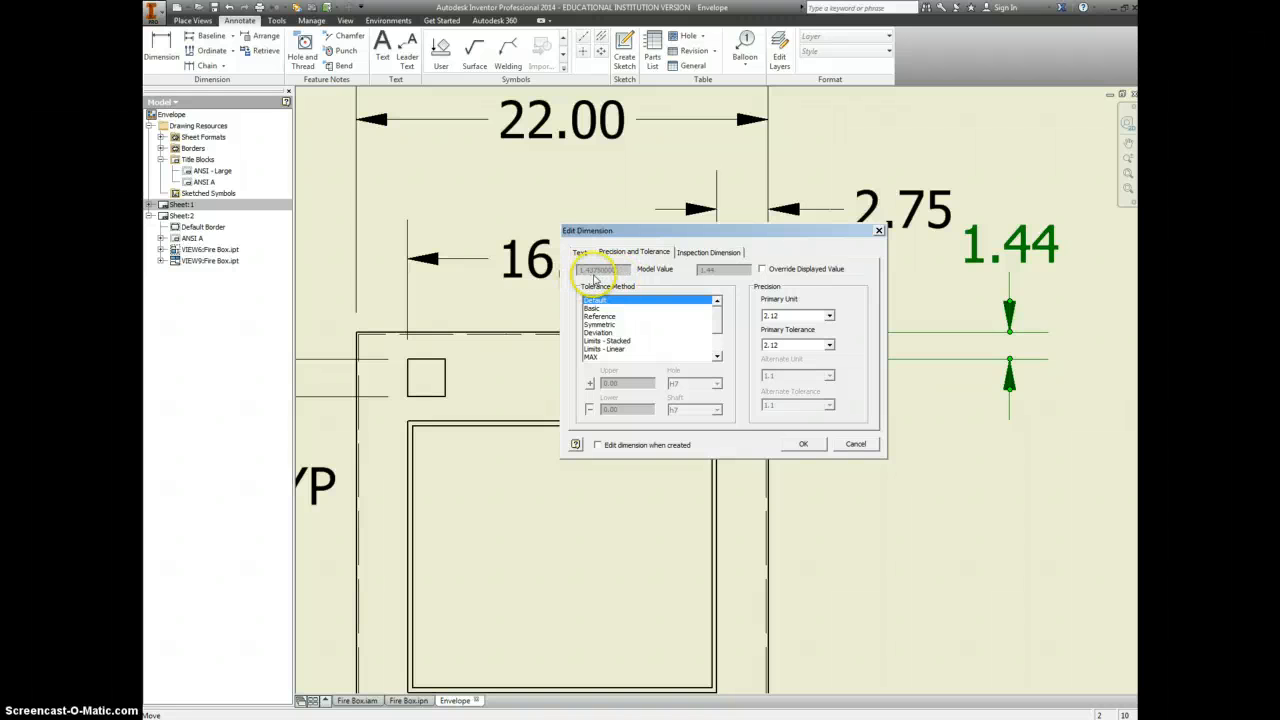
pyautogui.click(810, 318)
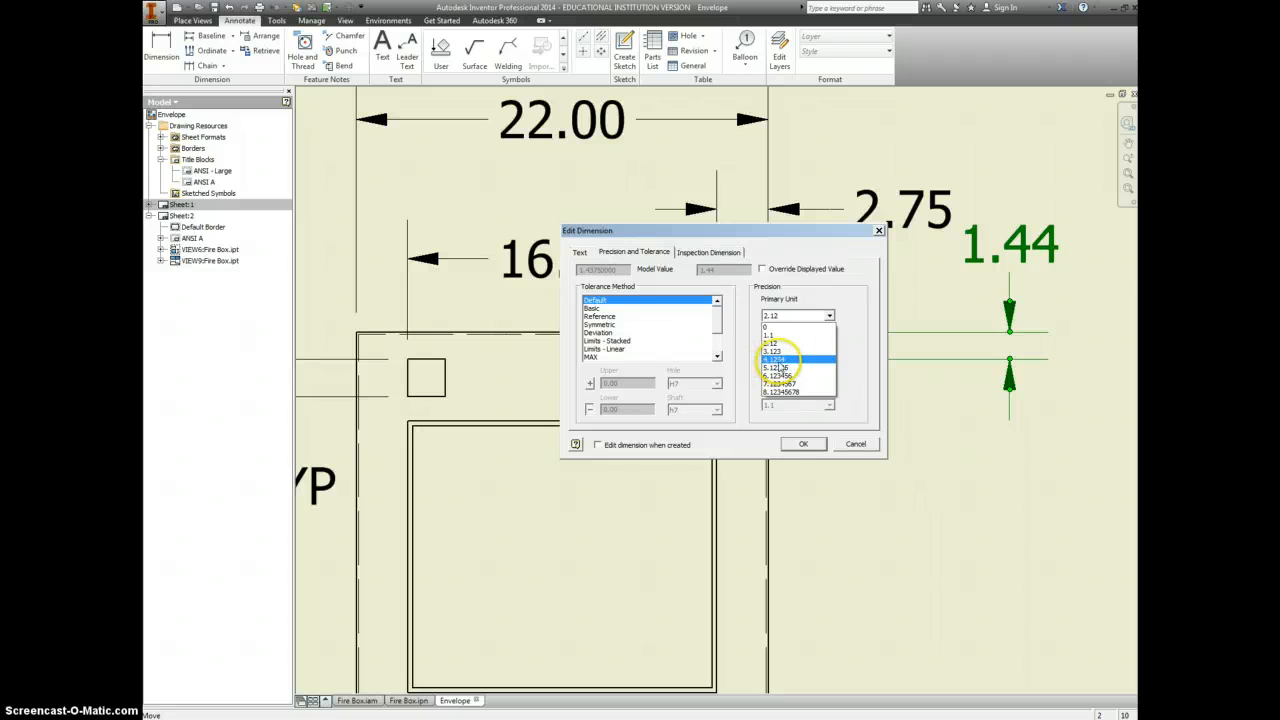
pyautogui.click(786, 360)
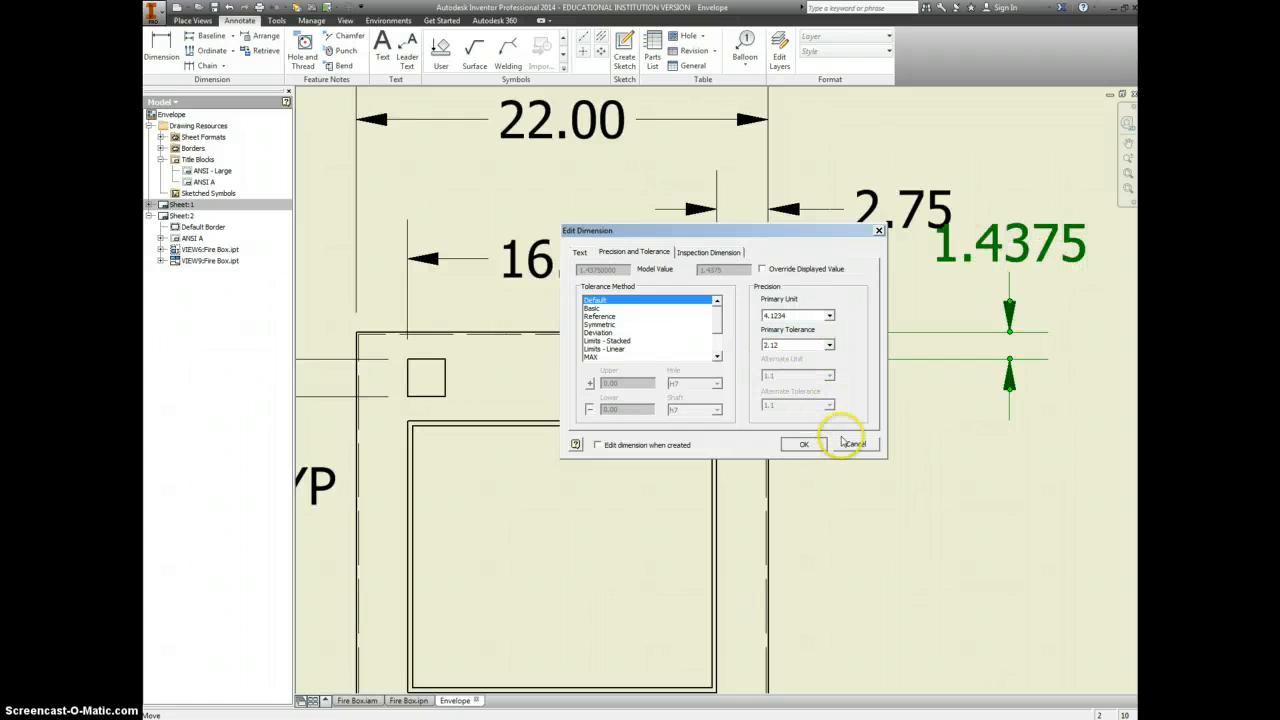
pyautogui.click(805, 444)
pyautogui.moveTo(997, 327); pyautogui.dragTo(1014, 378)
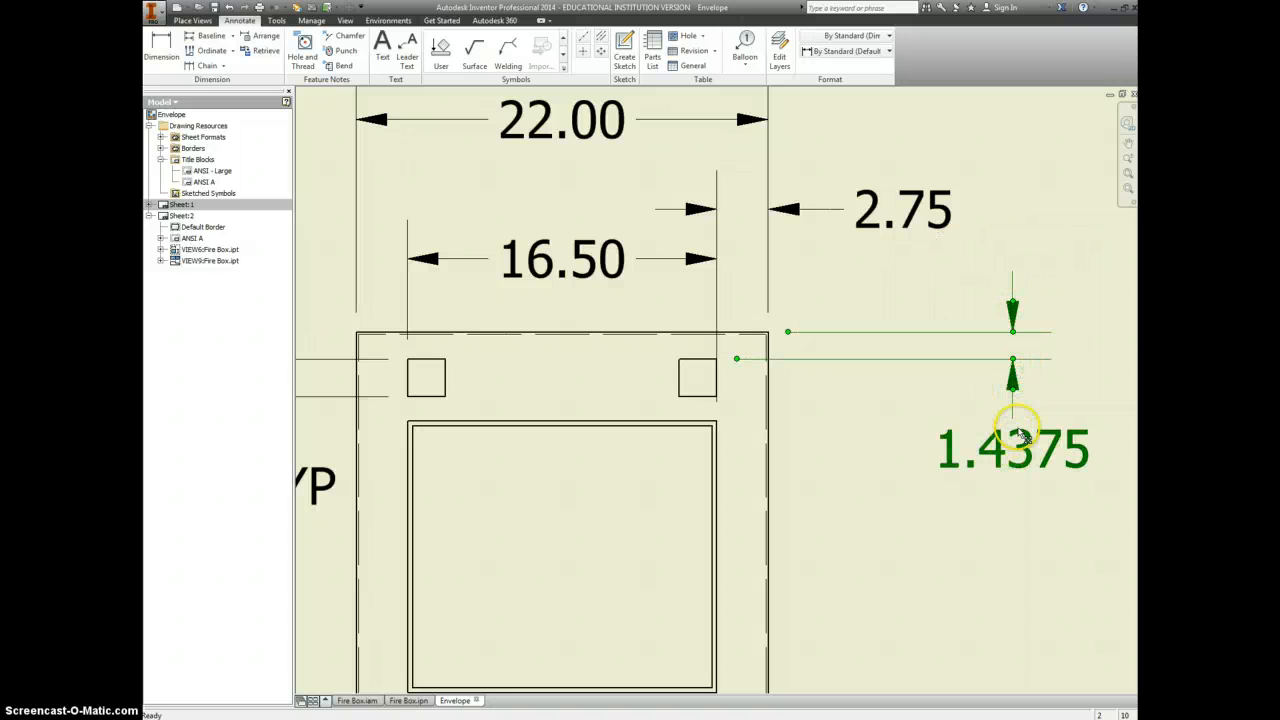
pyautogui.click(946, 403)
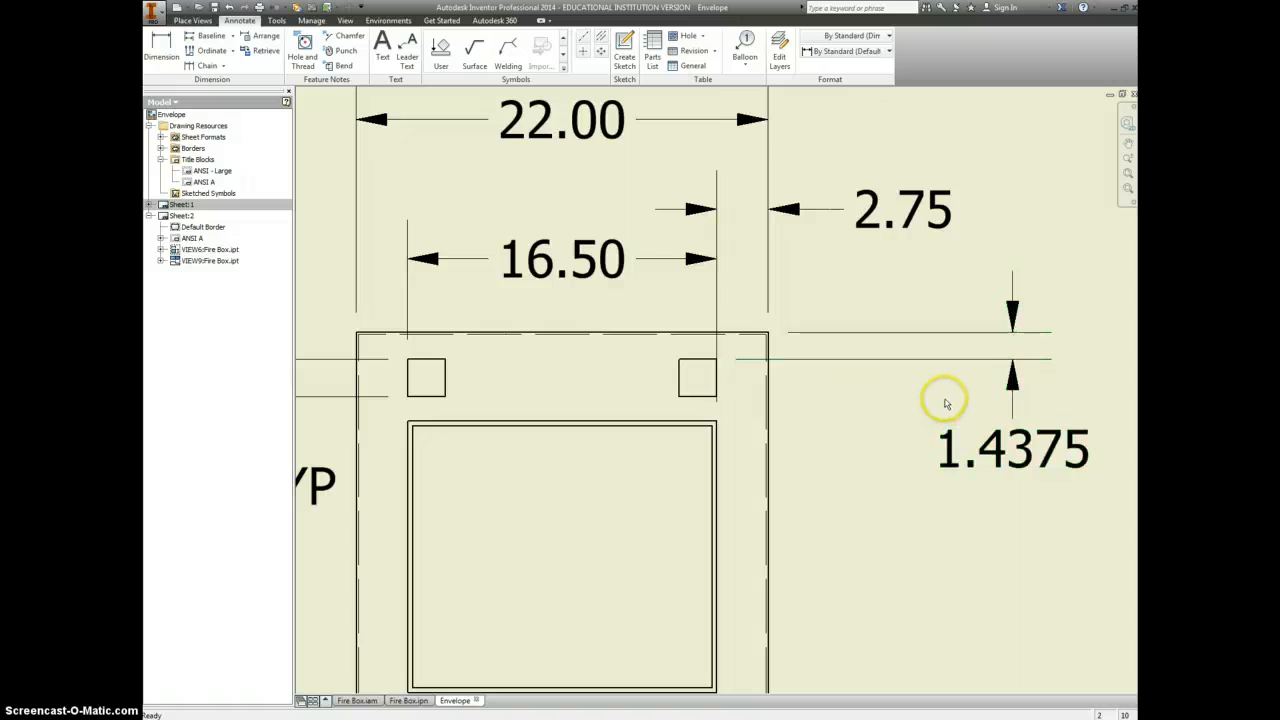
# Shift the vertical offset dimension's text slightly left, and delete that dimension from the front view.
pyautogui.scroll(-3, 945, 403)
pyautogui.scroll(-2, 942, 406)
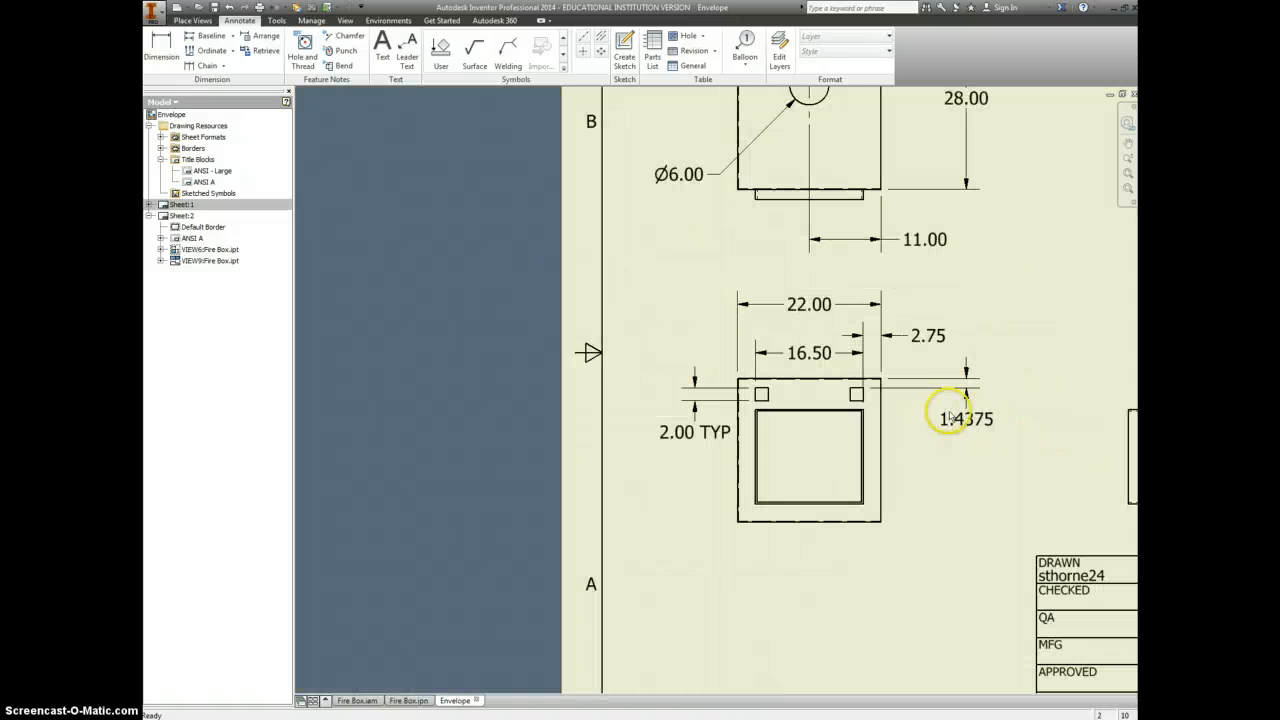
pyautogui.moveTo(972, 420)
pyautogui.mouseDown()
pyautogui.moveTo(935, 422)
pyautogui.moveTo(959, 417)
pyautogui.mouseUp()
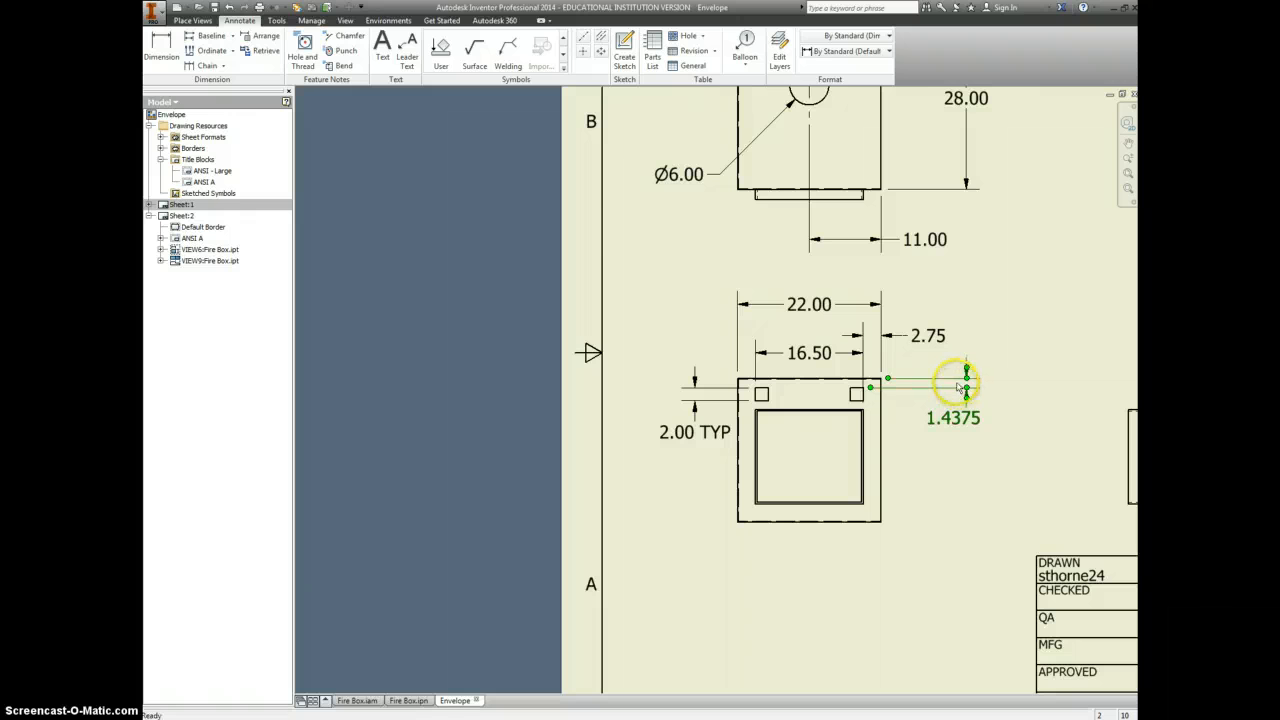
pyautogui.press('Delete')
# Dimension the distance from the front view's upper edge to the right small square's top edge, close beside the view.
pyautogui.scroll(5, 895, 400)
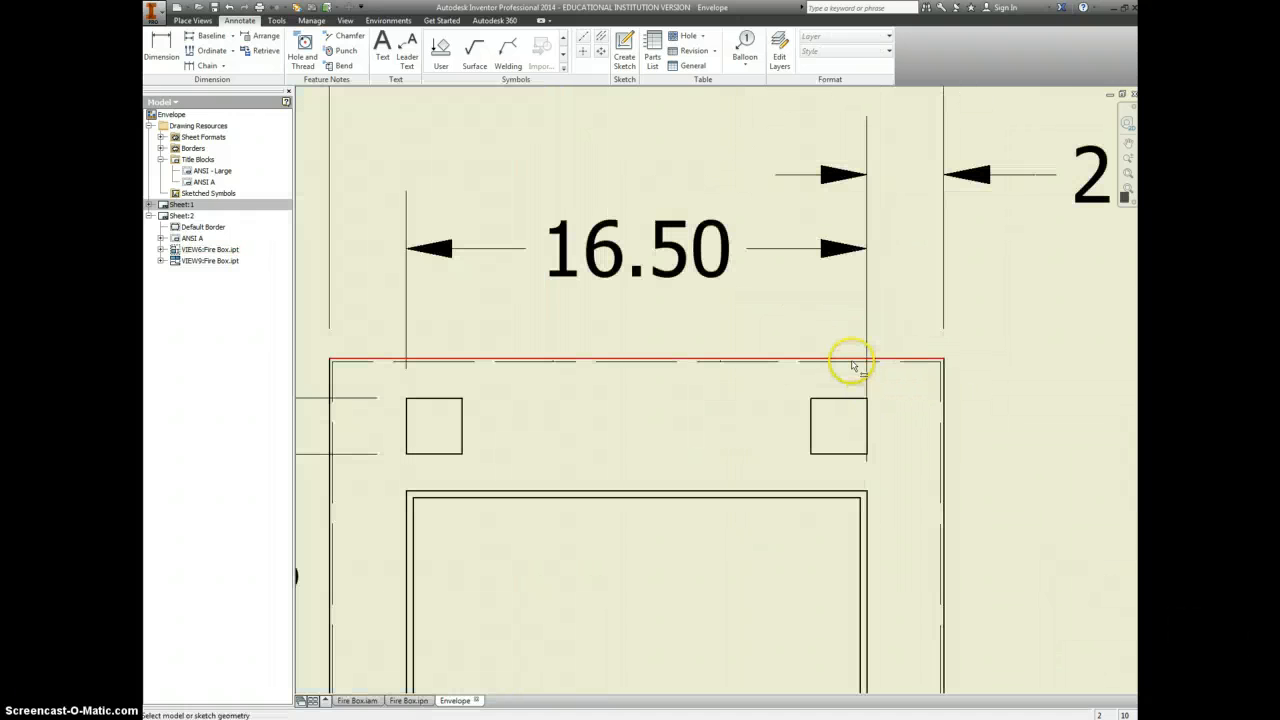
pyautogui.press('d')
pyautogui.click(851, 364)
pyautogui.click(868, 397)
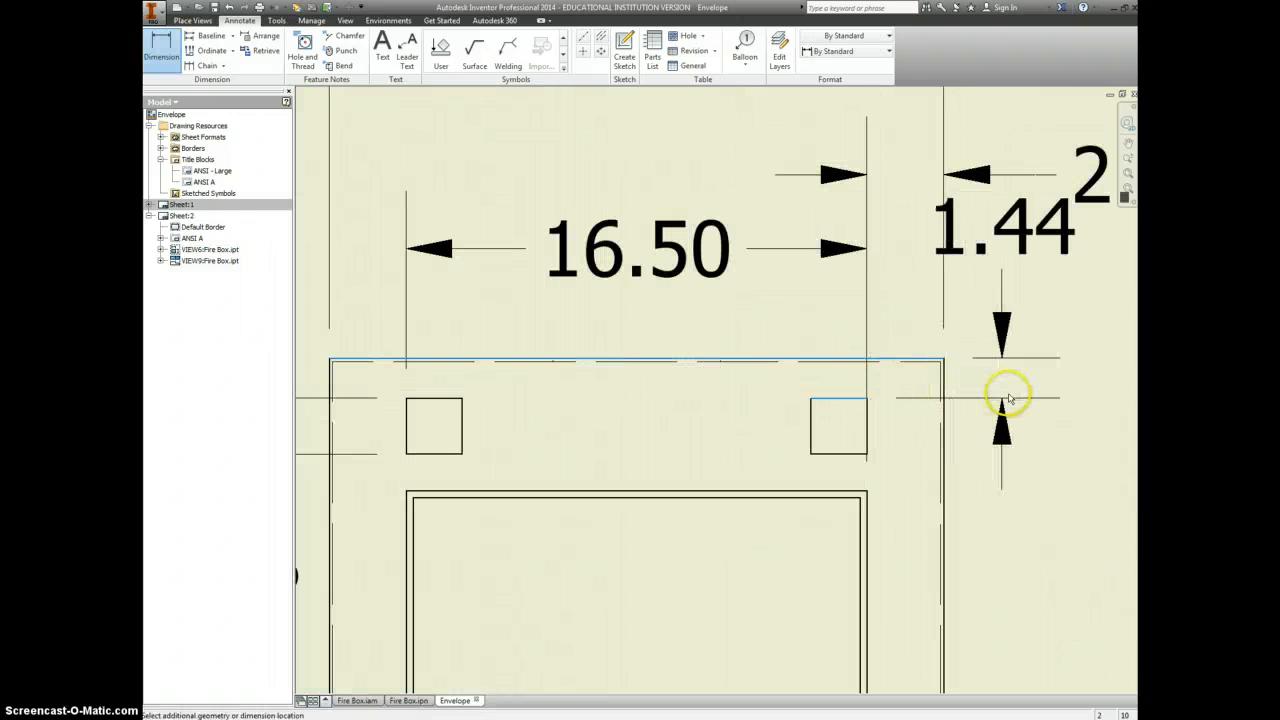
pyautogui.scroll(-4, 1012, 392)
pyautogui.click(1022, 394)
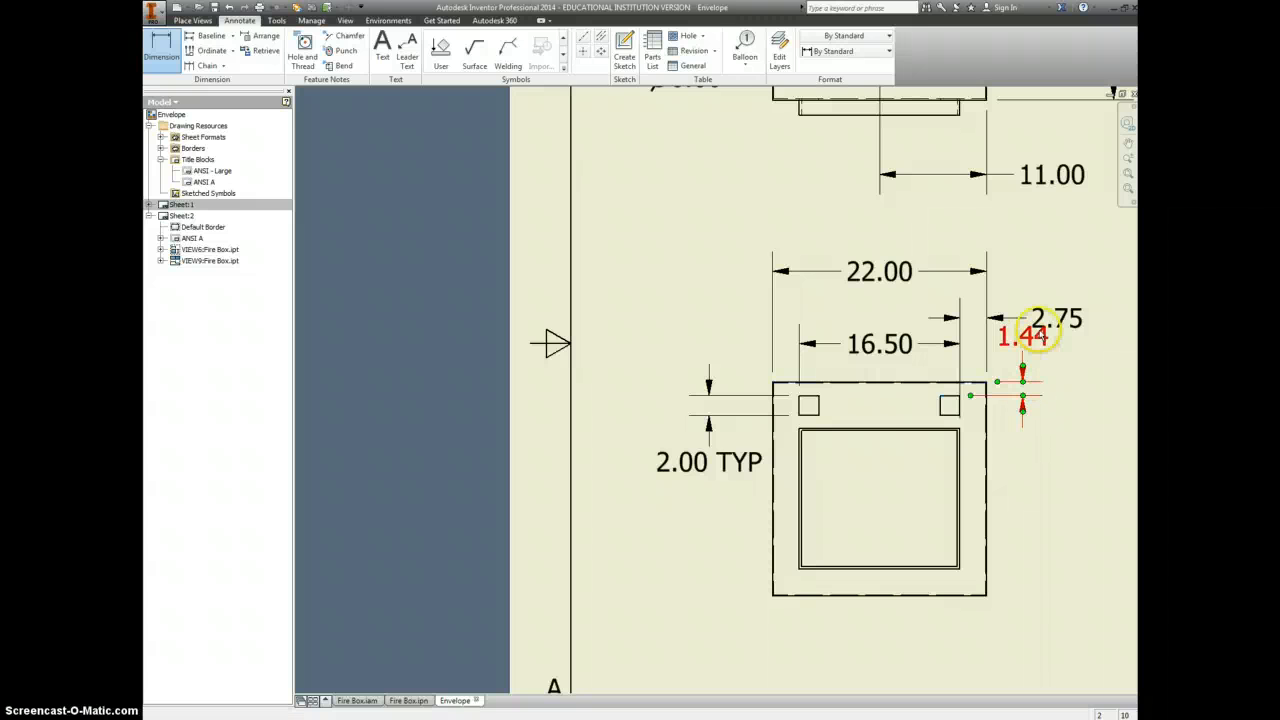
# Set the primary unit precision of the small square's vertical offset dimension to four decimals (4.1234).
pyautogui.doubleClick(1022, 337)
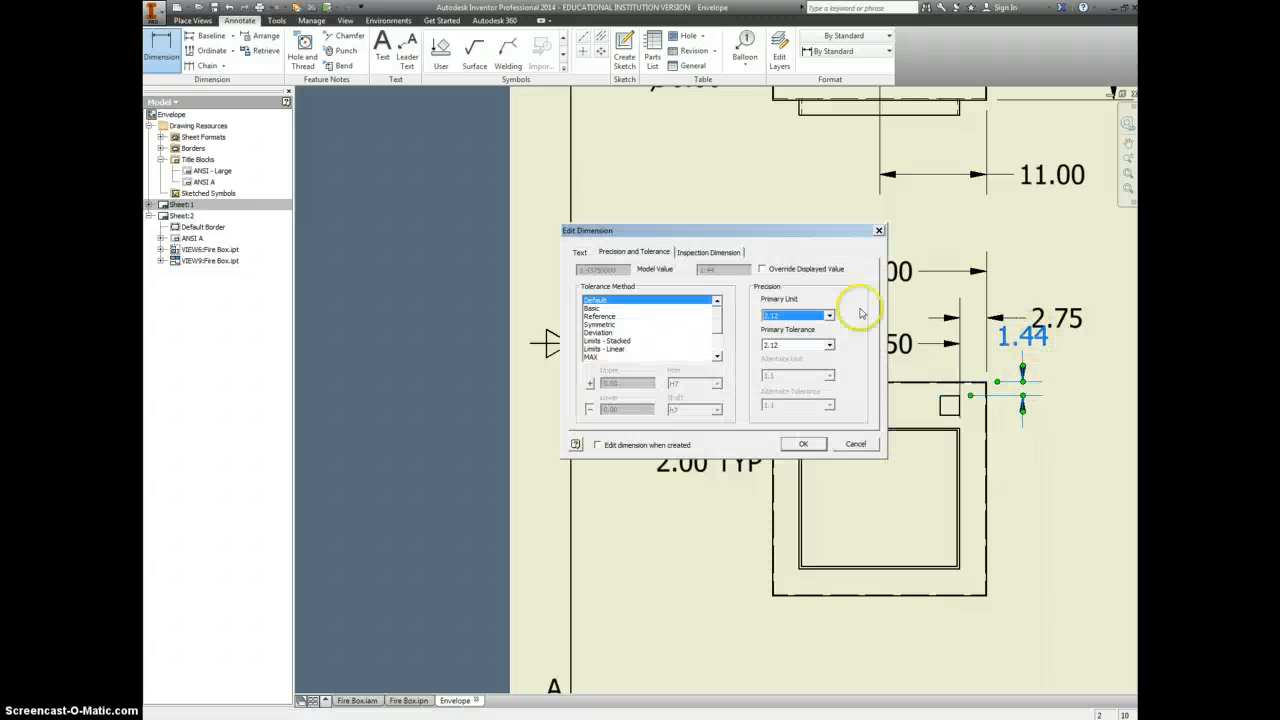
pyautogui.click(800, 316)
pyautogui.click(800, 360)
pyautogui.click(806, 443)
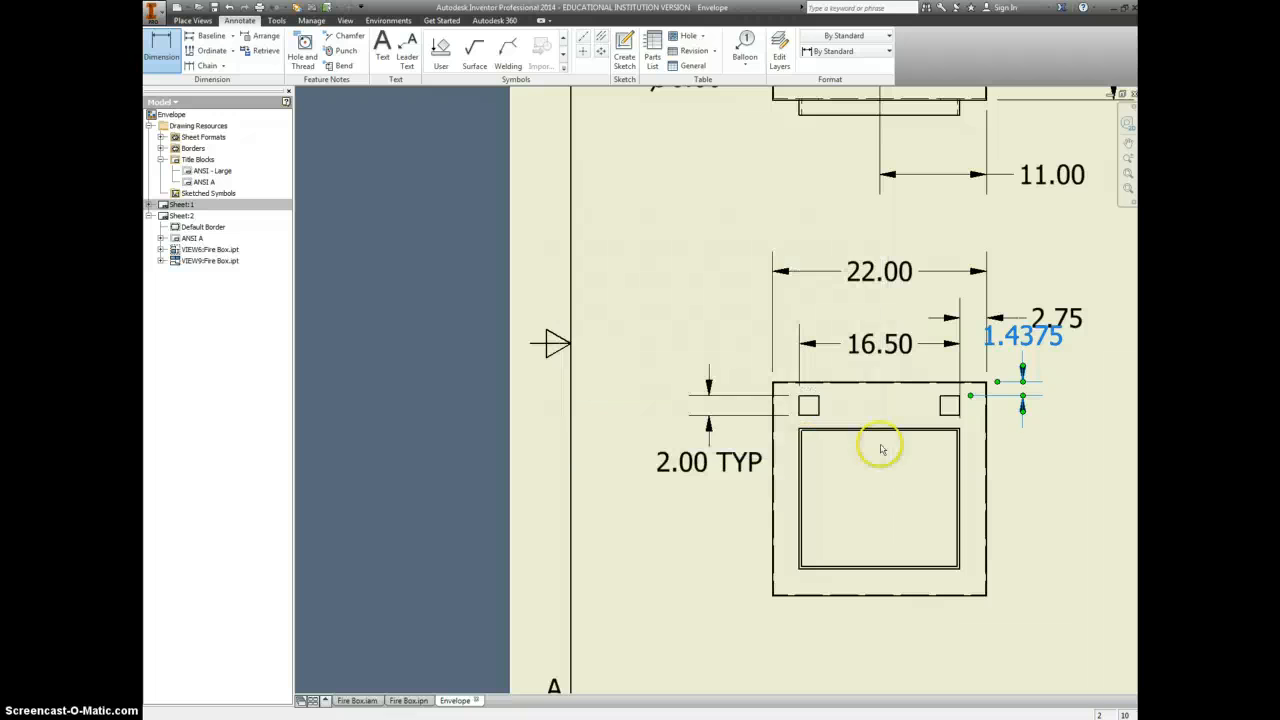
# Move the small square's vertical offset dimension farther from the front view, with its text below the arrows.
pyautogui.doubleClick(1038, 400)
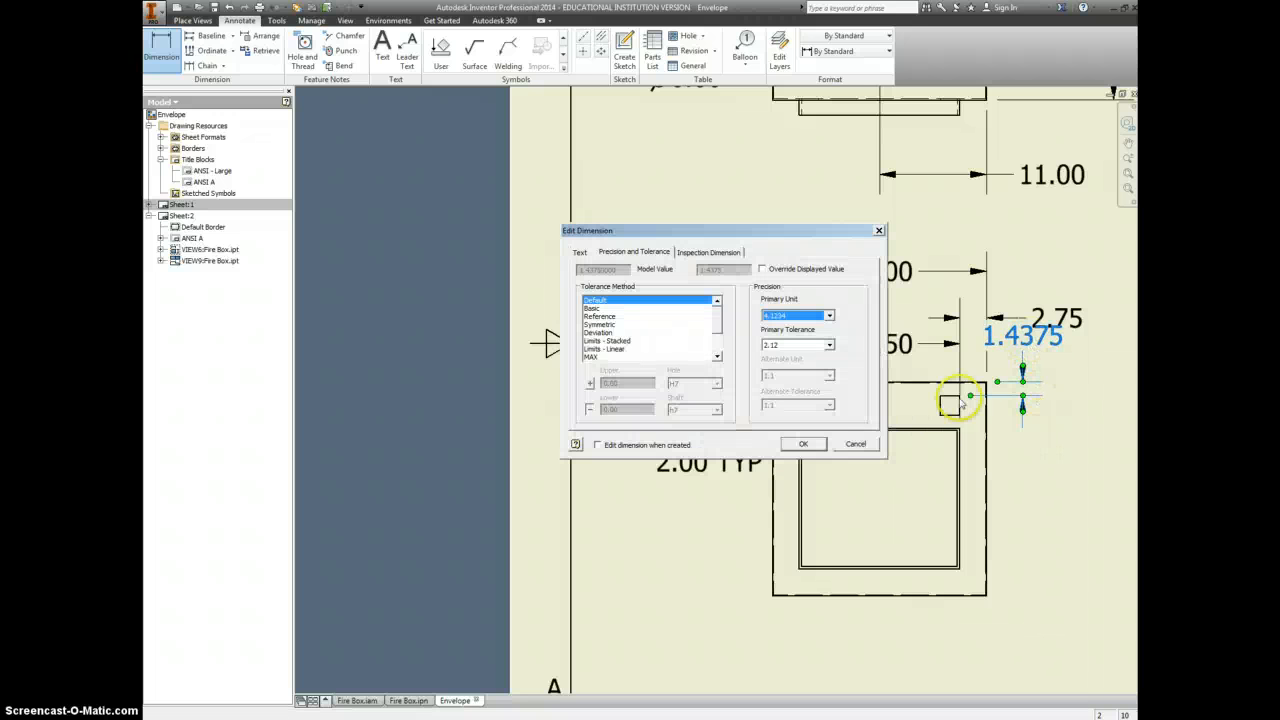
pyautogui.click(857, 445)
pyautogui.moveTo(1022, 337); pyautogui.dragTo(1038, 440)
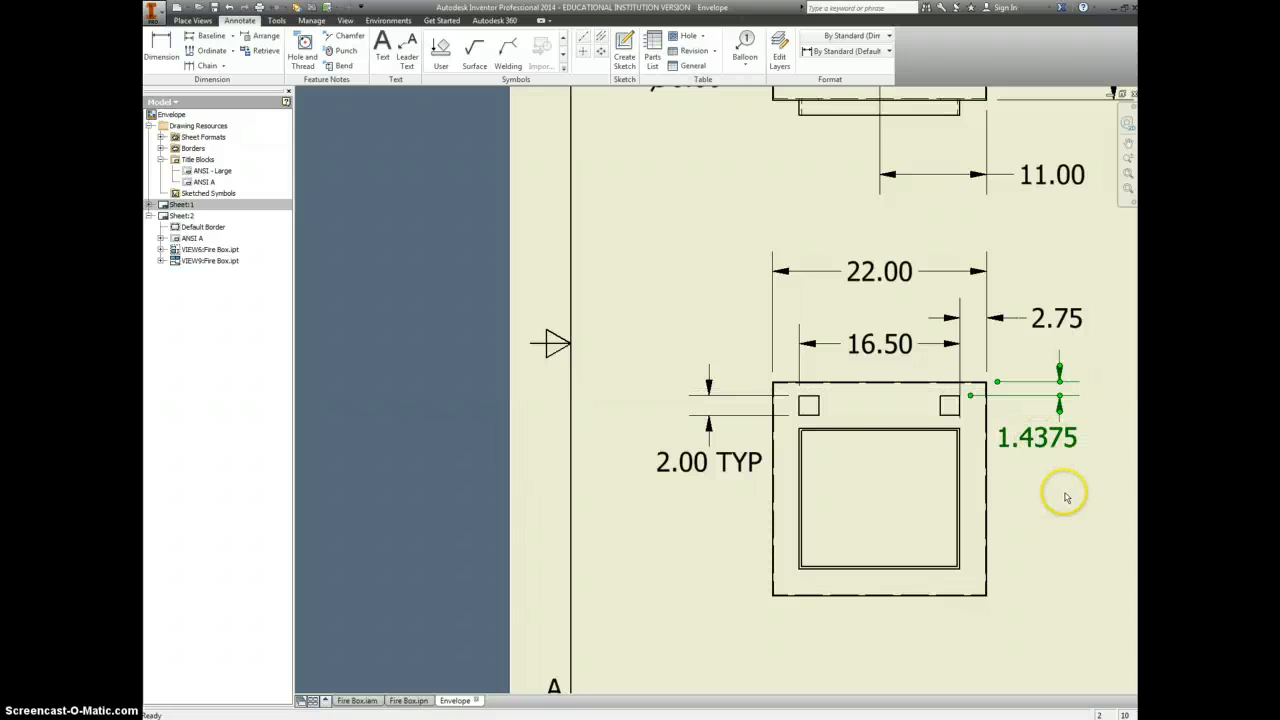
pyautogui.click(1064, 497)
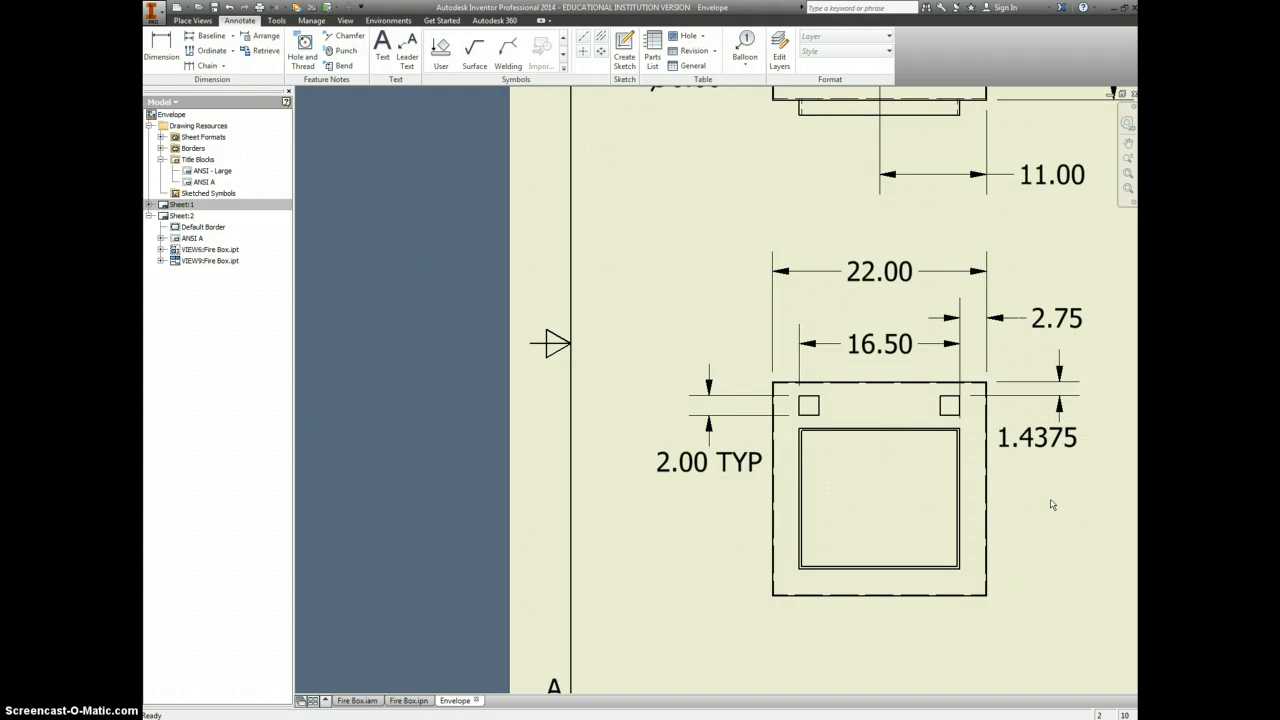
# Dimension the large rectangle's height between its outer upper and lower edges, beside the front view.
pyautogui.press('d')
pyautogui.scroll(3, 947, 440)
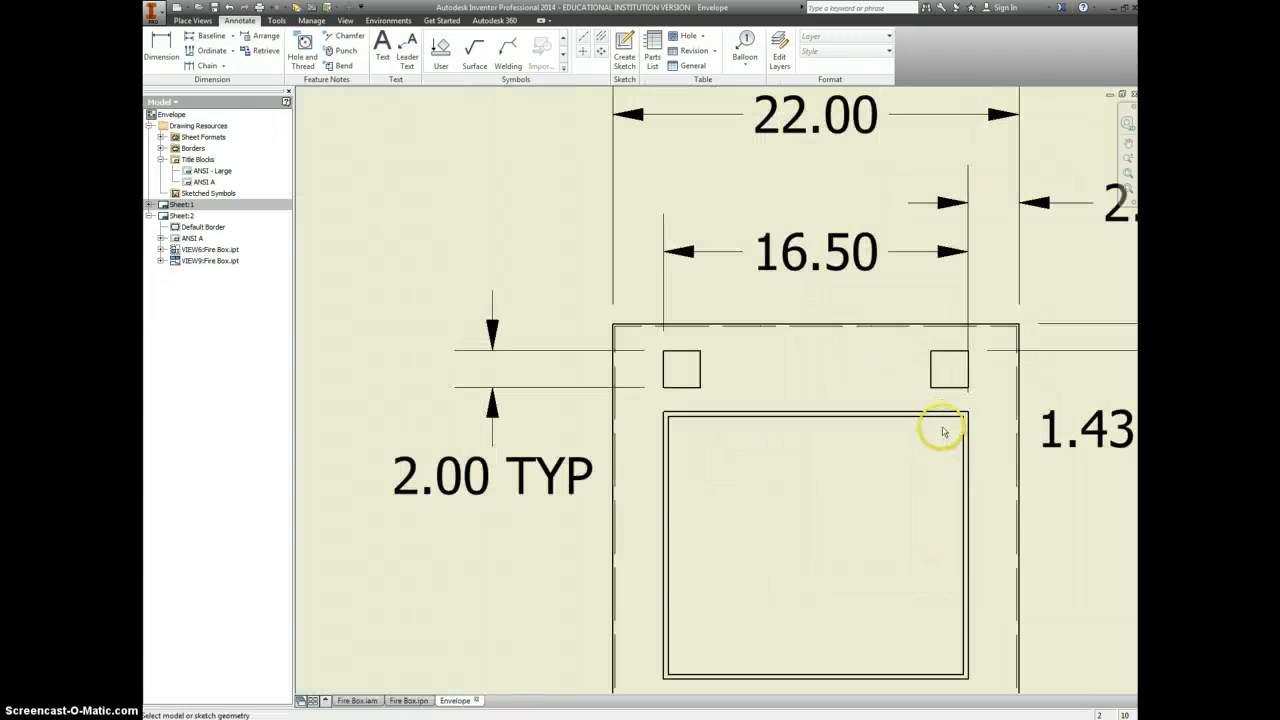
pyautogui.click(944, 413)
pyautogui.click(943, 677)
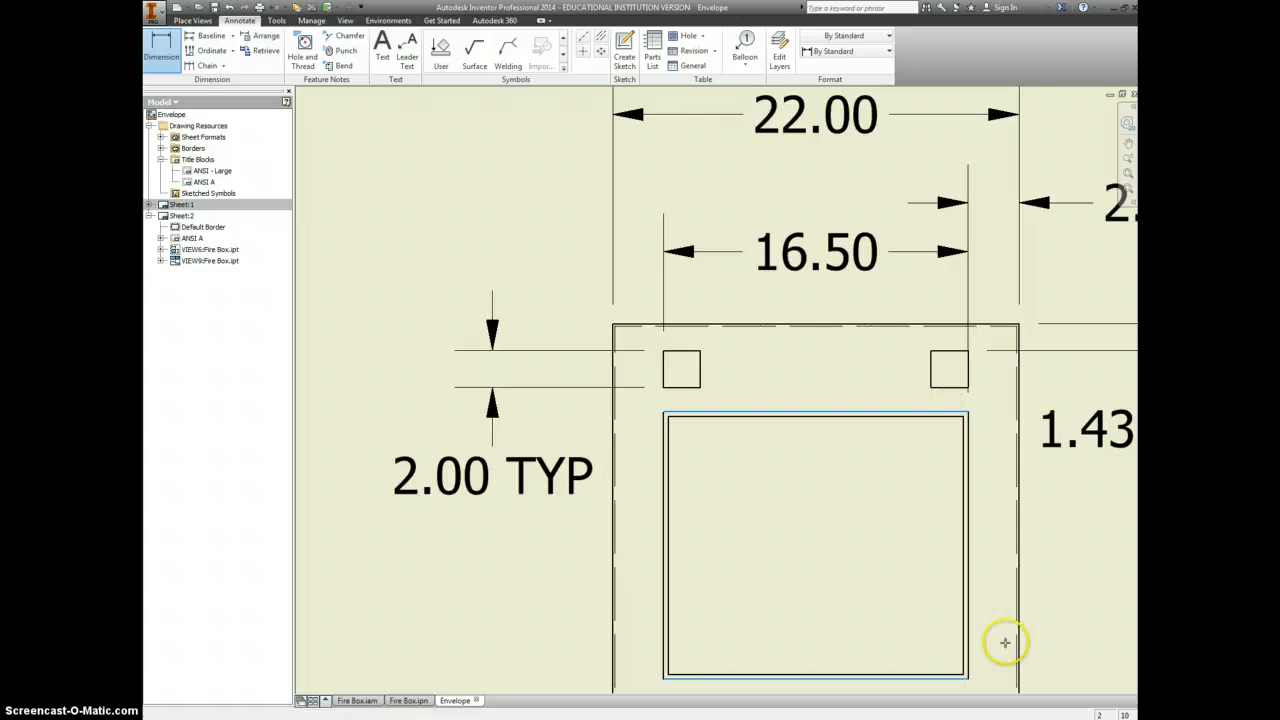
pyautogui.scroll(-2, 1062, 622)
pyautogui.moveTo(1086, 606); pyautogui.dragTo(929, 580, button='middle')
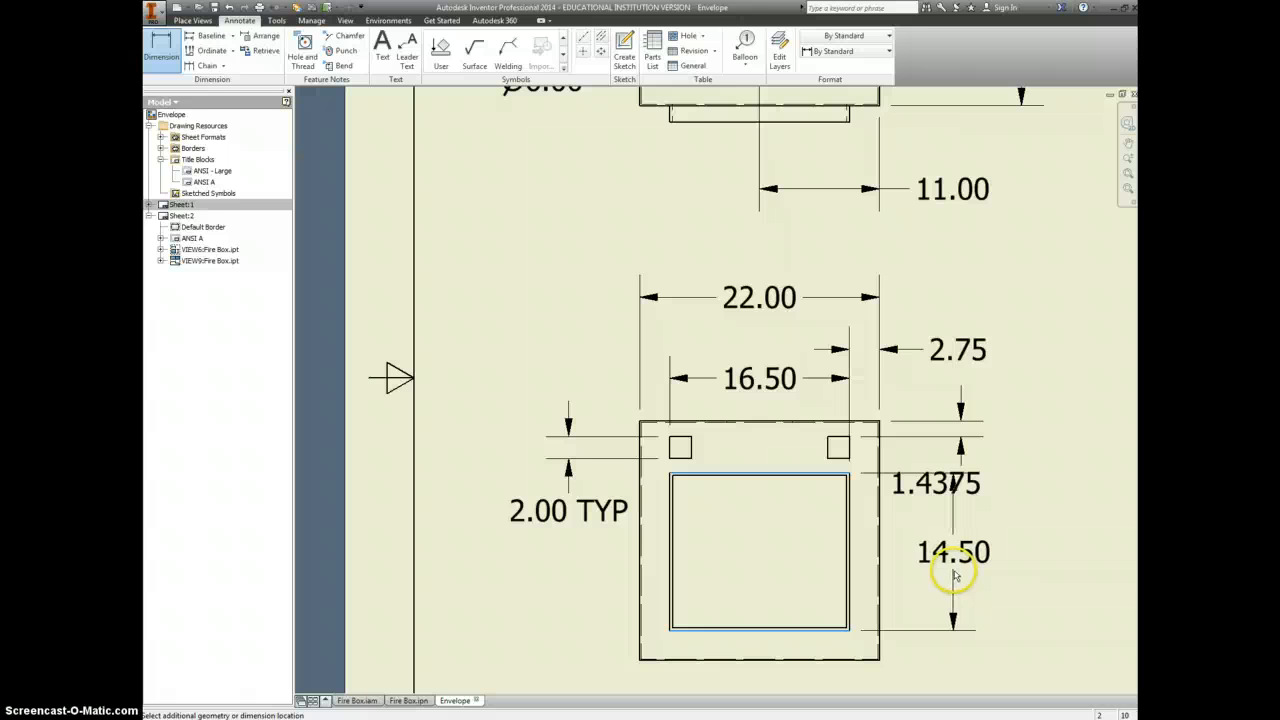
pyautogui.click(957, 575)
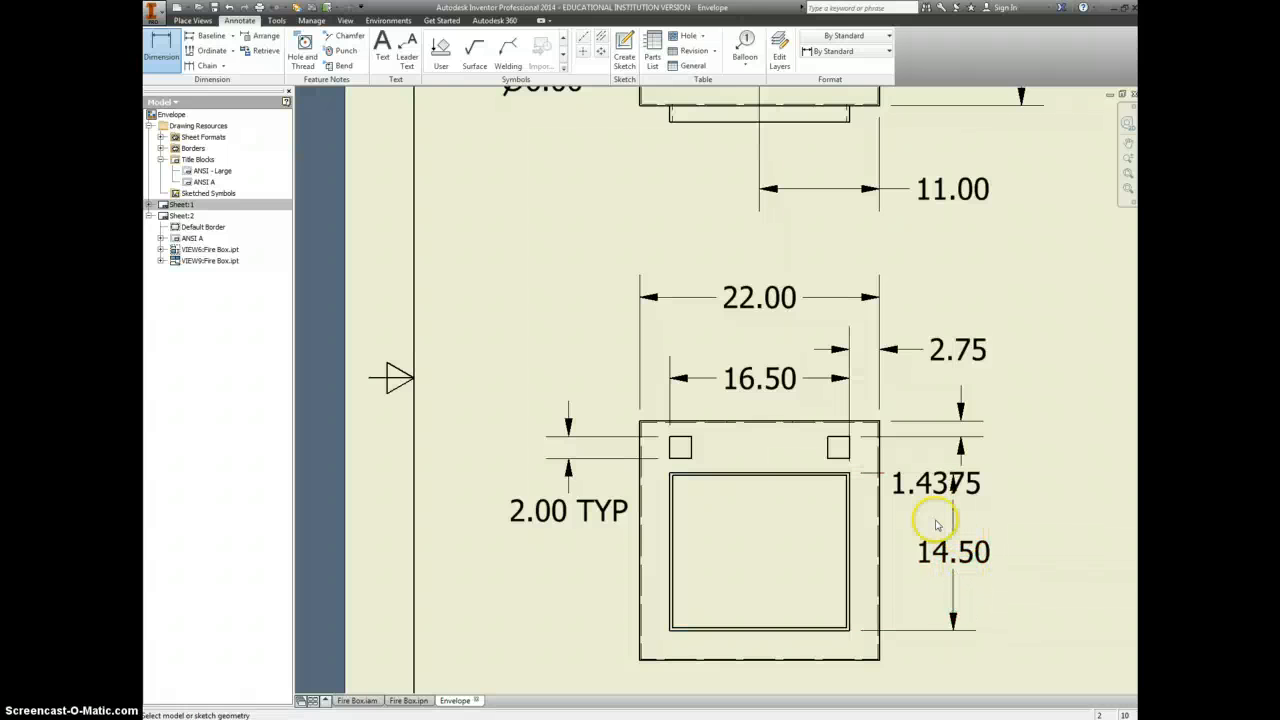
pyautogui.press('Escape')
# Offset the small square's vertical dimension text outward above its arrows on a bent leader, and align the large rectangle's height dimension with that dimension line.
pyautogui.moveTo(925, 483); pyautogui.dragTo(943, 450)
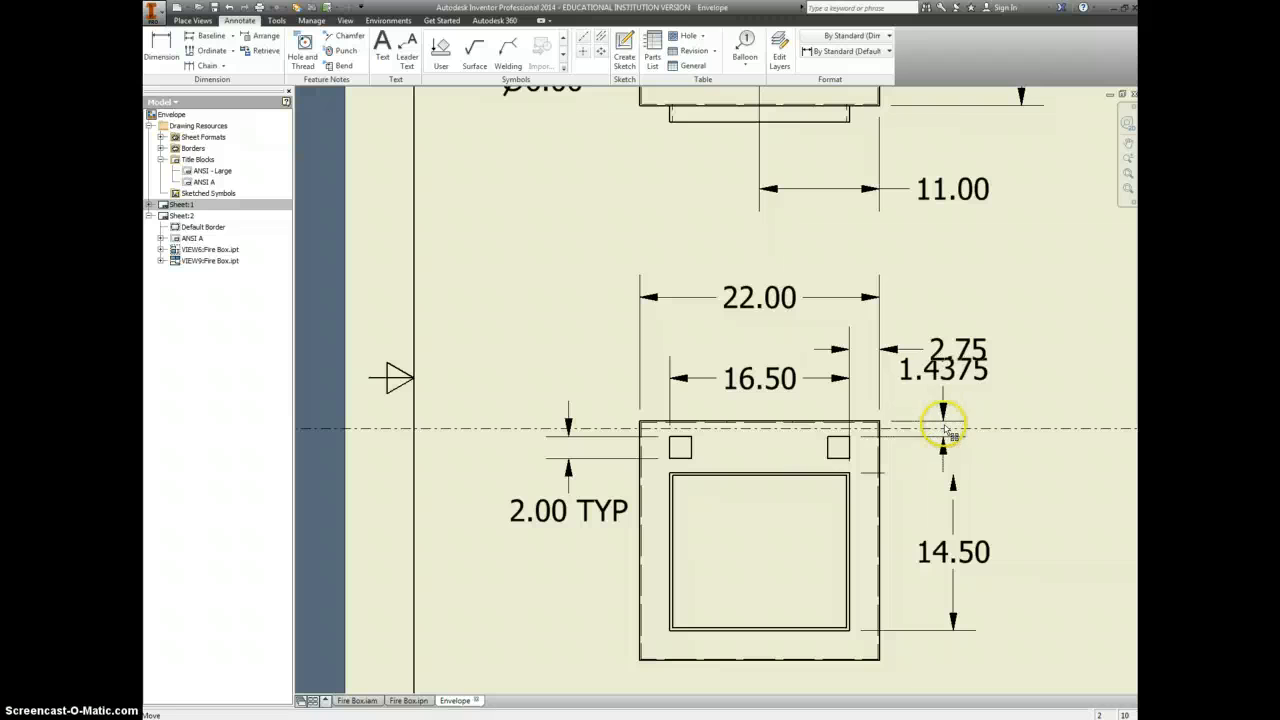
pyautogui.click(947, 406)
pyautogui.moveTo(953, 379); pyautogui.dragTo(1062, 380)
pyautogui.click(960, 378)
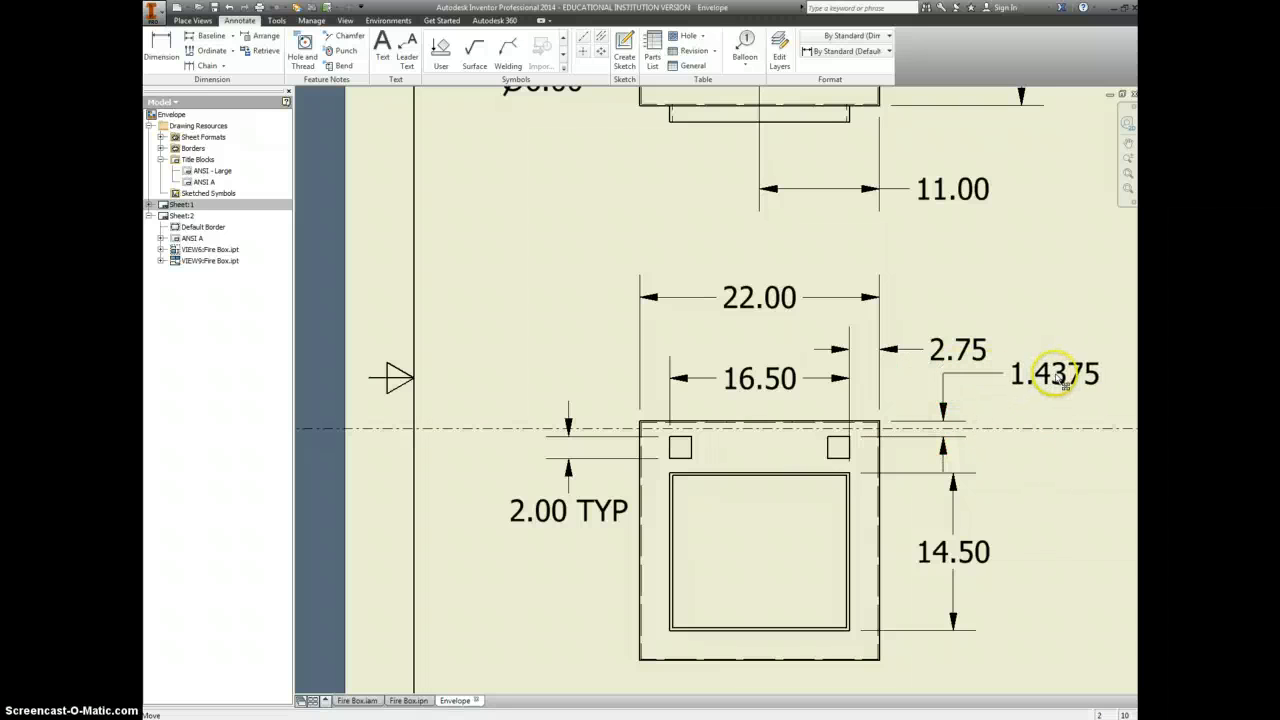
pyautogui.click(958, 567)
pyautogui.moveTo(964, 558); pyautogui.dragTo(954, 558)
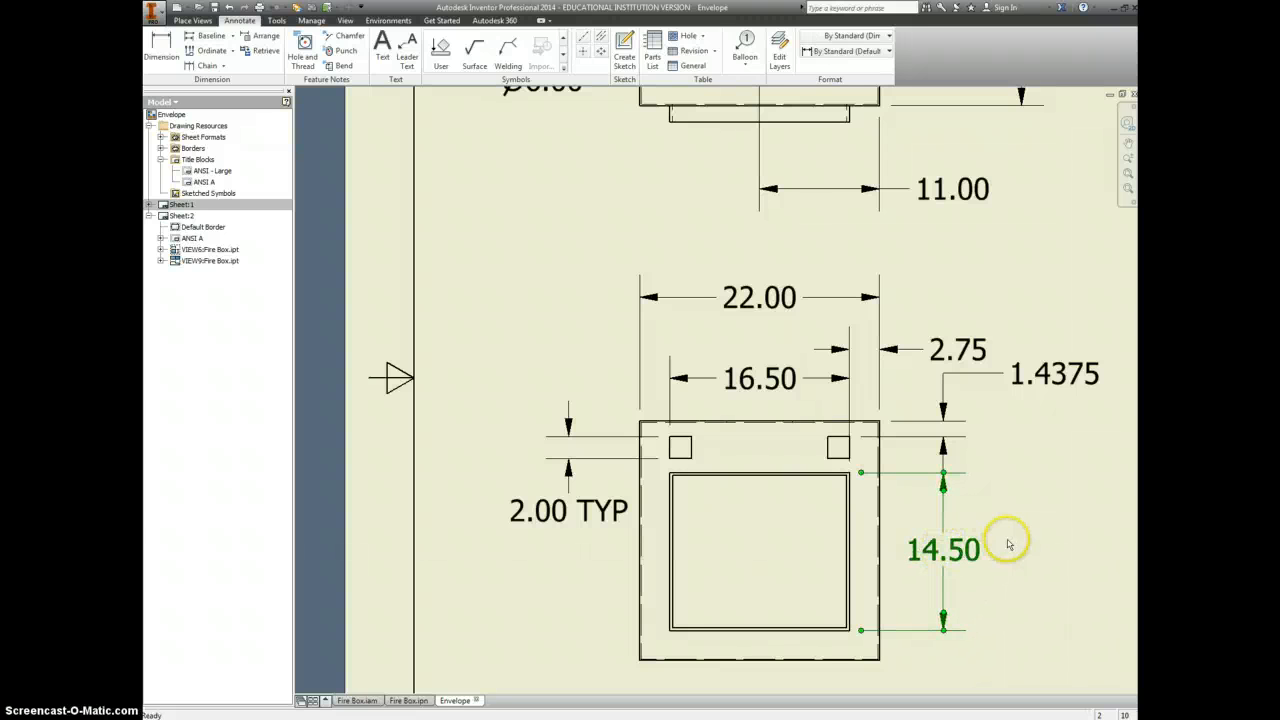
# Dimension the front view's overall height, outside the large rectangle's height dimension.
pyautogui.scroll(-3, 884, 594)
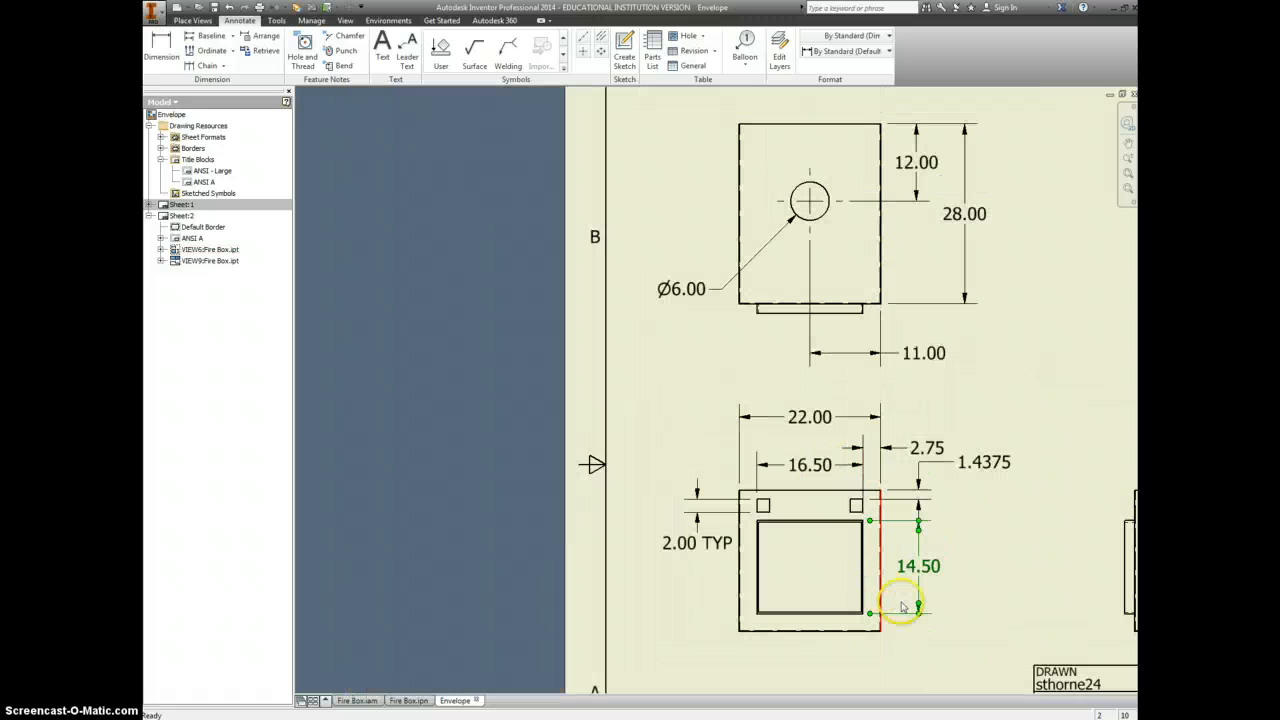
pyautogui.press('d')
pyautogui.click(832, 492)
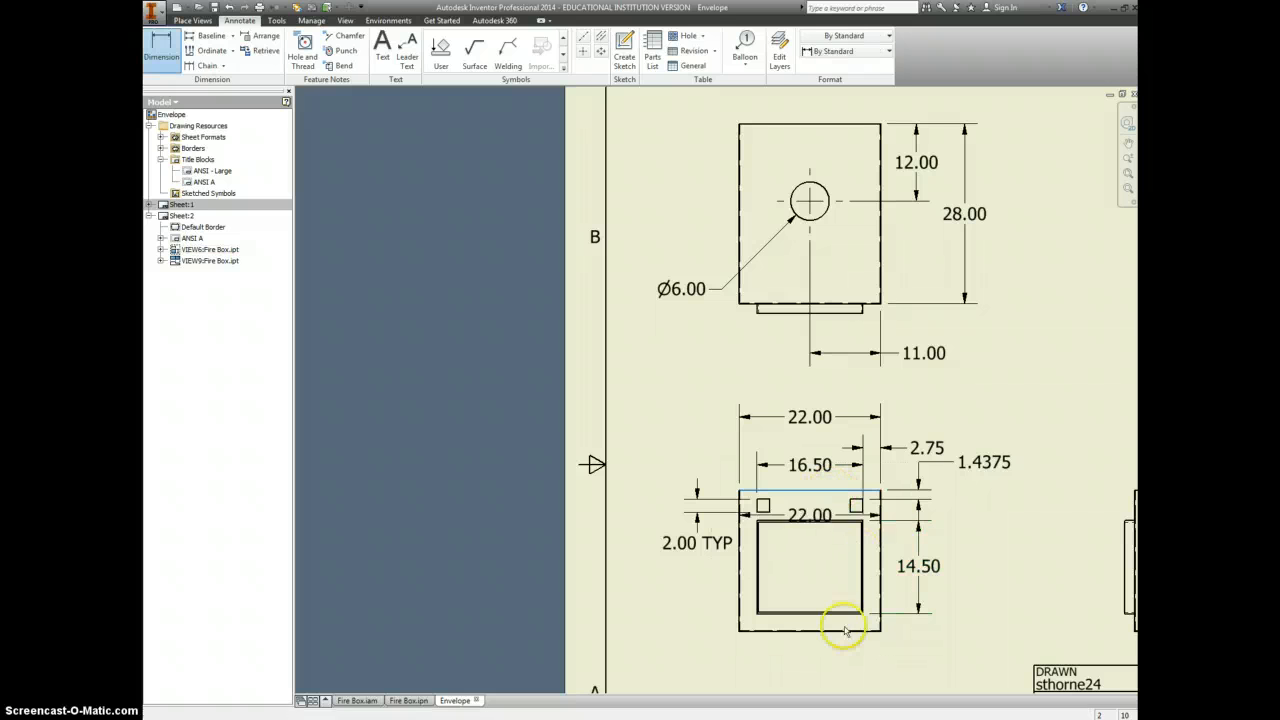
pyautogui.click(838, 632)
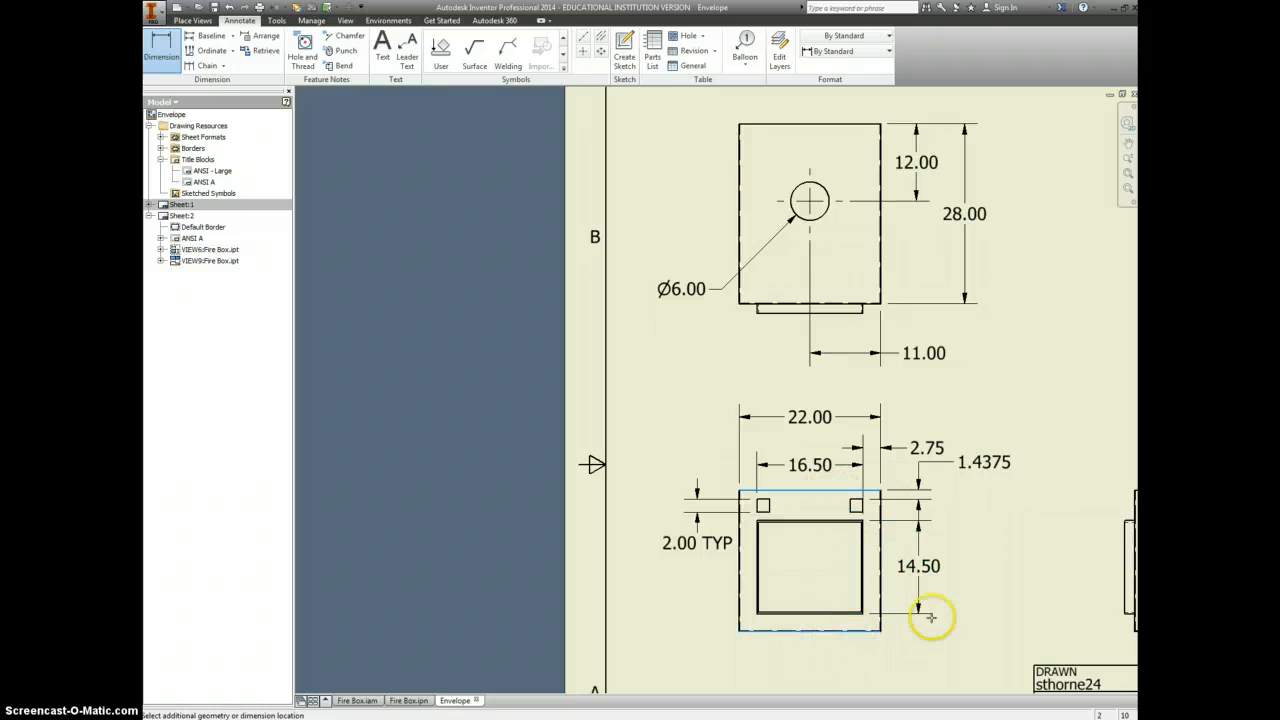
pyautogui.click(977, 605)
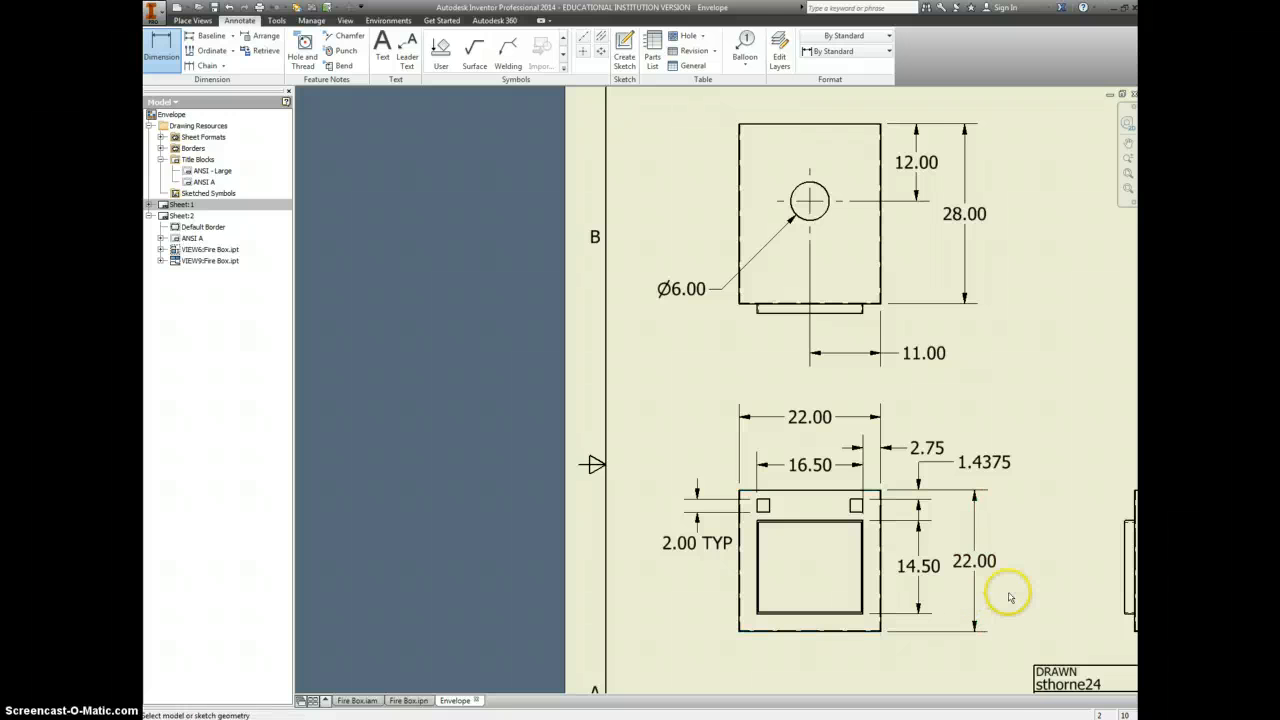
# Dimension the distance from the large rectangle's lower edge to the front view's lower edge, with the text below the arrows.
pyautogui.scroll(-2, 1014, 601)
pyautogui.scroll(1, 931, 533)
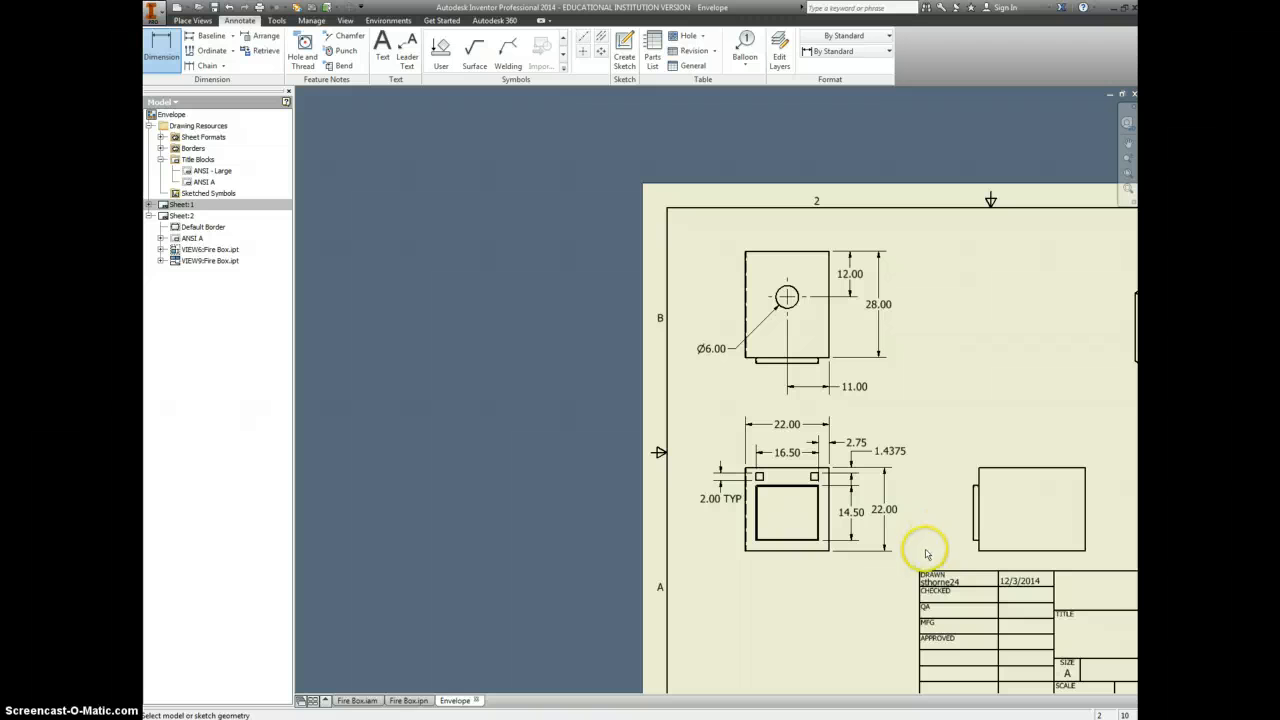
pyautogui.scroll(3, 840, 565)
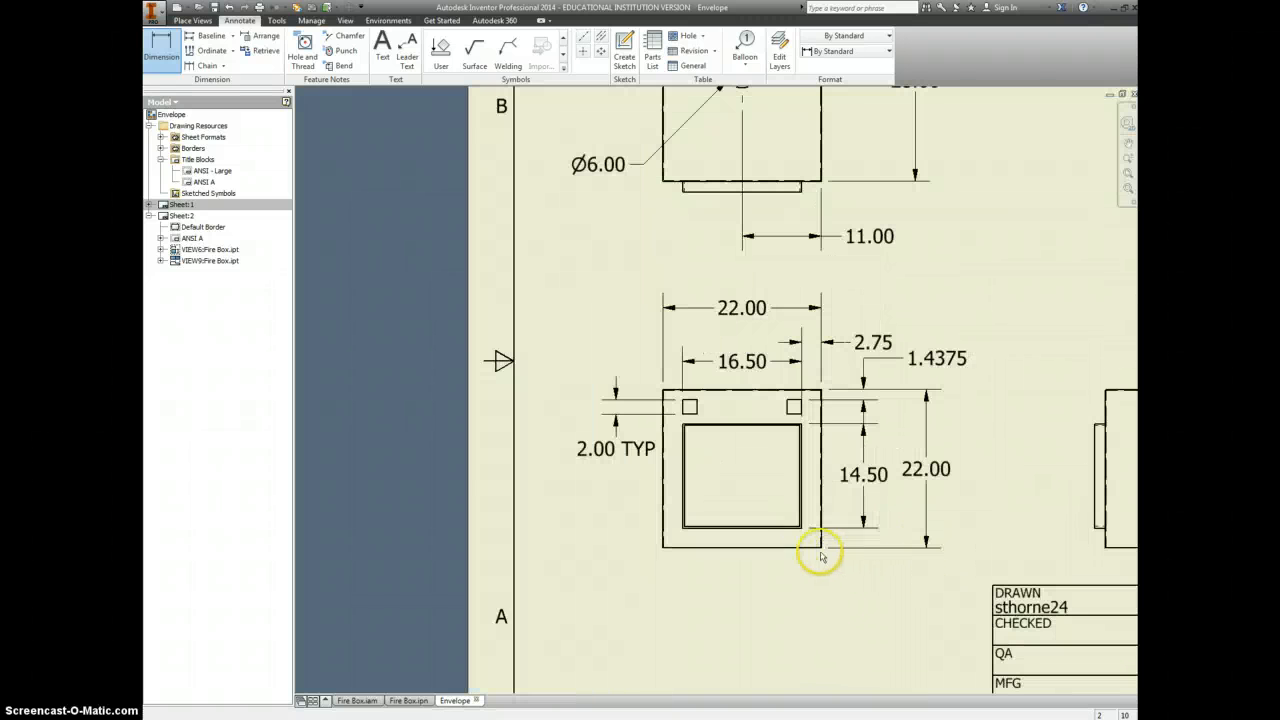
pyautogui.scroll(1, 790, 531)
pyautogui.click(797, 529)
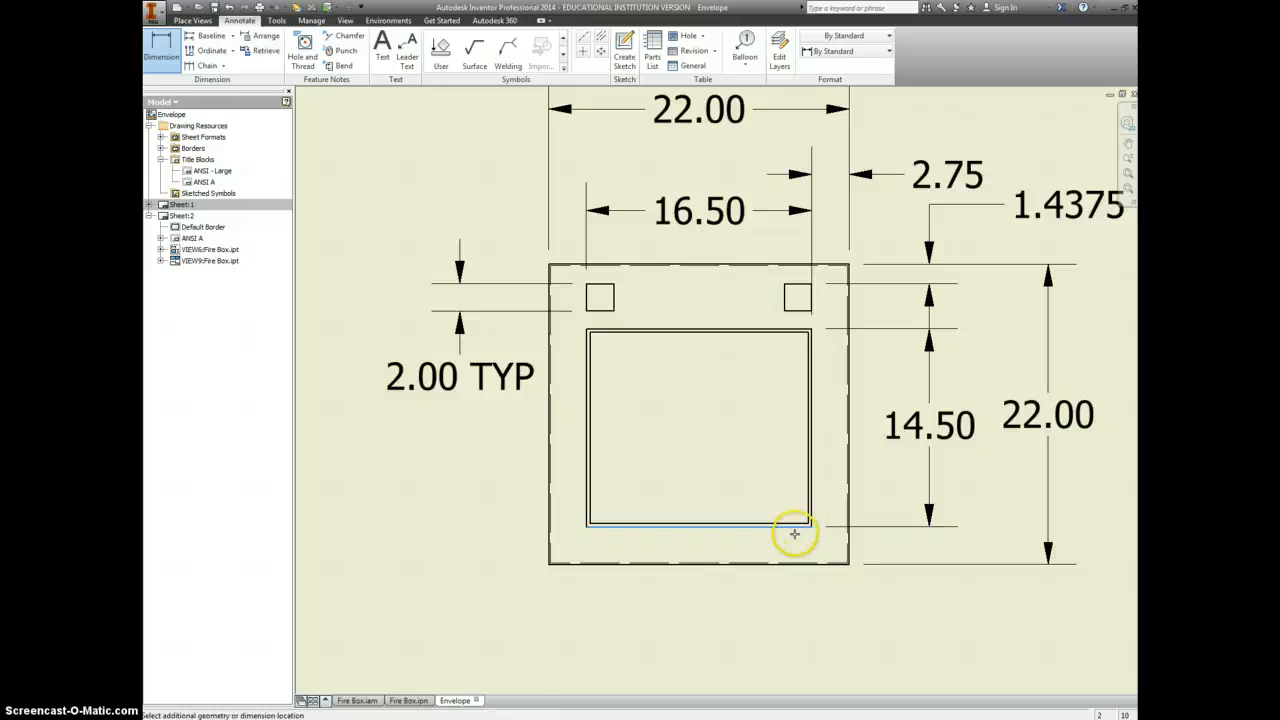
pyautogui.click(806, 562)
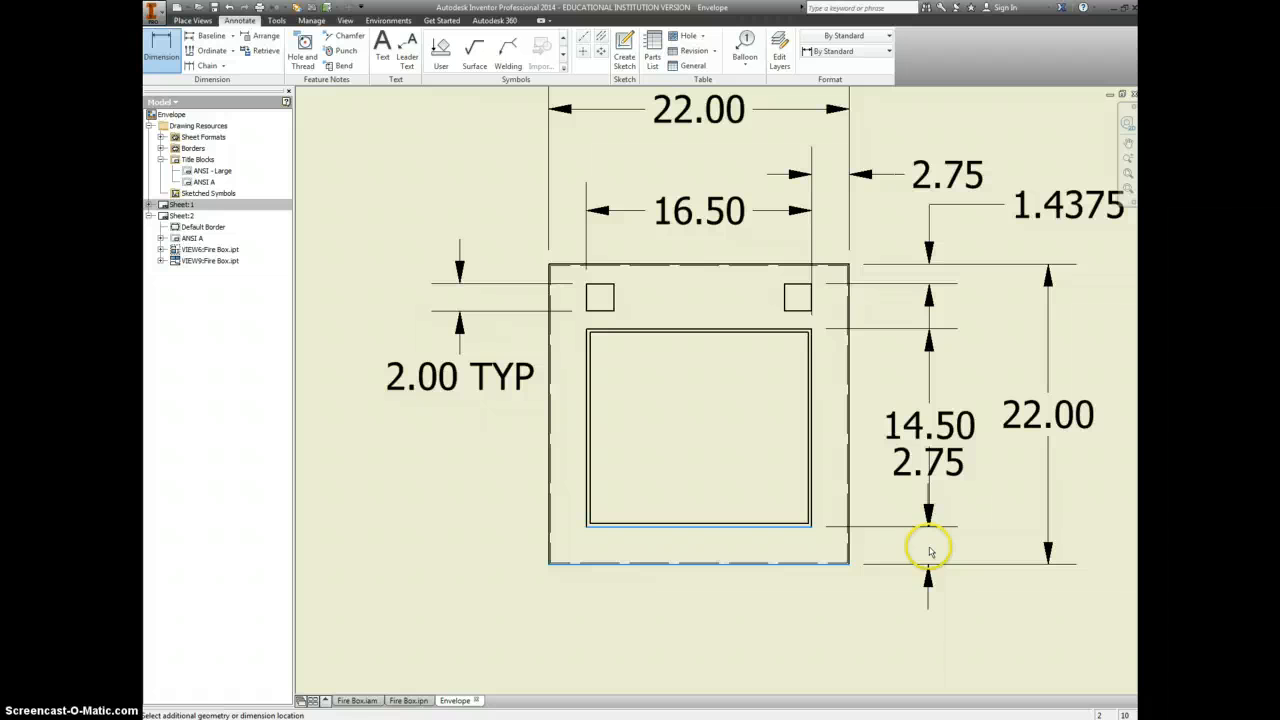
pyautogui.click(929, 548)
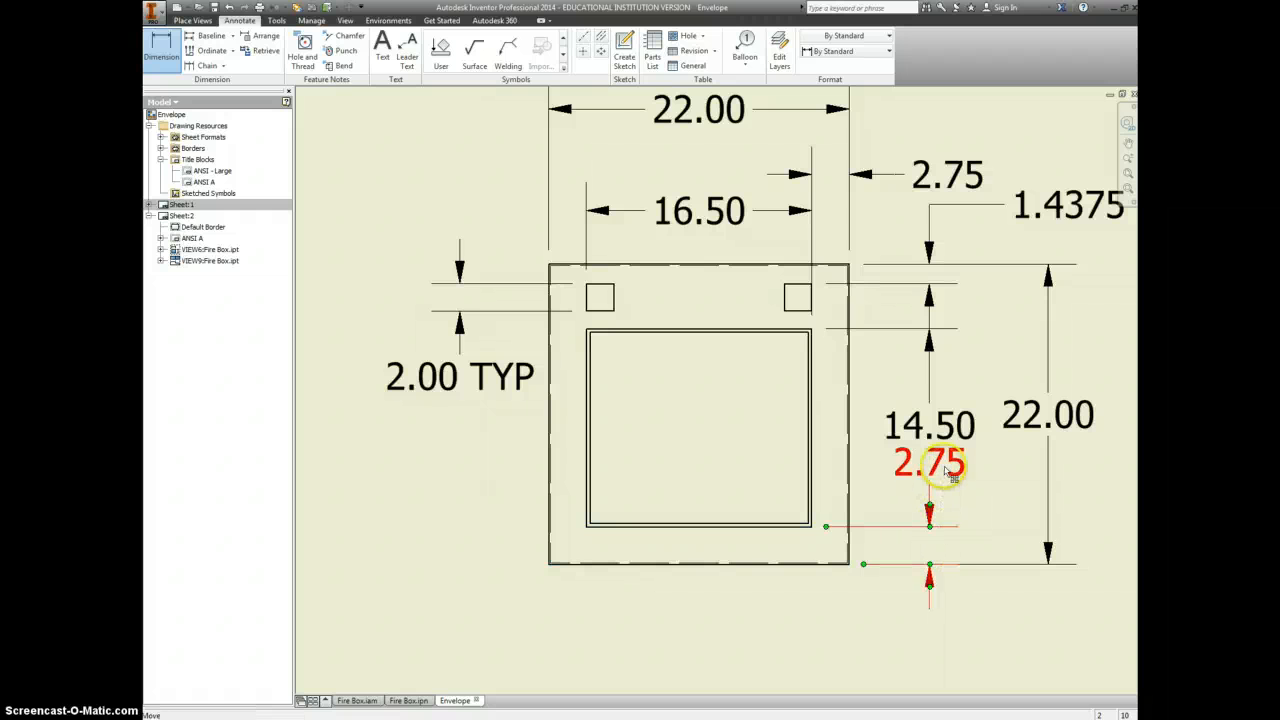
pyautogui.moveTo(933, 462); pyautogui.dragTo(929, 628)
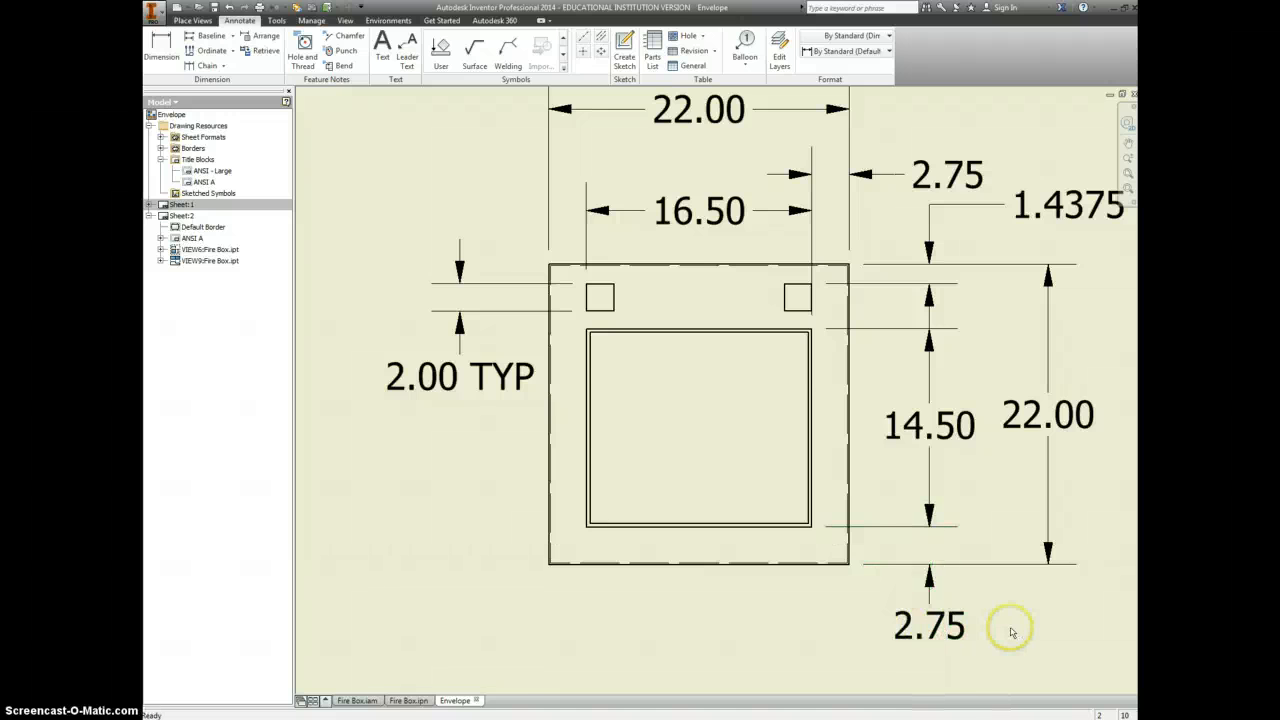
pyautogui.scroll(-3, 1012, 632)
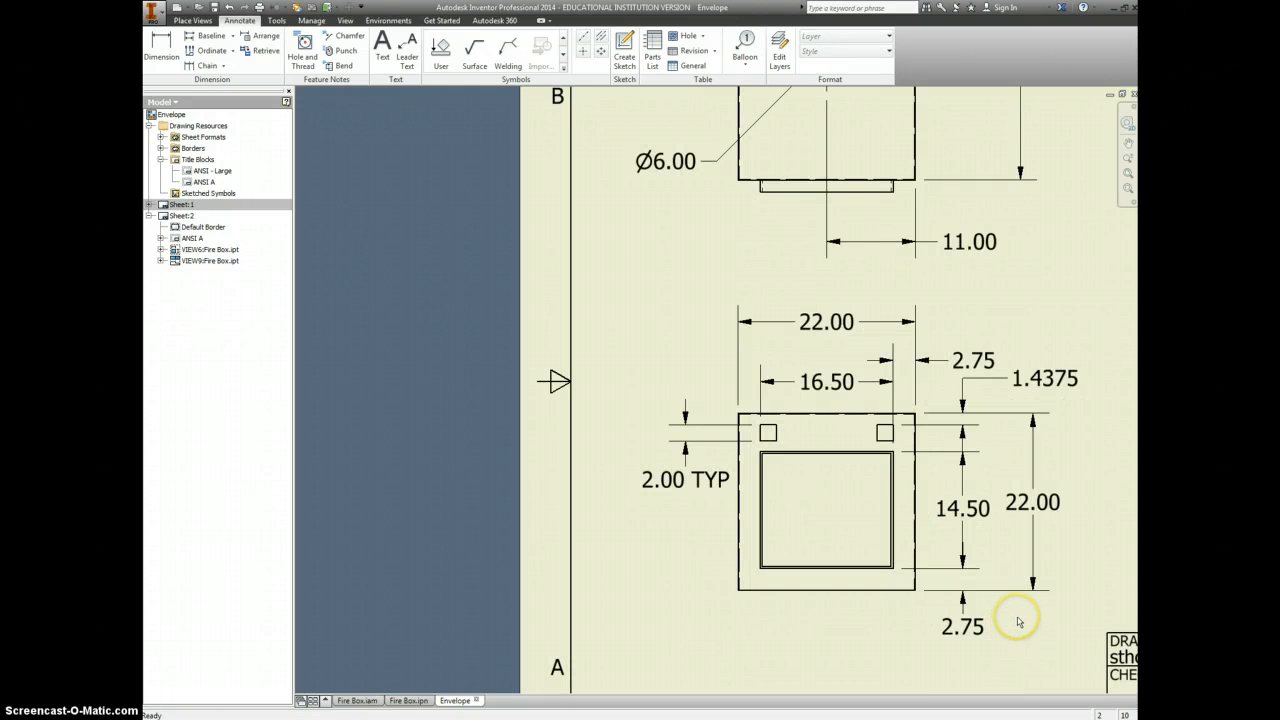
pyautogui.click(957, 518)
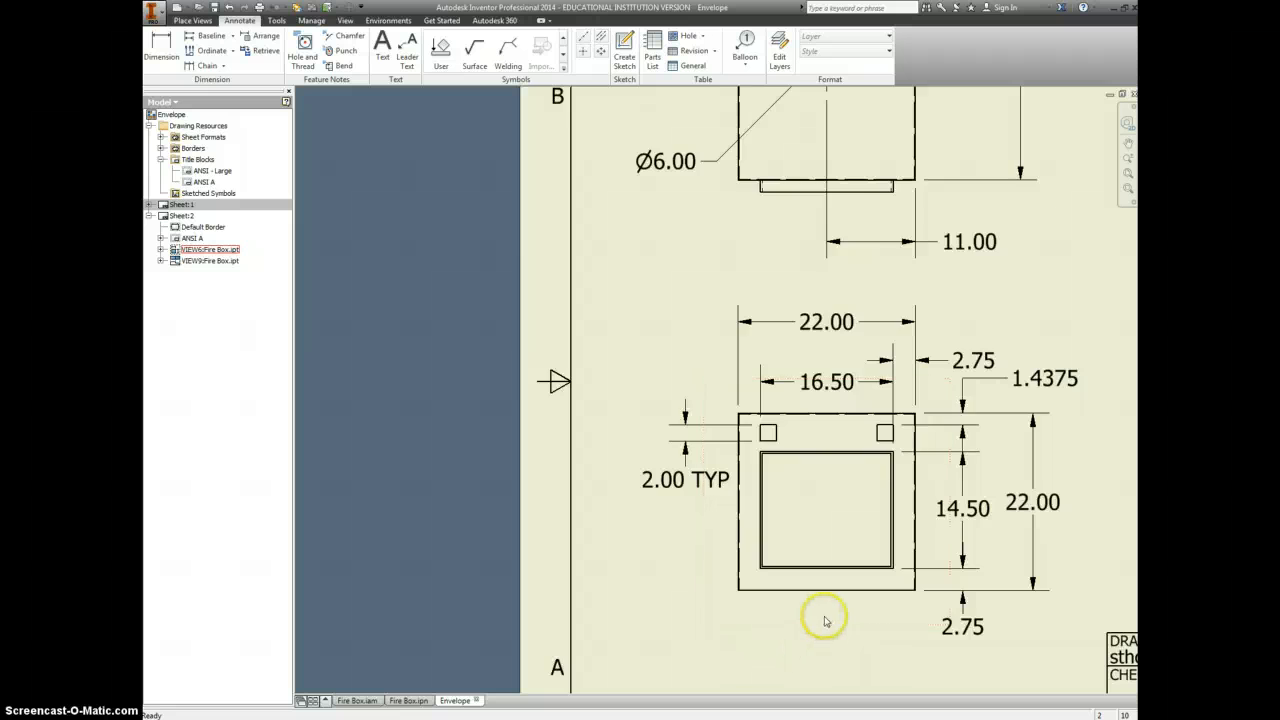
# Start a welding symbol with its leader running from the large rectangle's left edge near the lower corner to below the front view.
pyautogui.scroll(-2, 822, 614)
pyautogui.moveTo(857, 625); pyautogui.dragTo(840, 531, button='middle')
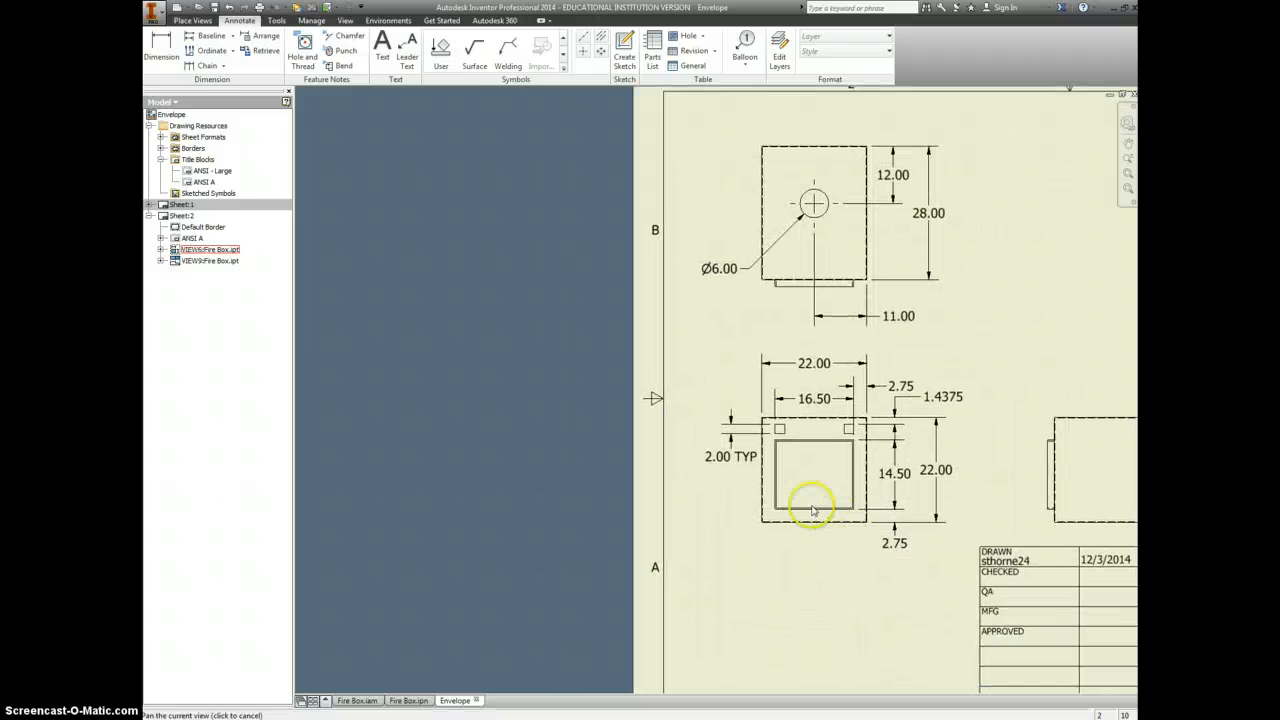
pyautogui.click(508, 50)
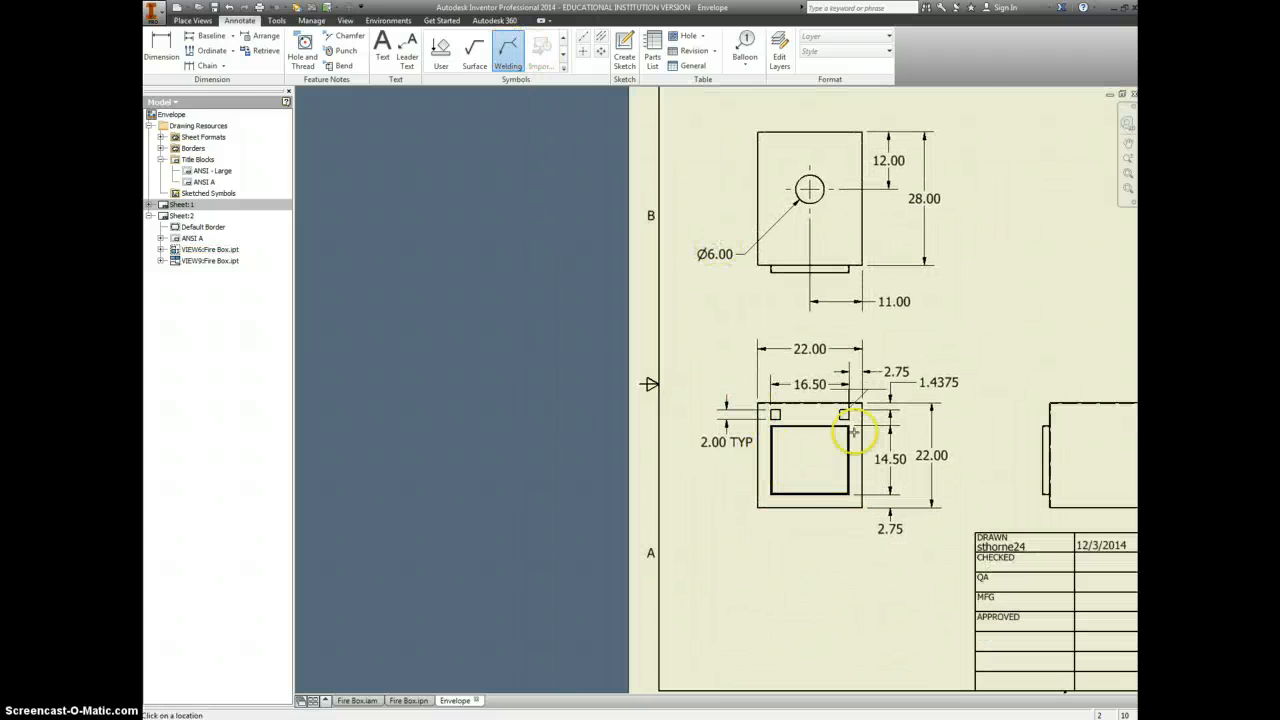
pyautogui.scroll(5, 810, 525)
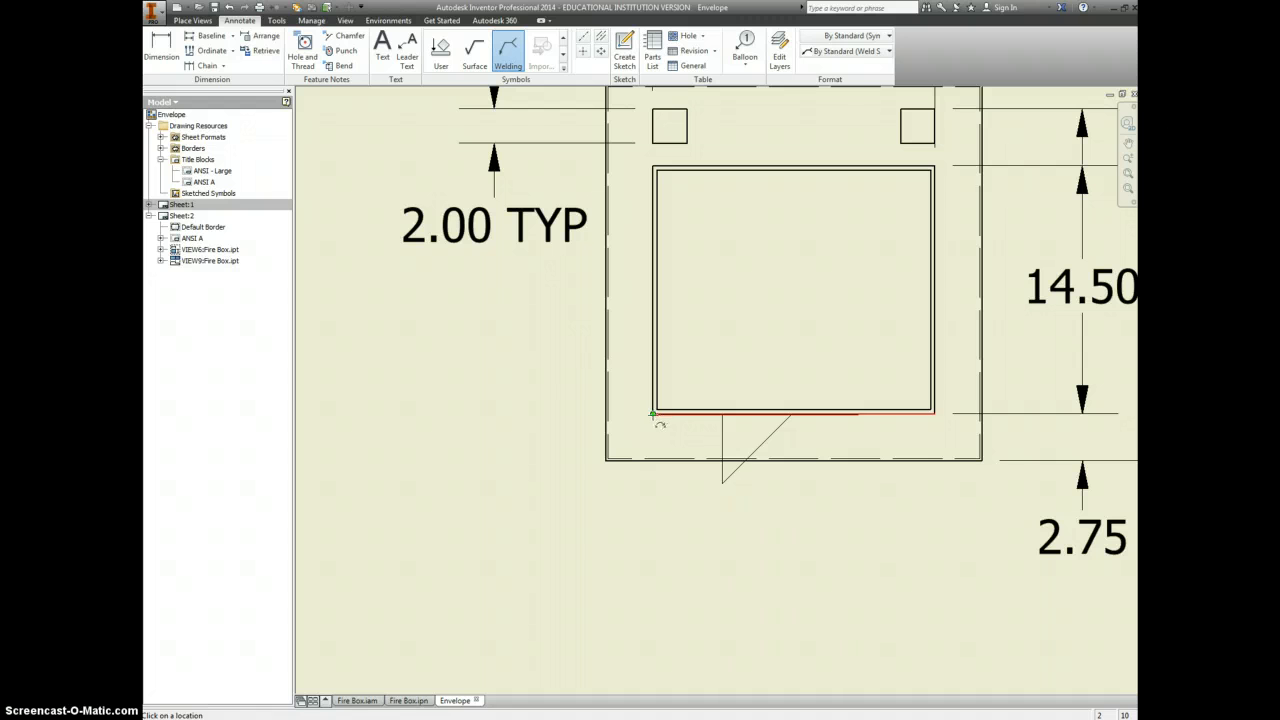
pyautogui.click(654, 405)
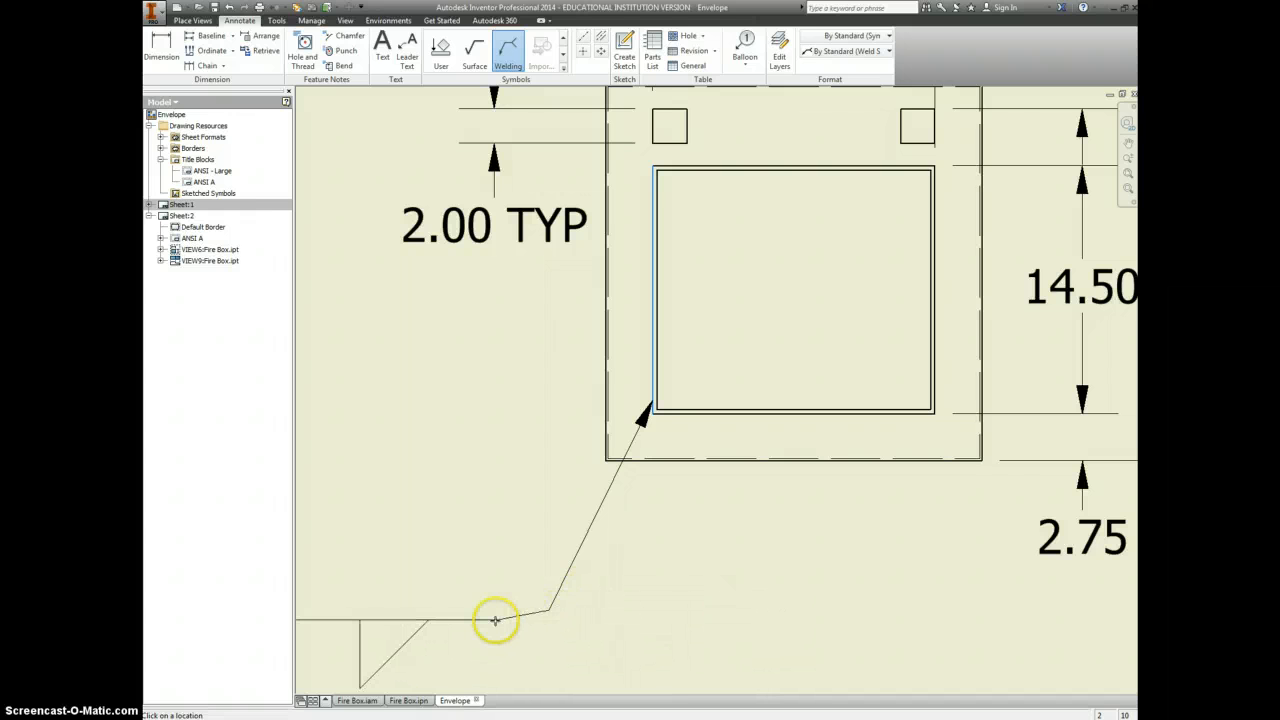
pyautogui.rightClick(495, 620)
pyautogui.click(545, 621)
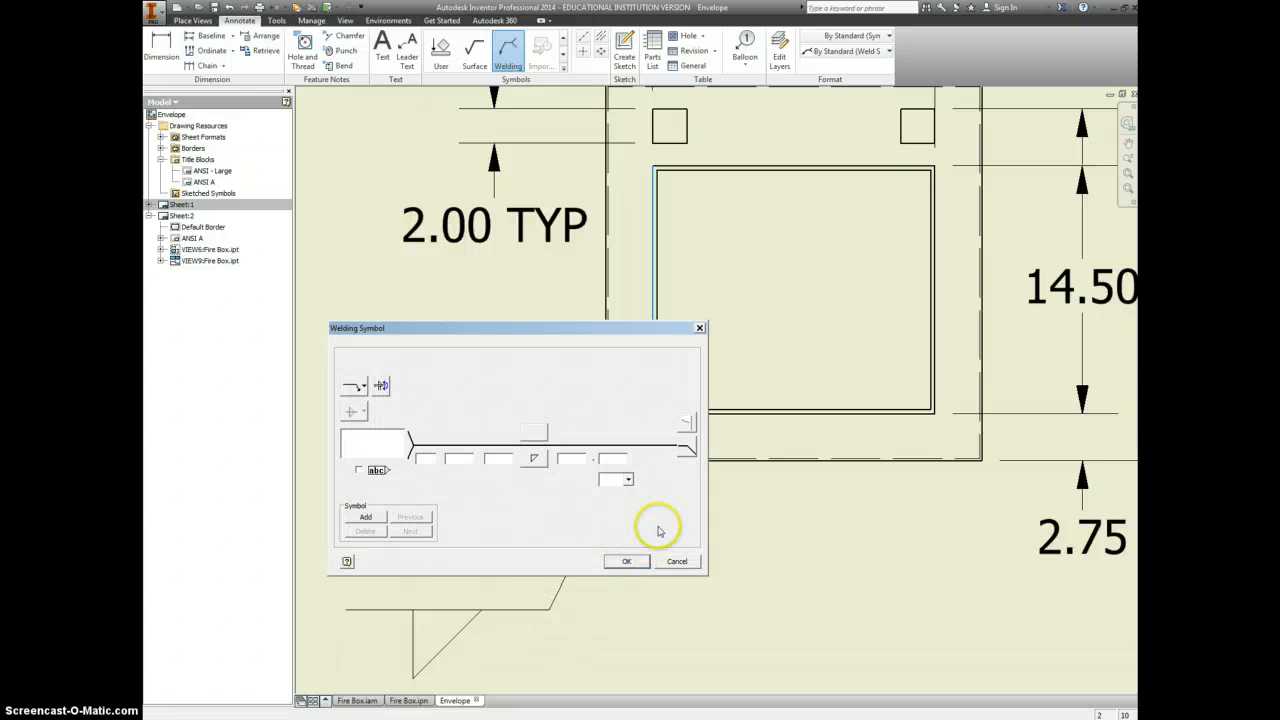
# Set the welding symbol to 3/16 fillet welds on both sides with the tail note SMAW.
pyautogui.click(537, 438)
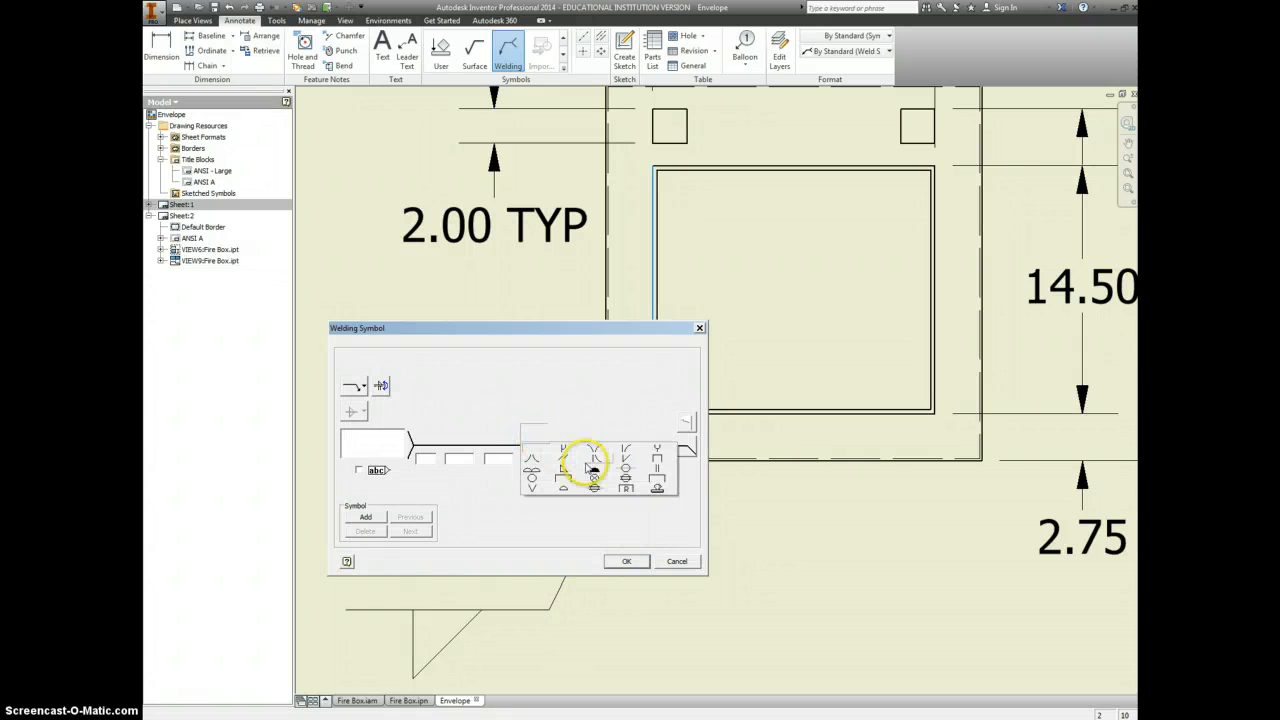
pyautogui.click(564, 468)
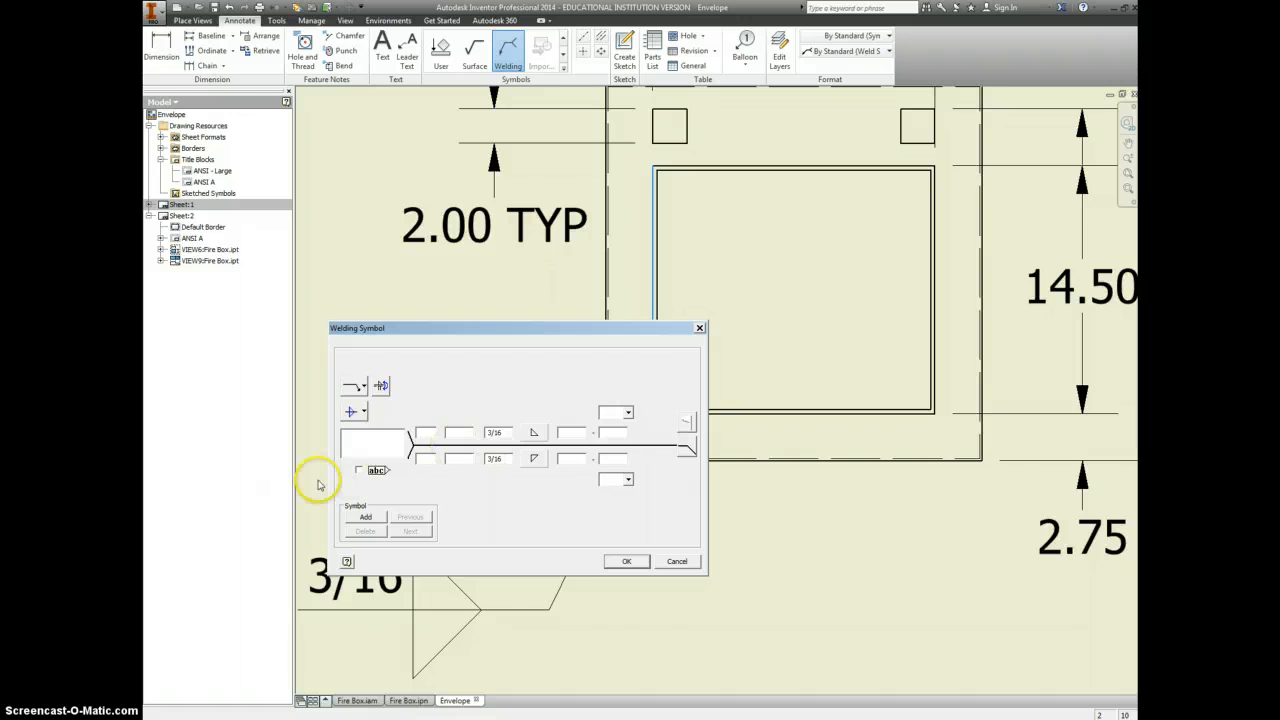
pyautogui.click(359, 446)
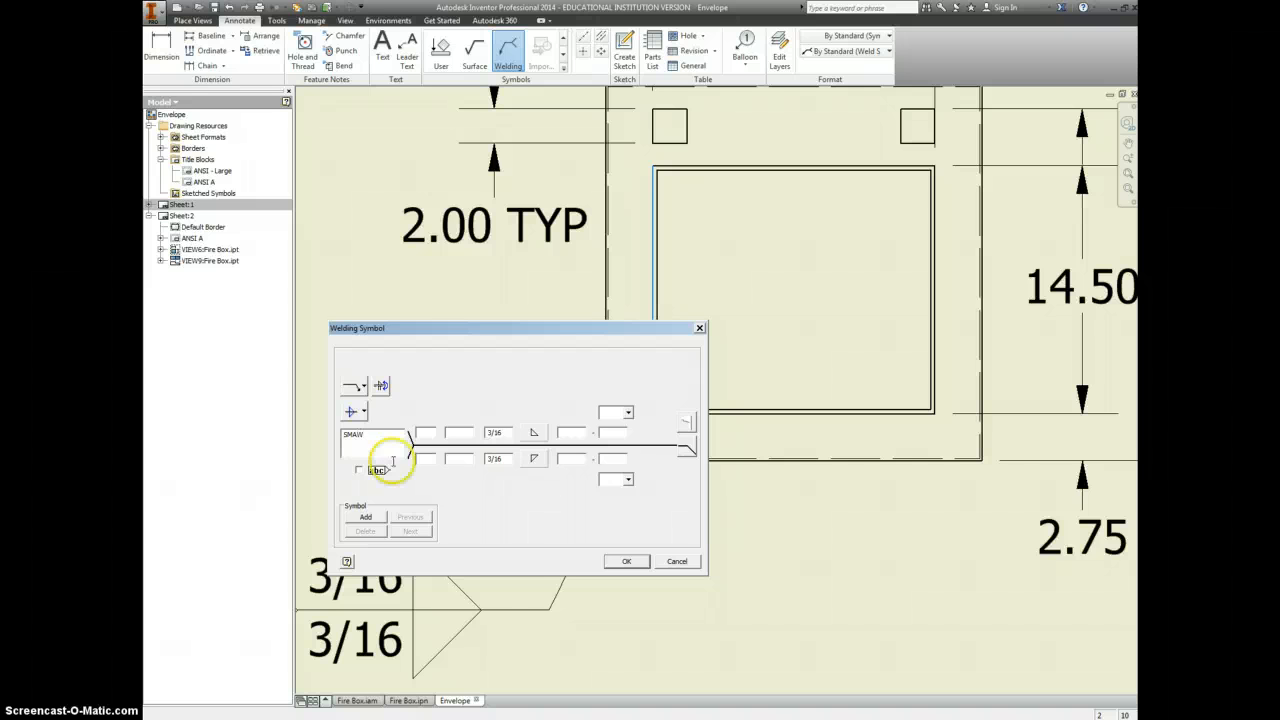
pyautogui.click(629, 558)
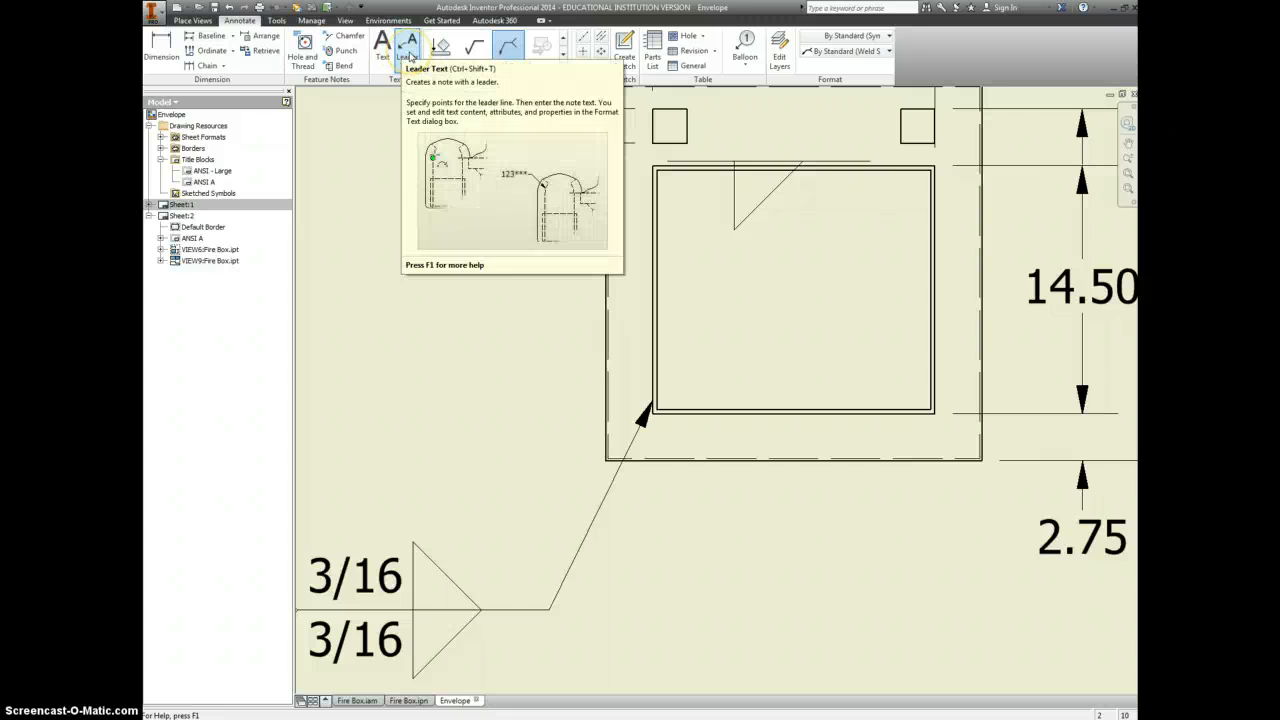
# Add a blank leader from the large rectangle's lower edge to the bend of the welding symbol's leader.
pyautogui.click(409, 55)
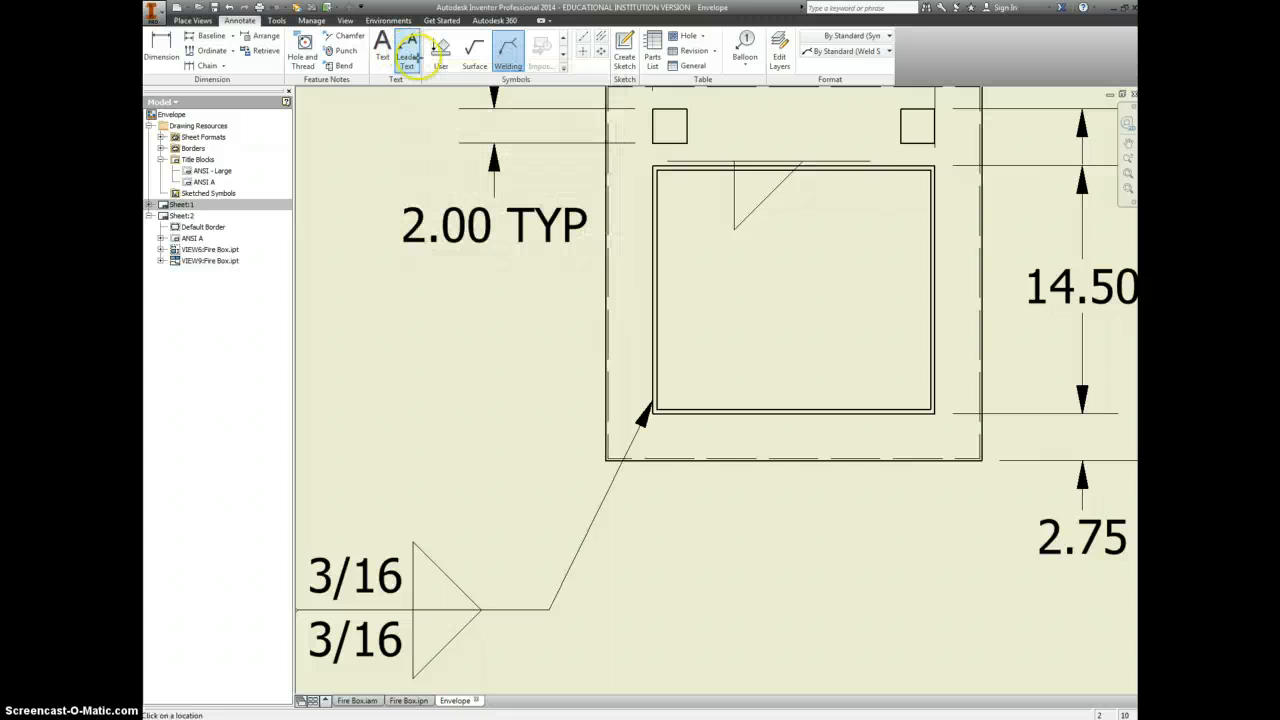
pyautogui.click(724, 416)
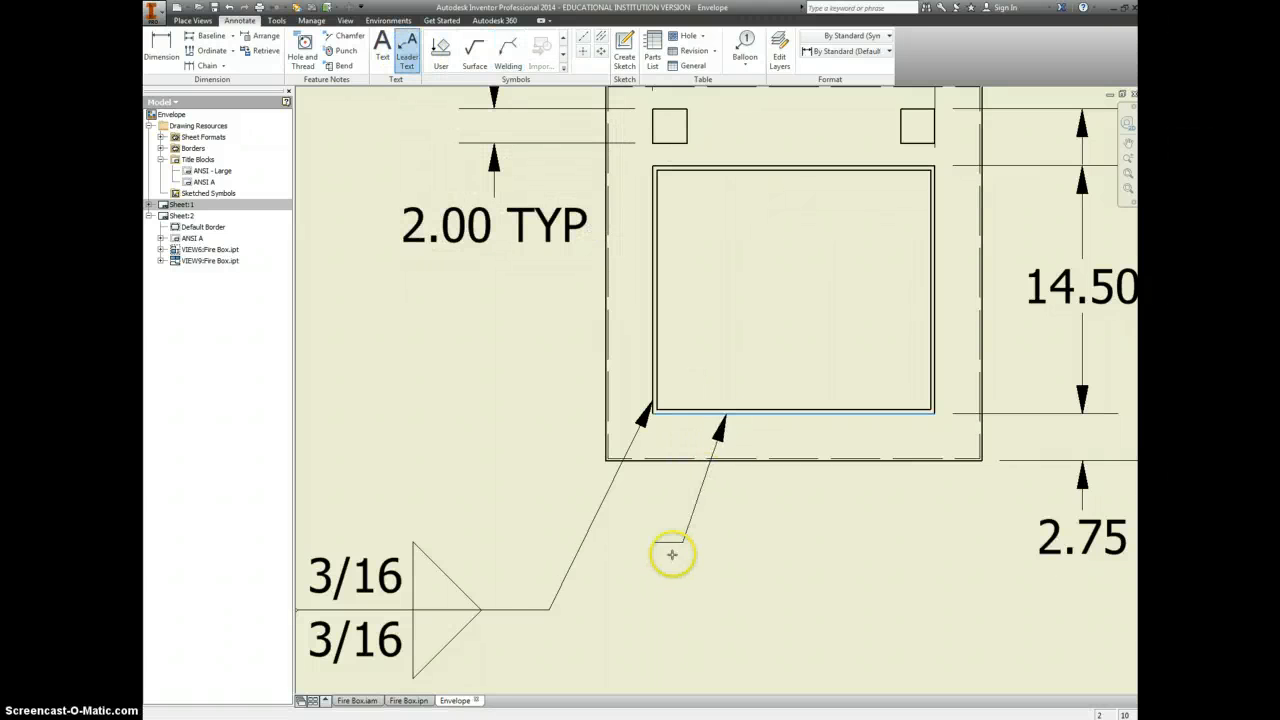
pyautogui.click(549, 609)
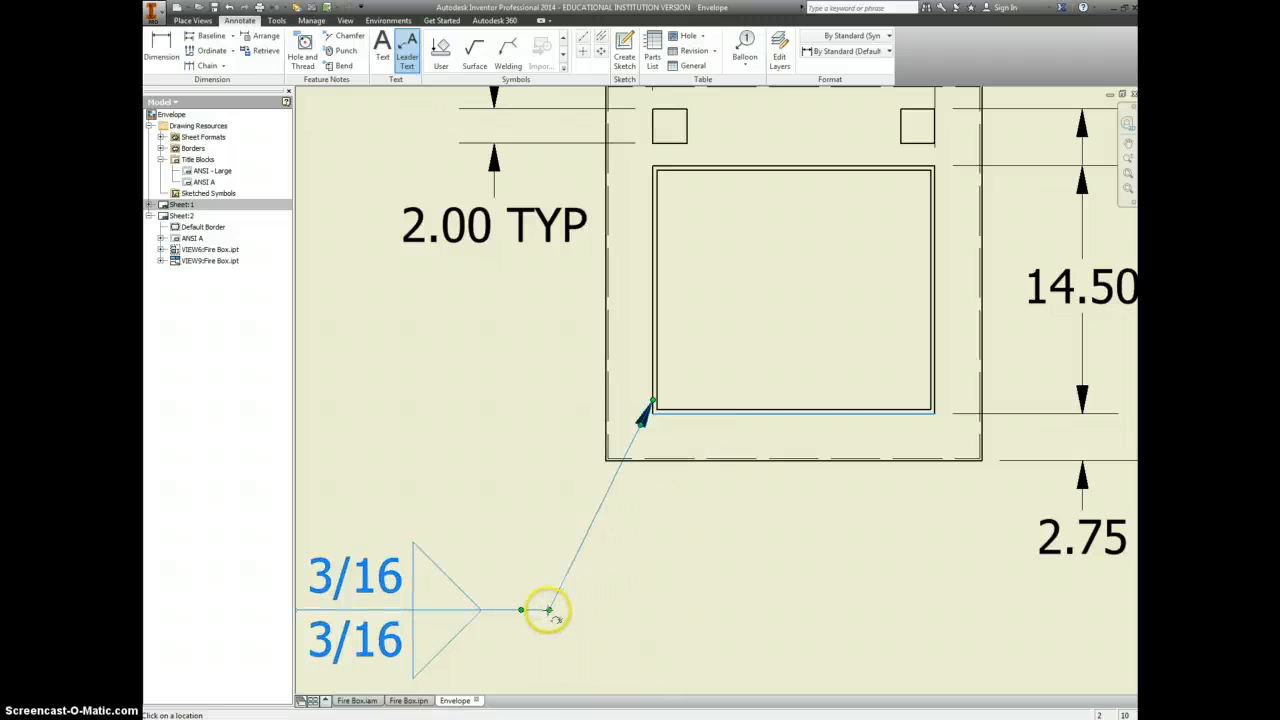
pyautogui.rightClick(548, 609)
pyautogui.click(606, 609)
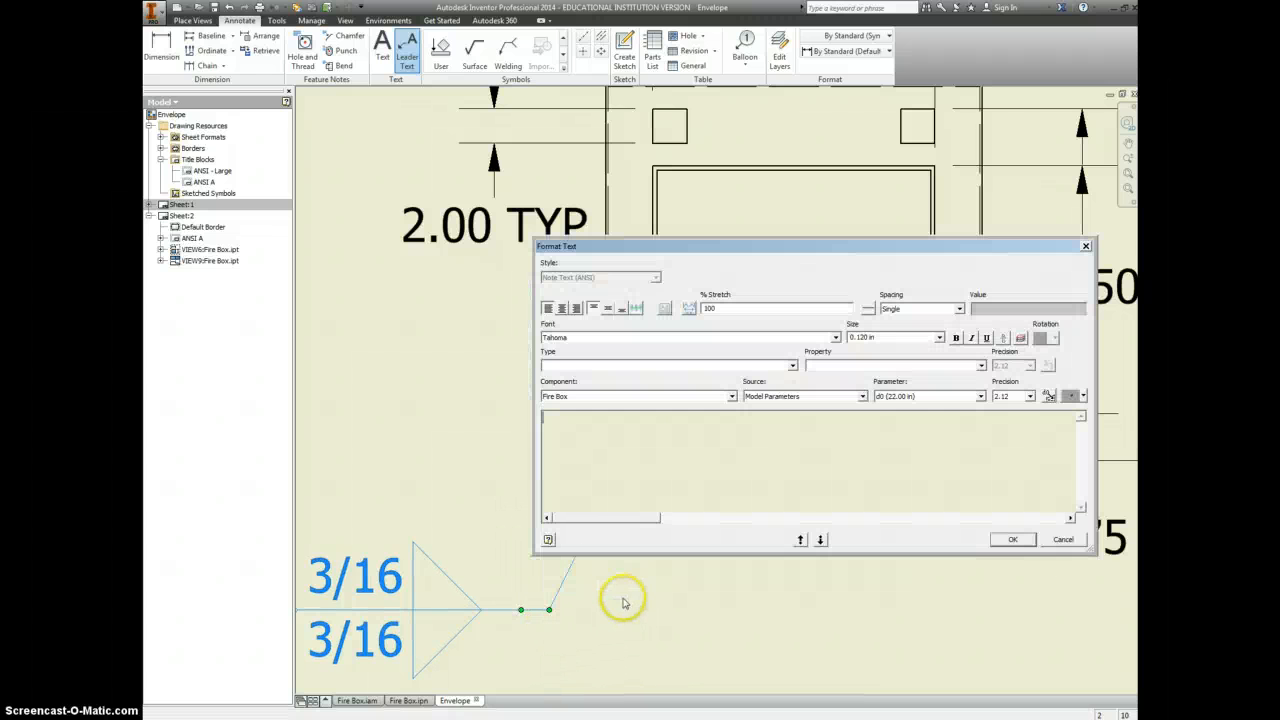
pyautogui.click(1013, 540)
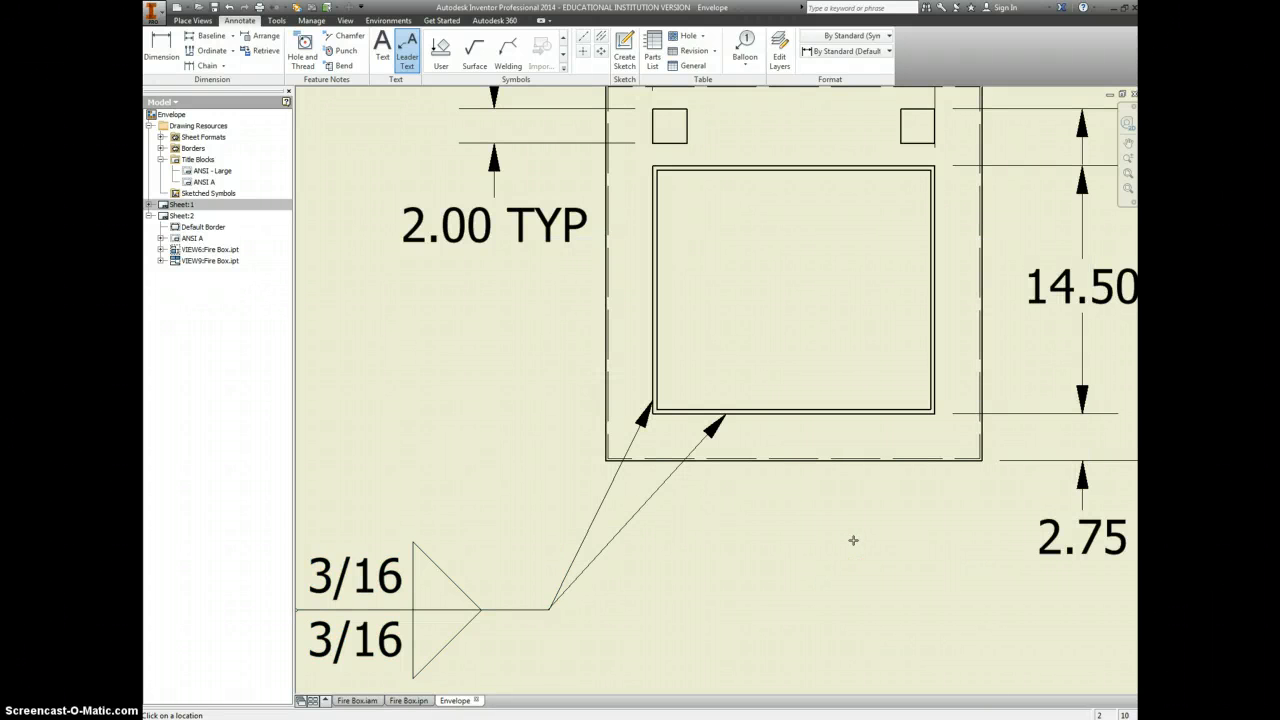
# Shift the welding symbol's arrowhead along the large rectangle's left edge and delete the blank leader on its lower edge.
pyautogui.click(651, 408)
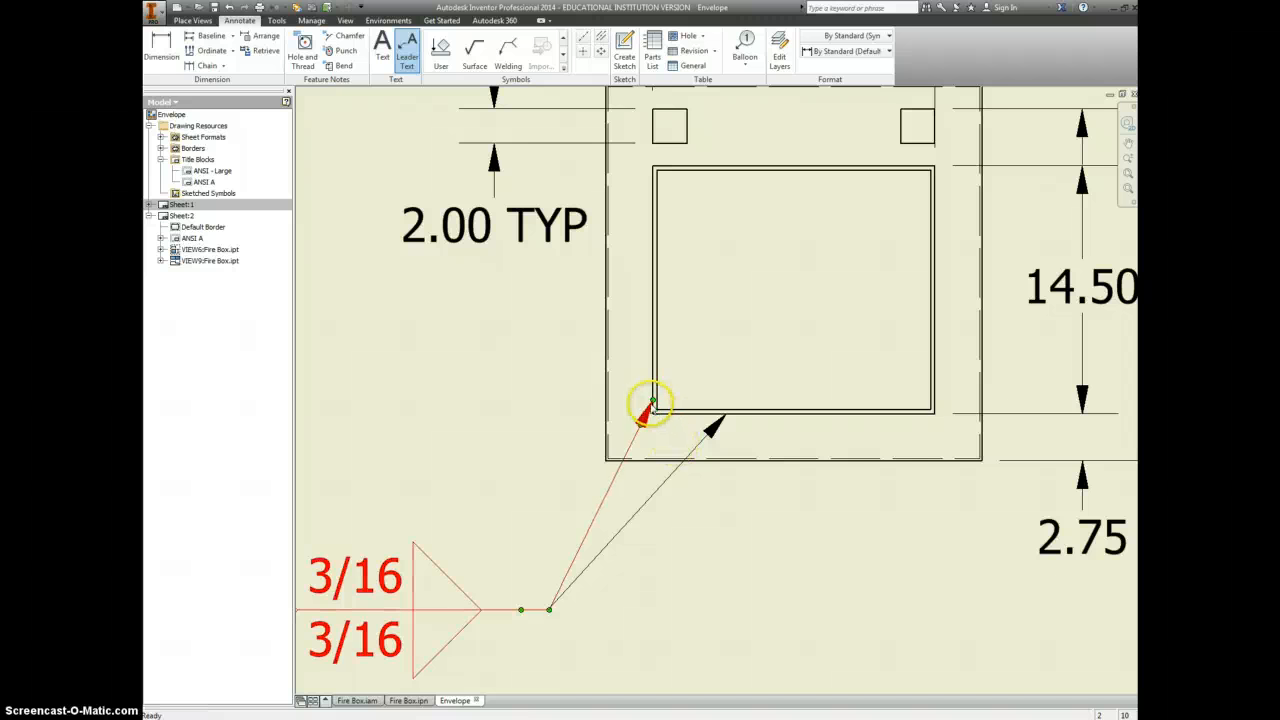
pyautogui.moveTo(651, 408)
pyautogui.mouseDown()
pyautogui.moveTo(634, 406)
pyautogui.moveTo(642, 442)
pyautogui.moveTo(623, 408)
pyautogui.moveTo(645, 425)
pyautogui.mouseUp()
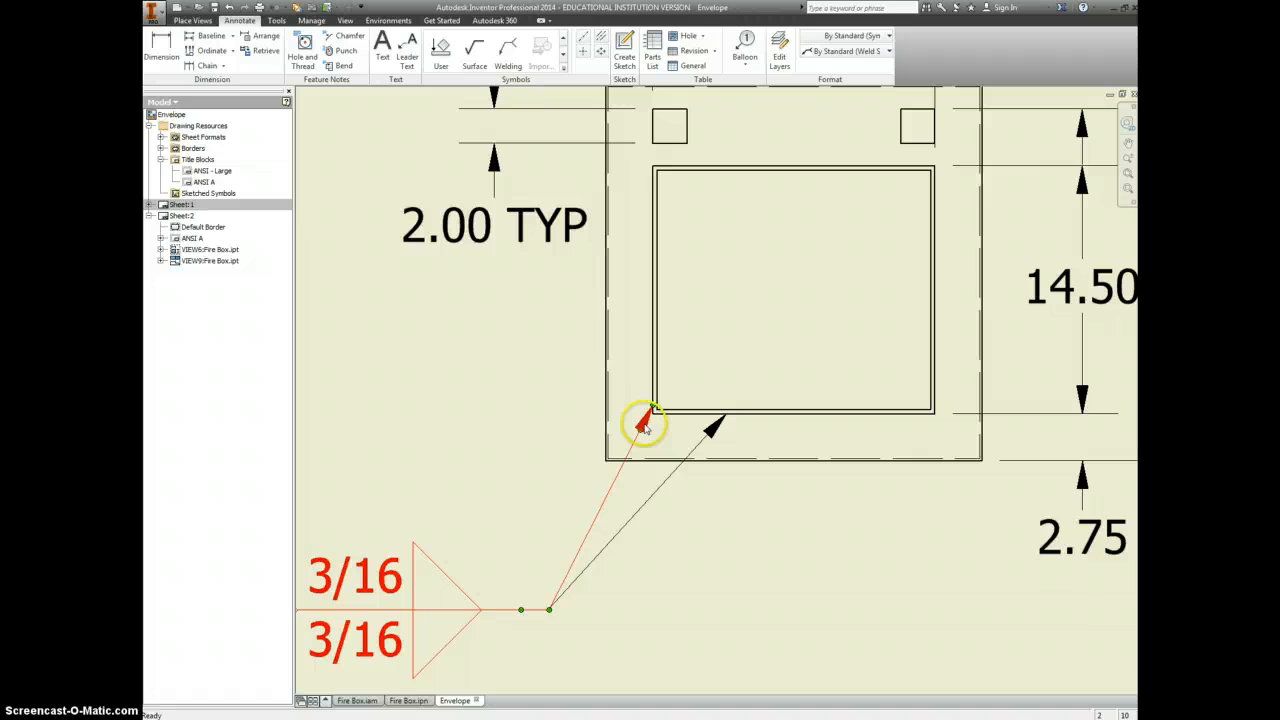
pyautogui.click(655, 409)
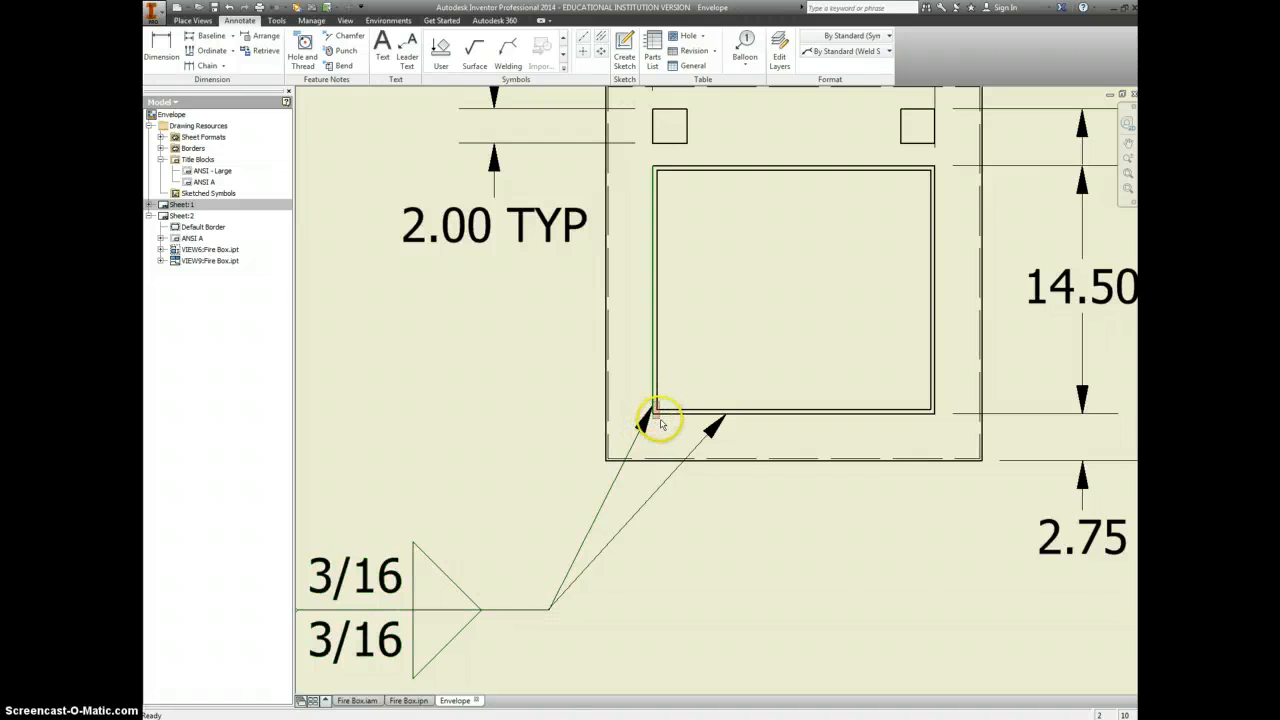
pyautogui.moveTo(652, 410); pyautogui.dragTo(724, 430)
pyautogui.click(721, 425)
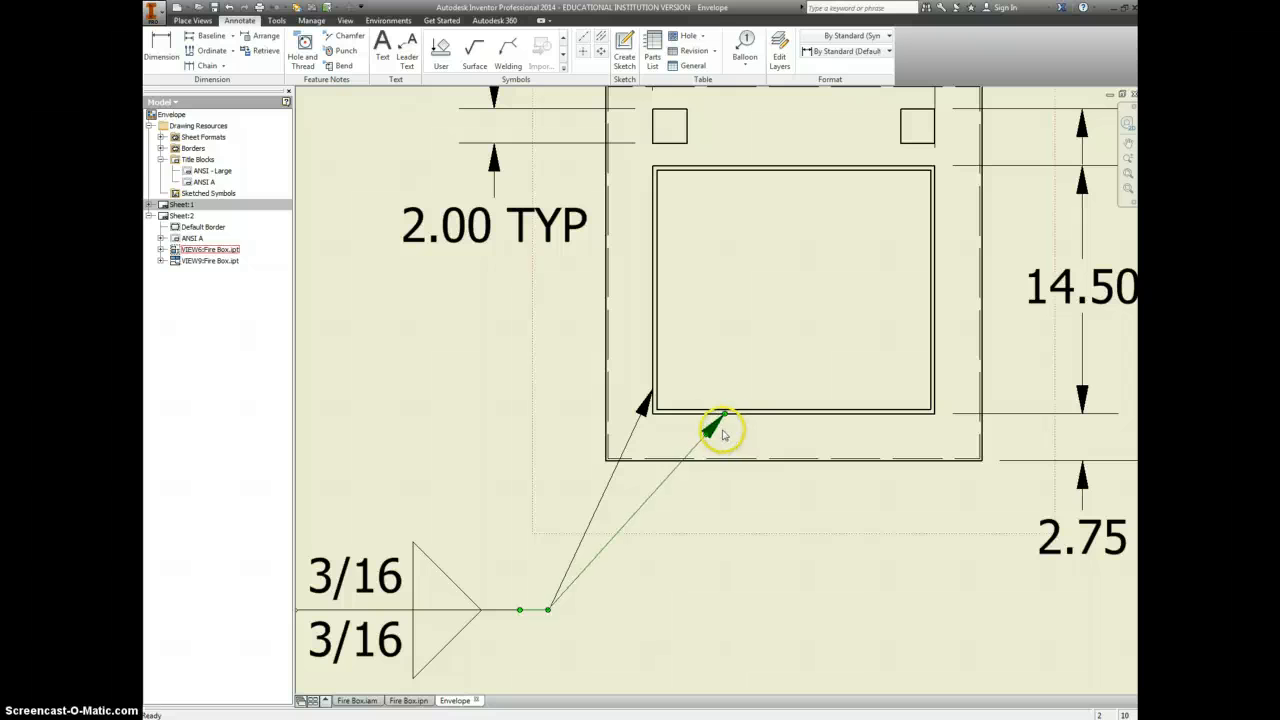
pyautogui.press('Delete')
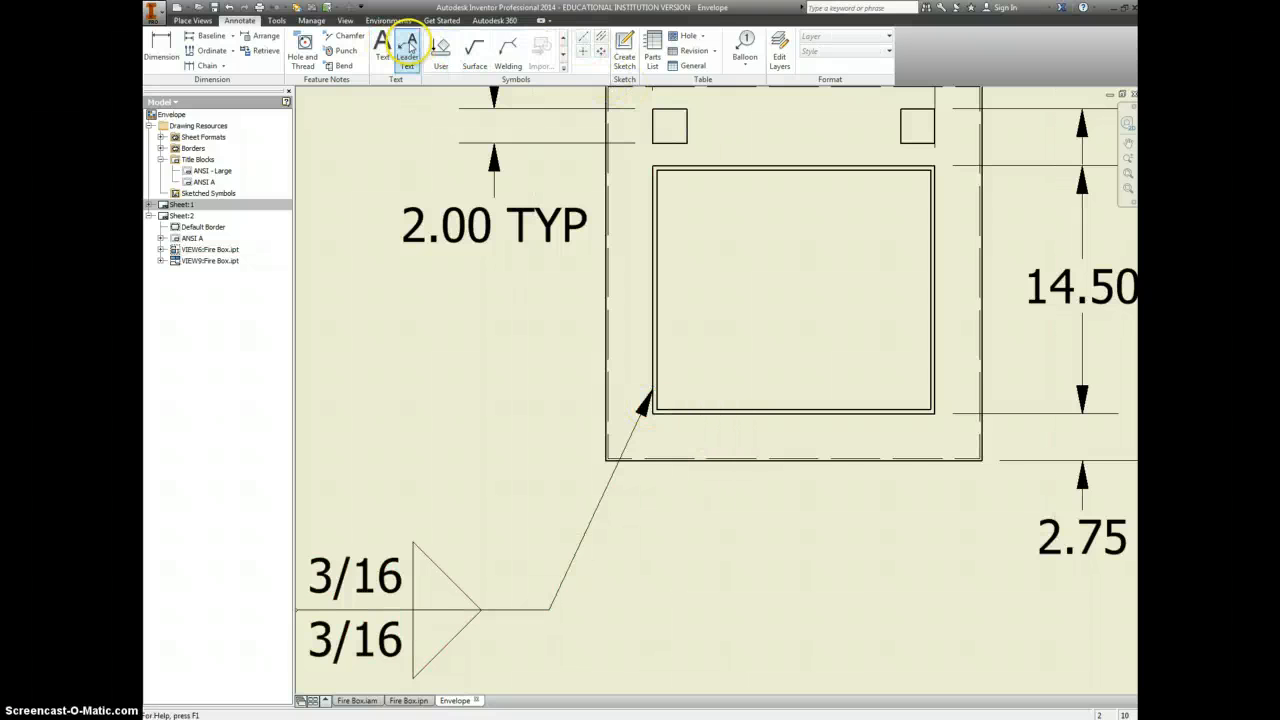
# Add a blank leader from the front view's left outer edge to the bend of the welding symbol's leader.
pyautogui.click(407, 48)
pyautogui.click(601, 387)
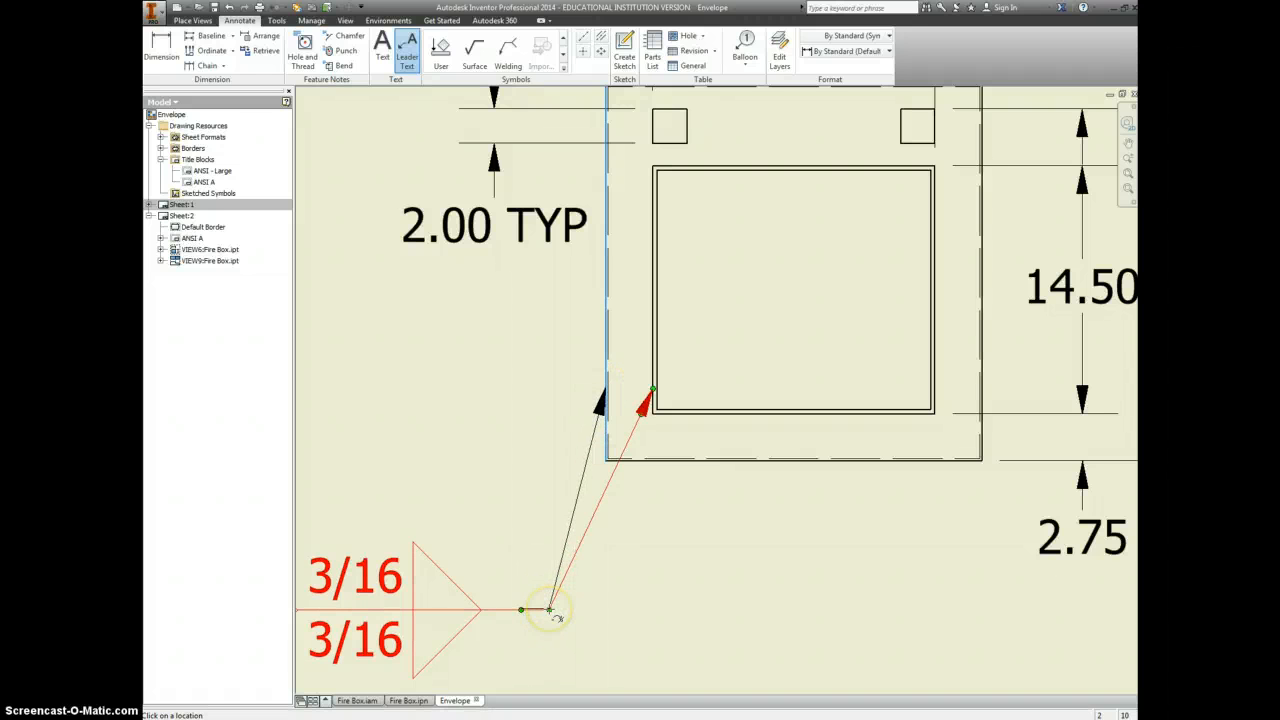
pyautogui.click(558, 605)
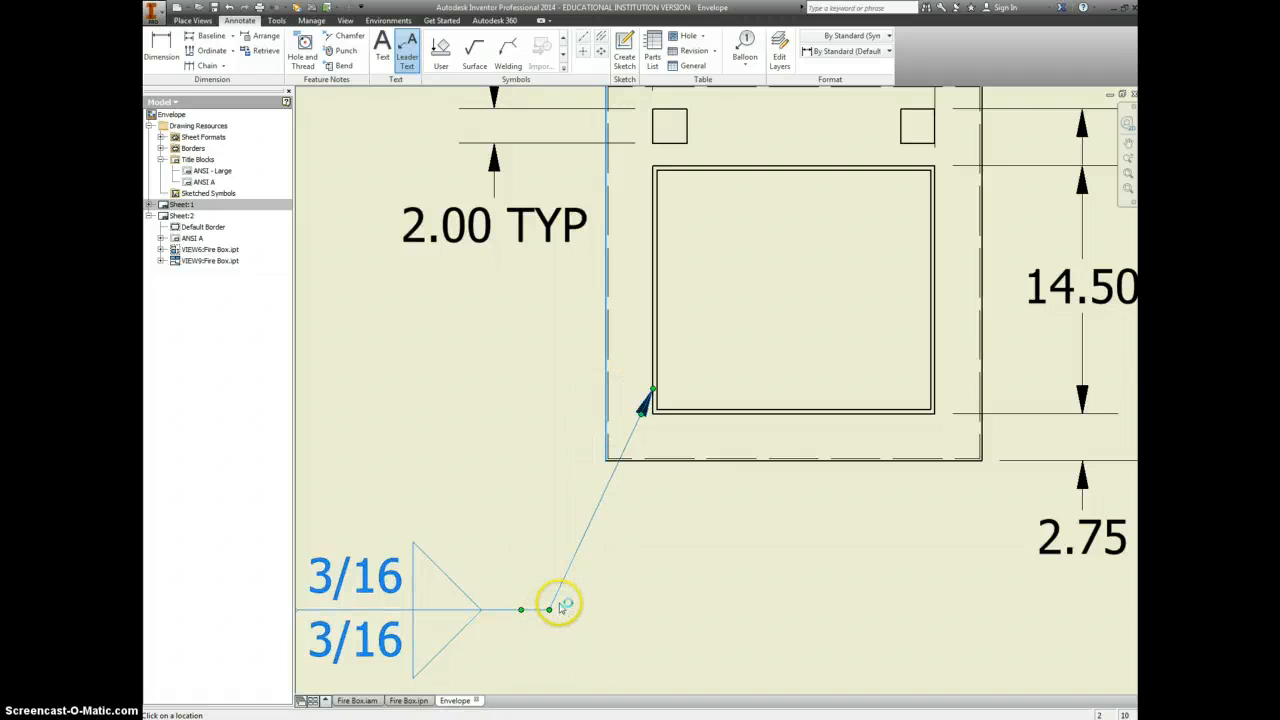
pyautogui.rightClick(607, 587)
pyautogui.click(654, 591)
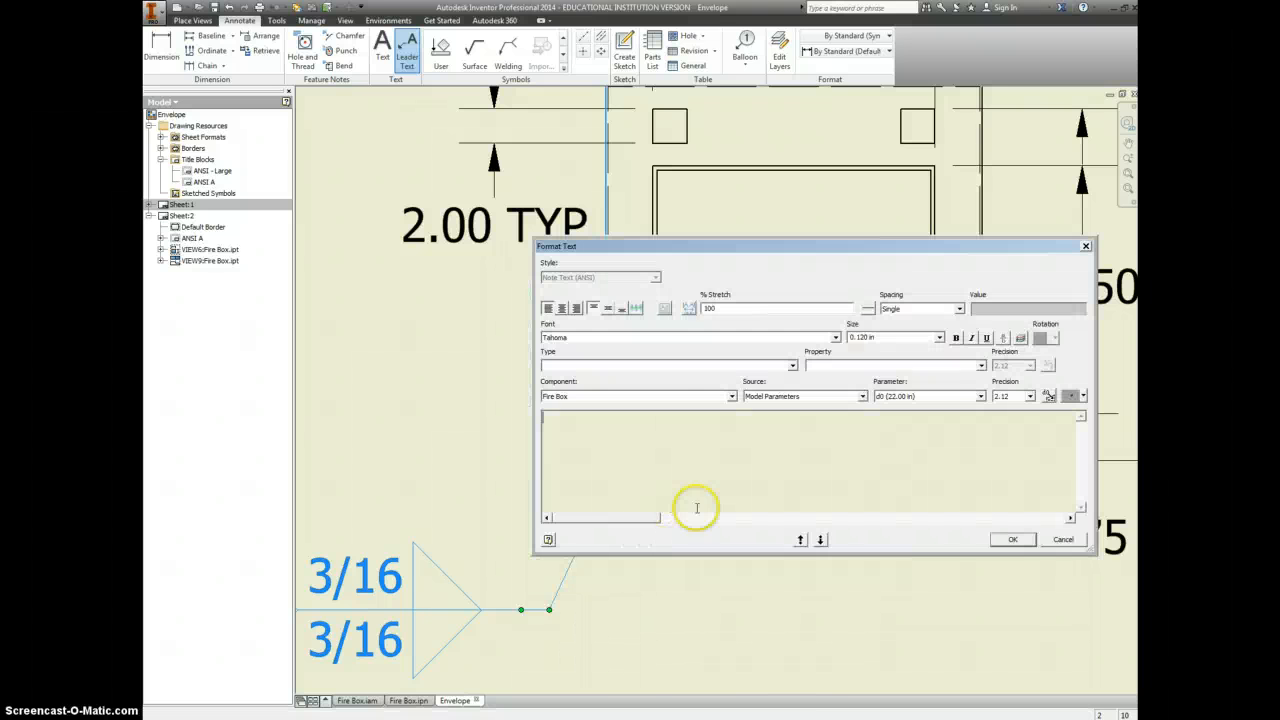
pyautogui.click(1012, 539)
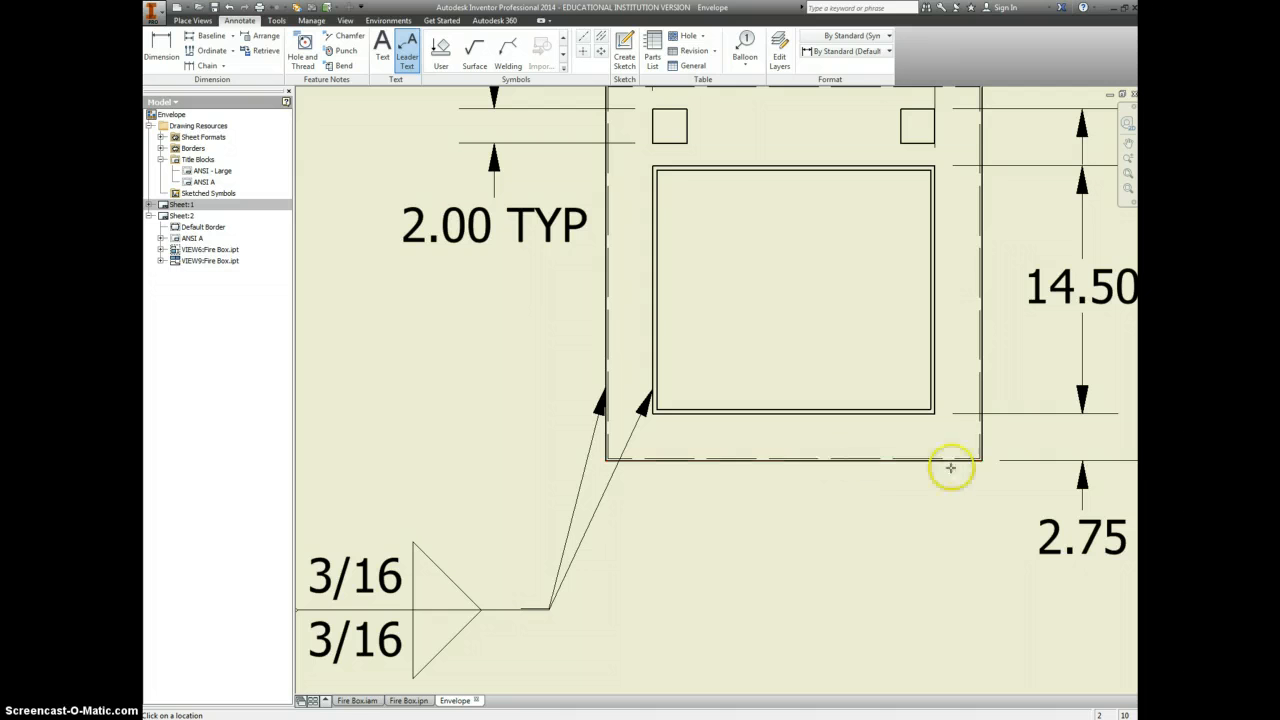
# Add a blank leader from the front view's right outer edge, near the lower corner, to the welding leader's bend.
pyautogui.click(981, 430)
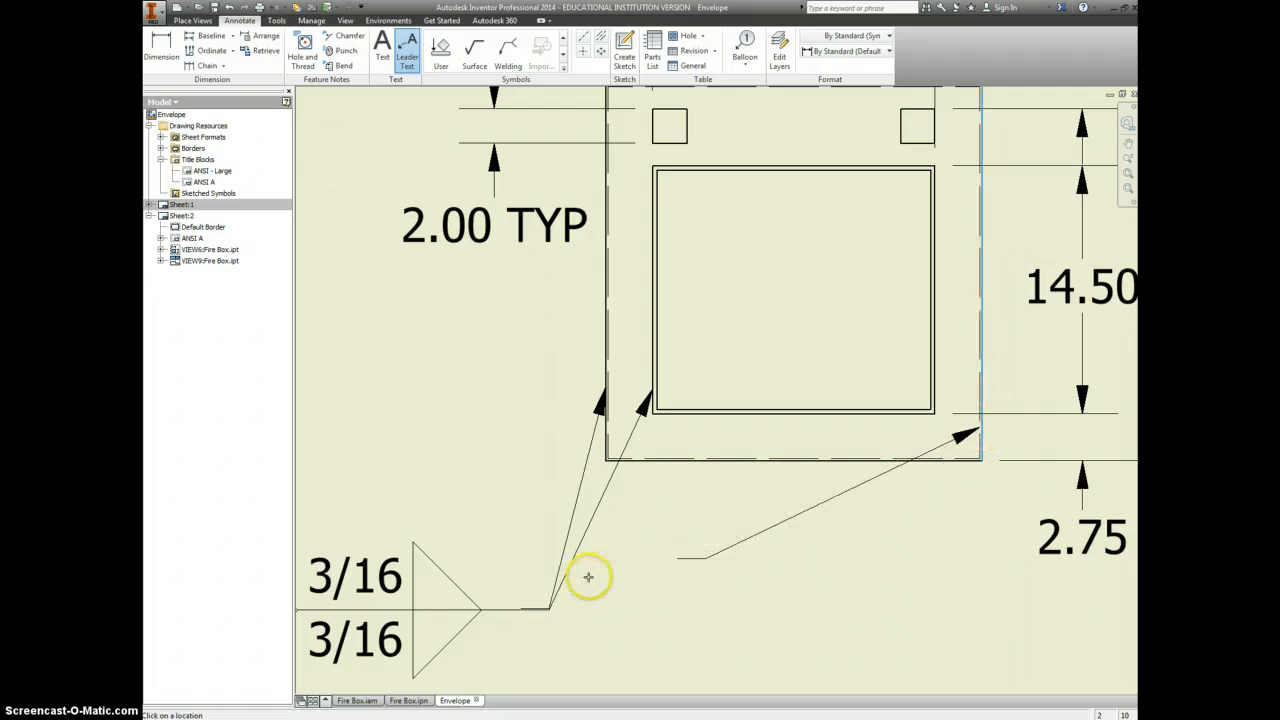
pyautogui.click(551, 610)
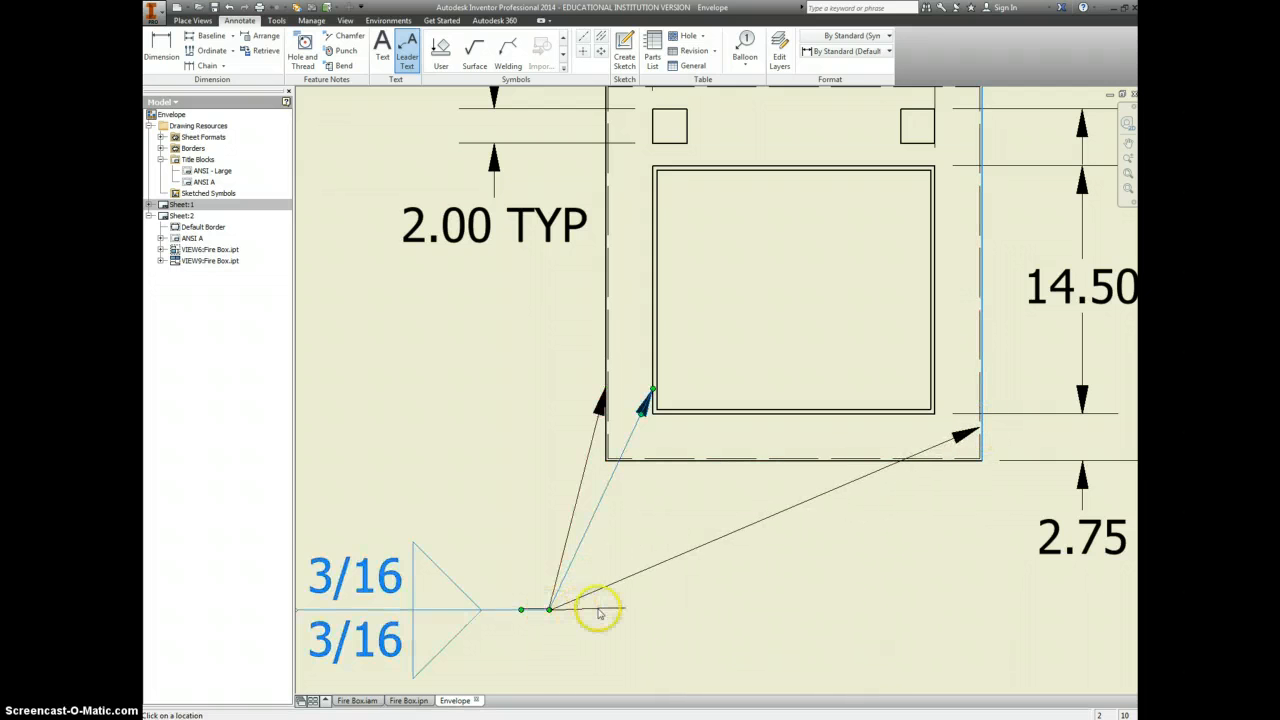
pyautogui.rightClick(599, 610)
pyautogui.click(651, 607)
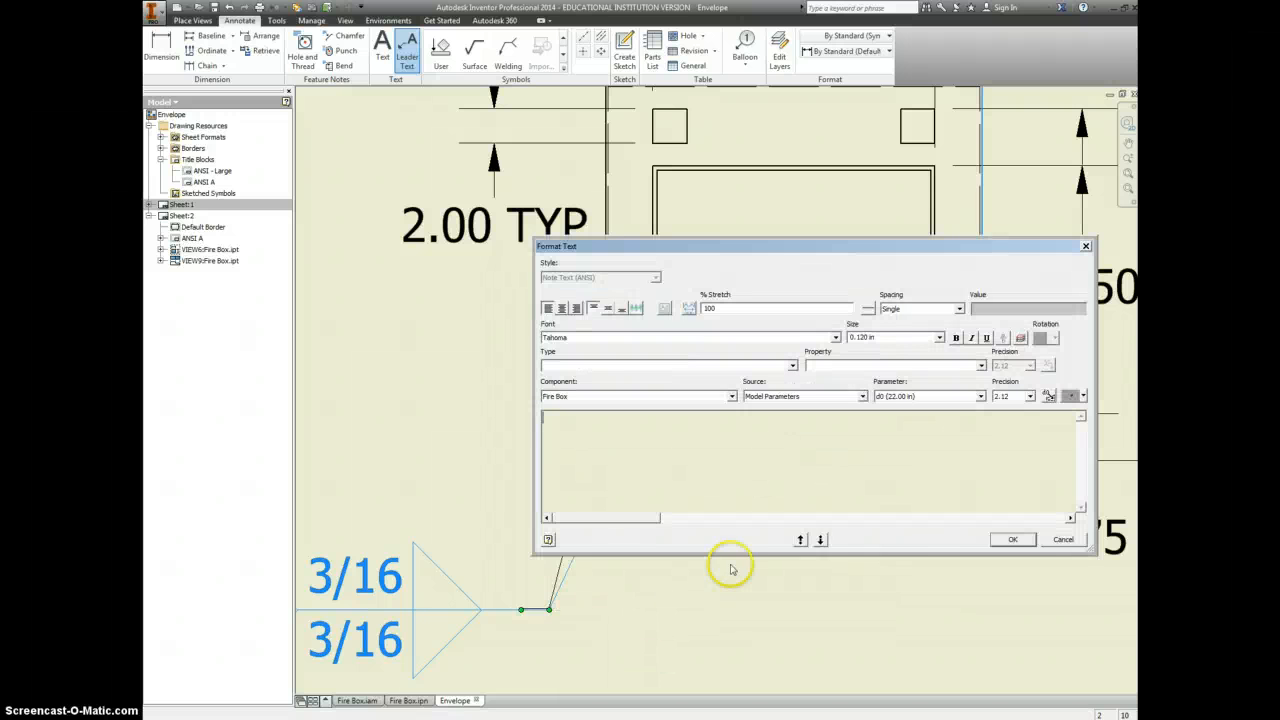
pyautogui.click(1010, 540)
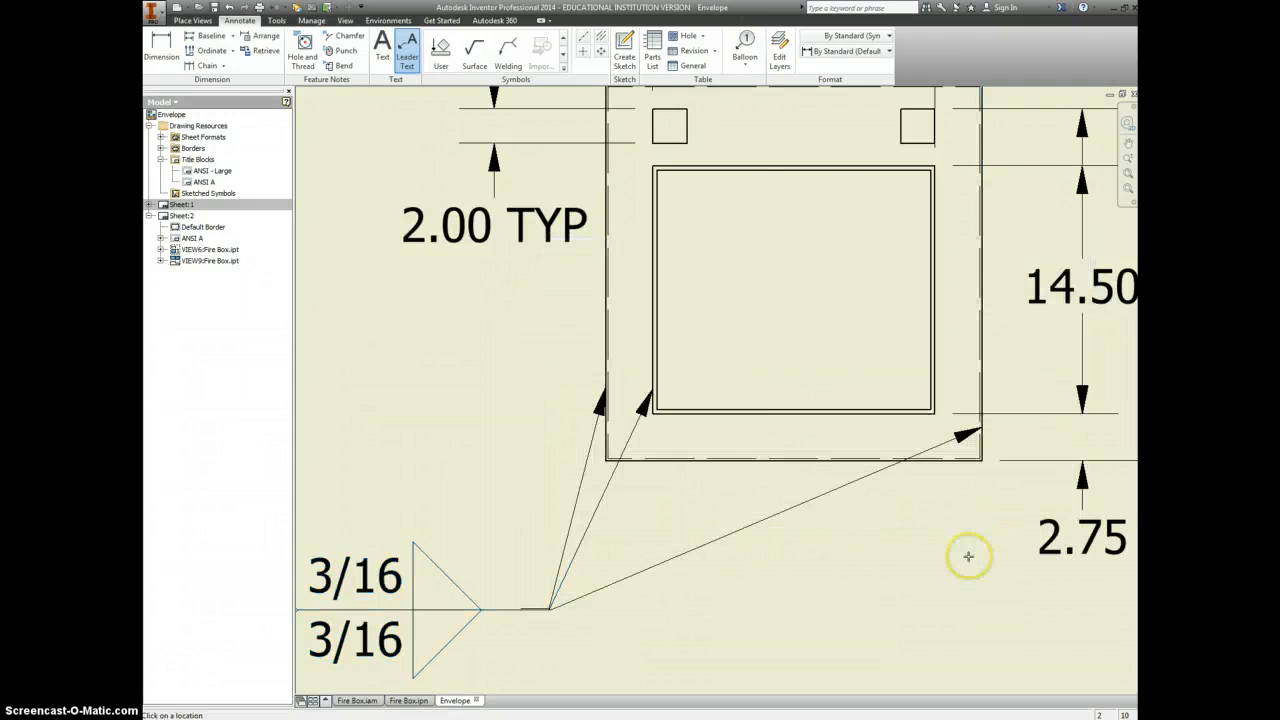
# Move the welding symbol inside the border, below and right of the front view's centre, and attach its arrowhead to the large rectangle's lower edge.
pyautogui.scroll(2, 969, 554)
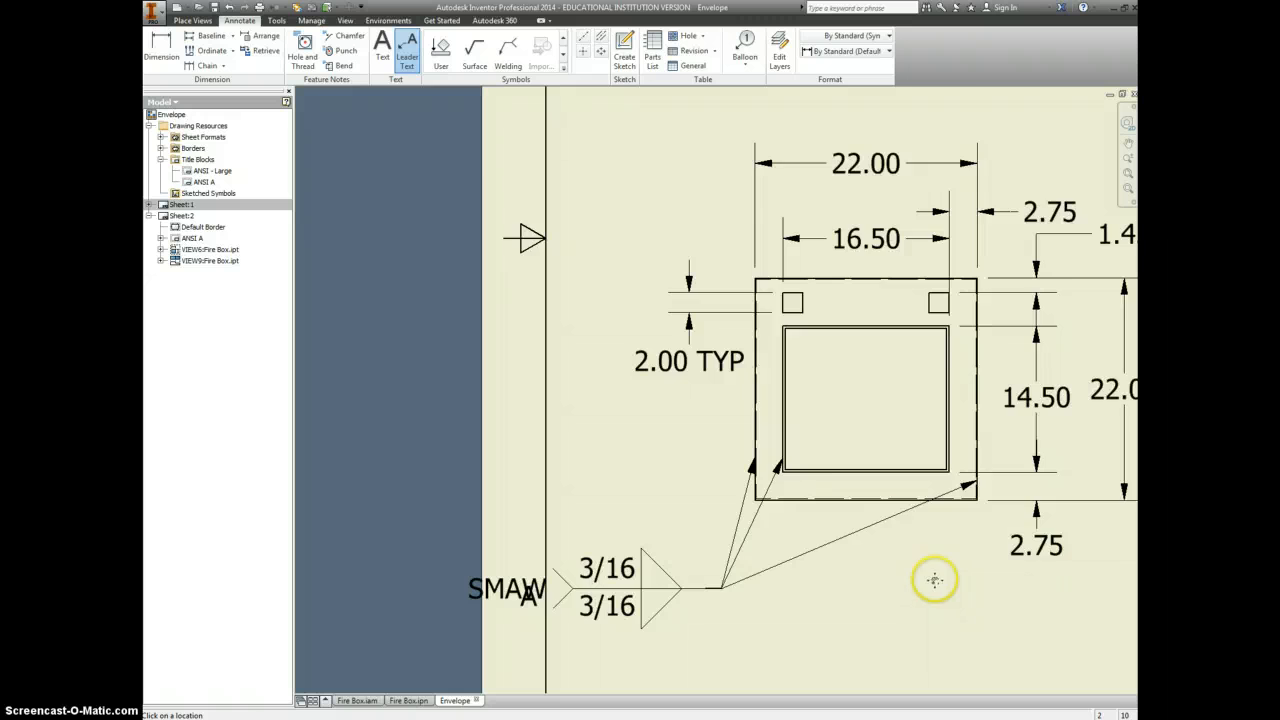
pyautogui.moveTo(931, 580)
pyautogui.mouseDown(button='middle')
pyautogui.moveTo(834, 483)
pyautogui.moveTo(806, 477)
pyautogui.mouseUp(button='middle')
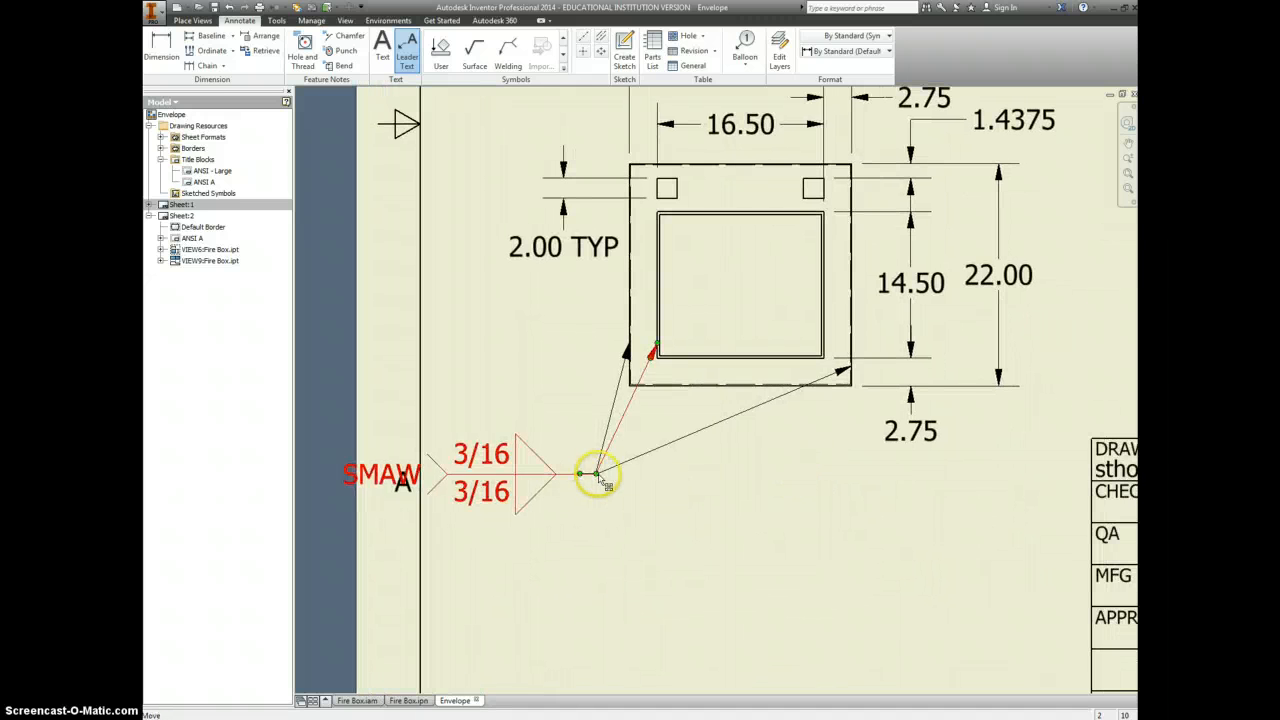
pyautogui.press('Escape')
pyautogui.moveTo(614, 495); pyautogui.dragTo(597, 475)
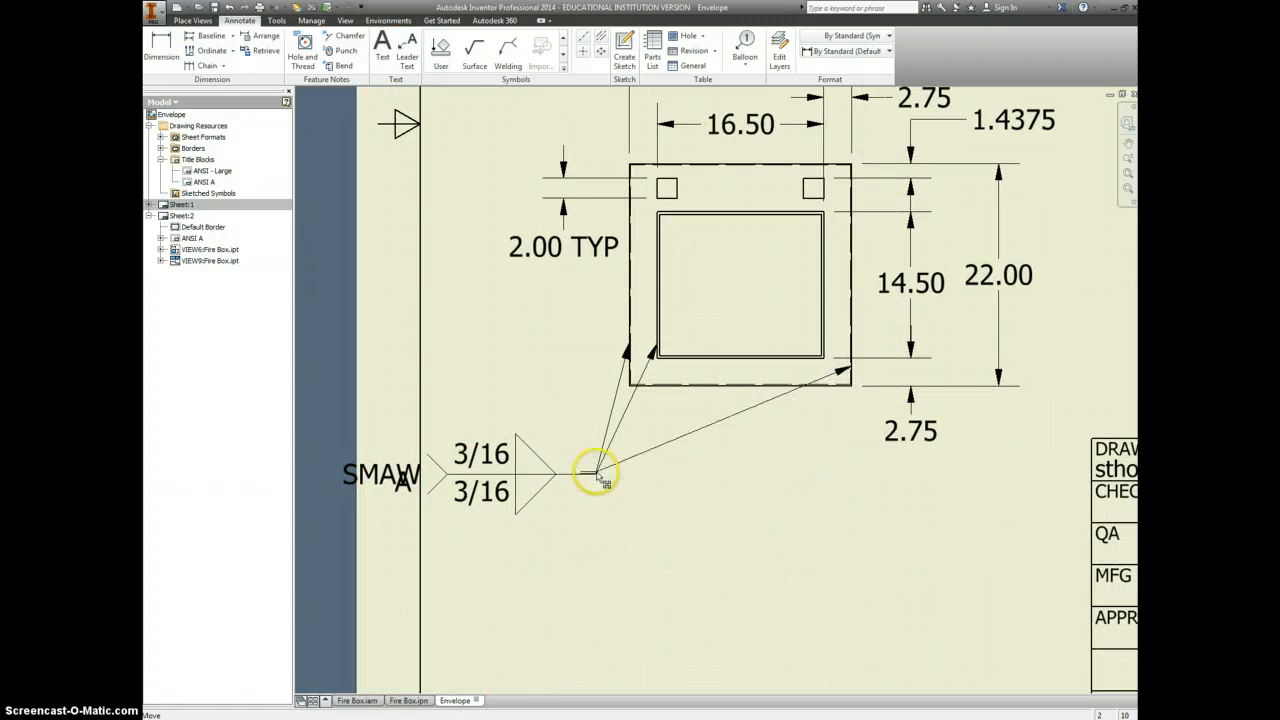
pyautogui.click(566, 474)
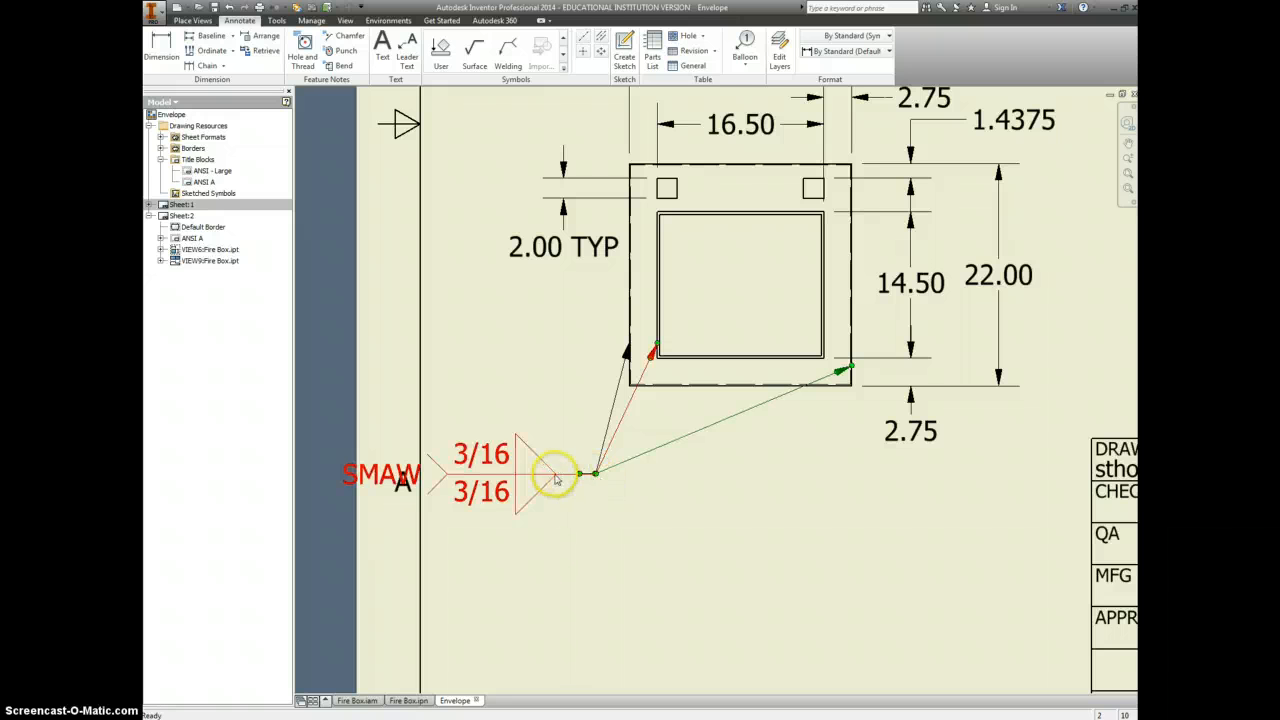
pyautogui.moveTo(598, 480); pyautogui.dragTo(710, 524)
pyautogui.moveTo(662, 352); pyautogui.dragTo(700, 358)
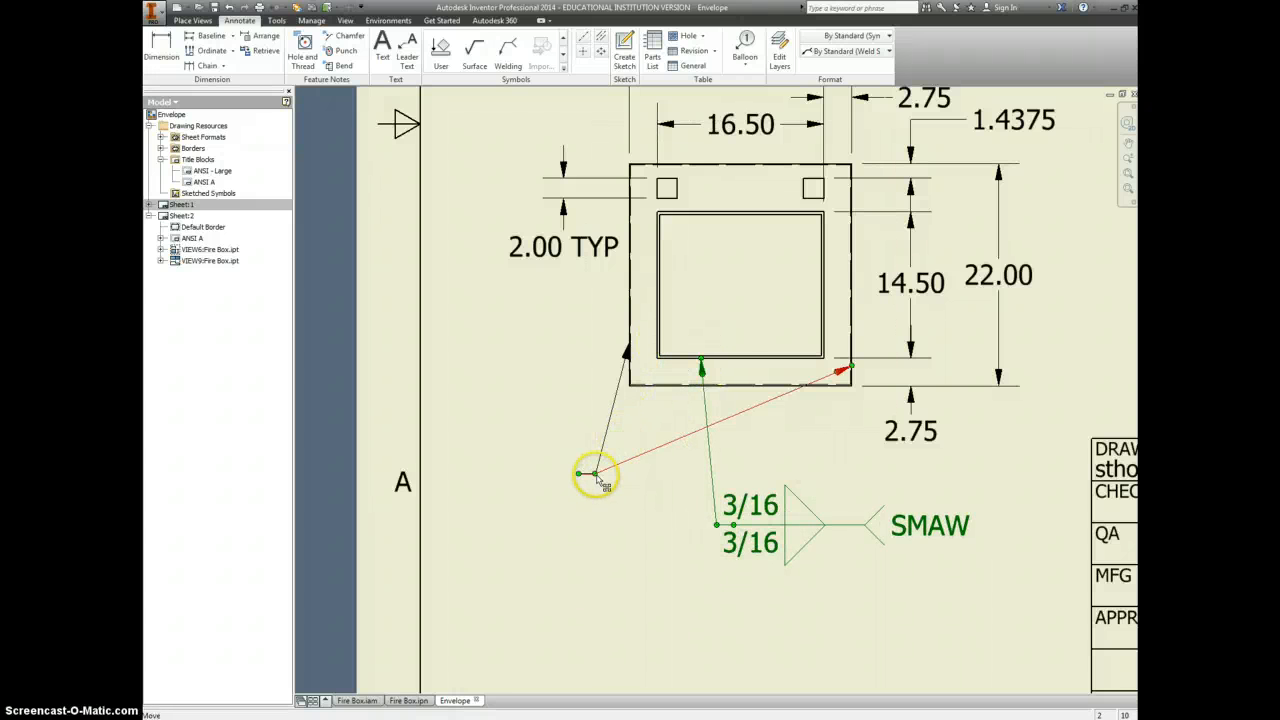
# Move the welding symbol further right below the front view and bring the ends of both blank leaders to its leader bend.
pyautogui.moveTo(590, 474); pyautogui.dragTo(718, 531)
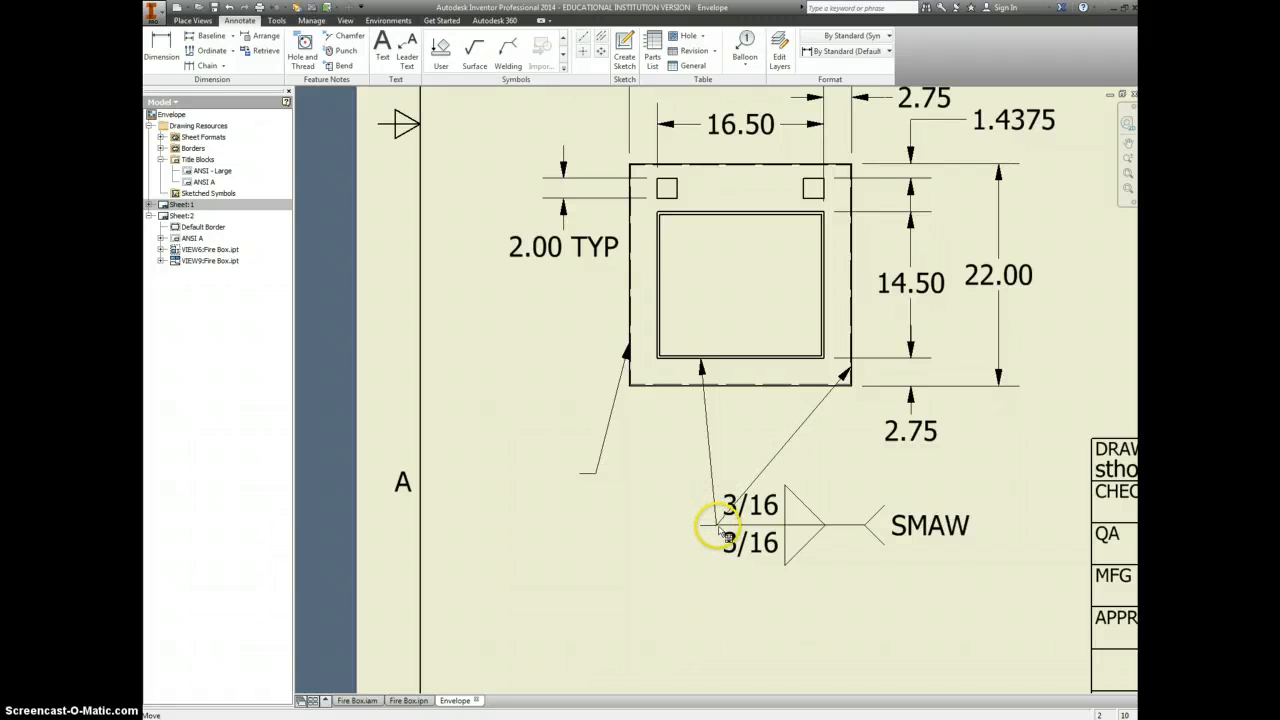
pyautogui.moveTo(701, 526)
pyautogui.mouseDown()
pyautogui.moveTo(722, 526)
pyautogui.moveTo(707, 531)
pyautogui.mouseUp()
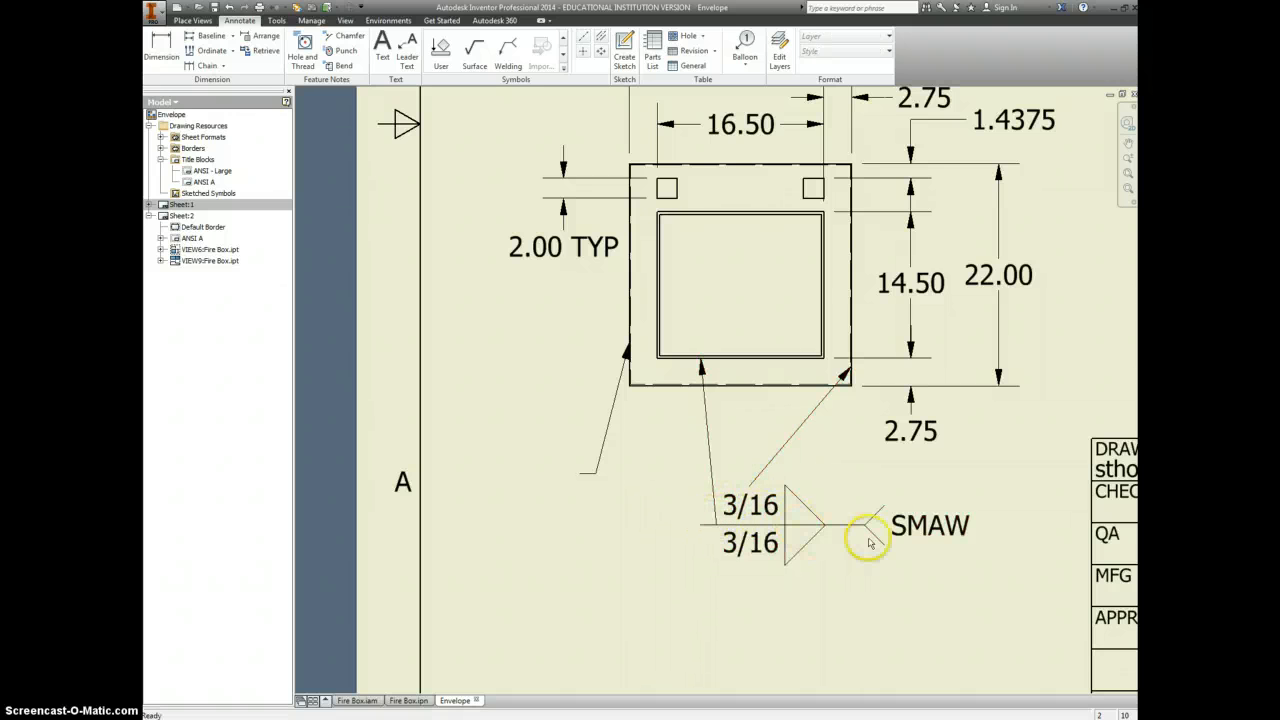
pyautogui.moveTo(717, 526); pyautogui.dragTo(792, 546)
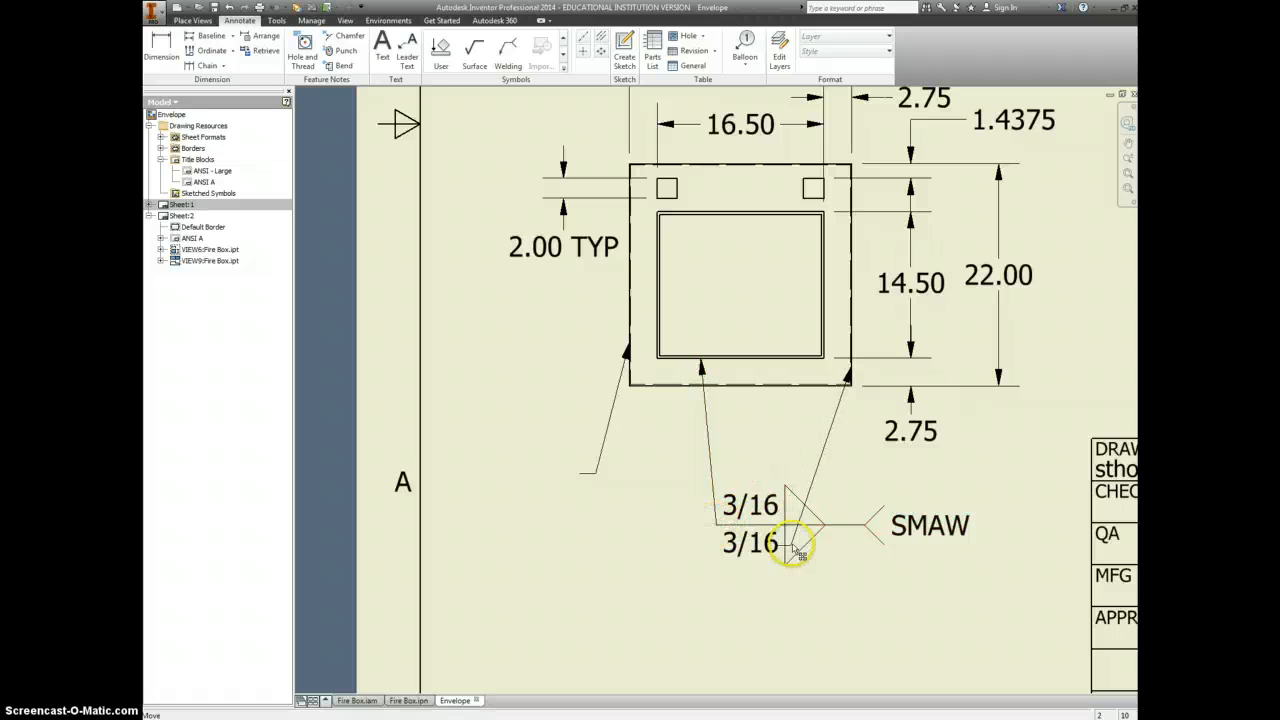
pyautogui.moveTo(714, 520); pyautogui.dragTo(812, 577)
pyautogui.moveTo(650, 484); pyautogui.dragTo(686, 536)
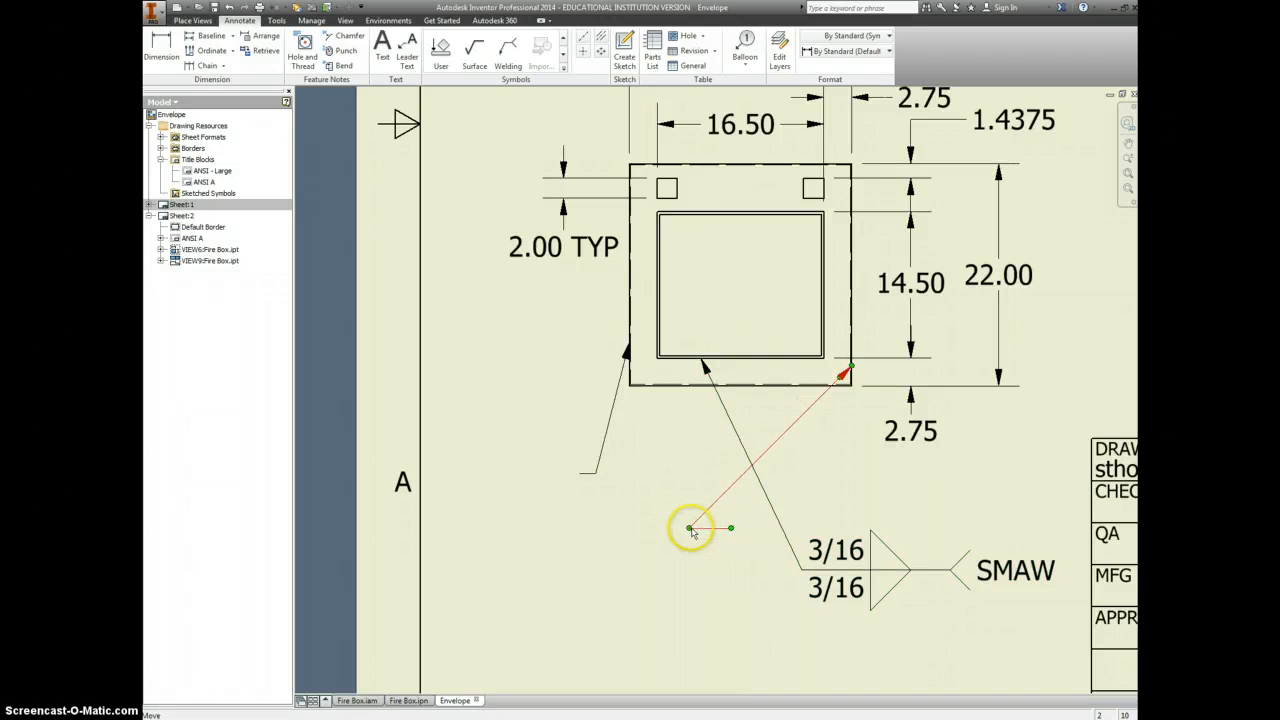
pyautogui.moveTo(690, 527); pyautogui.dragTo(800, 568)
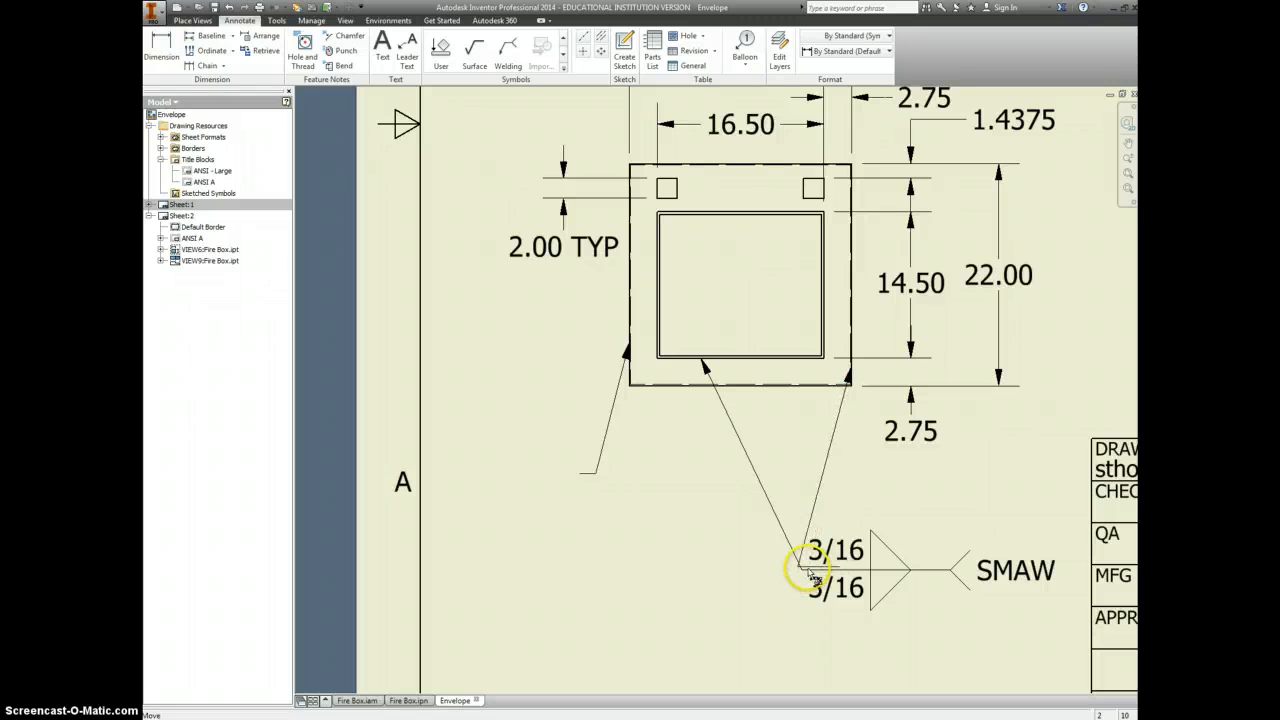
pyautogui.click(713, 551)
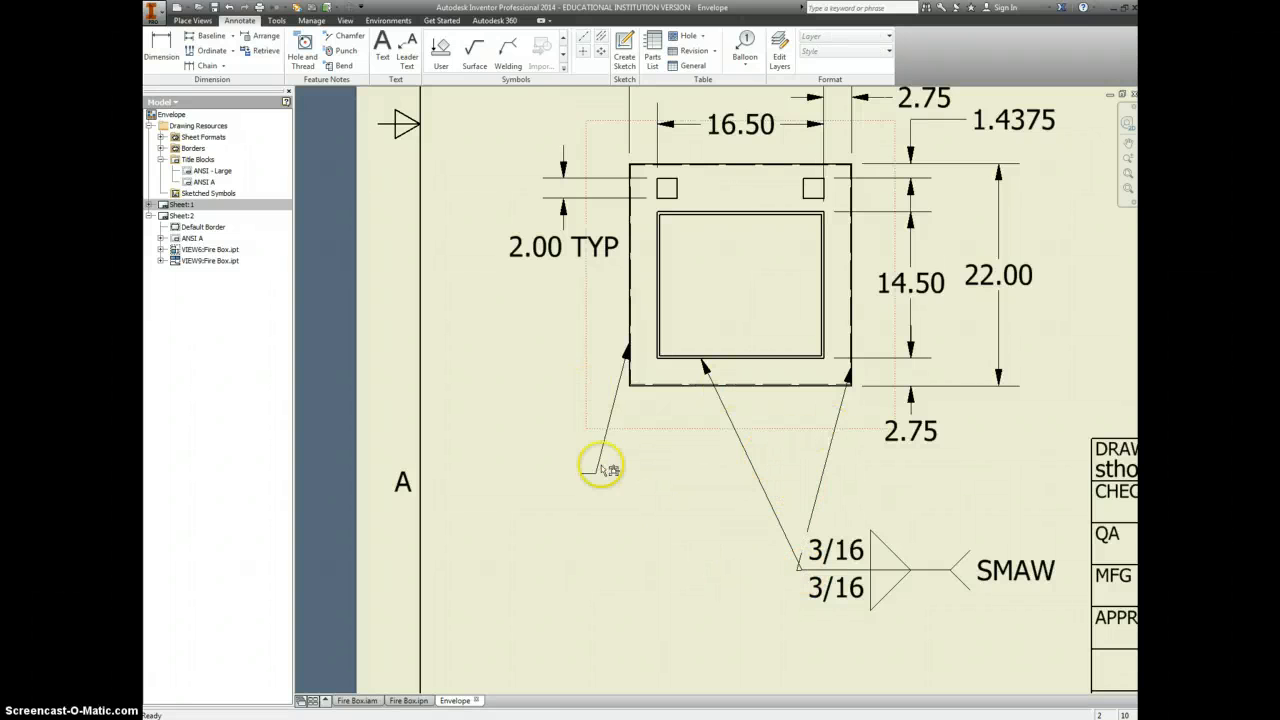
pyautogui.moveTo(580, 473); pyautogui.dragTo(799, 573)
# Lengthen the welding symbol's horizontal landing slightly and align its leader bend with the point where the two blank leaders meet.
pyautogui.click(887, 574)
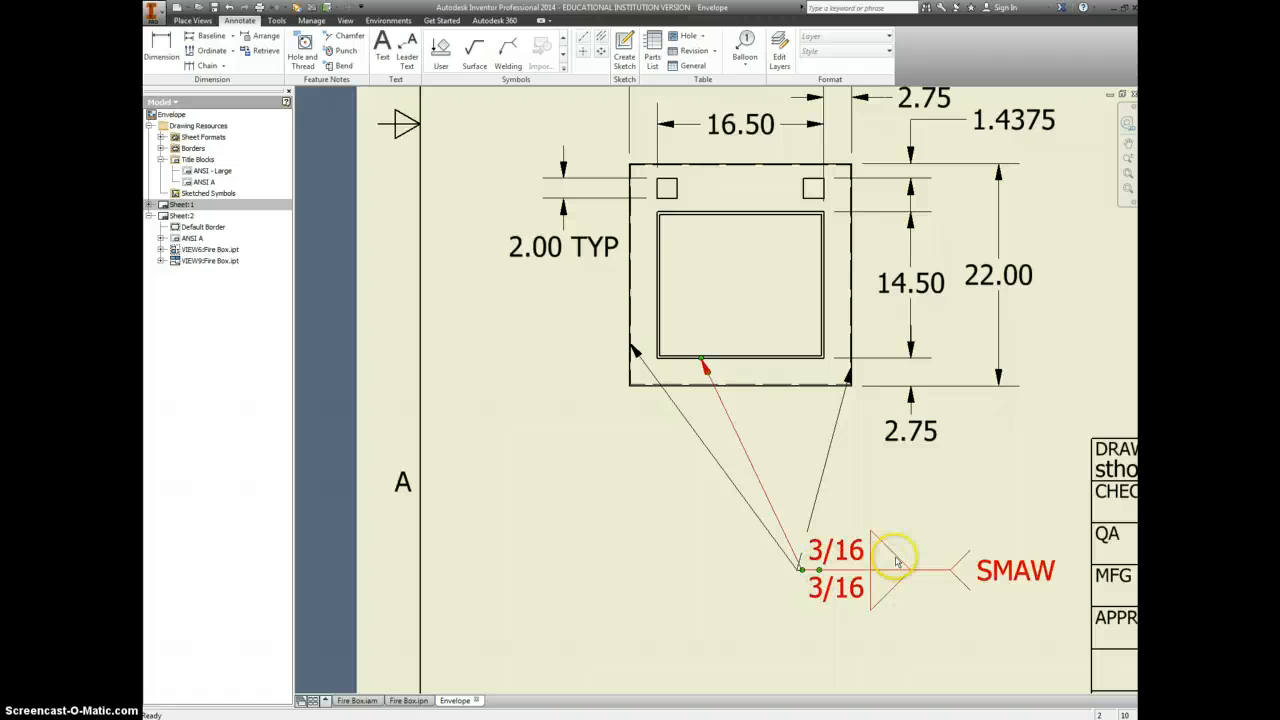
pyautogui.moveTo(820, 571); pyautogui.dragTo(832, 571)
pyautogui.click(786, 611)
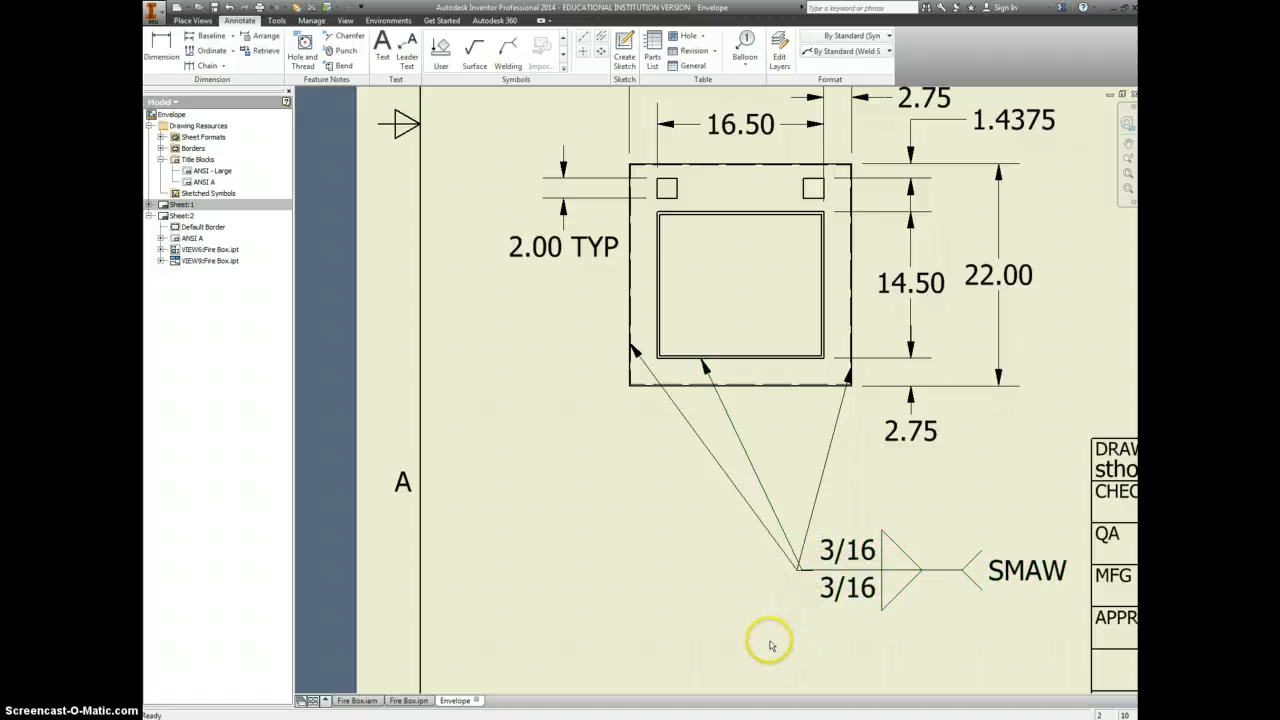
pyautogui.click(800, 571)
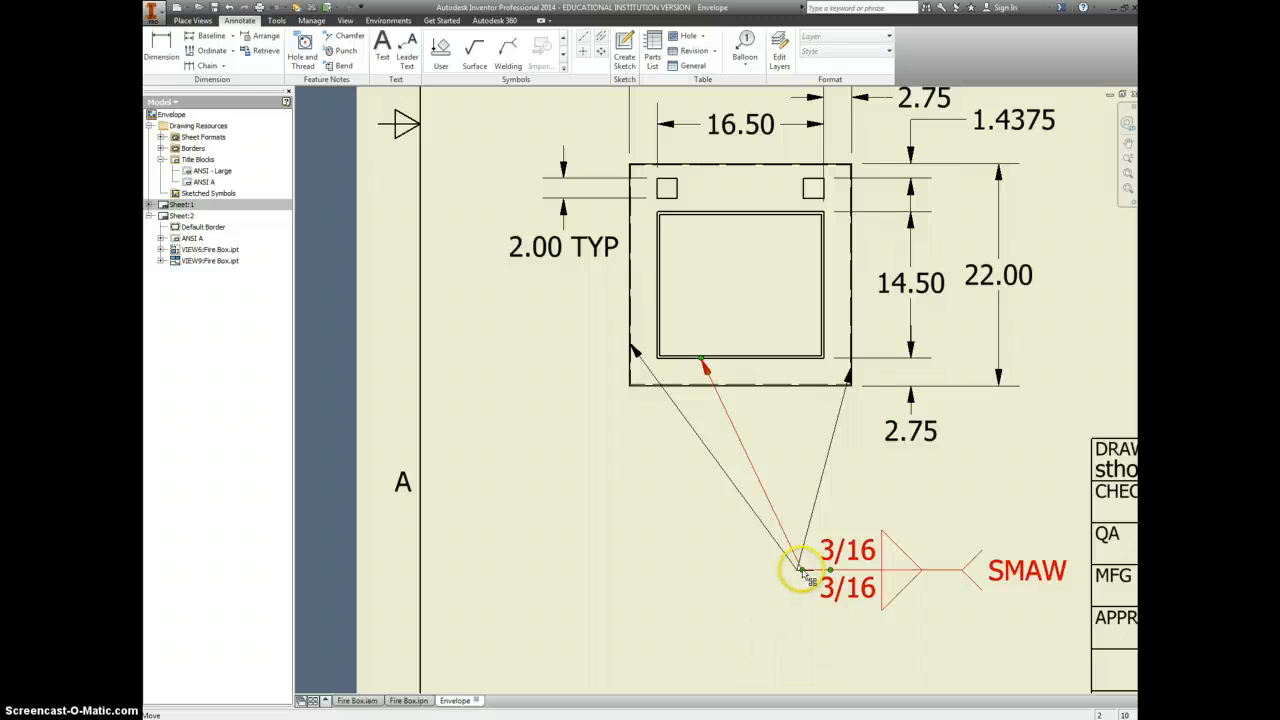
pyautogui.moveTo(802, 571); pyautogui.dragTo(798, 572)
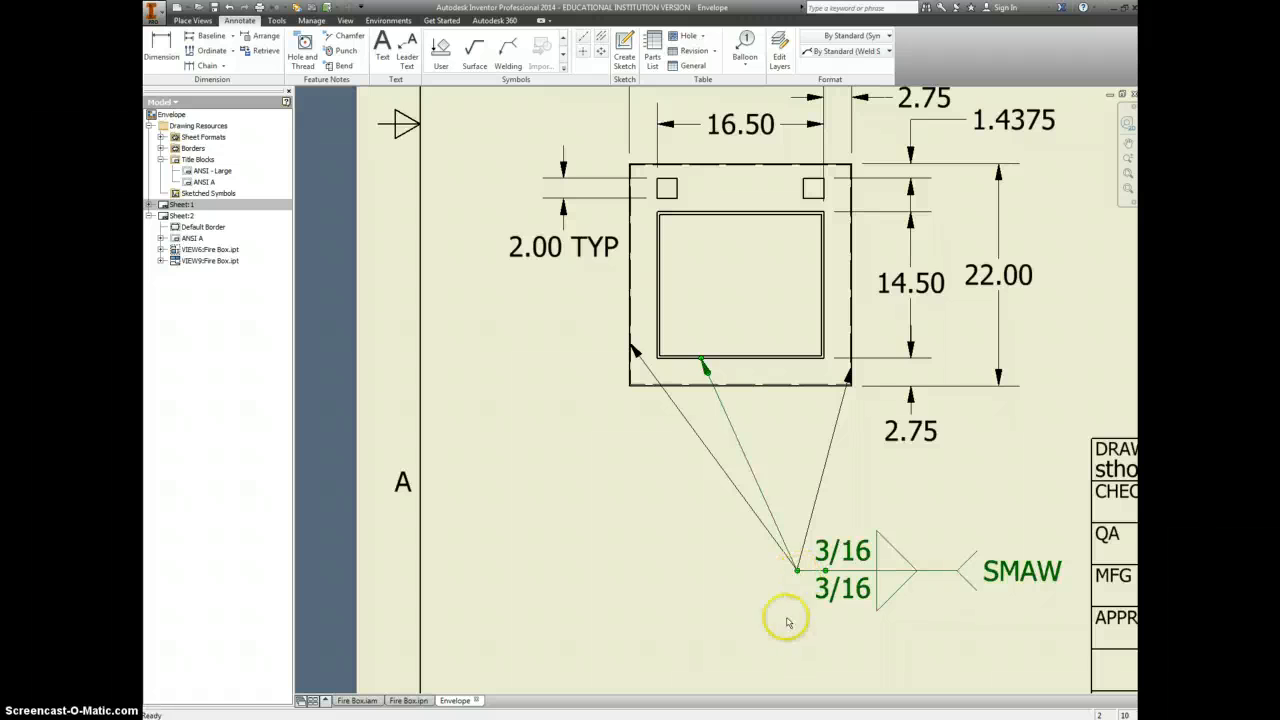
pyautogui.click(779, 629)
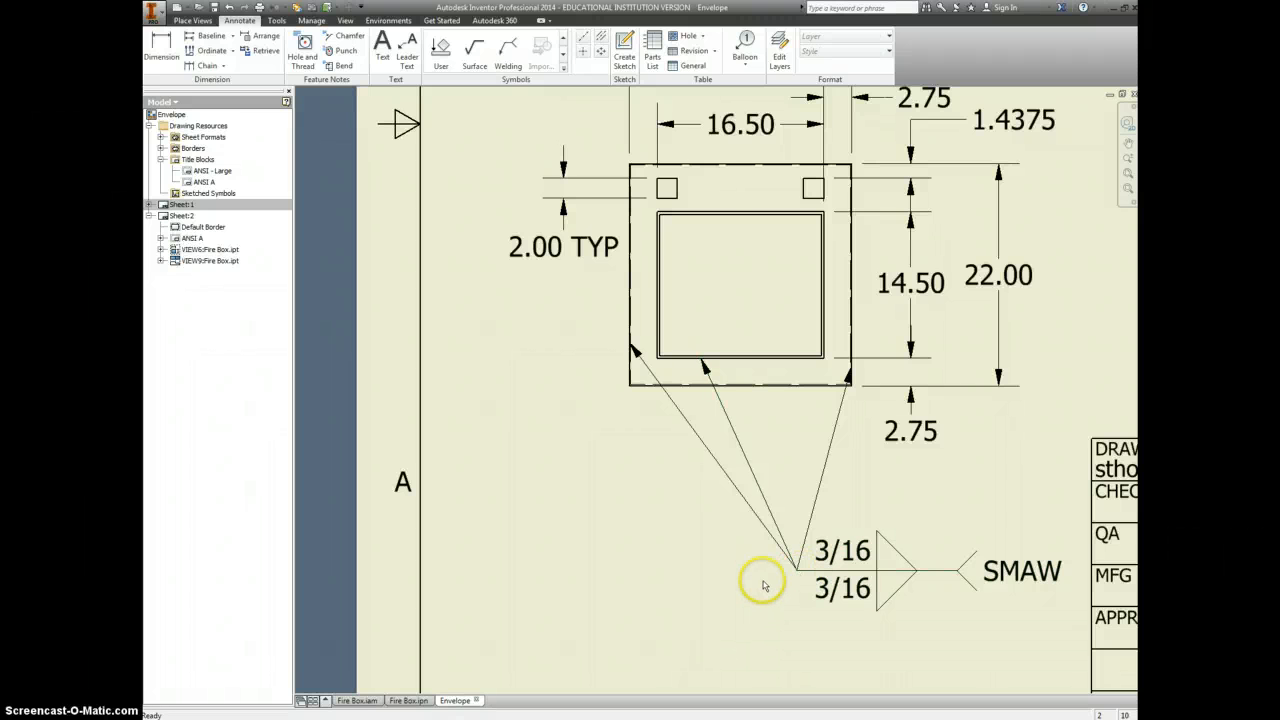
pyautogui.middleClick(876, 451)
pyautogui.middleClick(876, 451)
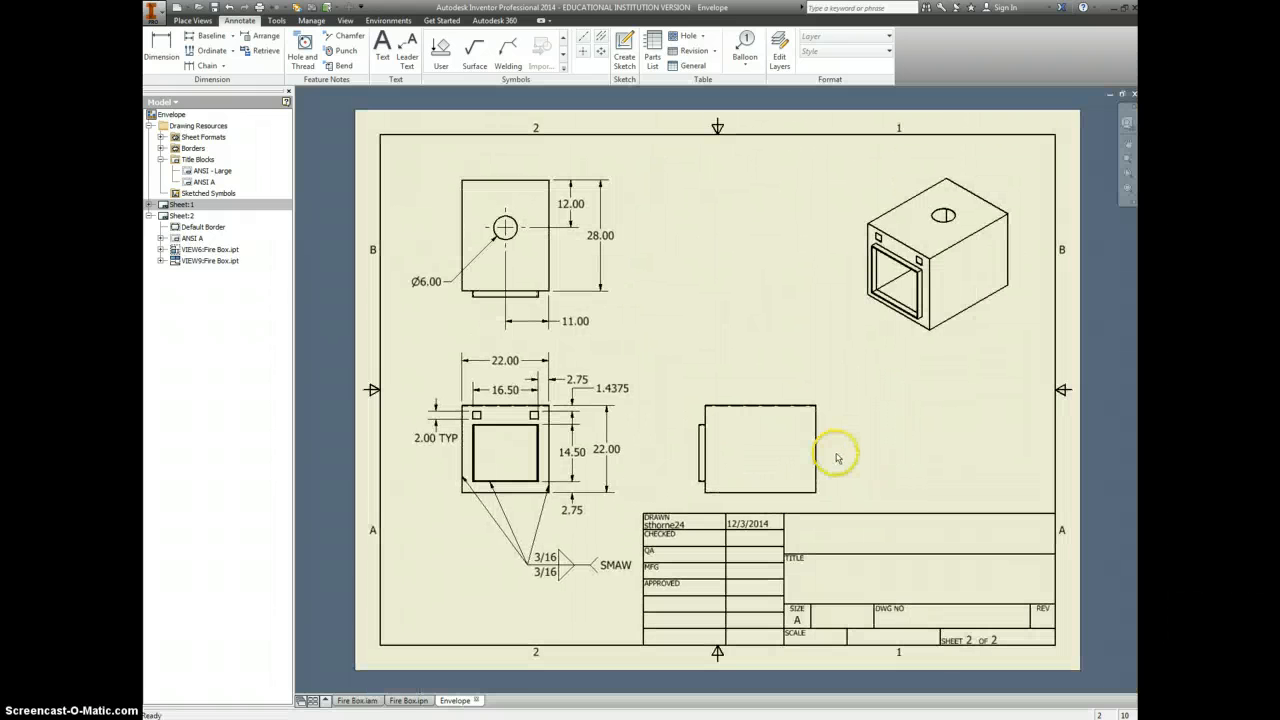
# Dimension the horizontal length of the side view's main body, placing the dimension just above its upper edge.
pyautogui.scroll(3, 768, 404)
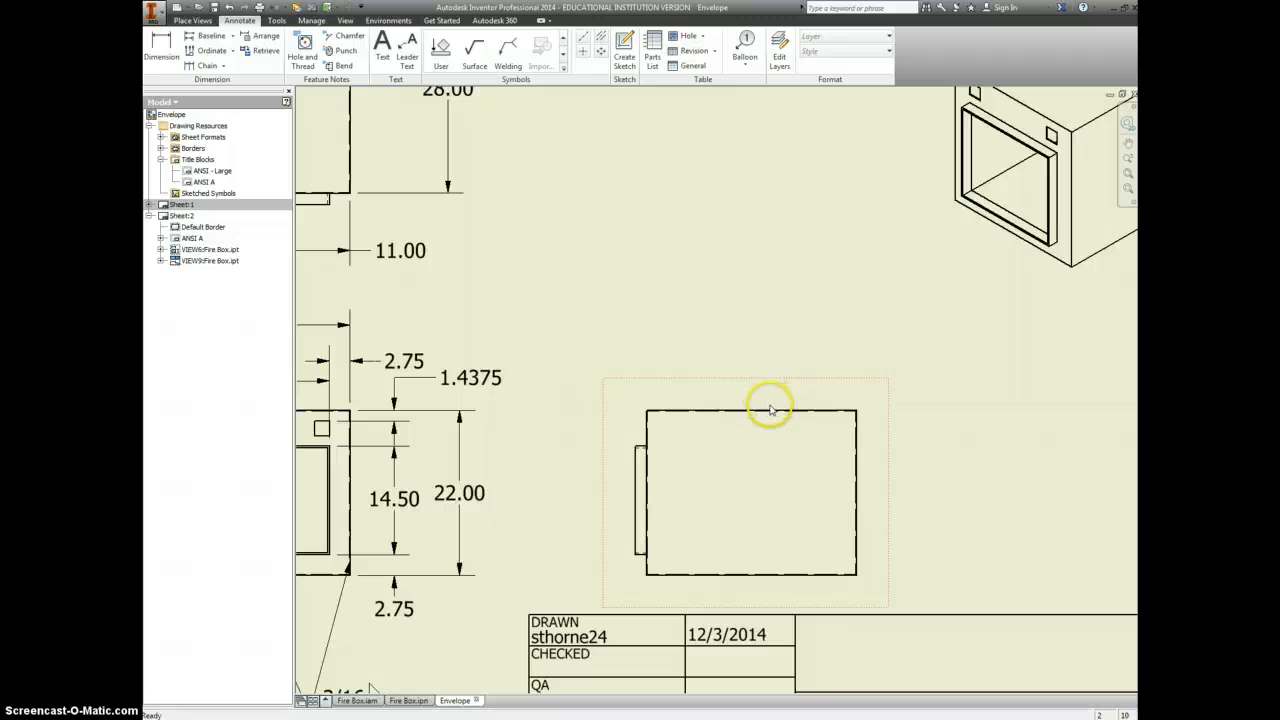
pyautogui.scroll(3, 794, 409)
pyautogui.press('d')
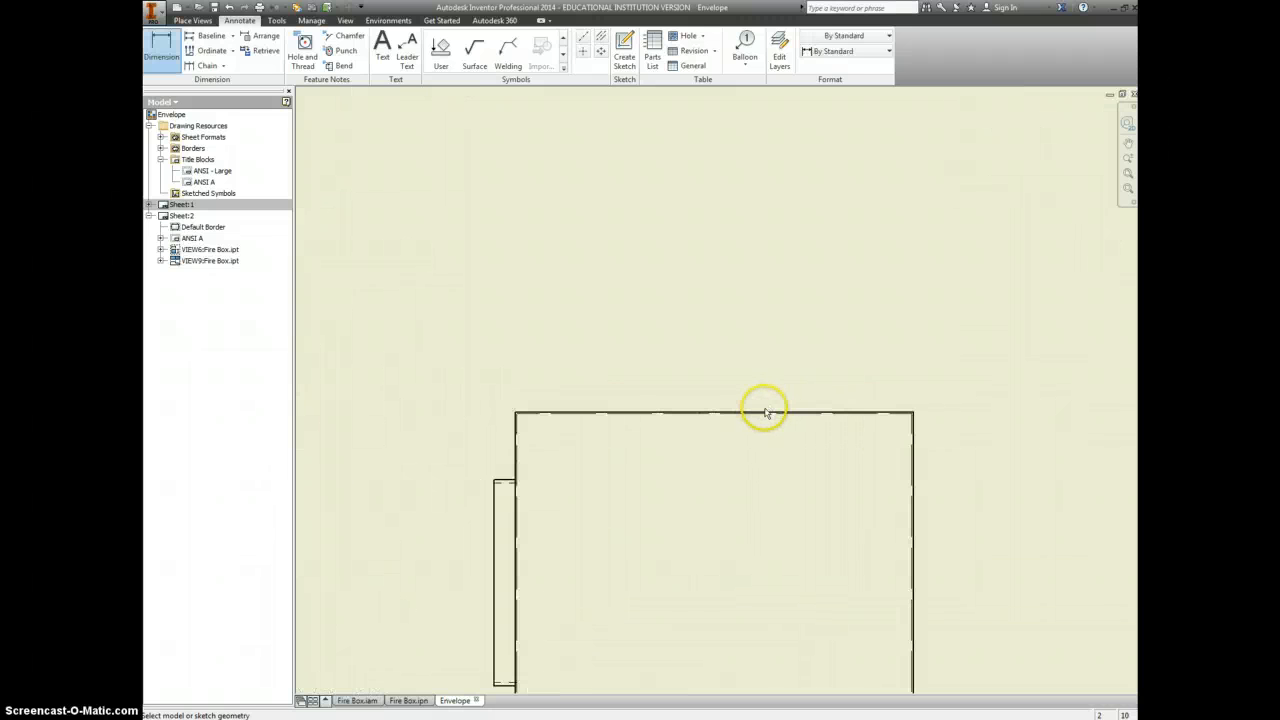
pyautogui.click(763, 410)
pyautogui.click(797, 341)
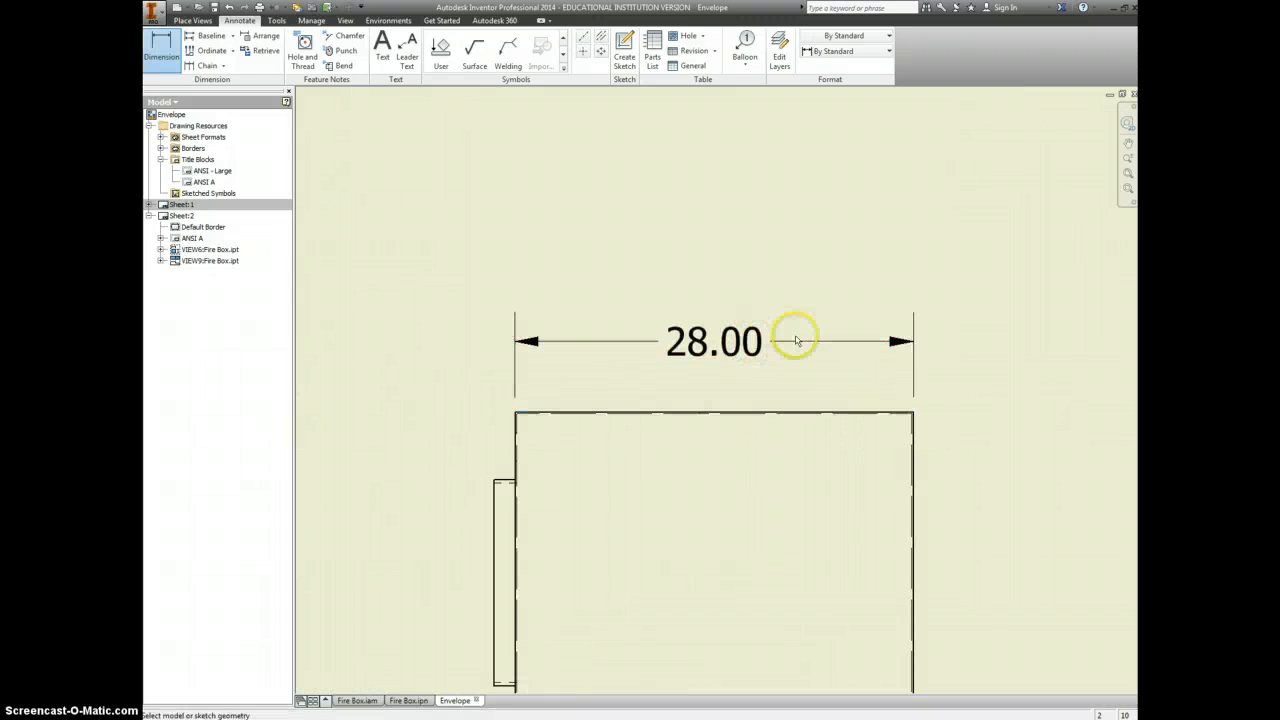
# Dimension the side view's overall length from the back edge to the outer edge of the protruding front frame, above the body-length dimension.
pyautogui.click(915, 433)
pyautogui.click(494, 509)
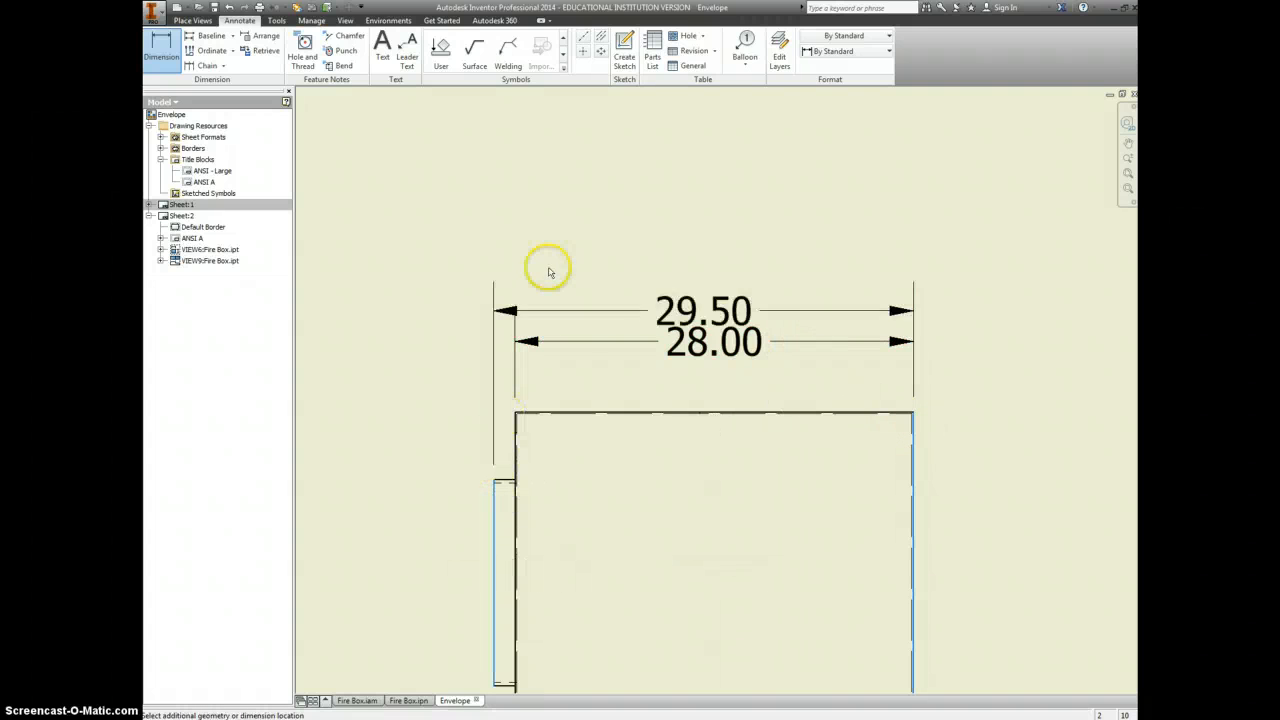
pyautogui.click(585, 252)
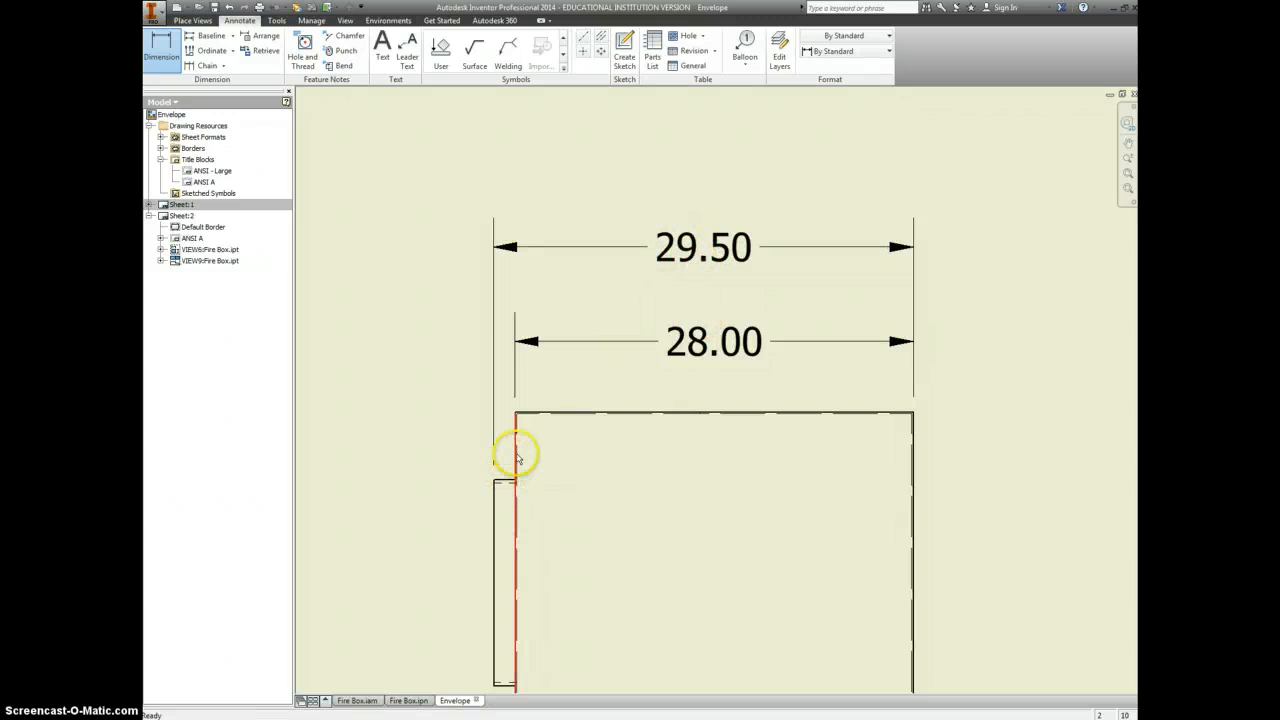
pyautogui.press('Escape')
pyautogui.scroll(-5, 606, 394)
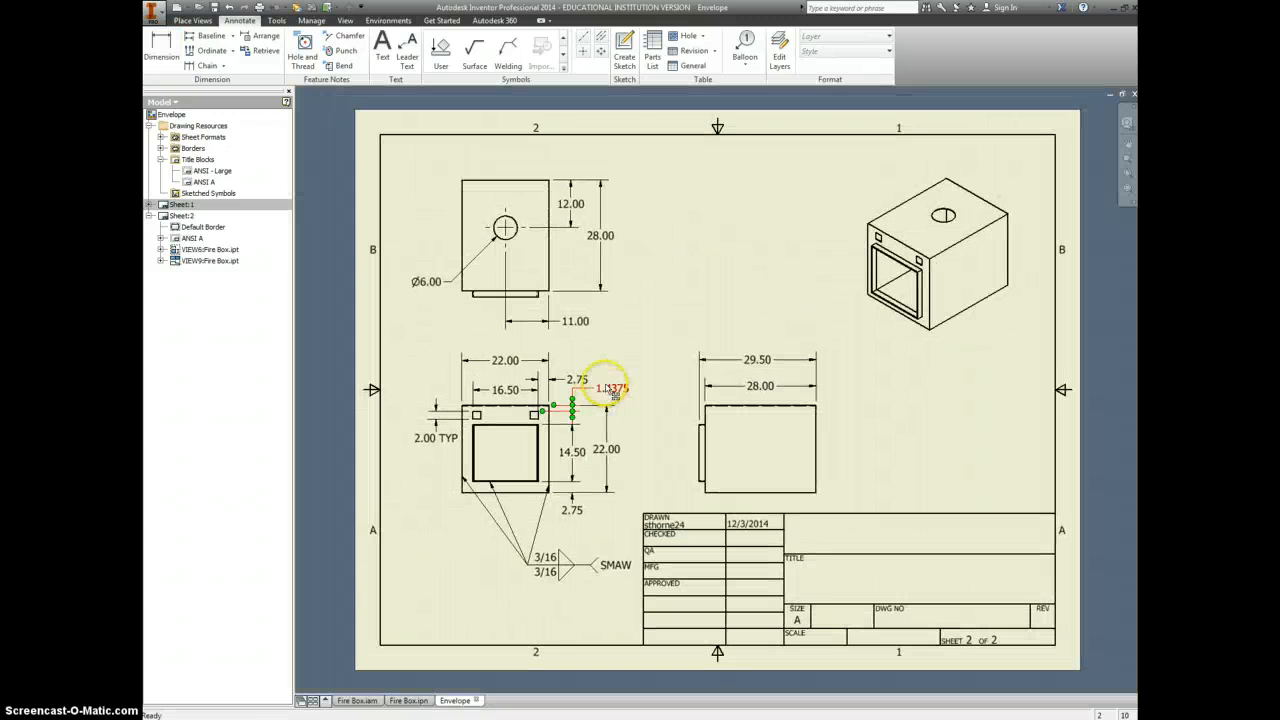
# Change the isometric view's display style to shaded.
pyautogui.doubleClick(870, 335)
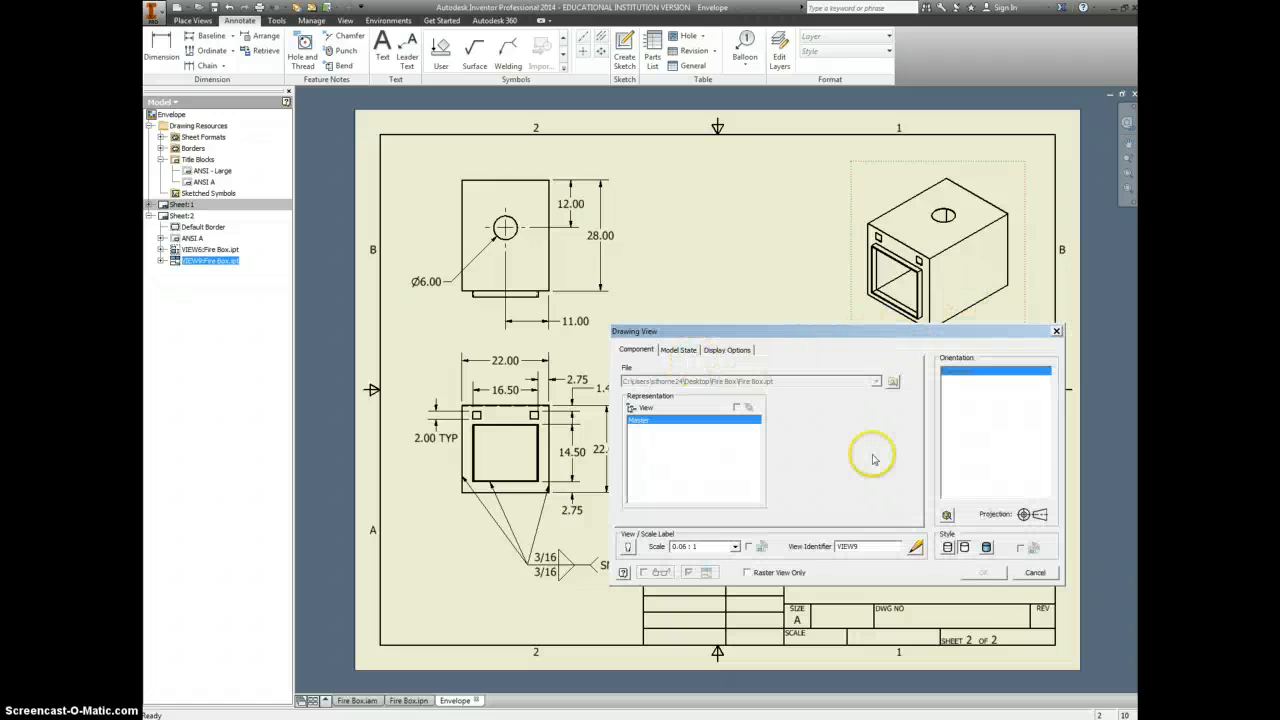
pyautogui.click(983, 571)
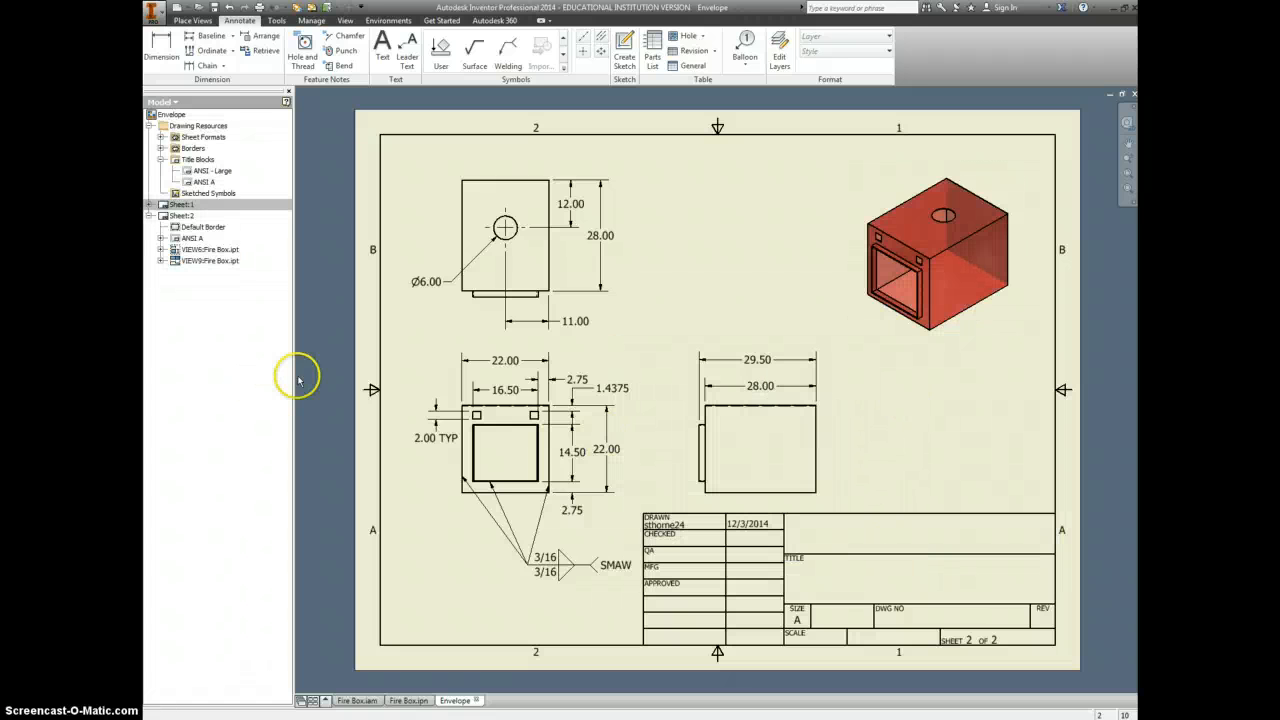
# Check the Envelope sheet's title block for reference, and add the person's name as text in the upper box of the Fire Box sheet's title block.
pyautogui.doubleClick(182, 204)
pyautogui.doubleClick(176, 215)
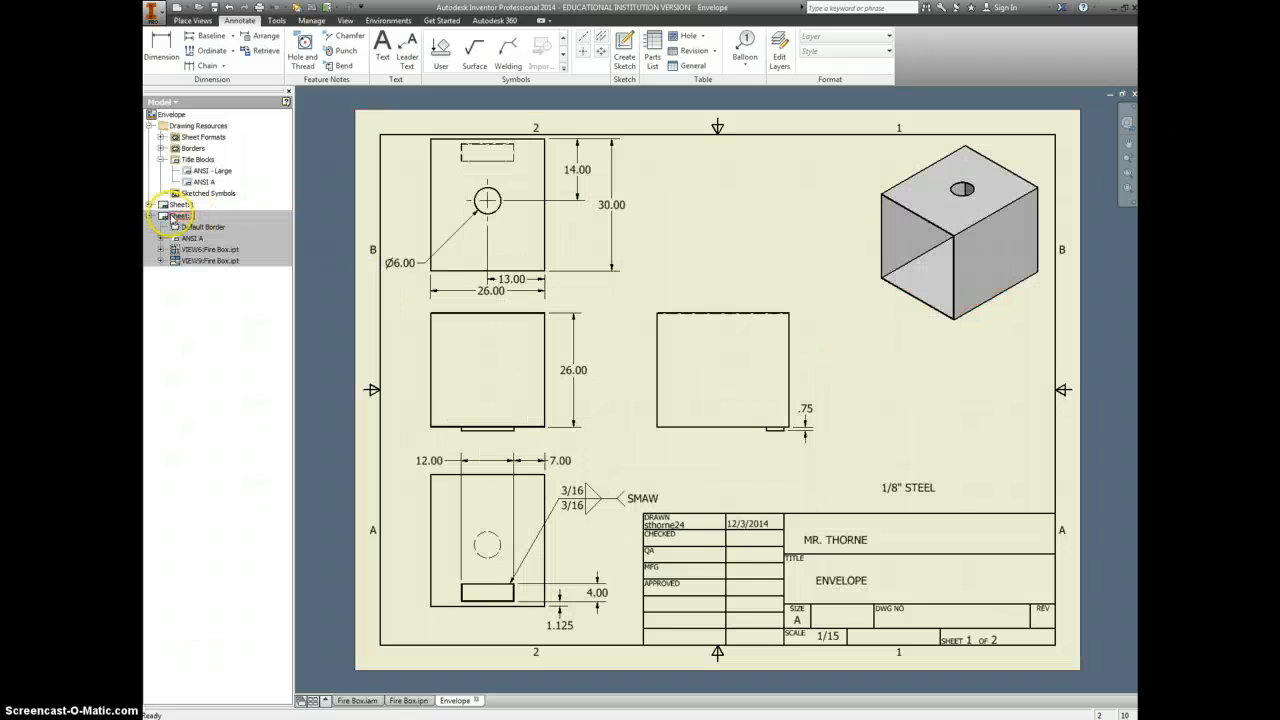
pyautogui.press('t')
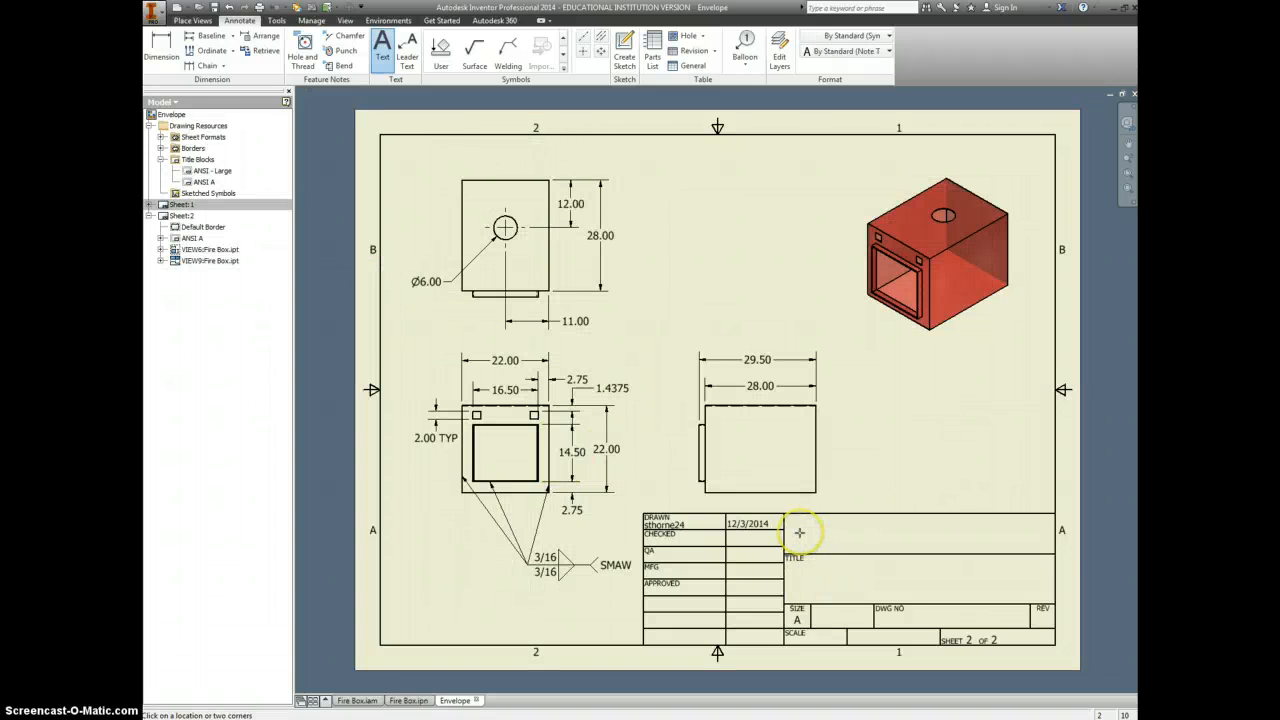
pyautogui.click(801, 537)
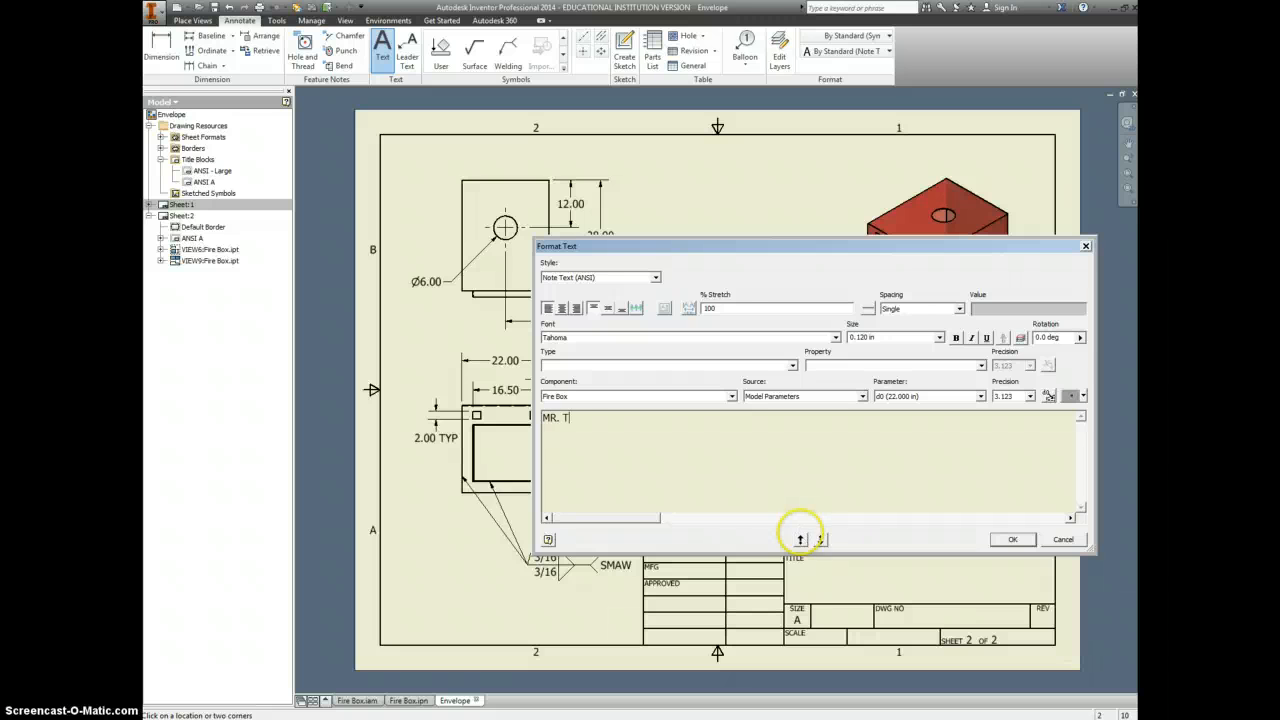
pyautogui.write('MR. THORNE')
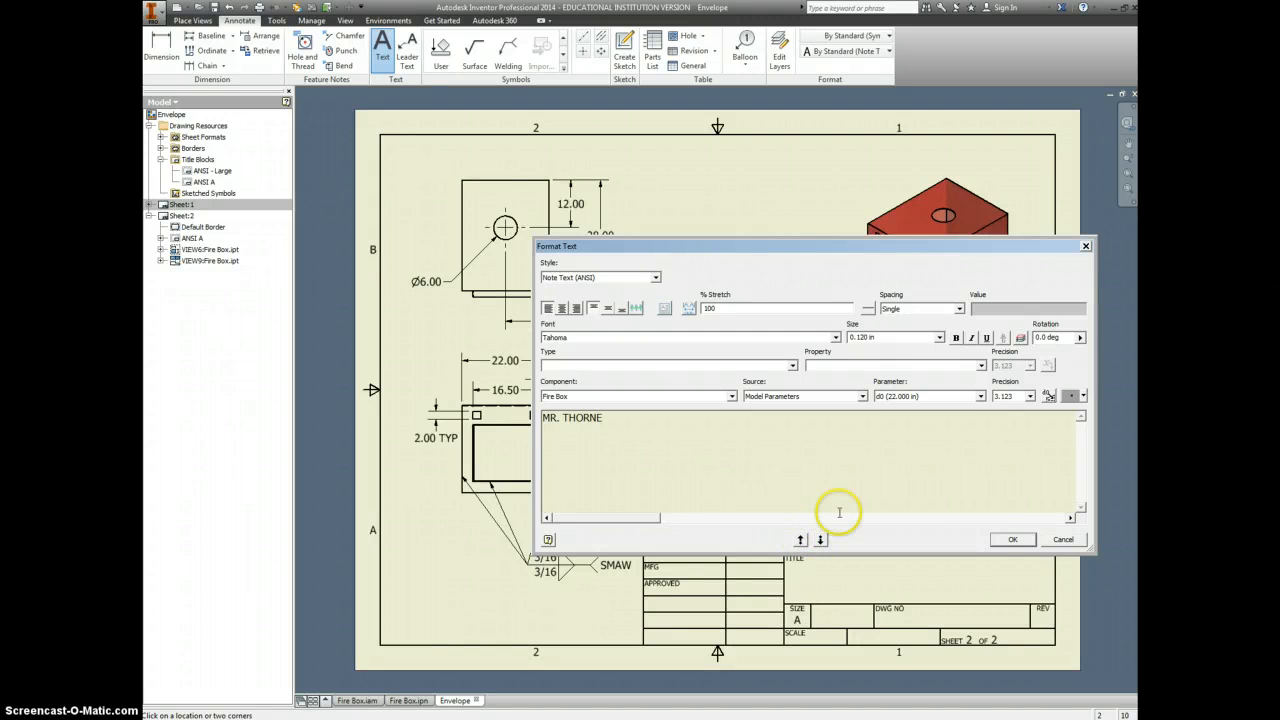
pyautogui.click(1012, 539)
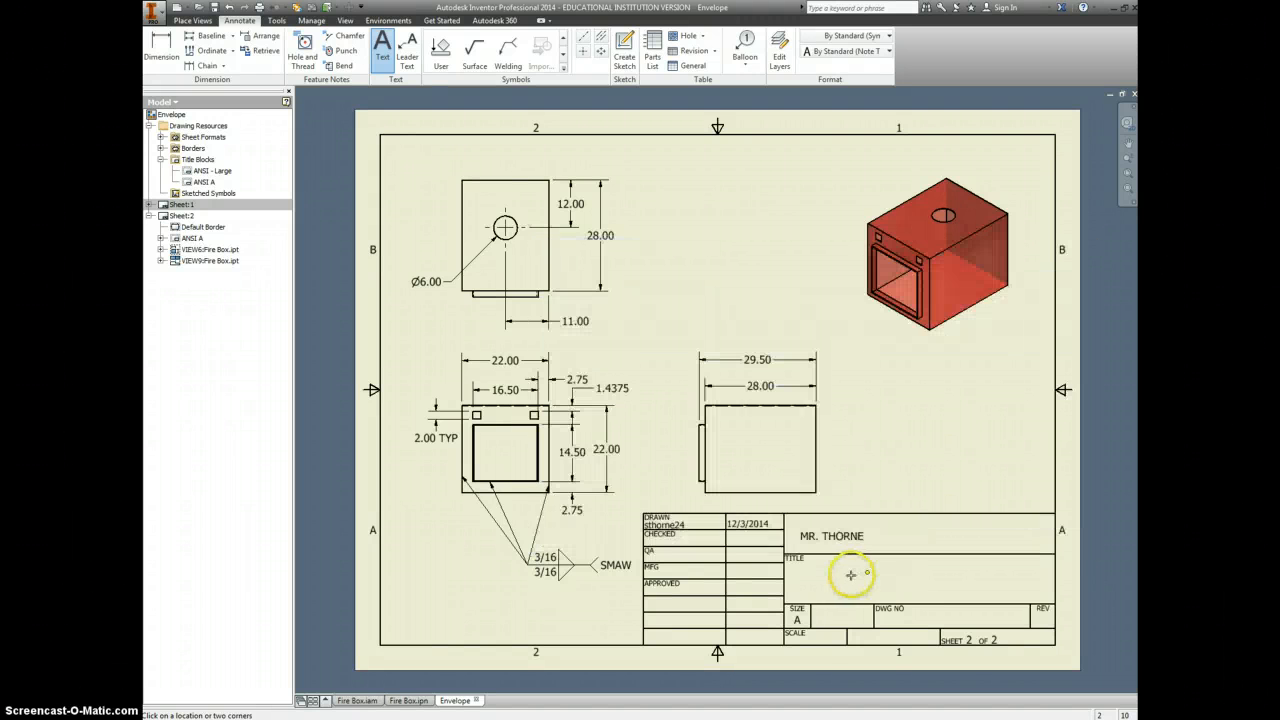
# Fill in the Fire Box sheet's title block with the scale 1/15 and the title FIRE BOX.
pyautogui.click(817, 637)
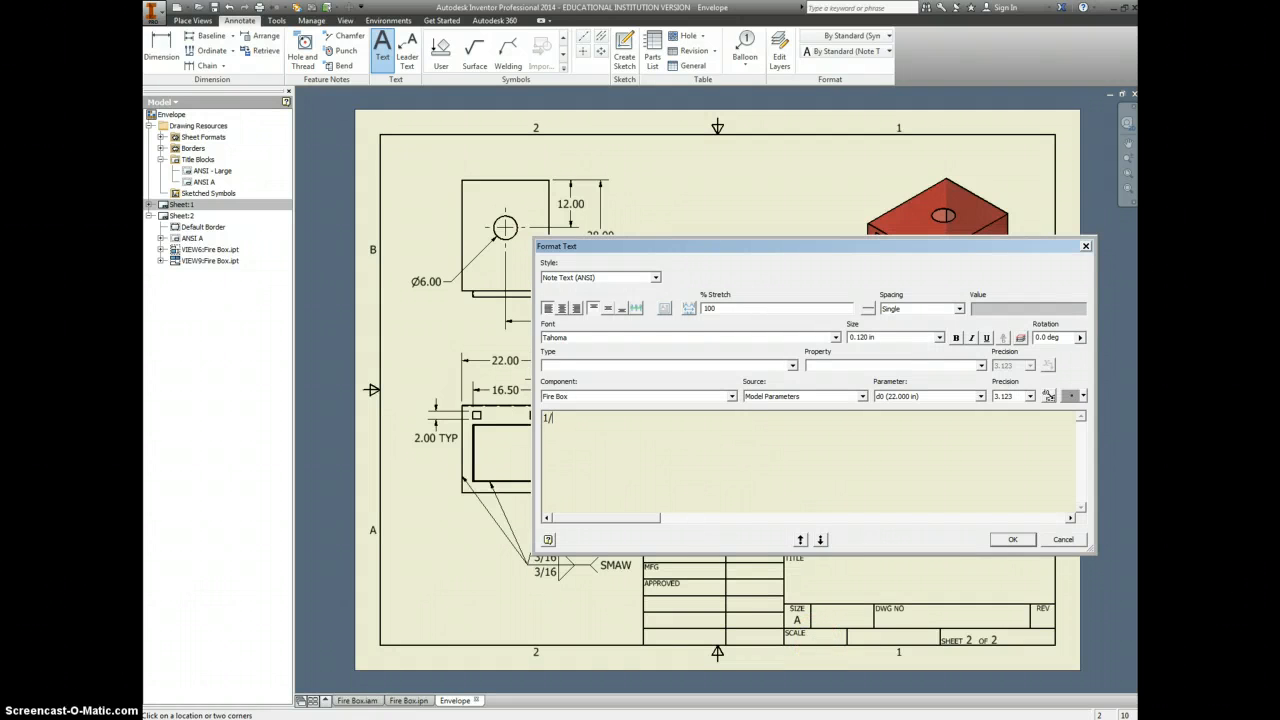
pyautogui.click(1012, 539)
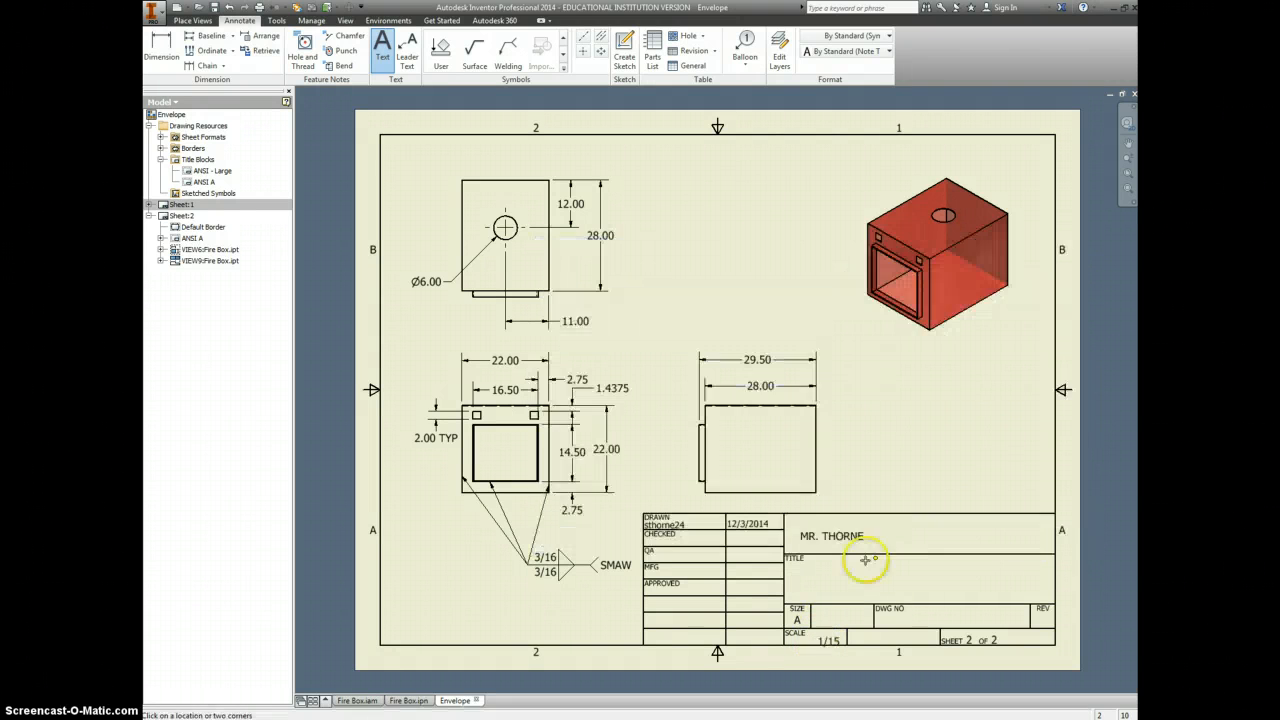
pyautogui.click(811, 579)
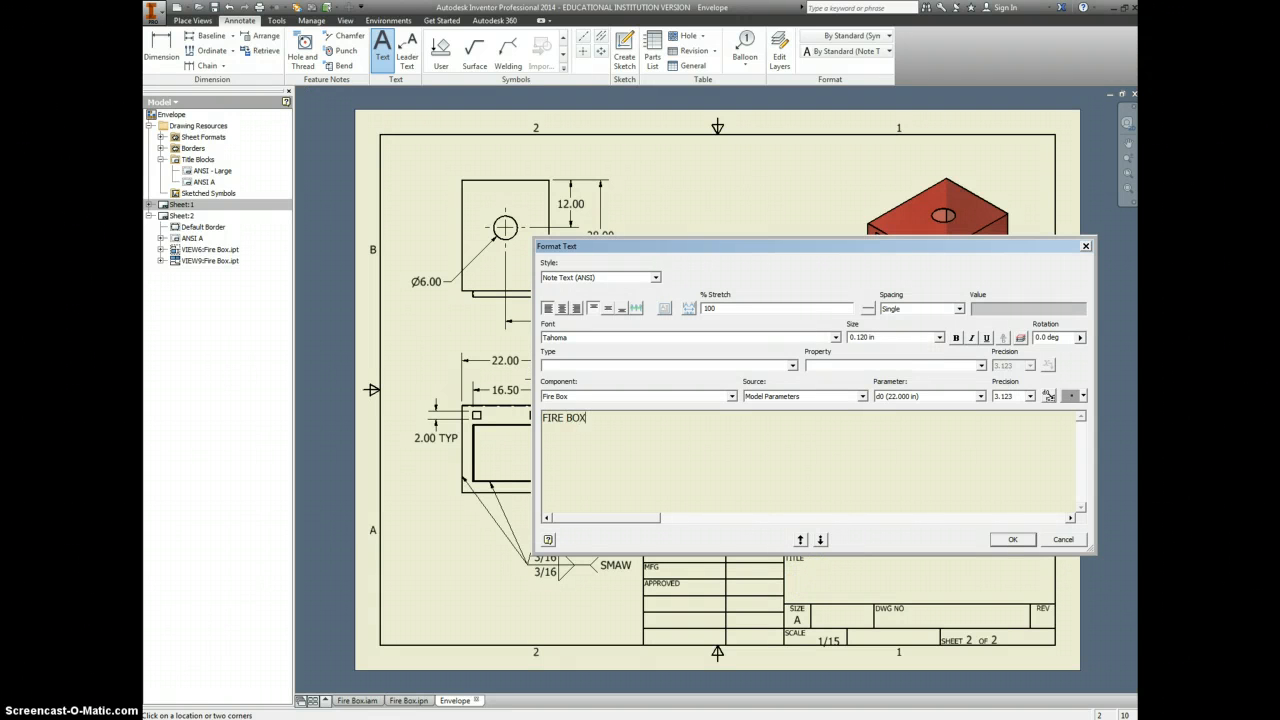
pyautogui.click(1012, 539)
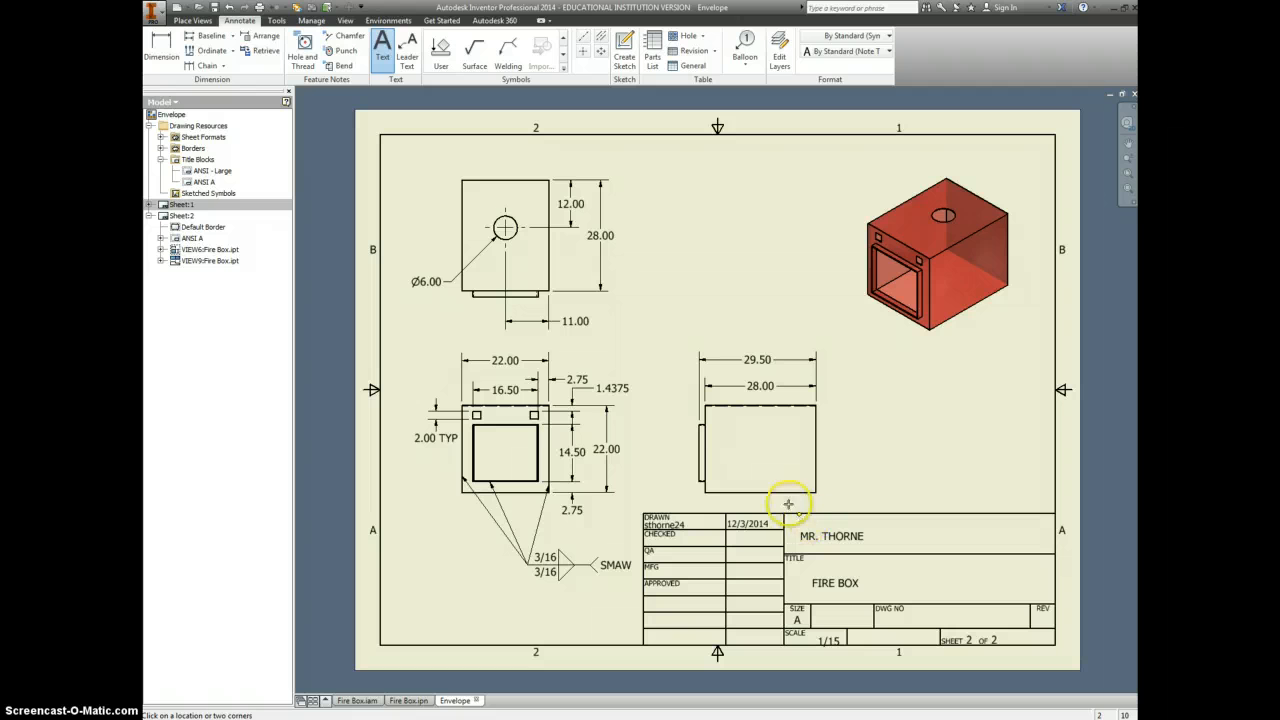
pyautogui.press('Escape')
# Open the front view's drawing view settings.
pyautogui.doubleClick(512, 497)
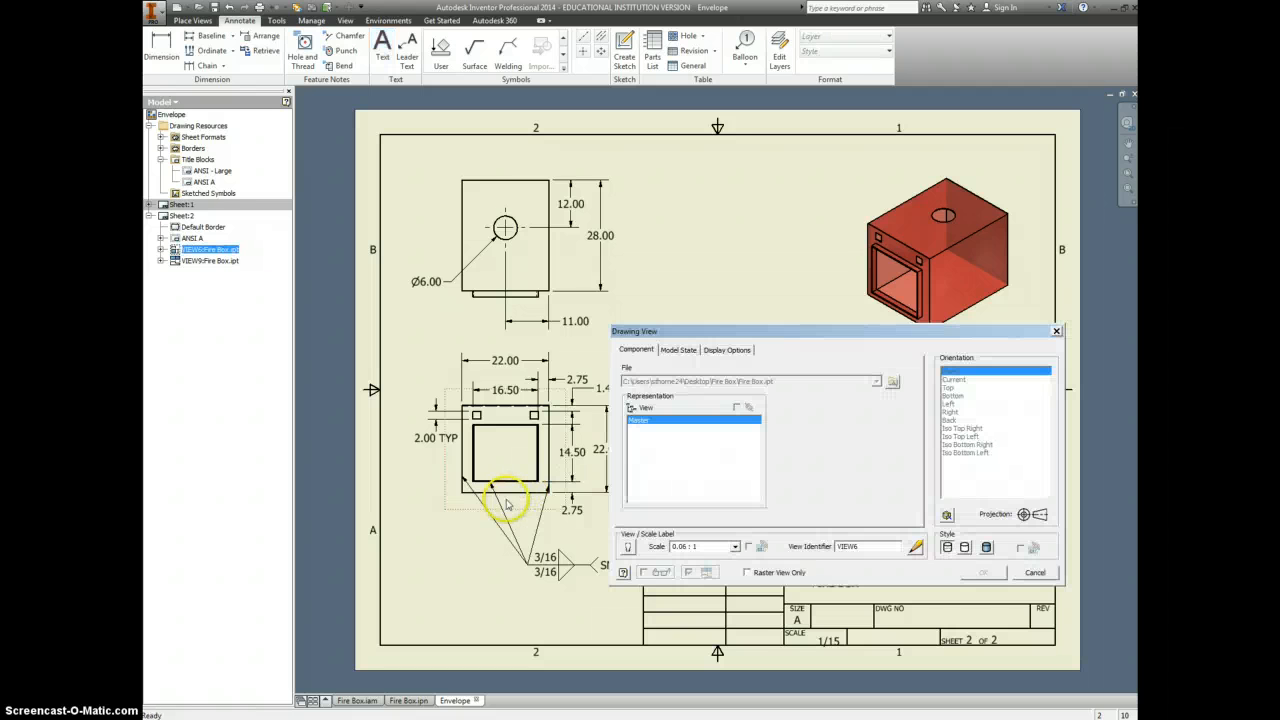